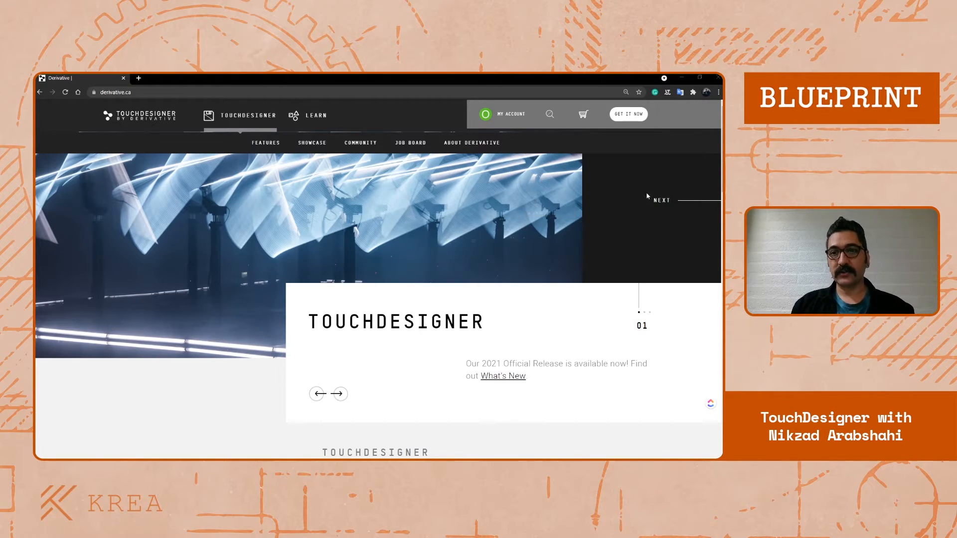
Open the TouchDesigner download page and review the minimum system requirements for Windows and macOS
{"action": "left_click", "coordinate": [637, 121]}
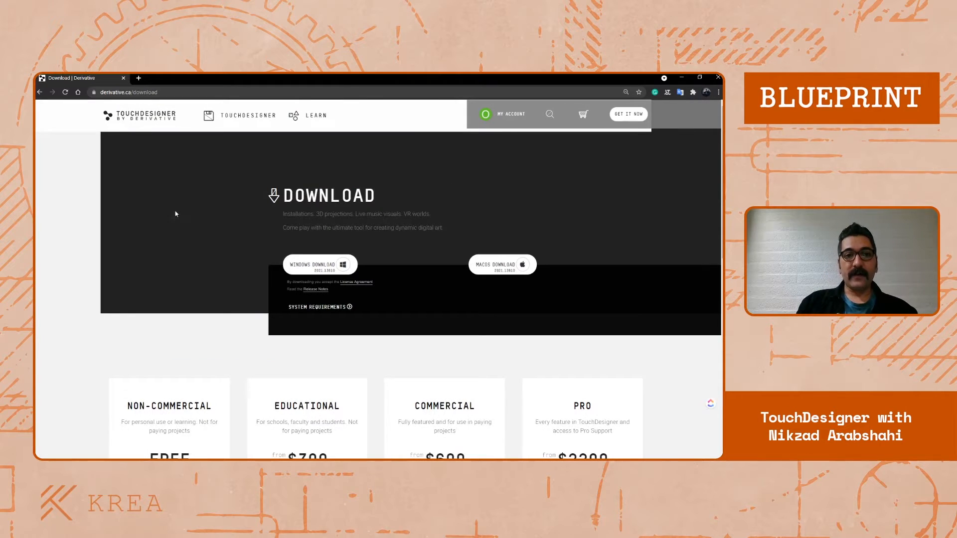
{"action": "scroll", "coordinate": [182, 210], "scroll_direction": "down", "scroll_amount": 1}
{"action": "scroll", "coordinate": [182, 214], "scroll_direction": "up", "scroll_amount": 1}
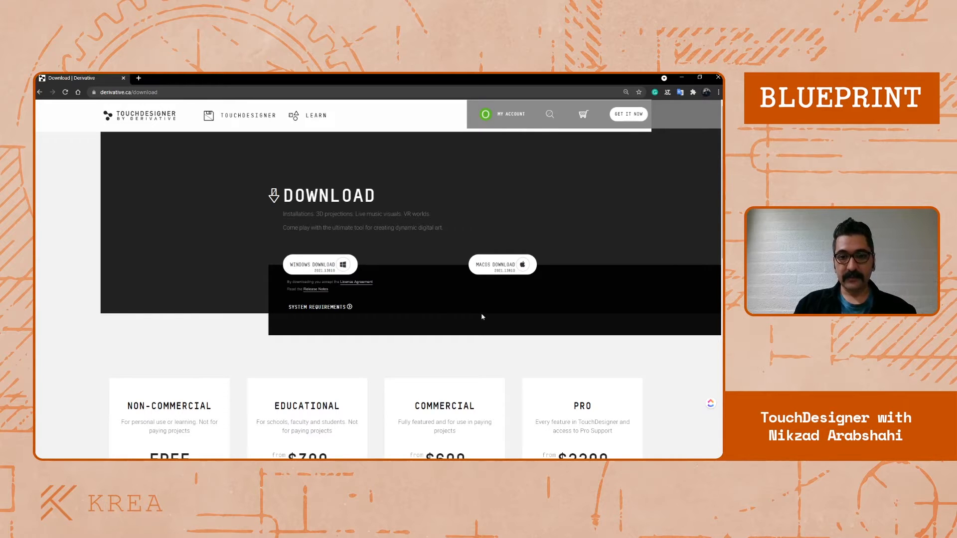
{"action": "scroll", "coordinate": [423, 299], "scroll_direction": "down", "scroll_amount": 1}
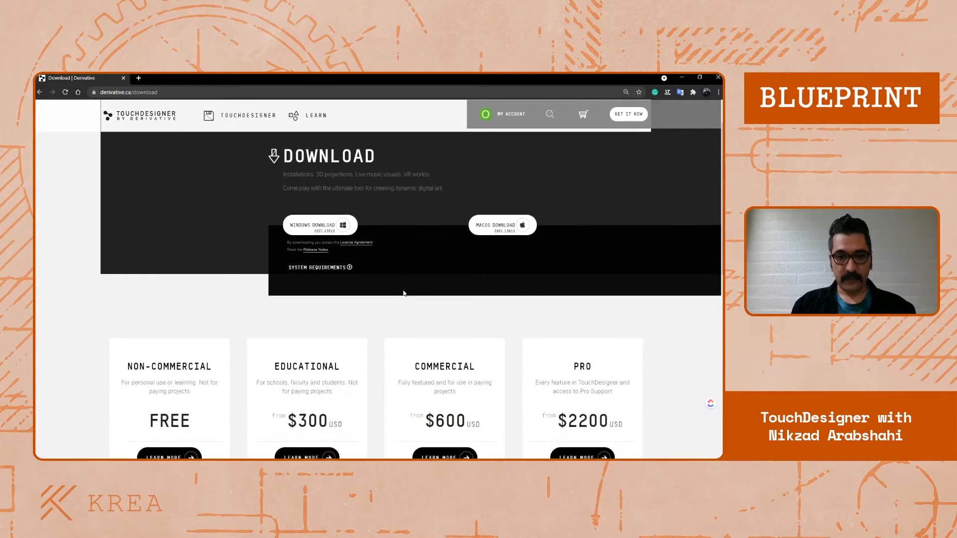
{"action": "scroll", "coordinate": [374, 259], "scroll_direction": "down", "scroll_amount": 2}
{"action": "scroll", "coordinate": [342, 229], "scroll_direction": "up", "scroll_amount": 1}
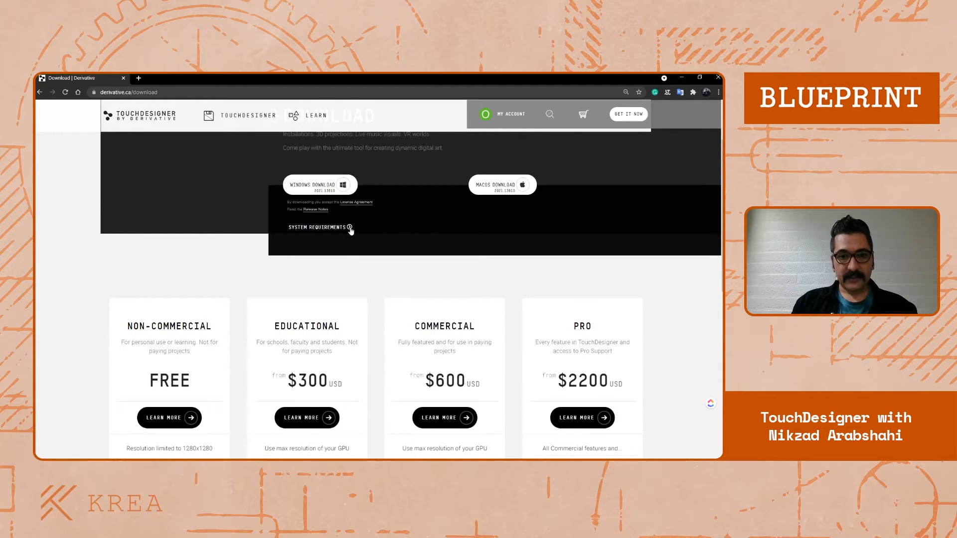
{"action": "left_click", "coordinate": [349, 228]}
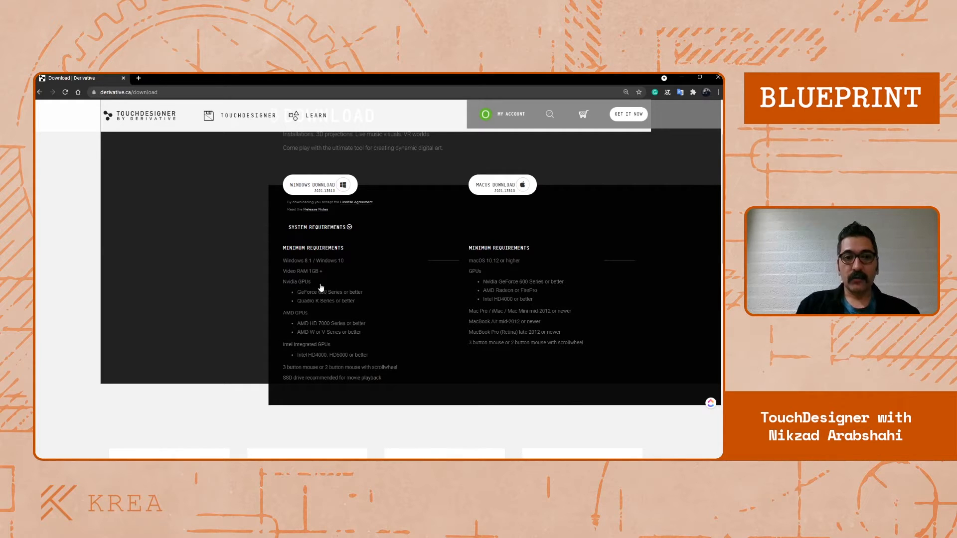
{"action": "left_click", "coordinate": [349, 227]}
Compare the Non-Commercial, Educational, Commercial and Pro licences, including their prices and the free version's resolution limit
{"action": "scroll", "coordinate": [158, 294], "scroll_direction": "down", "scroll_amount": 3}
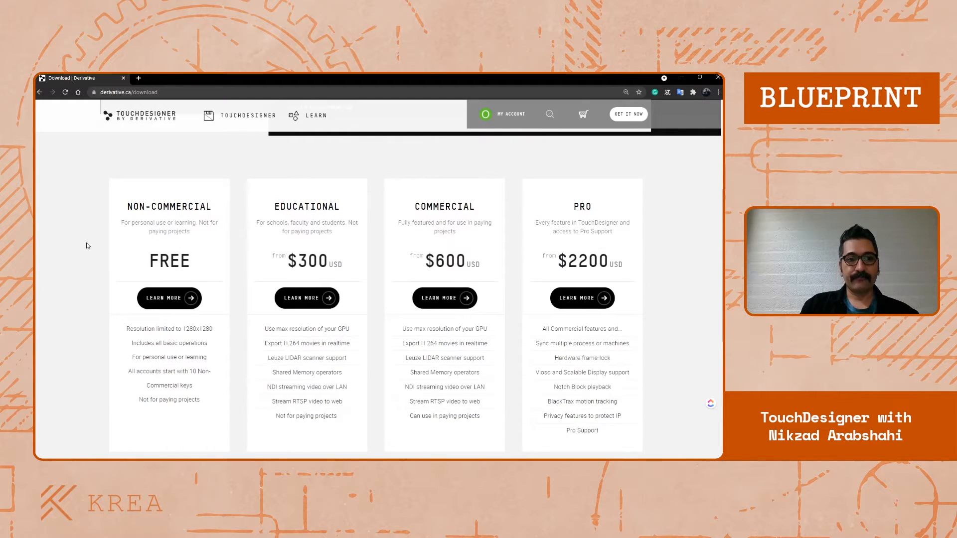
{"action": "scroll", "coordinate": [85, 249], "scroll_direction": "up", "scroll_amount": 1}
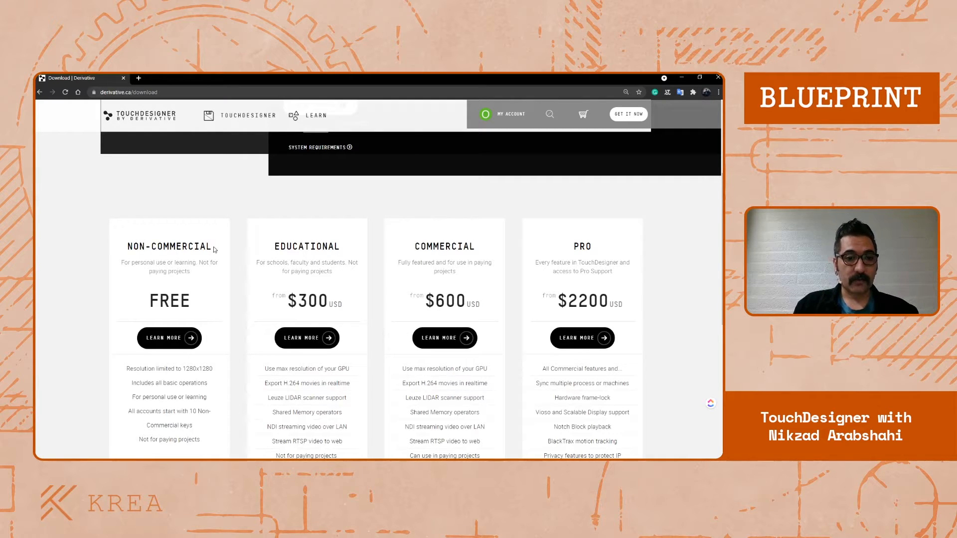
{"action": "left_click_drag", "start_coordinate": [214, 250], "coordinate": [94, 270]}
{"action": "scroll", "coordinate": [97, 279], "scroll_direction": "down", "scroll_amount": 2}
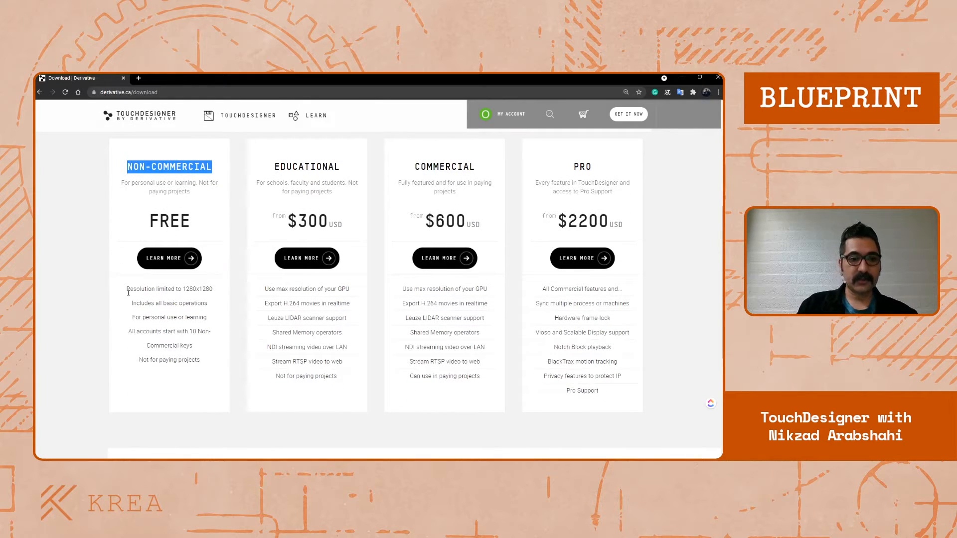
{"action": "left_click_drag", "start_coordinate": [128, 293], "coordinate": [214, 297]}
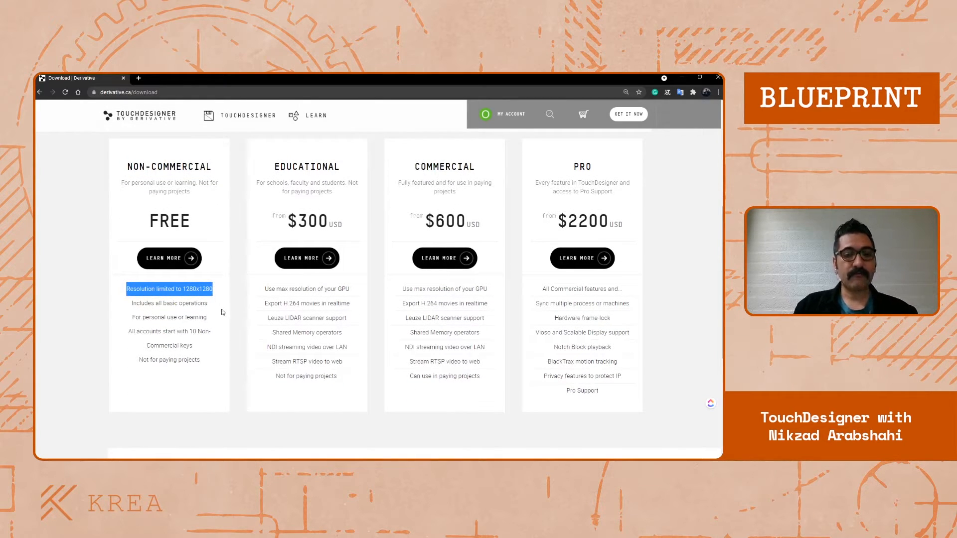
{"action": "scroll", "coordinate": [222, 310], "scroll_direction": "up", "scroll_amount": 1}
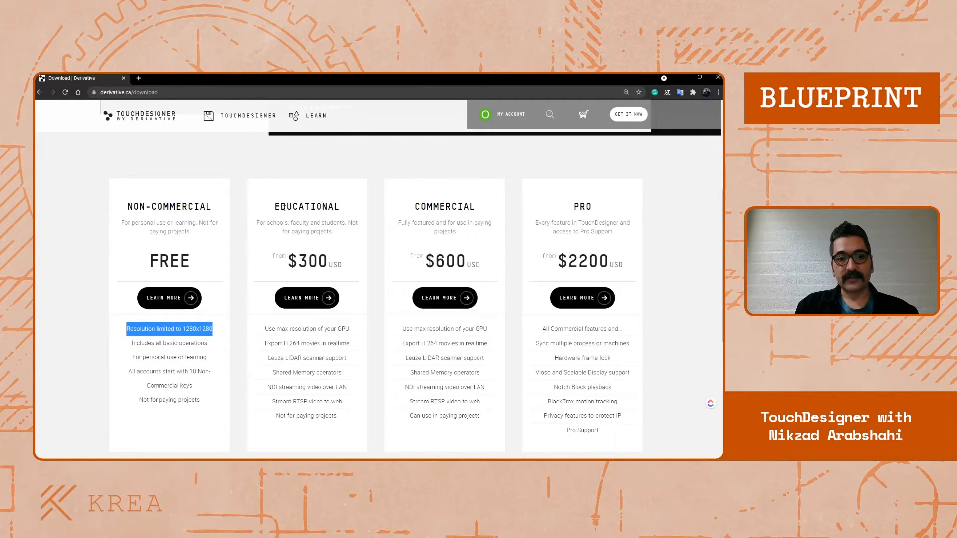
{"action": "left_click_drag", "start_coordinate": [273, 206], "coordinate": [340, 208]}
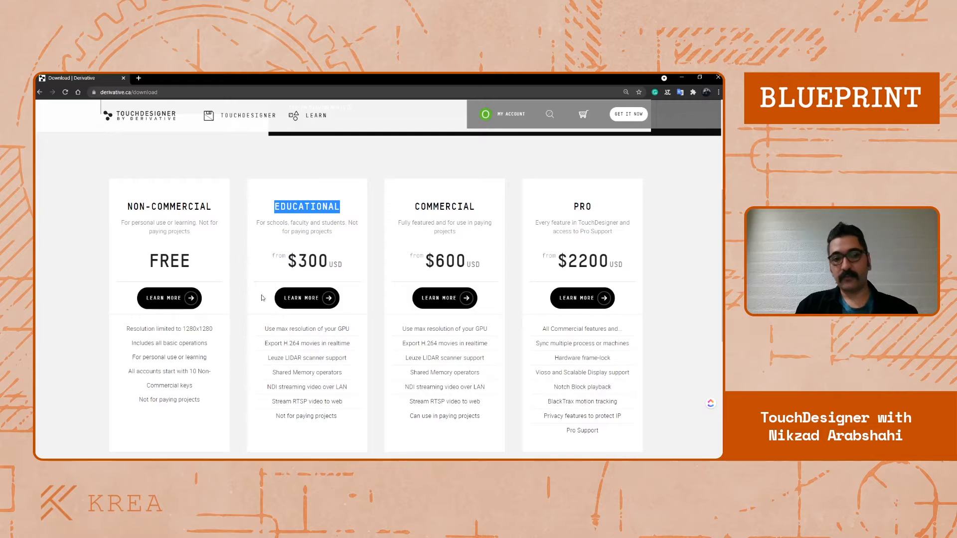
{"action": "left_click_drag", "start_coordinate": [125, 330], "coordinate": [213, 338]}
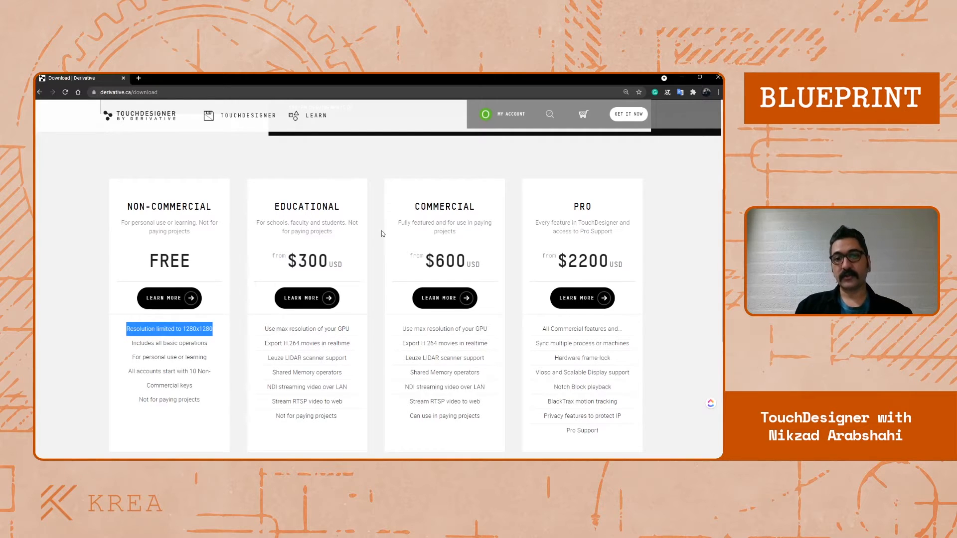
{"action": "left_click_drag", "start_coordinate": [413, 211], "coordinate": [476, 207]}
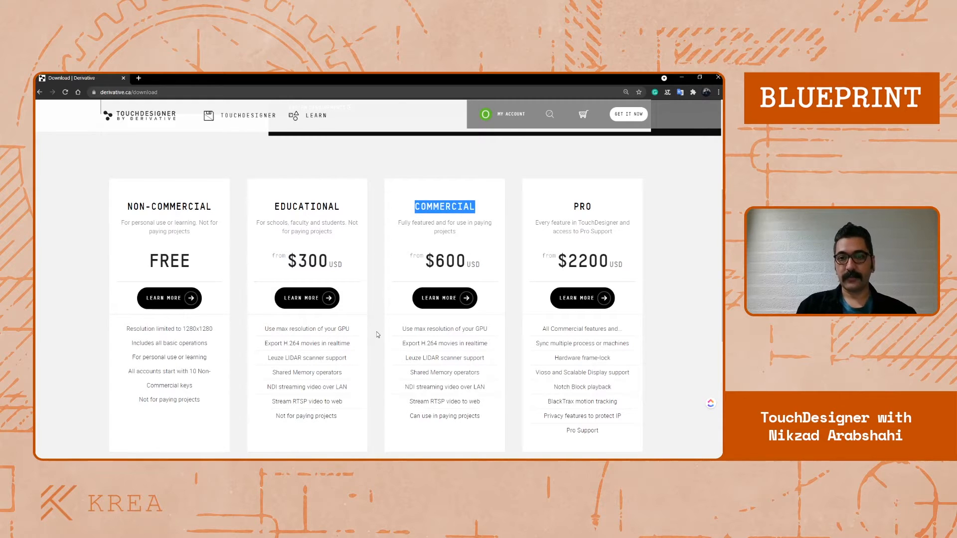
{"action": "scroll", "coordinate": [376, 335], "scroll_direction": "up", "scroll_amount": 4}
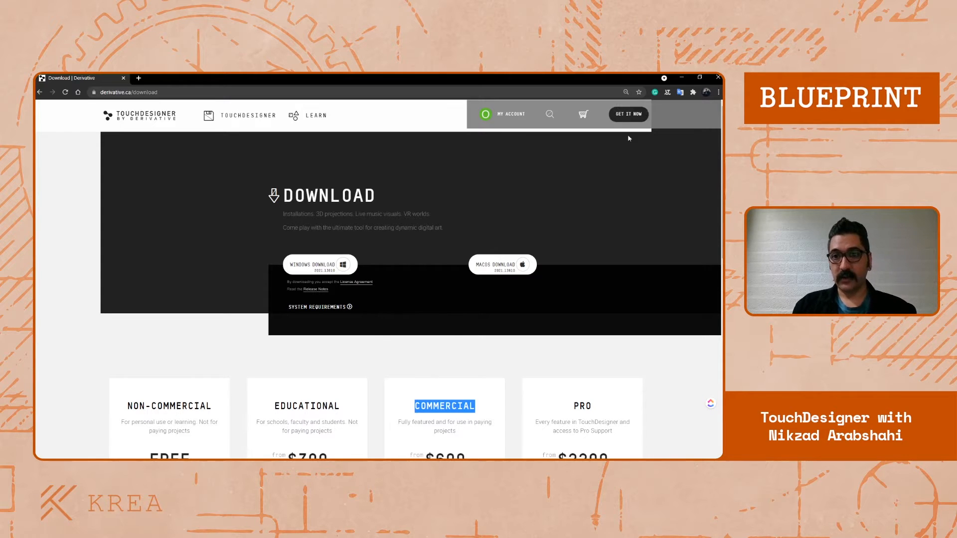
Switch to TouchDesigner and bring the default project network into view
{"action": "key", "text": "alt+Tab"}
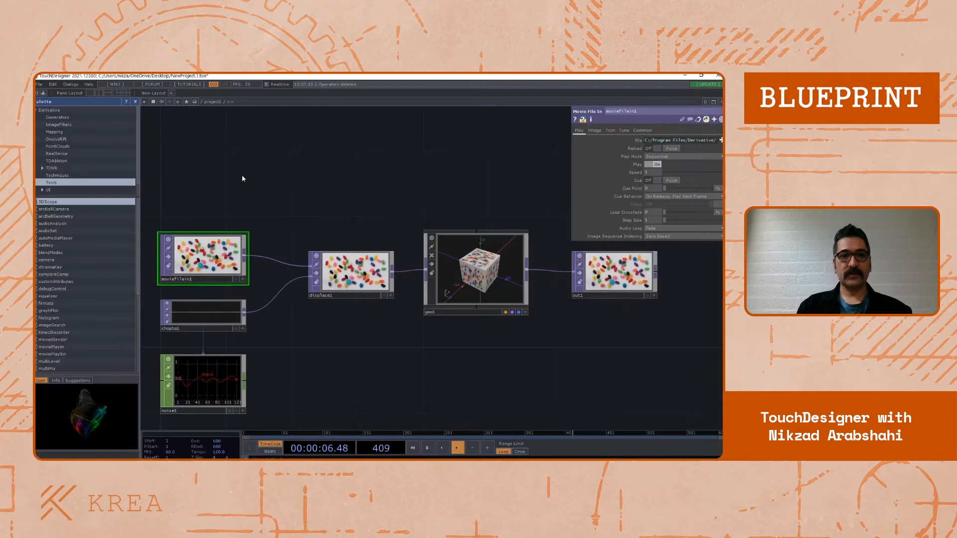
{"action": "left_click_drag", "start_coordinate": [205, 164], "coordinate": [208, 148]}
{"action": "left_click_drag", "start_coordinate": [270, 165], "coordinate": [262, 180]}
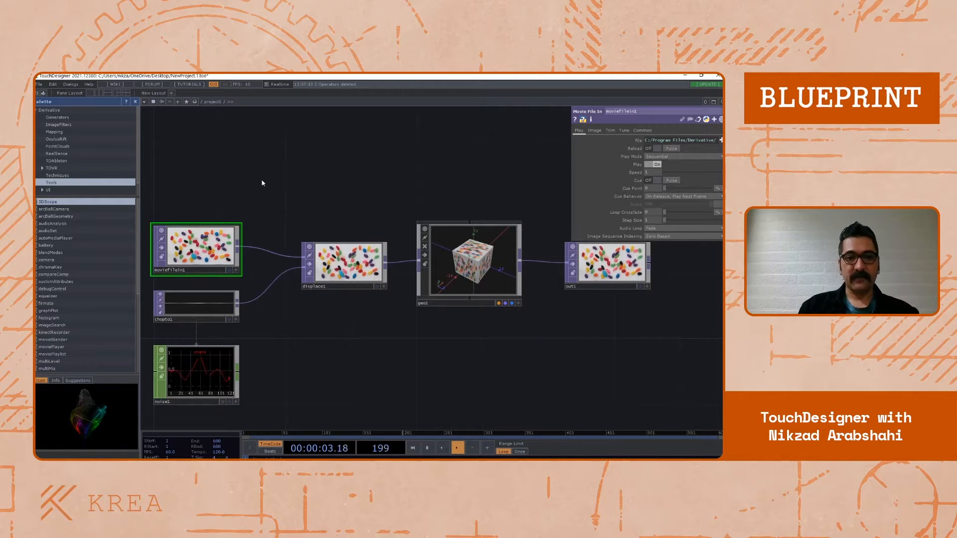
{"action": "left_click_drag", "start_coordinate": [276, 186], "coordinate": [277, 190]}
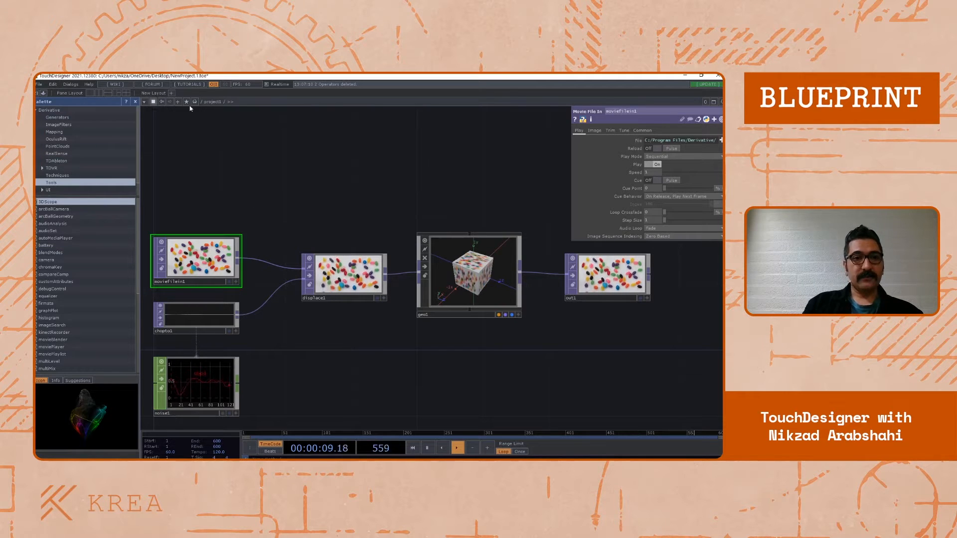
{"action": "left_click_drag", "start_coordinate": [224, 173], "coordinate": [228, 165]}
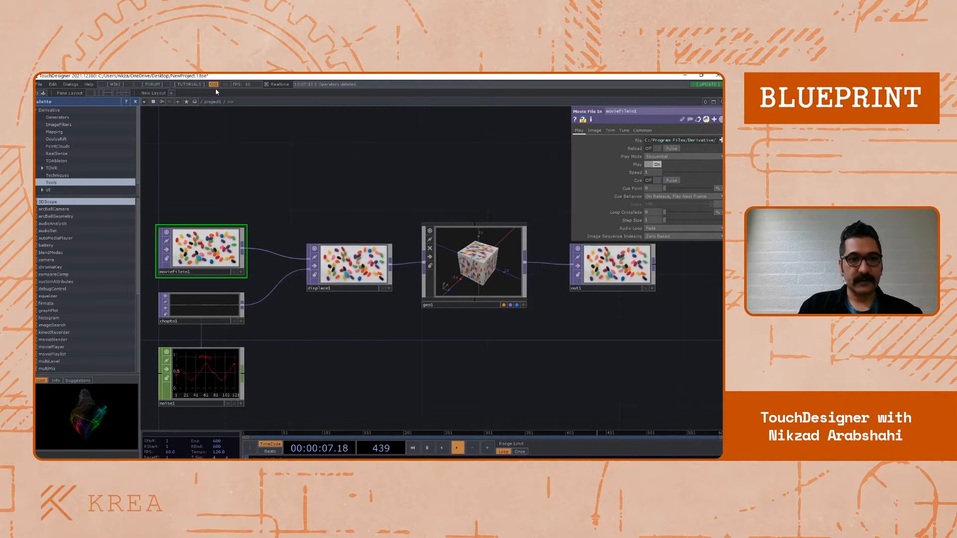
Open Preferences, look over the General settings and close the dialog without changing anything
{"action": "left_click", "coordinate": [53, 84]}
{"action": "left_click", "coordinate": [39, 85]}
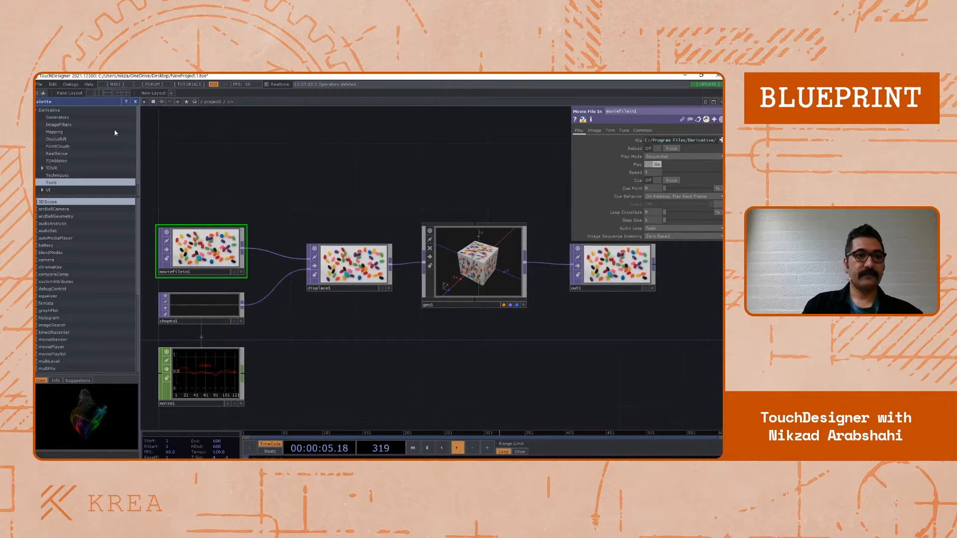
{"action": "left_click", "coordinate": [53, 84]}
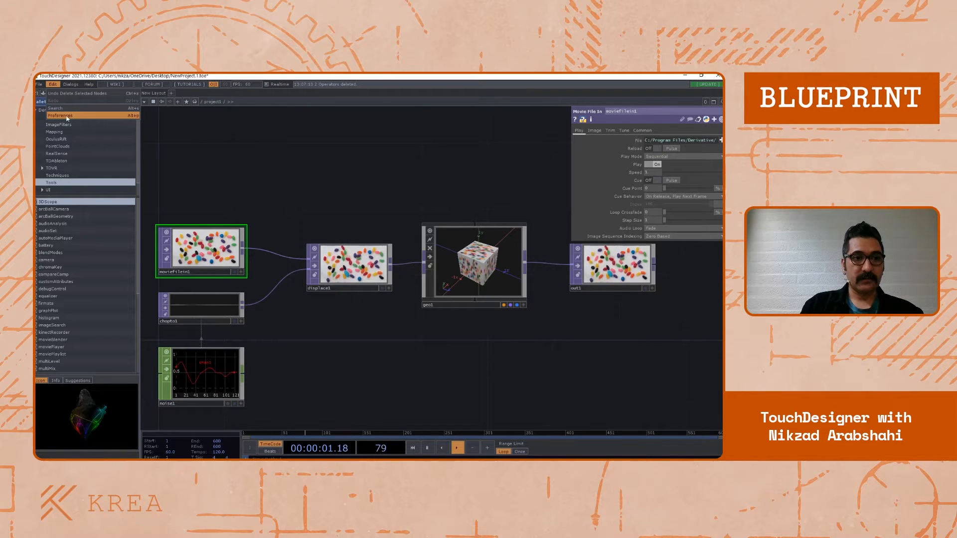
{"action": "key", "text": "Return"}
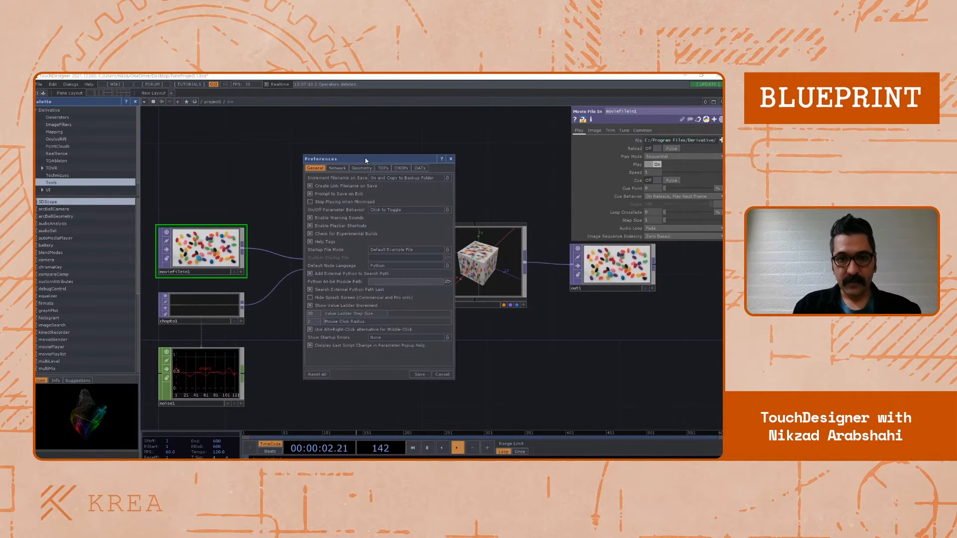
{"action": "left_click_drag", "start_coordinate": [365, 159], "coordinate": [338, 136]}
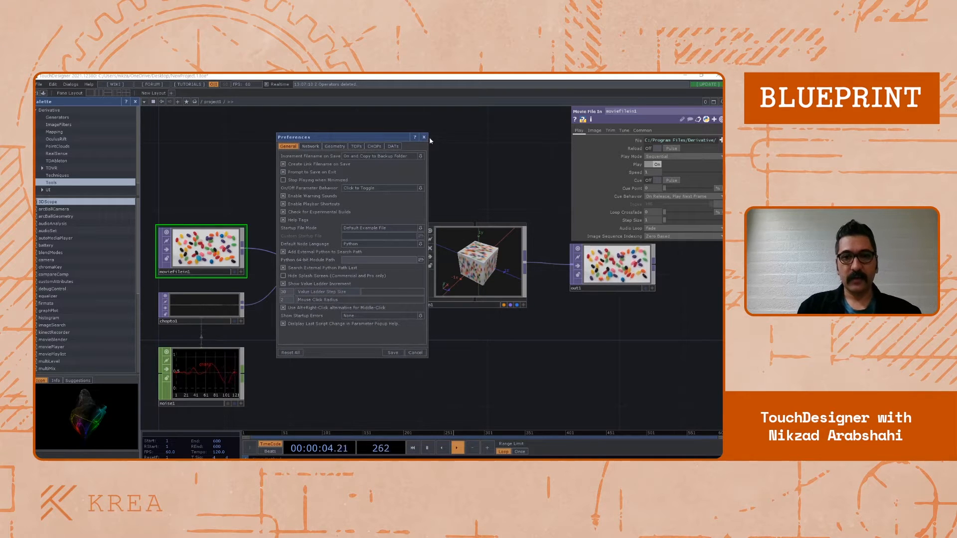
{"action": "left_click", "coordinate": [424, 137]}
{"action": "left_click", "coordinate": [70, 84]}
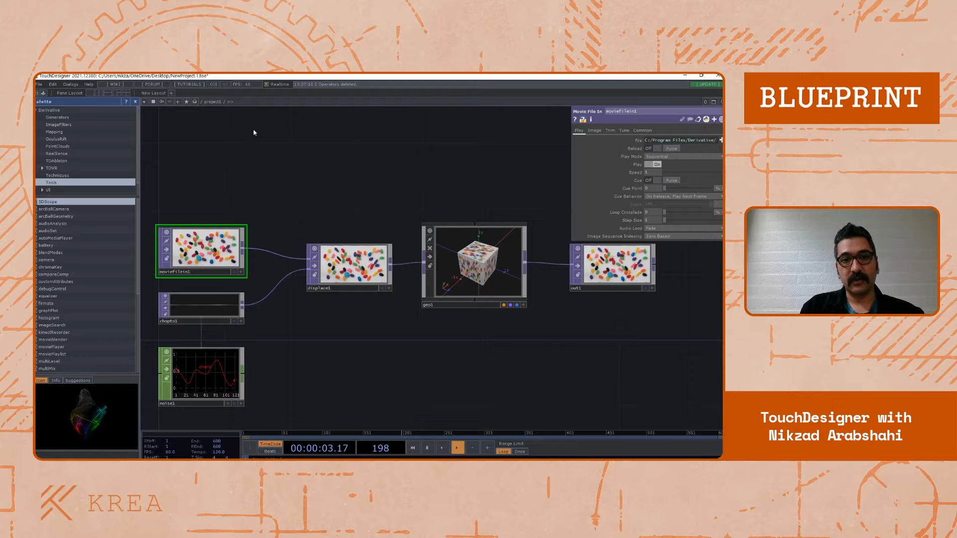
Turn the project's cooking back on so the network and timeline run again
{"action": "left_click_drag", "start_coordinate": [256, 205], "coordinate": [250, 178]}
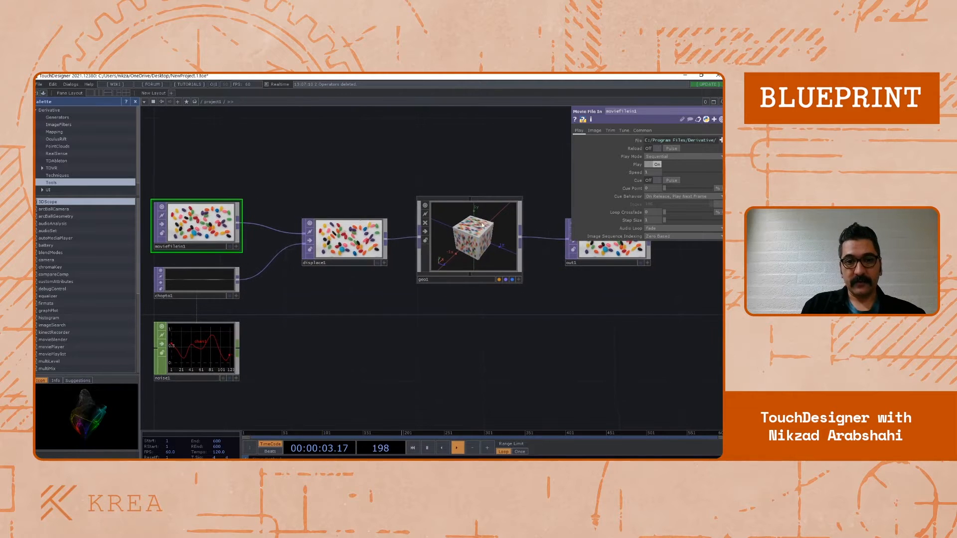
{"action": "left_click_drag", "start_coordinate": [316, 157], "coordinate": [326, 198]}
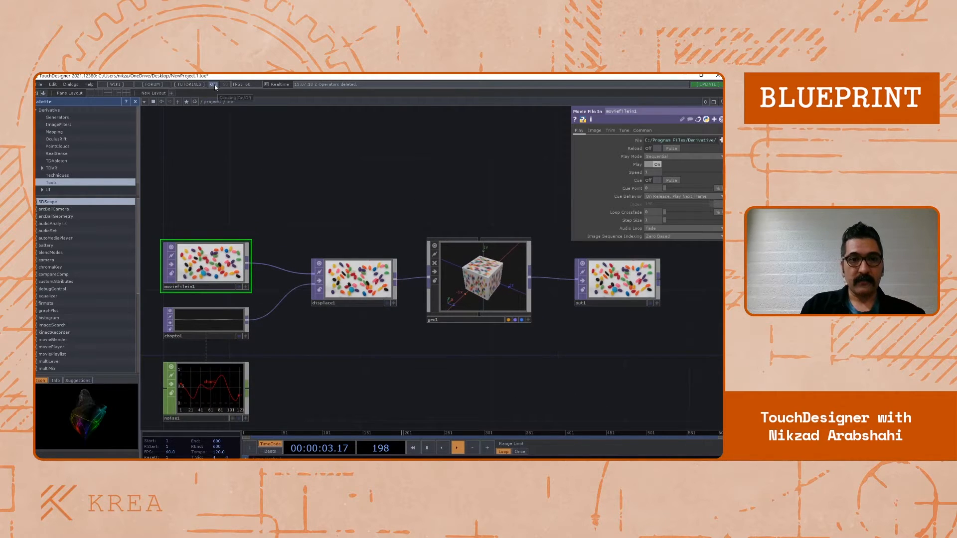
{"action": "left_click", "coordinate": [214, 85]}
{"action": "left_click_drag", "start_coordinate": [288, 162], "coordinate": [269, 137]}
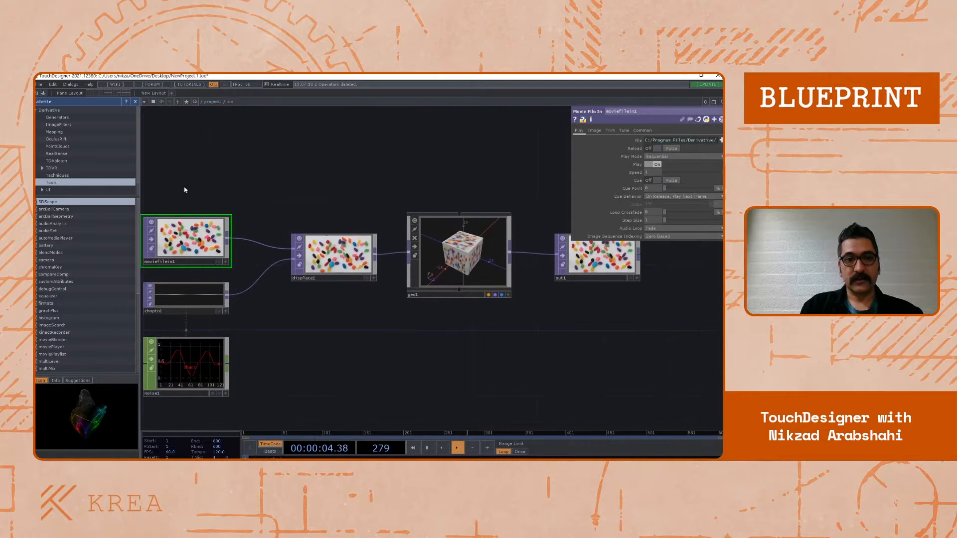
{"action": "left_click_drag", "start_coordinate": [217, 178], "coordinate": [240, 174]}
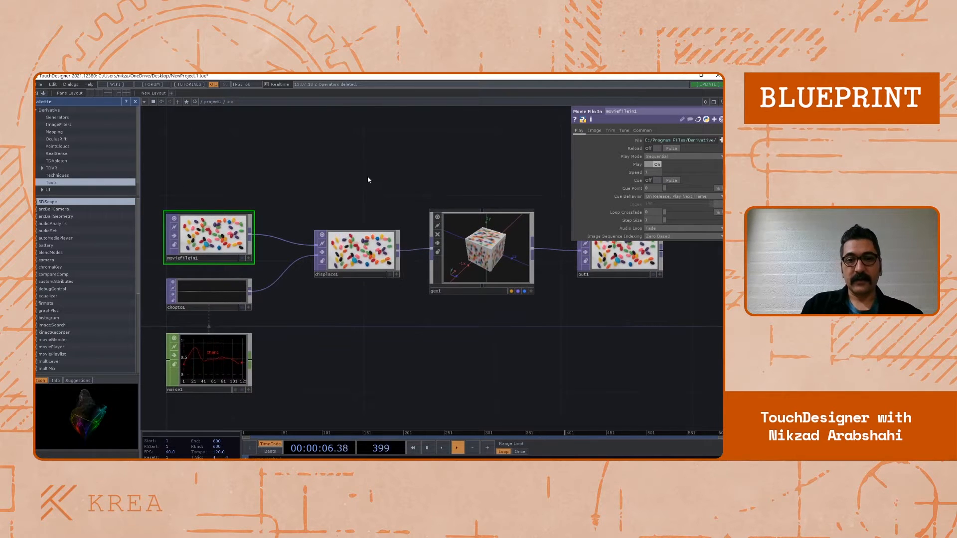
{"action": "left_click_drag", "start_coordinate": [368, 179], "coordinate": [349, 205]}
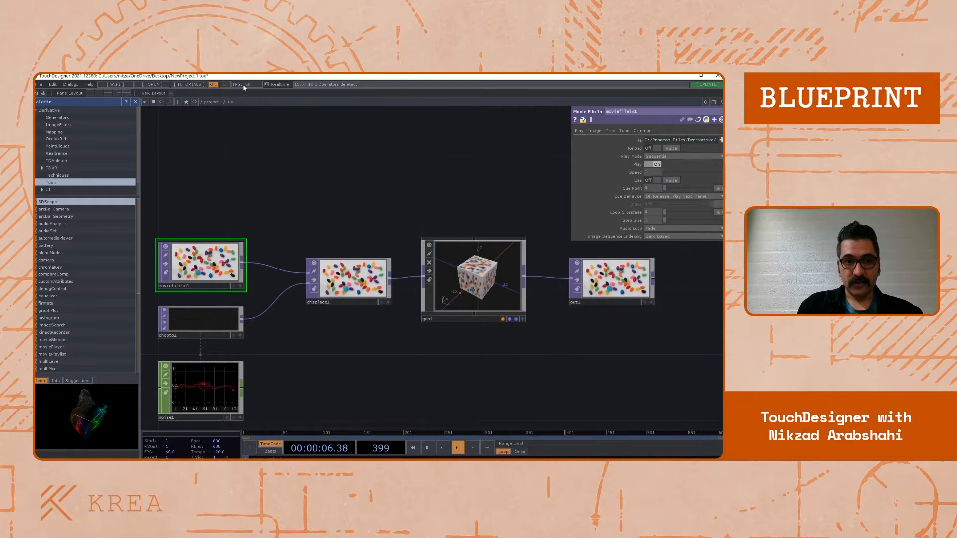
{"action": "left_click_drag", "start_coordinate": [288, 208], "coordinate": [285, 201]}
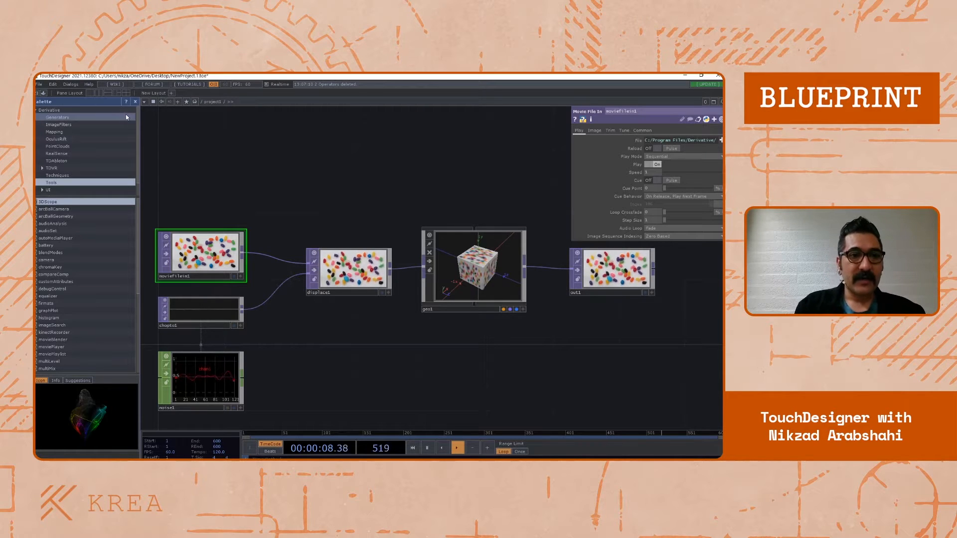
Split the network editor into two side-by-side panes and close the second pane
{"action": "left_click", "coordinate": [99, 94]}
{"action": "left_click_drag", "start_coordinate": [534, 169], "coordinate": [567, 166]}
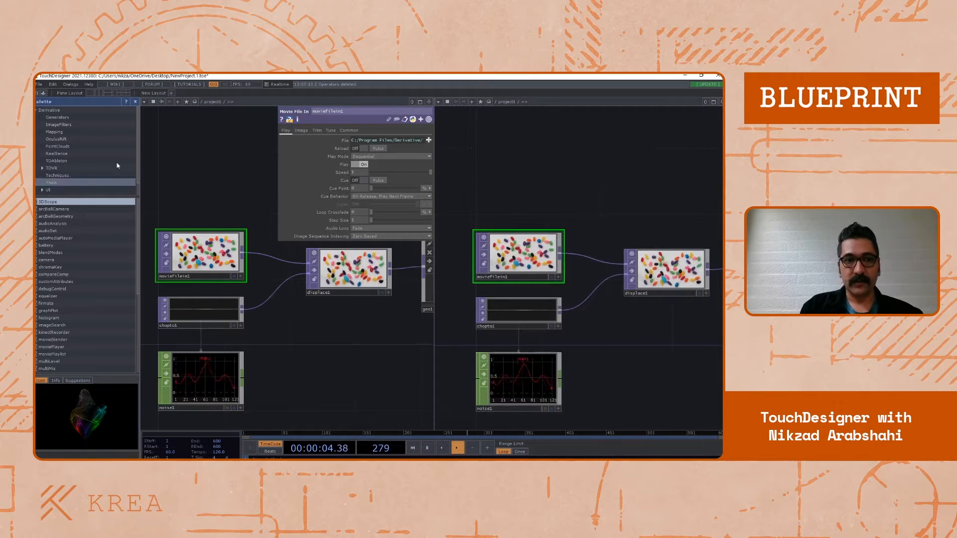
{"action": "left_click", "coordinate": [721, 102]}
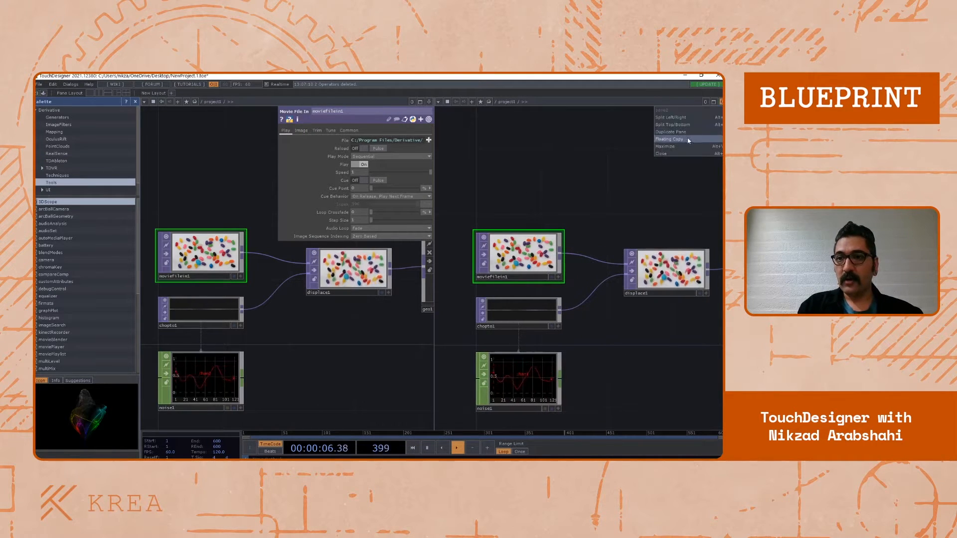
{"action": "left_click", "coordinate": [667, 154]}
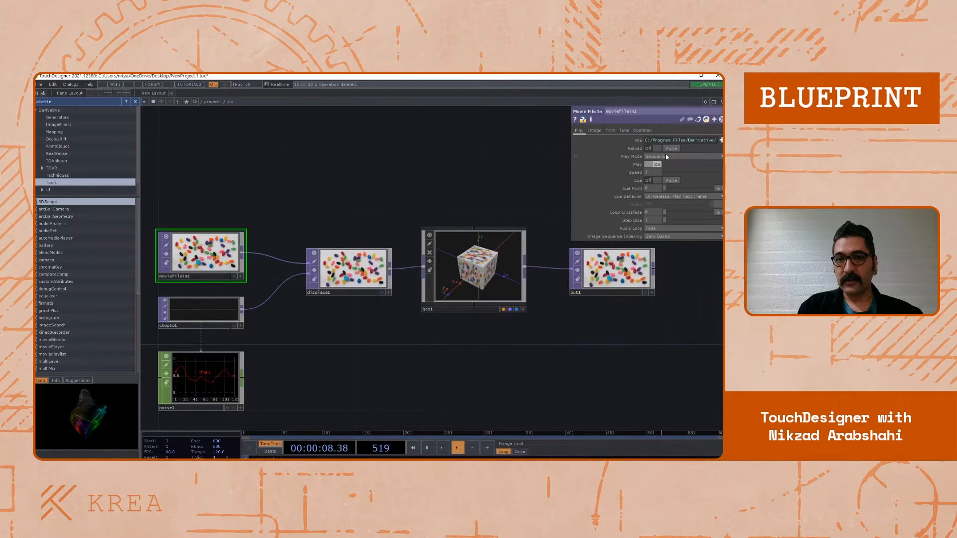
Try a split into two stacked panes and apply the layout with one full-height pane beside two stacked panes
{"action": "left_click_drag", "start_coordinate": [241, 145], "coordinate": [254, 146]}
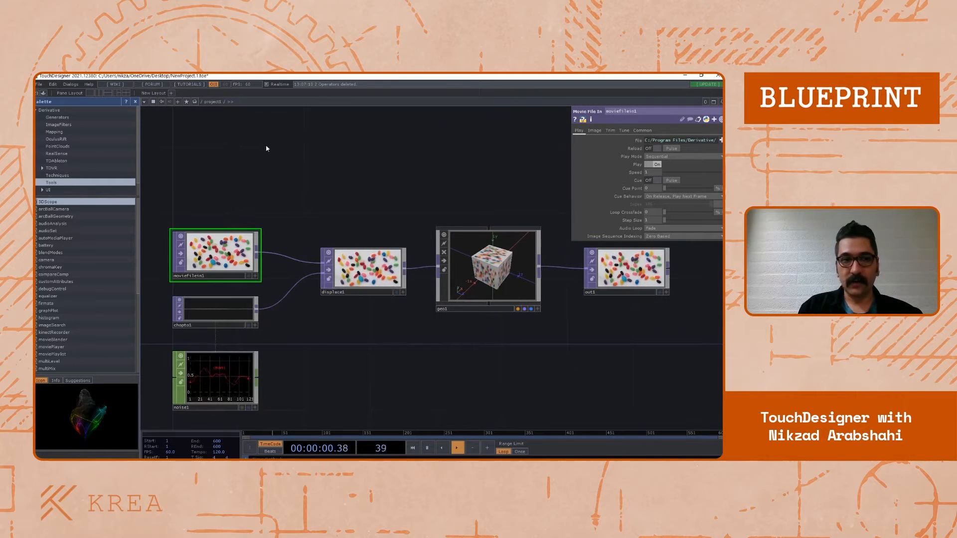
{"action": "key", "text": "alt+]"}
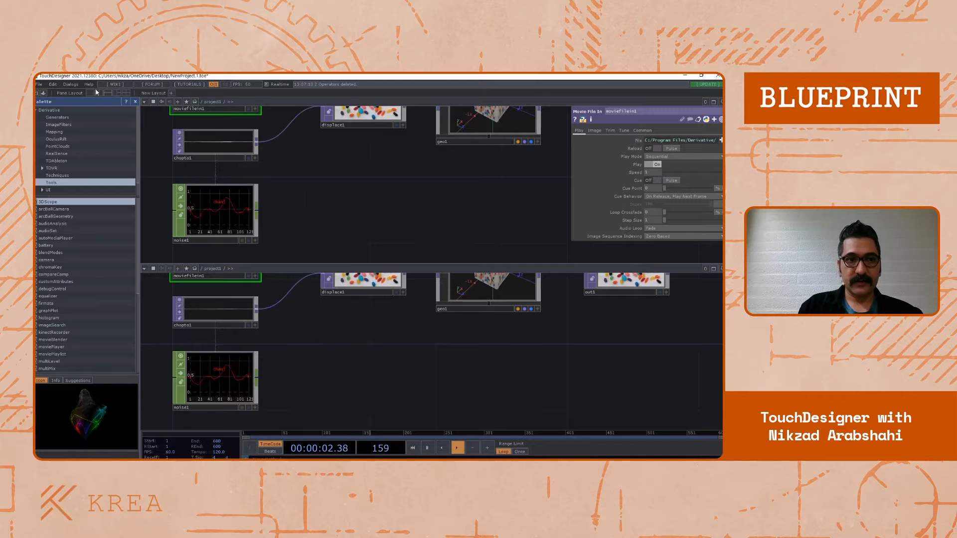
{"action": "left_click", "coordinate": [127, 94]}
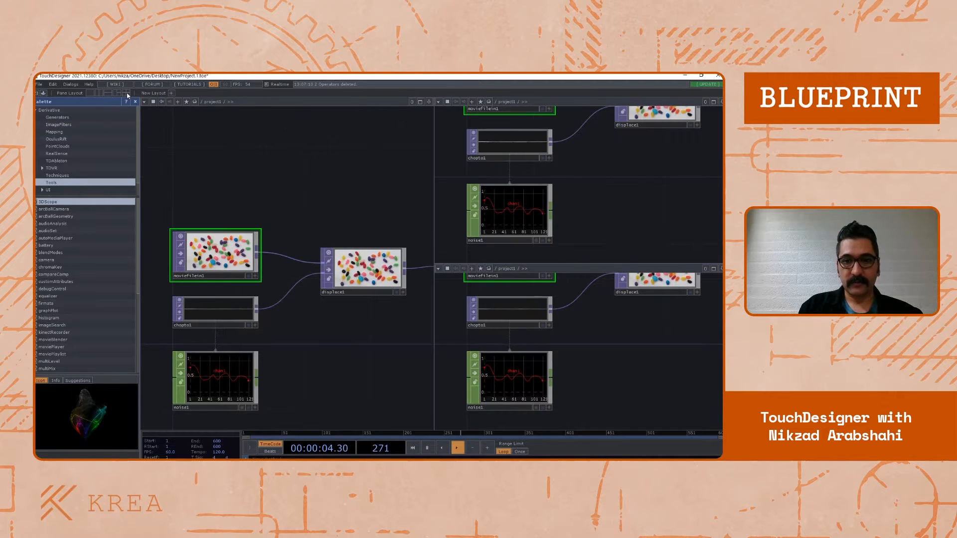
Apply the four-pane layout and frame the network at a different position and zoom in several panes
{"action": "left_click", "coordinate": [127, 94]}
{"action": "scroll", "coordinate": [331, 210], "scroll_direction": "down", "scroll_amount": 4}
{"action": "left_click_drag", "start_coordinate": [345, 202], "coordinate": [297, 175]}
{"action": "left_click_drag", "start_coordinate": [358, 332], "coordinate": [329, 348]}
{"action": "scroll", "coordinate": [329, 348], "scroll_direction": "down", "scroll_amount": 3}
{"action": "left_click_drag", "start_coordinate": [320, 289], "coordinate": [292, 295]}
{"action": "scroll", "coordinate": [579, 198], "scroll_direction": "down", "scroll_amount": 4}
{"action": "left_click_drag", "start_coordinate": [630, 189], "coordinate": [599, 196]}
{"action": "left_click_drag", "start_coordinate": [631, 345], "coordinate": [609, 349]}
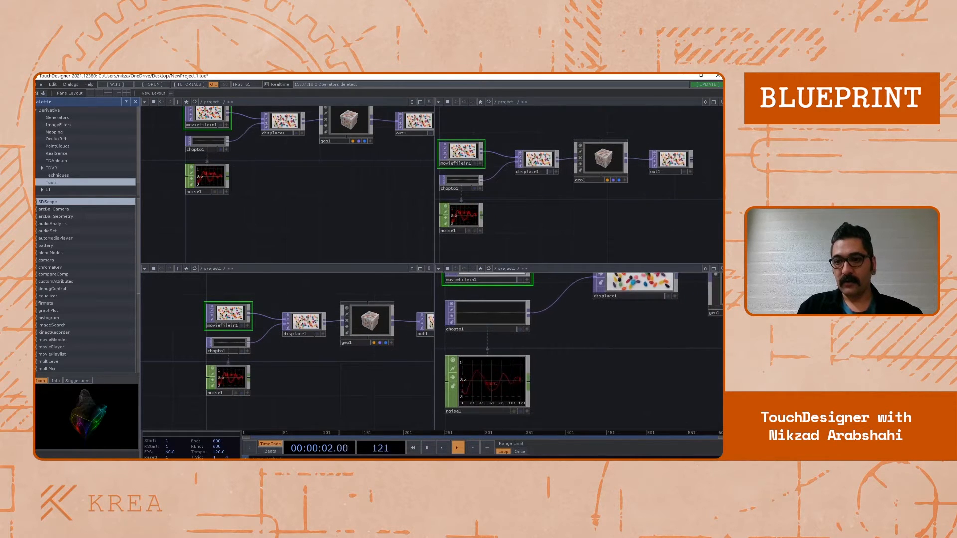
Close the extra panes one by one until a single full-size network editor pane remains
{"action": "left_click", "coordinate": [721, 268]}
{"action": "left_click", "coordinate": [666, 322]}
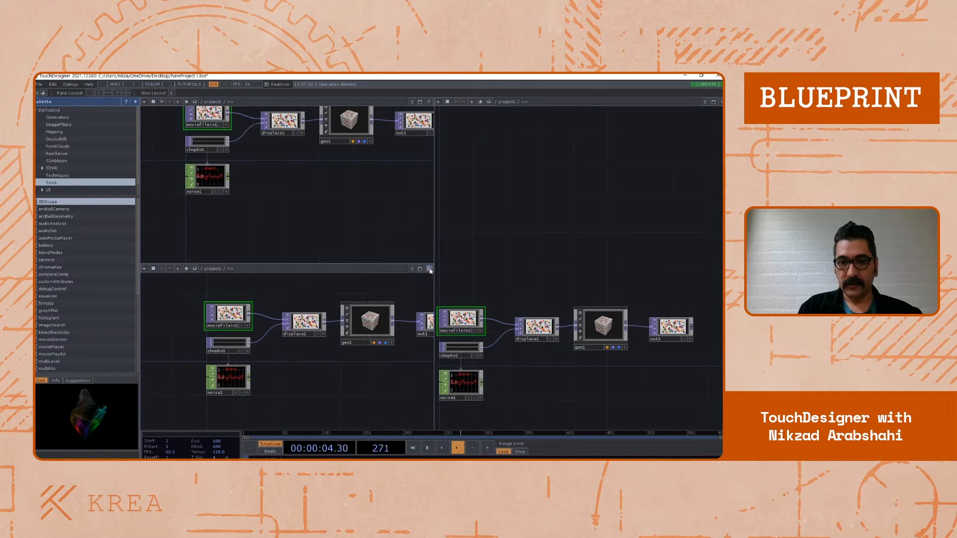
{"action": "left_click", "coordinate": [428, 269]}
{"action": "left_click", "coordinate": [410, 322]}
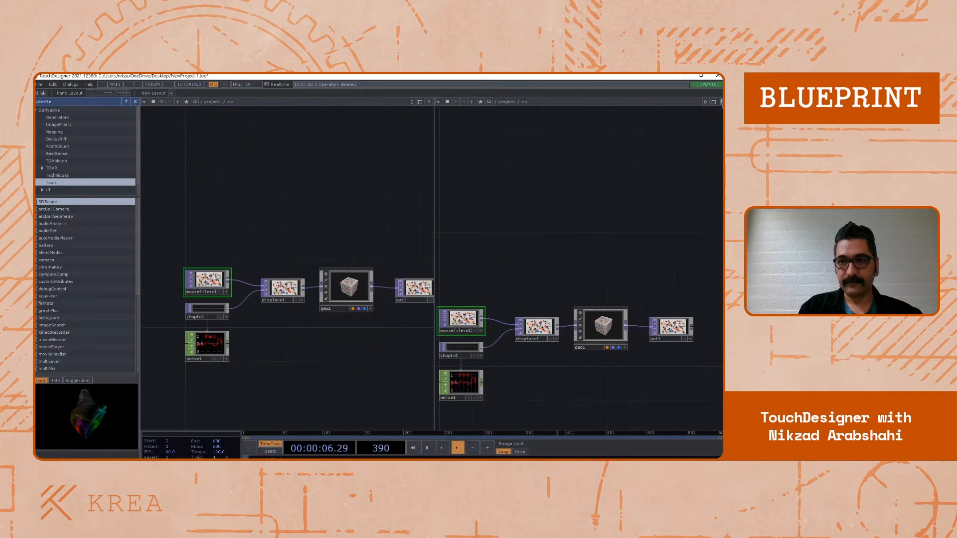
{"action": "left_click", "coordinate": [721, 101]}
{"action": "left_click", "coordinate": [666, 153]}
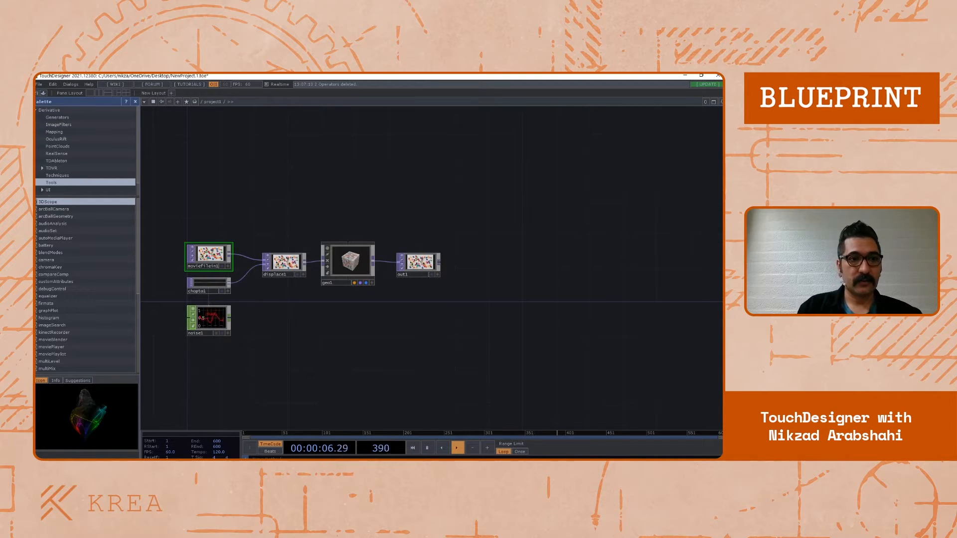
{"action": "left_click_drag", "start_coordinate": [243, 204], "coordinate": [270, 200]}
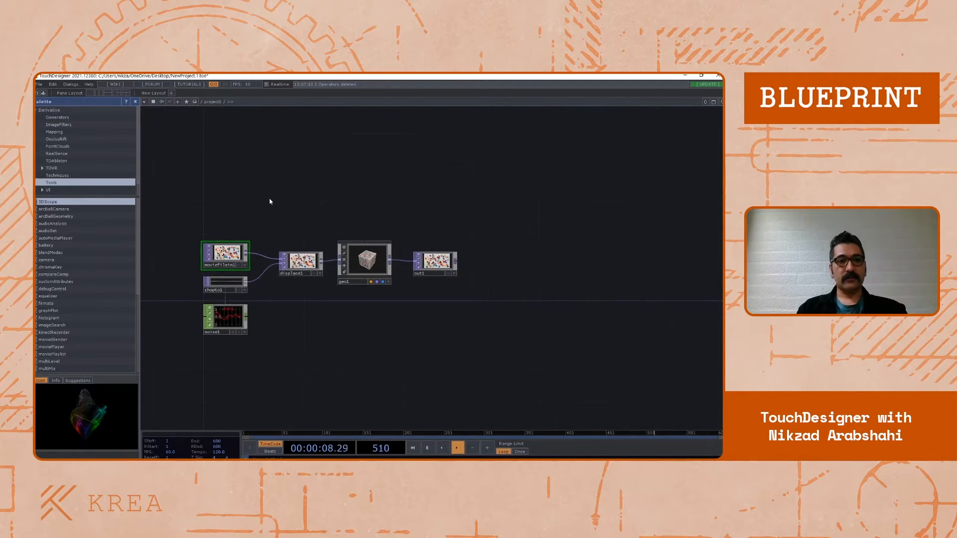
{"action": "left_click_drag", "start_coordinate": [219, 226], "coordinate": [223, 216]}
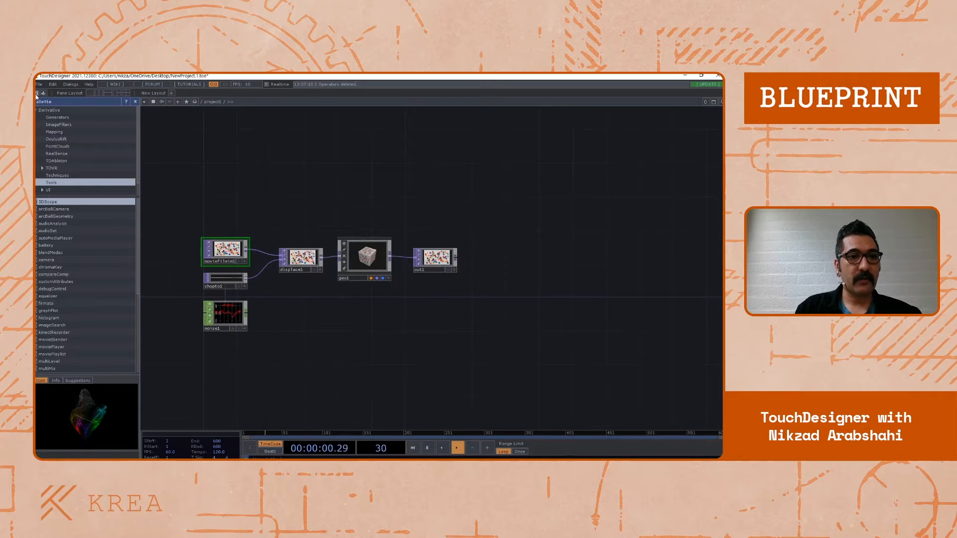
{"action": "scroll", "coordinate": [270, 179], "scroll_direction": "up", "scroll_amount": 4}
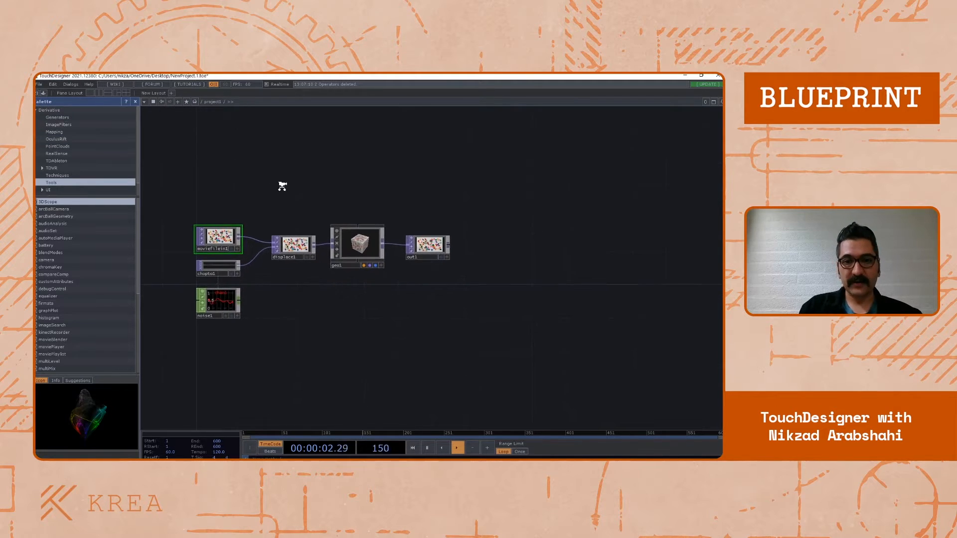
{"action": "left_click_drag", "start_coordinate": [267, 188], "coordinate": [269, 187]}
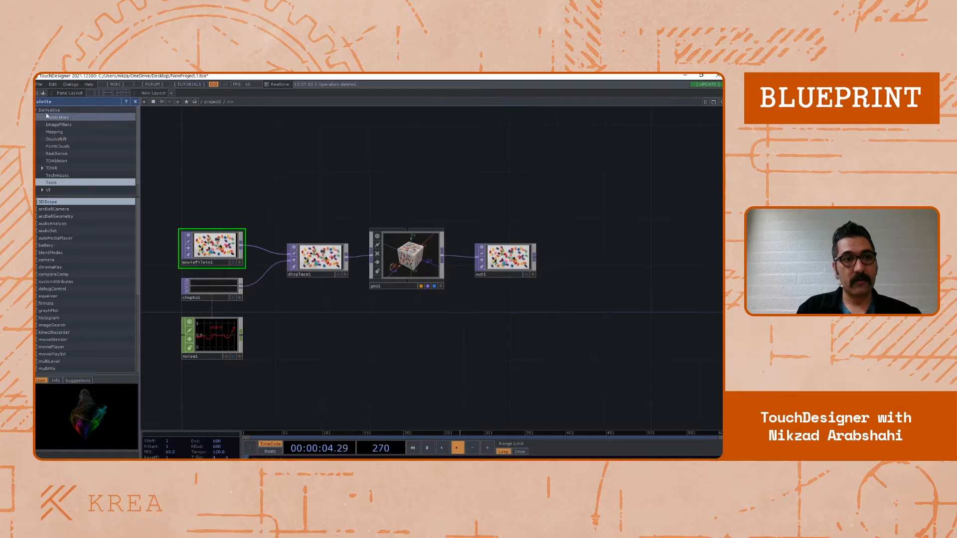
Show the project output in Perform mode, exit to the network, and open and close the perform window again
{"action": "left_click", "coordinate": [36, 93]}
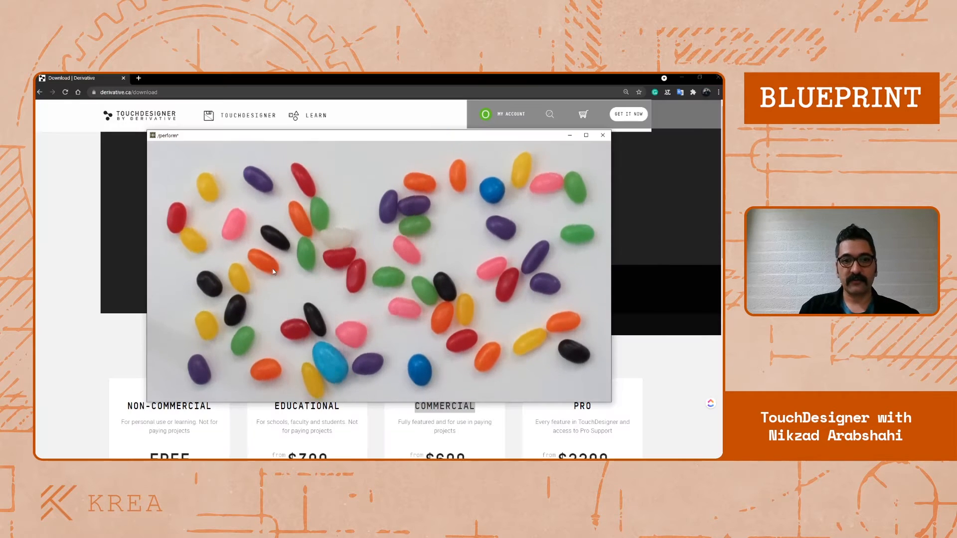
{"action": "key", "text": "Escape"}
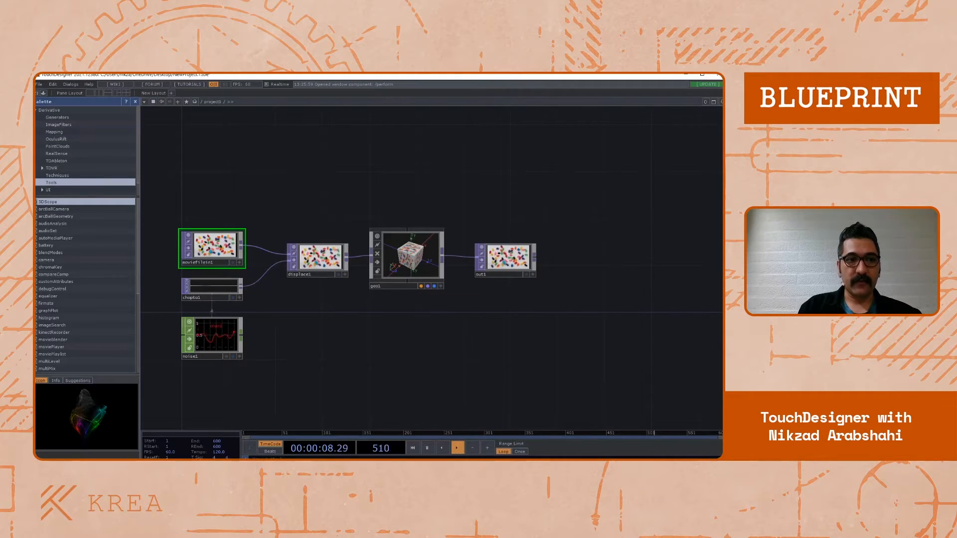
{"action": "key", "text": "F1"}
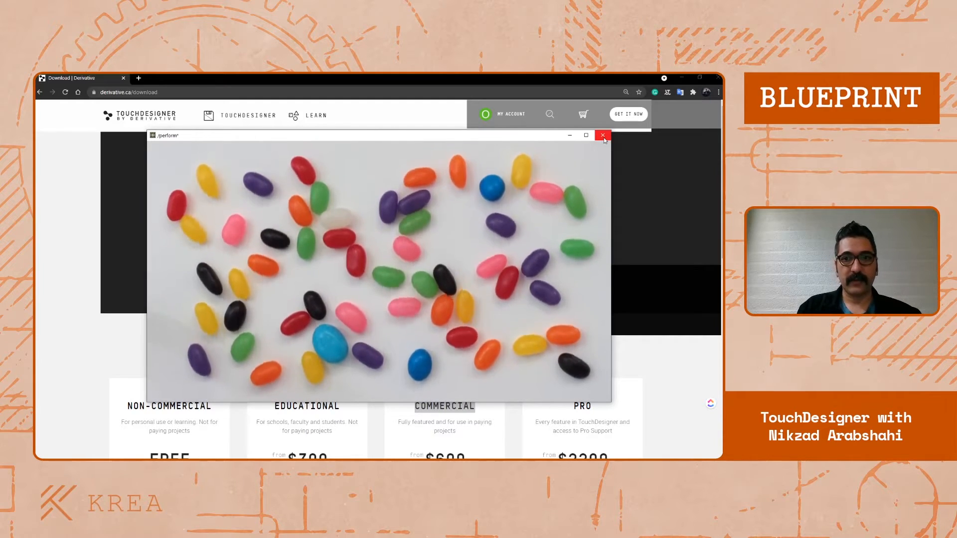
{"action": "left_click", "coordinate": [603, 136]}
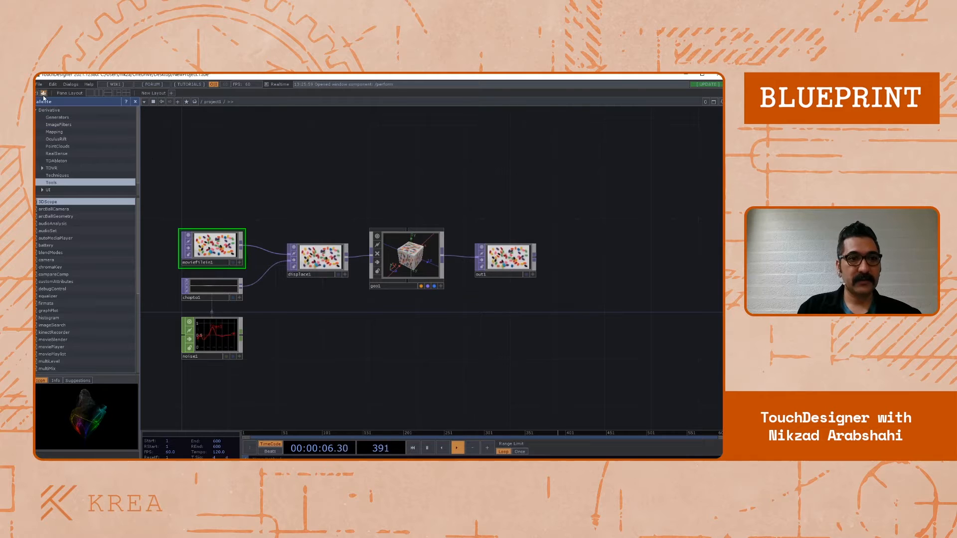
Hide and reshow the Palette, and browse its Generators, ImageFilters, Mapping and OculusRift categories
{"action": "left_click", "coordinate": [135, 102]}
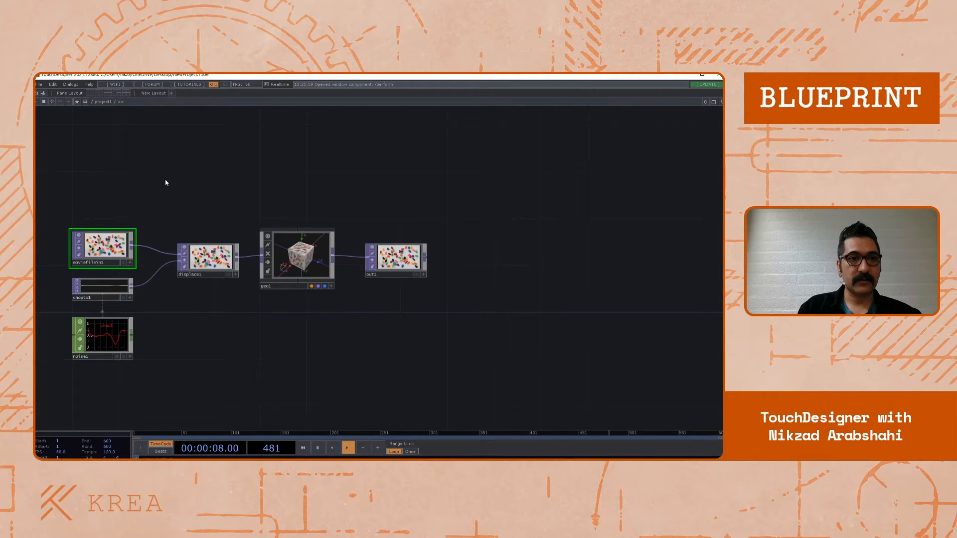
{"action": "left_click", "coordinate": [44, 94]}
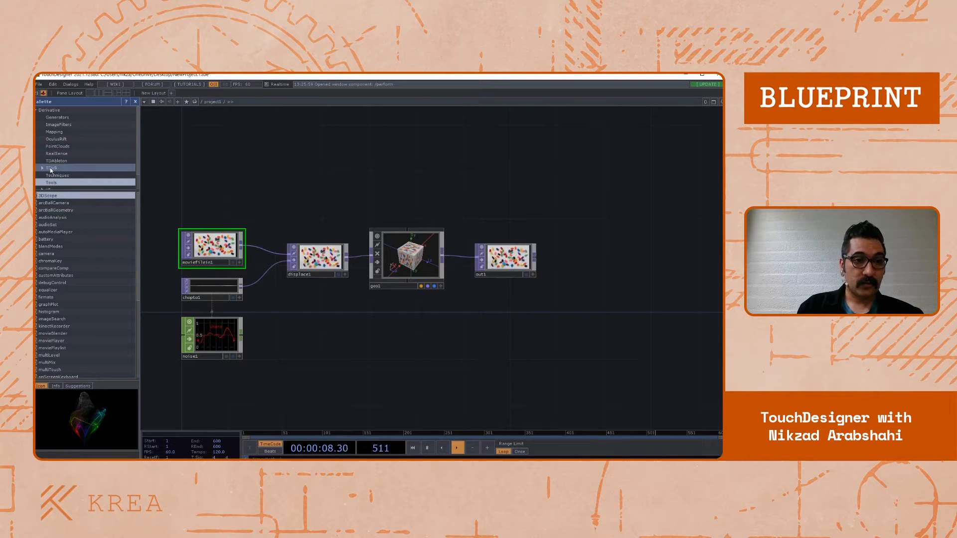
{"action": "left_click", "coordinate": [73, 117]}
{"action": "left_click", "coordinate": [75, 124]}
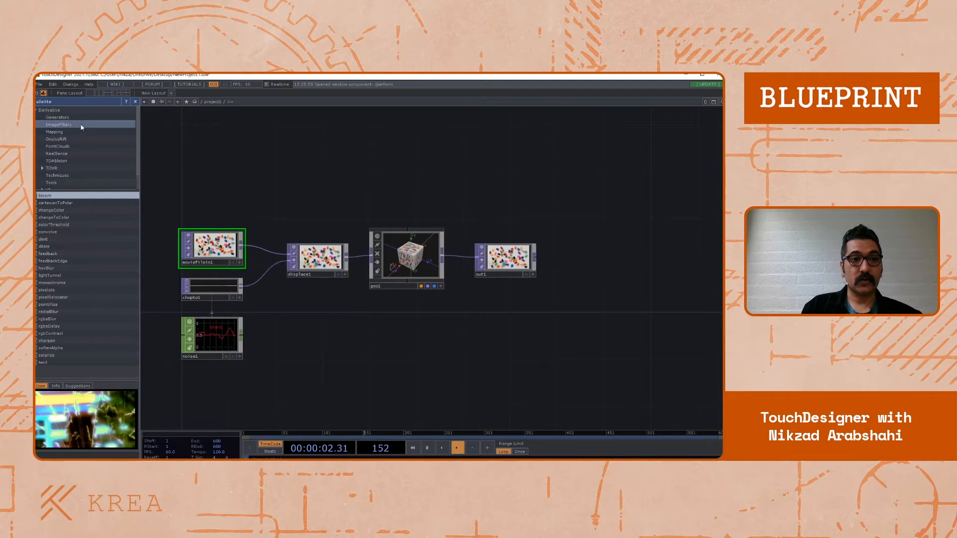
{"action": "left_click", "coordinate": [77, 132]}
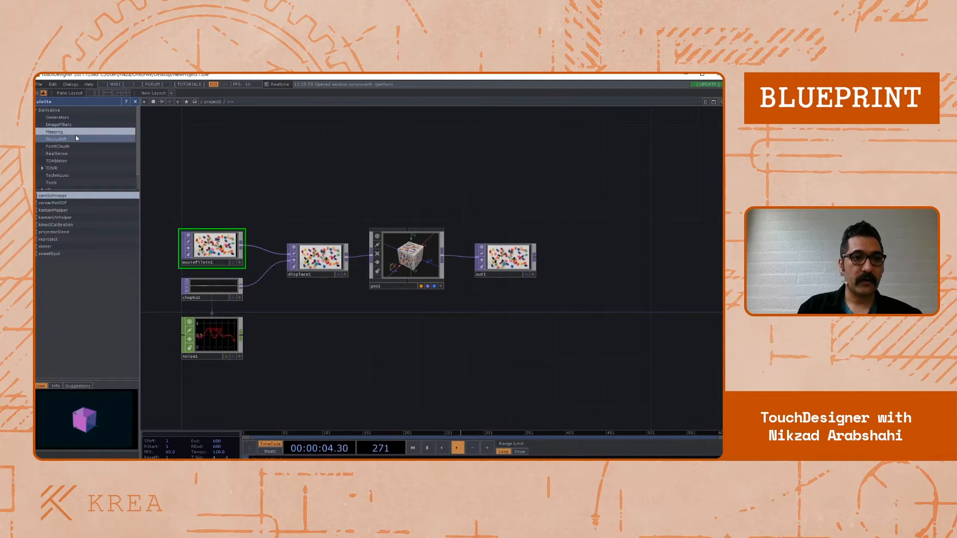
{"action": "left_click", "coordinate": [67, 139]}
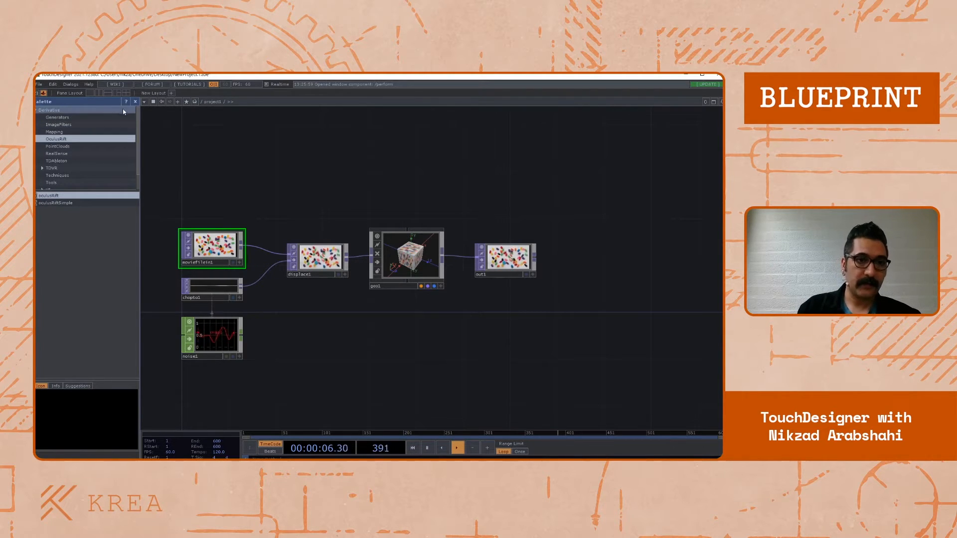
Zoom out of project1 to the root level to view the project1 and perform components, and zoom back into project1
{"action": "left_click_drag", "start_coordinate": [202, 161], "coordinate": [219, 160]}
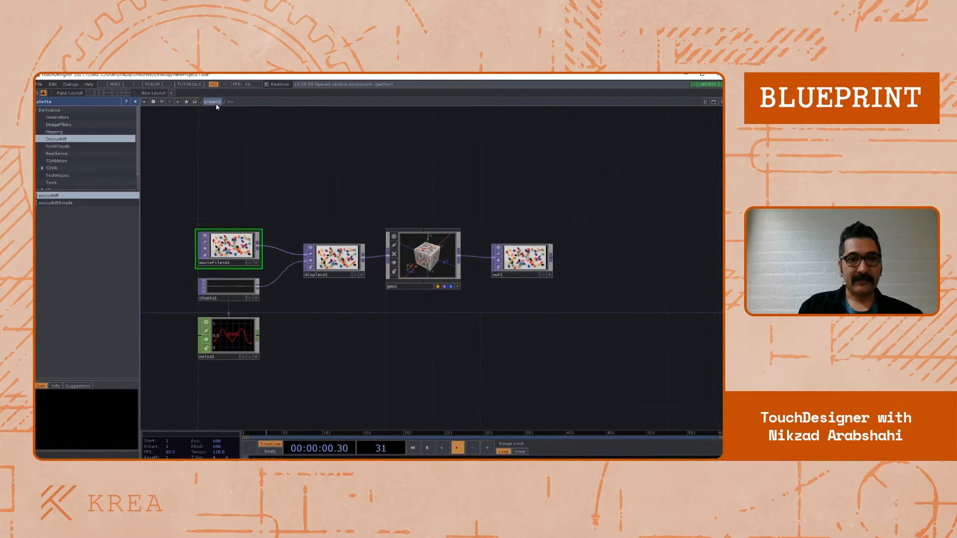
{"action": "left_click_drag", "start_coordinate": [245, 177], "coordinate": [192, 181]}
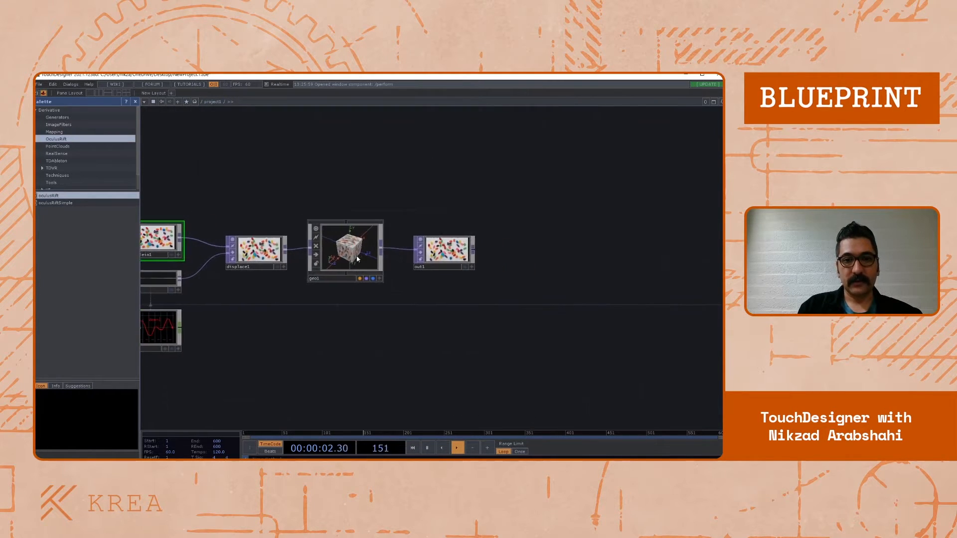
{"action": "scroll", "coordinate": [344, 258], "scroll_direction": "up", "scroll_amount": 3}
{"action": "left_click_drag", "start_coordinate": [308, 164], "coordinate": [345, 166]}
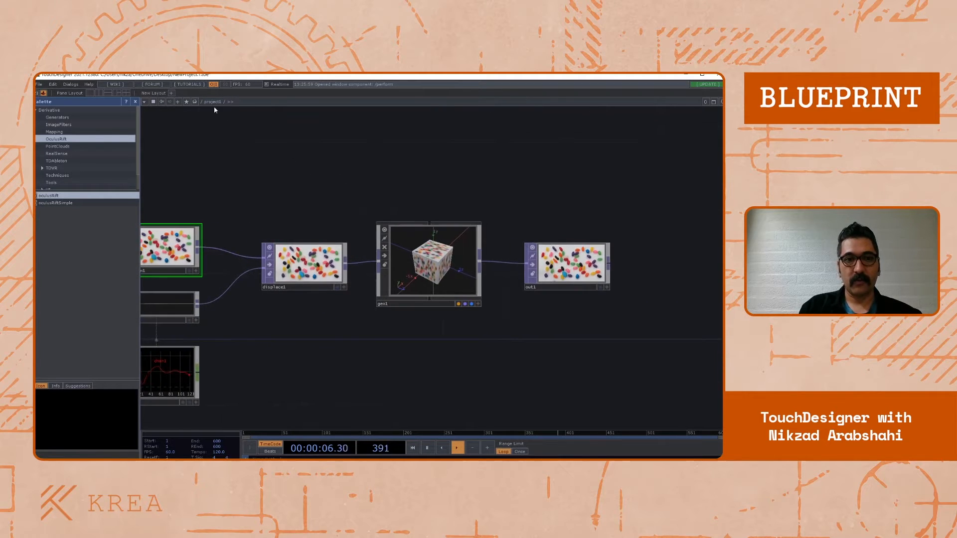
{"action": "scroll", "coordinate": [280, 167], "scroll_direction": "down", "scroll_amount": 6}
{"action": "left_click_drag", "start_coordinate": [402, 296], "coordinate": [459, 337]}
{"action": "scroll", "coordinate": [561, 316], "scroll_direction": "down", "scroll_amount": 4}
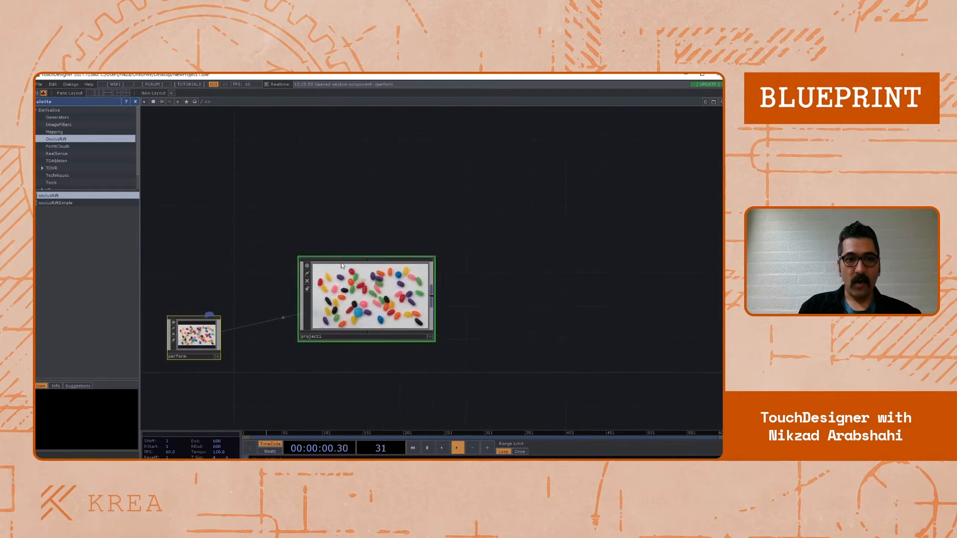
{"action": "left_click_drag", "start_coordinate": [369, 290], "coordinate": [356, 321]}
{"action": "scroll", "coordinate": [366, 310], "scroll_direction": "up", "scroll_amount": 5}
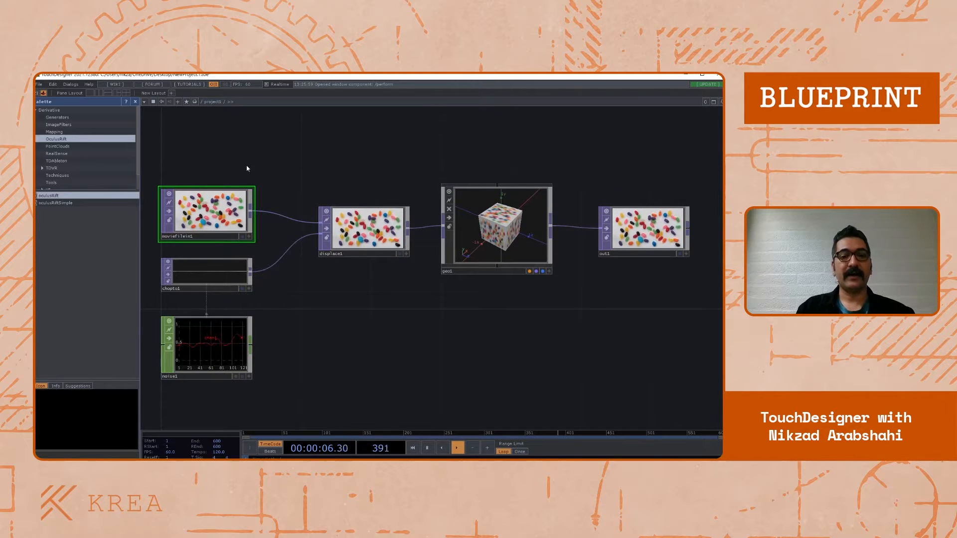
{"action": "left_click_drag", "start_coordinate": [309, 164], "coordinate": [291, 179]}
{"action": "scroll", "coordinate": [286, 153], "scroll_direction": "down", "scroll_amount": 3}
{"action": "scroll", "coordinate": [297, 181], "scroll_direction": "up", "scroll_amount": 2}
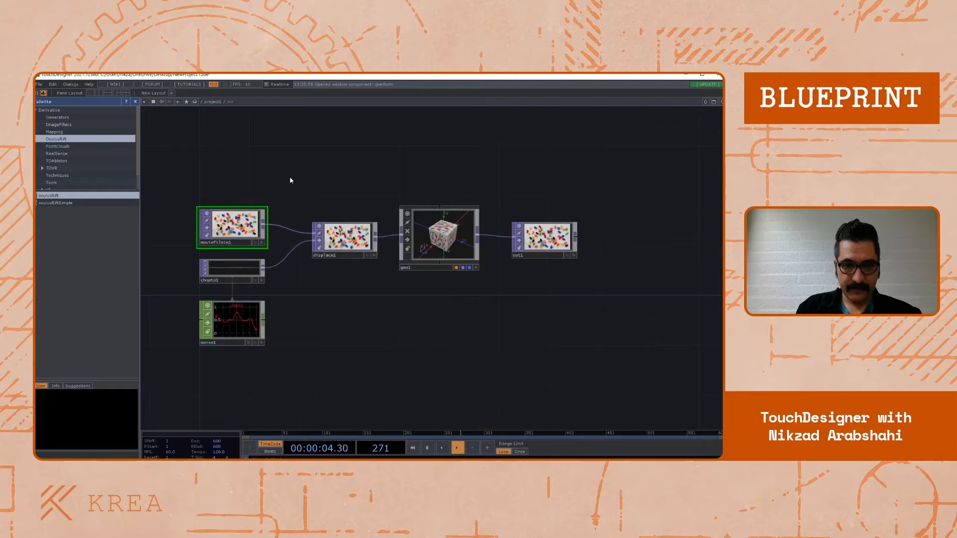
{"action": "left_click_drag", "start_coordinate": [316, 196], "coordinate": [295, 209]}
{"action": "left_click_drag", "start_coordinate": [478, 177], "coordinate": [479, 167]}
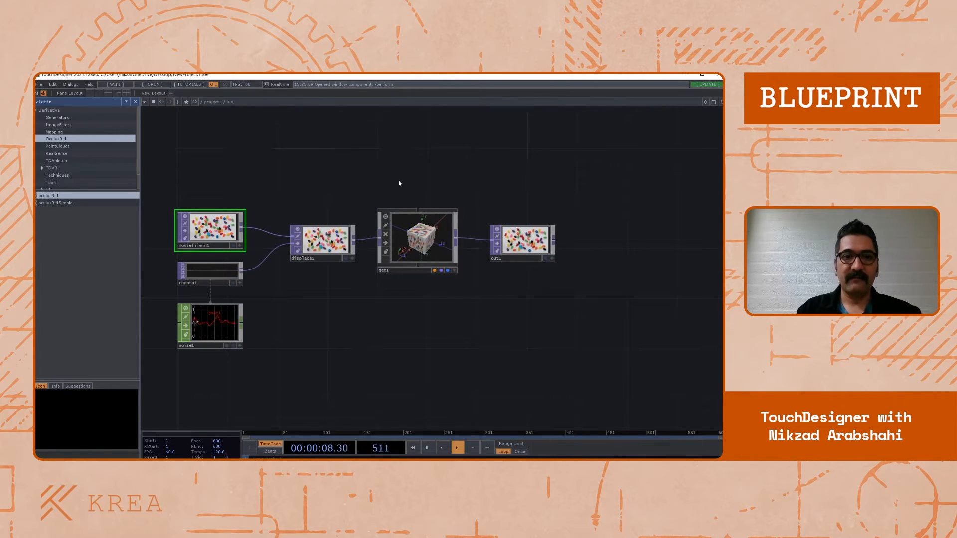
Jump up from project1 to its parent network and return inside the component
{"action": "key", "text": "u"}
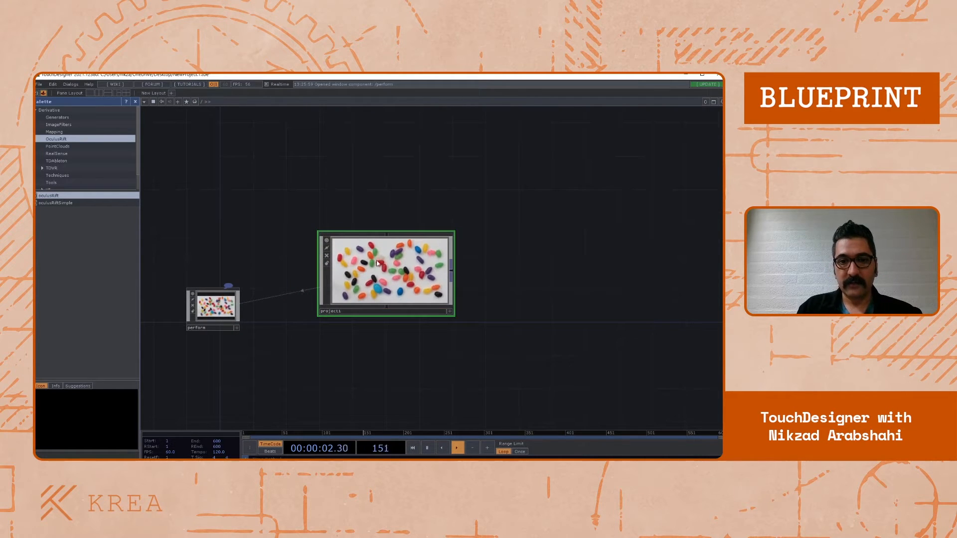
{"action": "key", "text": "i"}
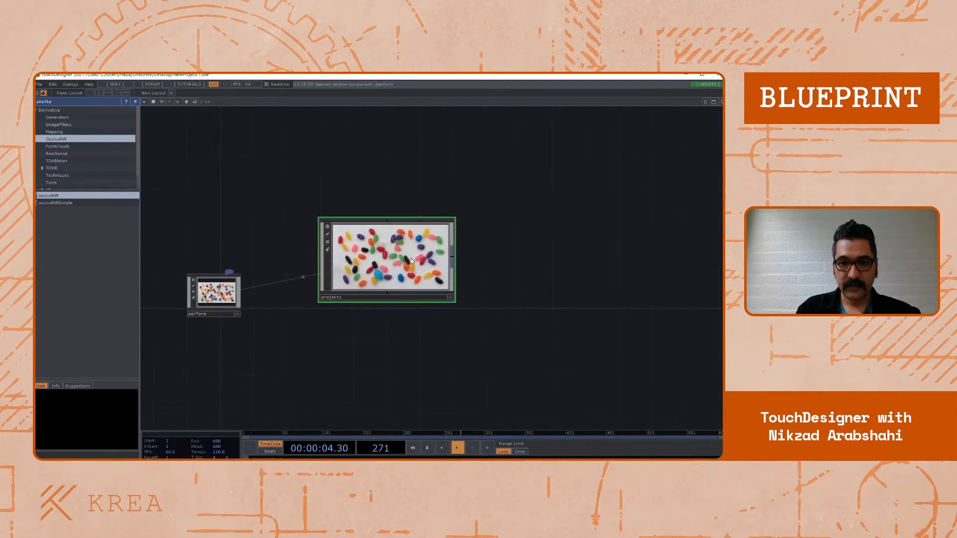
{"action": "mouse_move", "coordinate": [337, 347]}
{"action": "left_mouse_down"}
{"action": "mouse_move", "coordinate": [371, 345]}
{"action": "mouse_move", "coordinate": [341, 338]}
{"action": "left_mouse_up"}
{"action": "left_click_drag", "start_coordinate": [398, 354], "coordinate": [381, 349]}
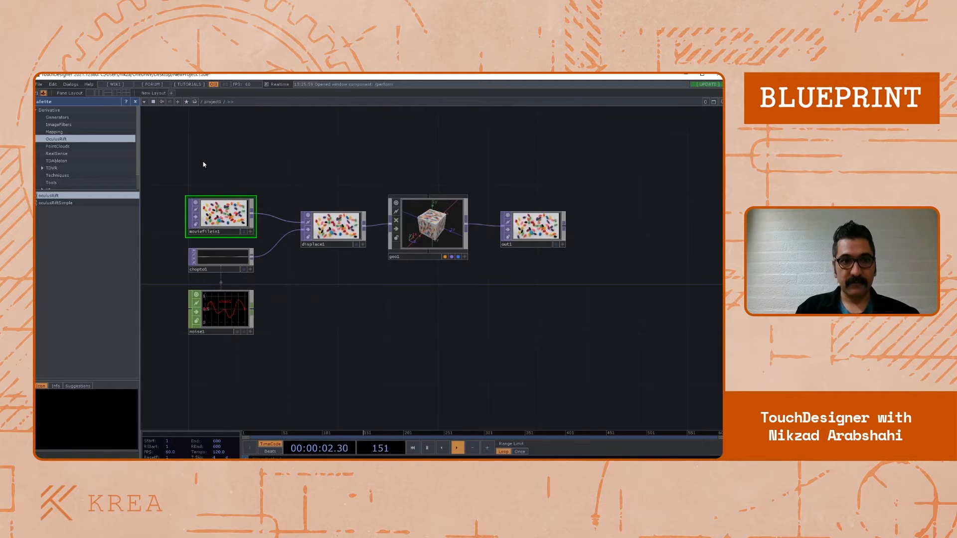
{"action": "left_click_drag", "start_coordinate": [212, 160], "coordinate": [208, 158]}
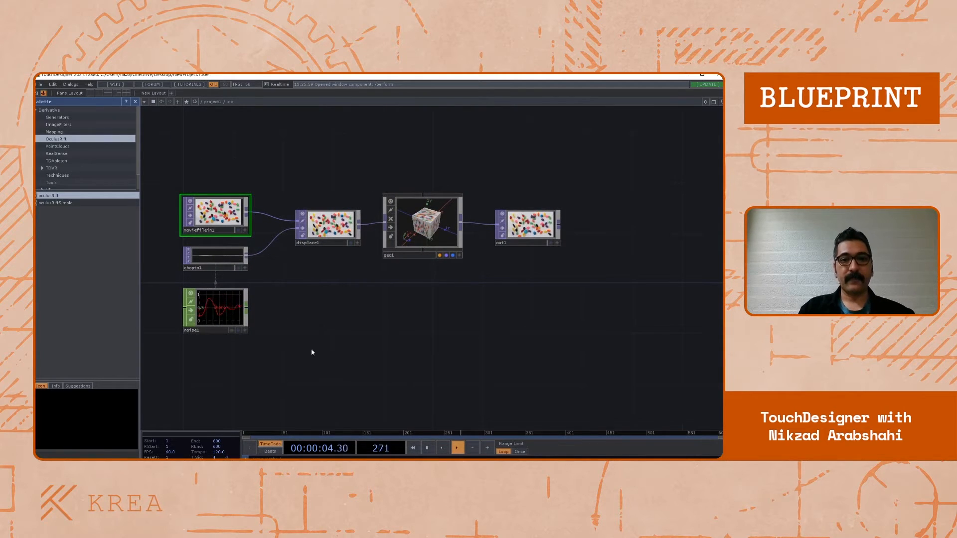
Close the Palette so the network editor uses the full width, and reposition the network in view
{"action": "left_click_drag", "start_coordinate": [328, 336], "coordinate": [396, 325]}
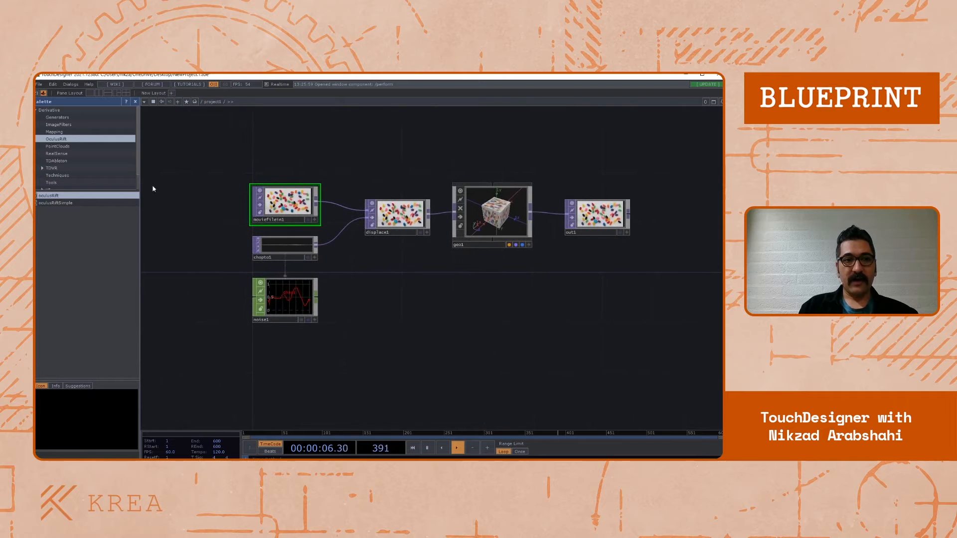
{"action": "left_click", "coordinate": [135, 103]}
{"action": "left_click_drag", "start_coordinate": [101, 157], "coordinate": [114, 161]}
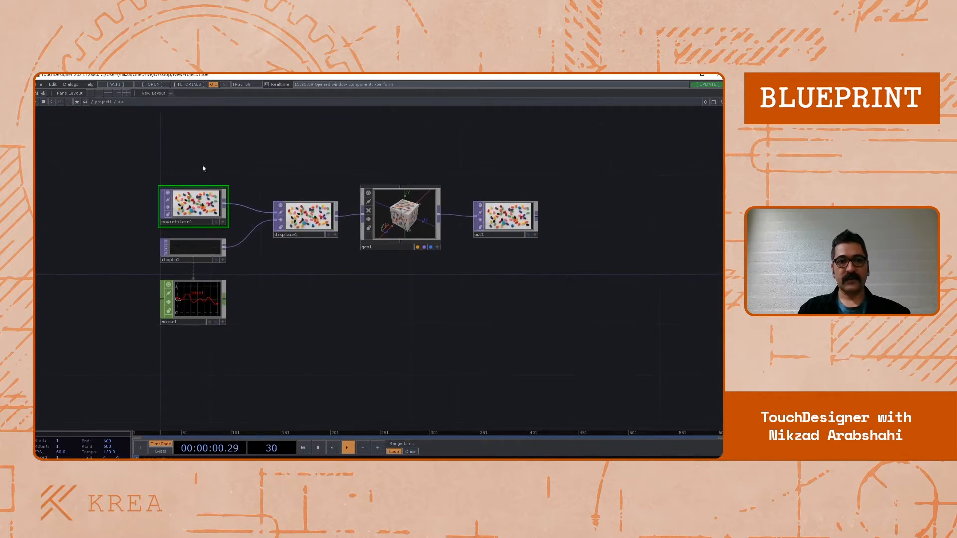
{"action": "left_click_drag", "start_coordinate": [203, 171], "coordinate": [219, 200]}
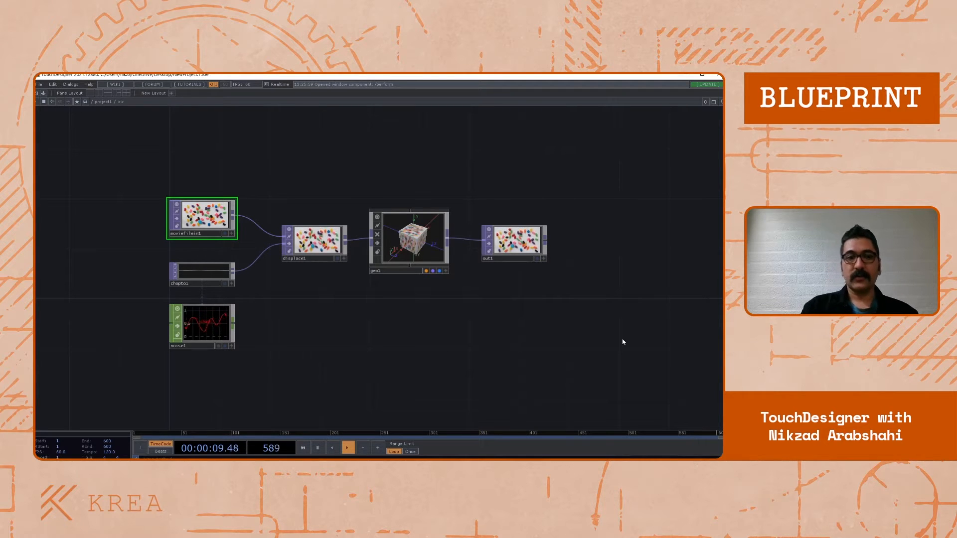
{"action": "left_click_drag", "start_coordinate": [247, 179], "coordinate": [244, 169]}
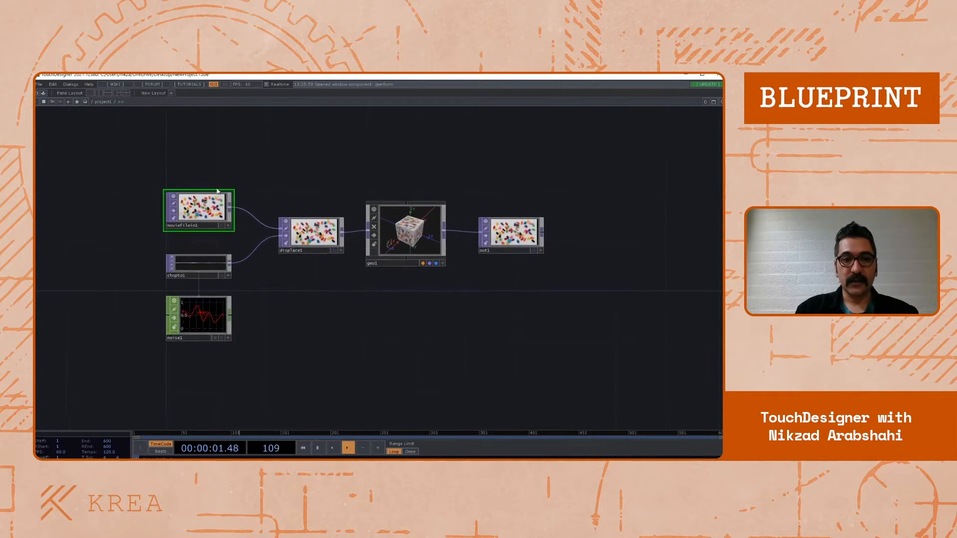
{"action": "left_click_drag", "start_coordinate": [195, 205], "coordinate": [196, 192]}
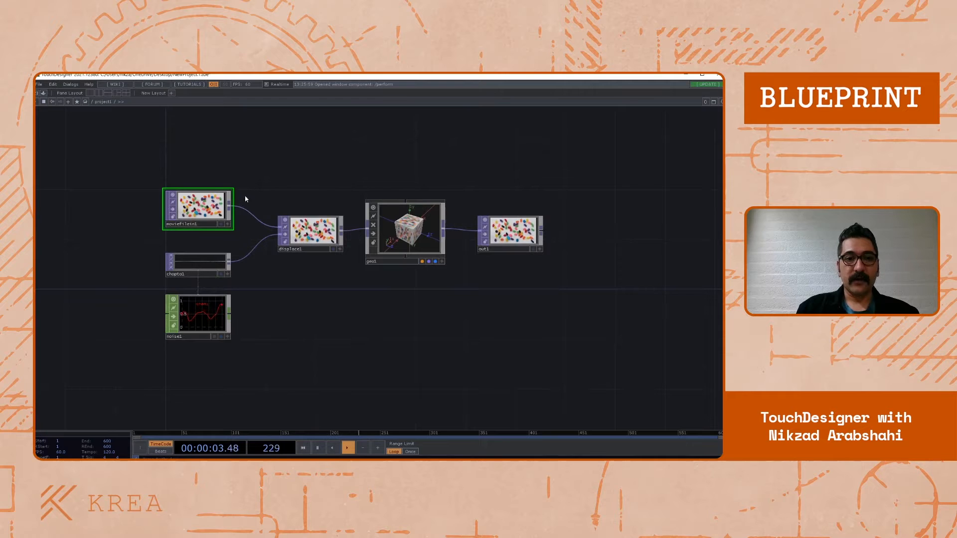
{"action": "left_click_drag", "start_coordinate": [222, 233], "coordinate": [256, 245]}
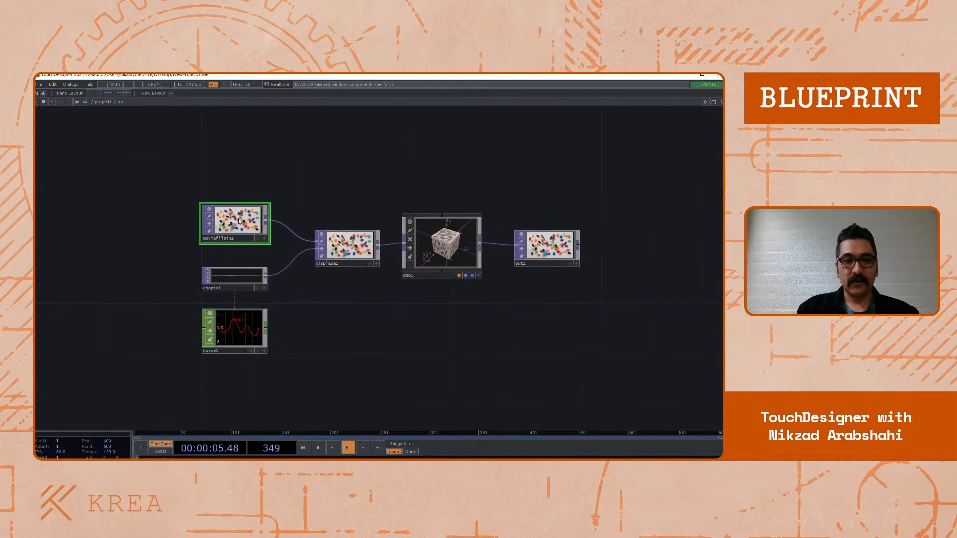
{"action": "left_click_drag", "start_coordinate": [325, 169], "coordinate": [314, 187]}
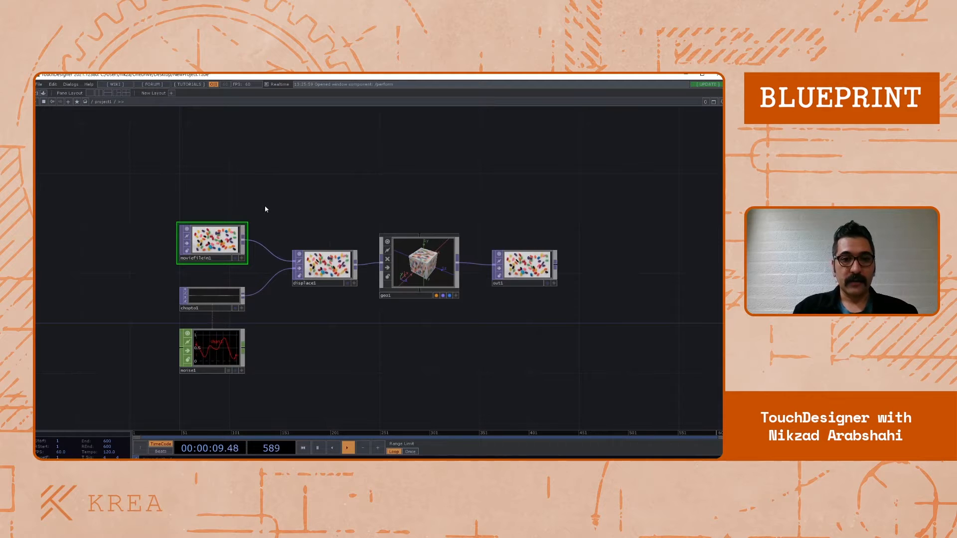
Switch the timeline's time display to Beats and back to TimeCode
{"action": "left_click_drag", "start_coordinate": [265, 207], "coordinate": [263, 189]}
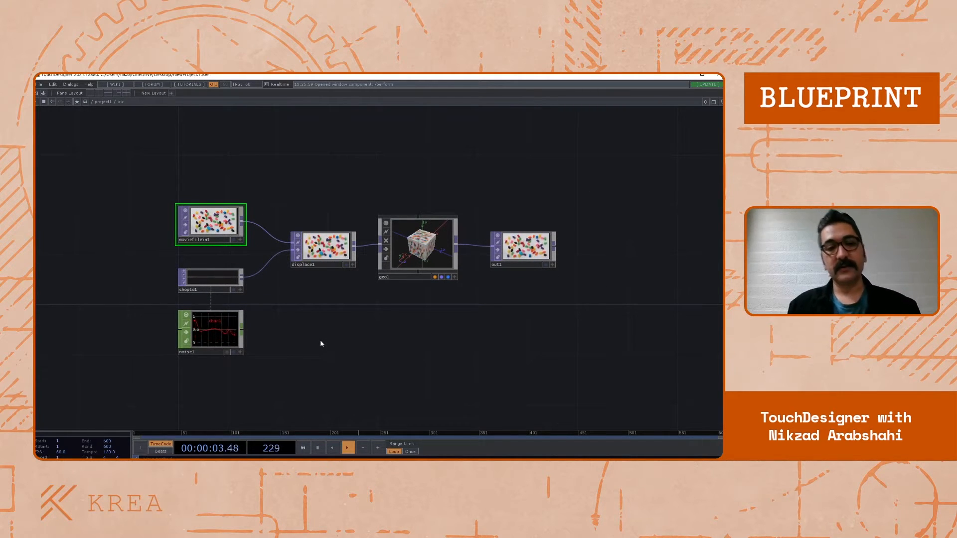
{"action": "left_click_drag", "start_coordinate": [321, 342], "coordinate": [325, 329]}
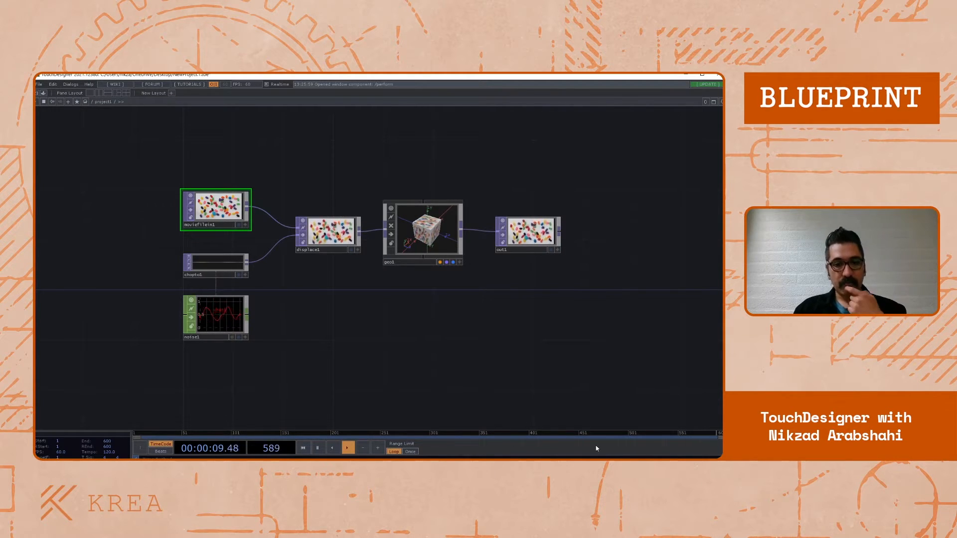
{"action": "left_click", "coordinate": [163, 452]}
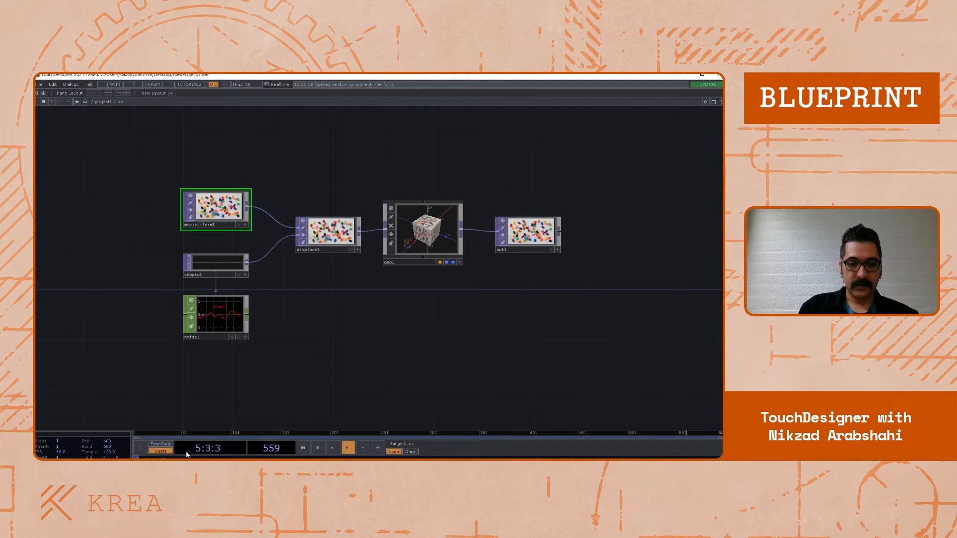
{"action": "left_click", "coordinate": [161, 444]}
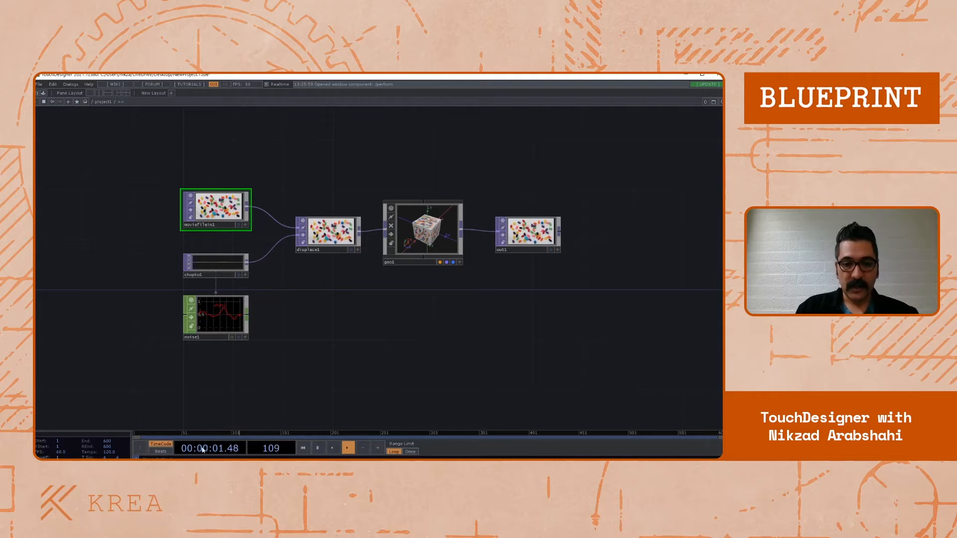
Pause and resume the timeline playback, and open the timeline's End frame value for editing
{"action": "left_click", "coordinate": [318, 448]}
{"action": "left_click", "coordinate": [347, 448]}
{"action": "left_click", "coordinate": [347, 448]}
{"action": "left_click", "coordinate": [348, 448]}
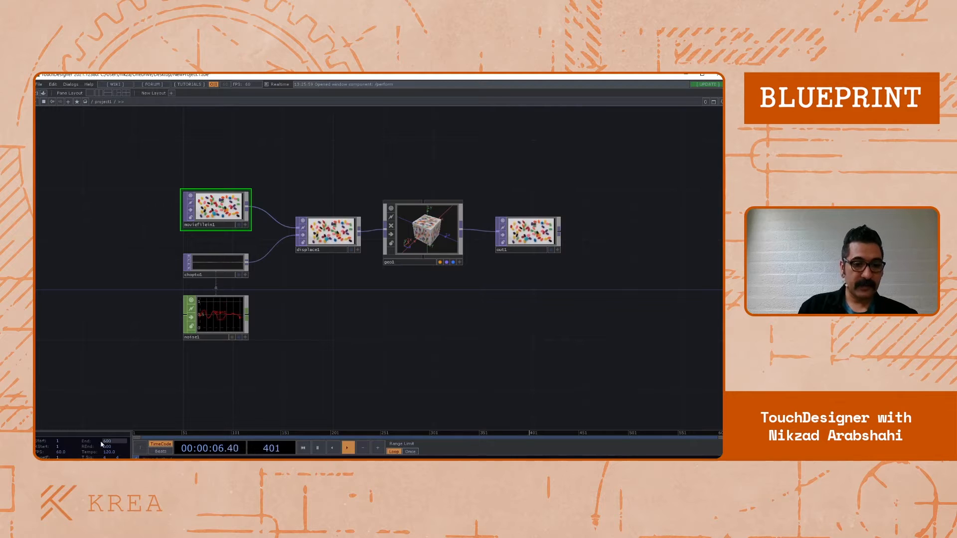
{"action": "left_click", "coordinate": [114, 442]}
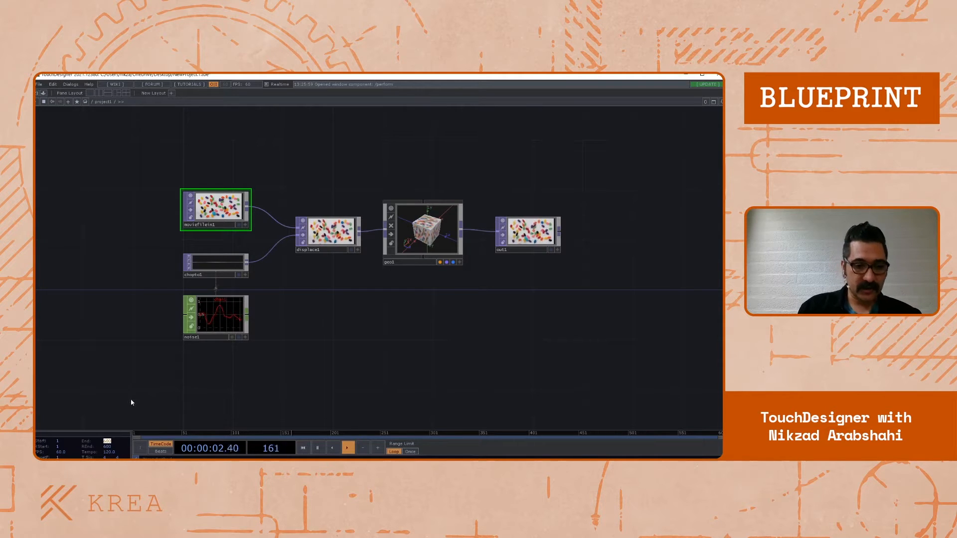
{"action": "key", "text": "Return"}
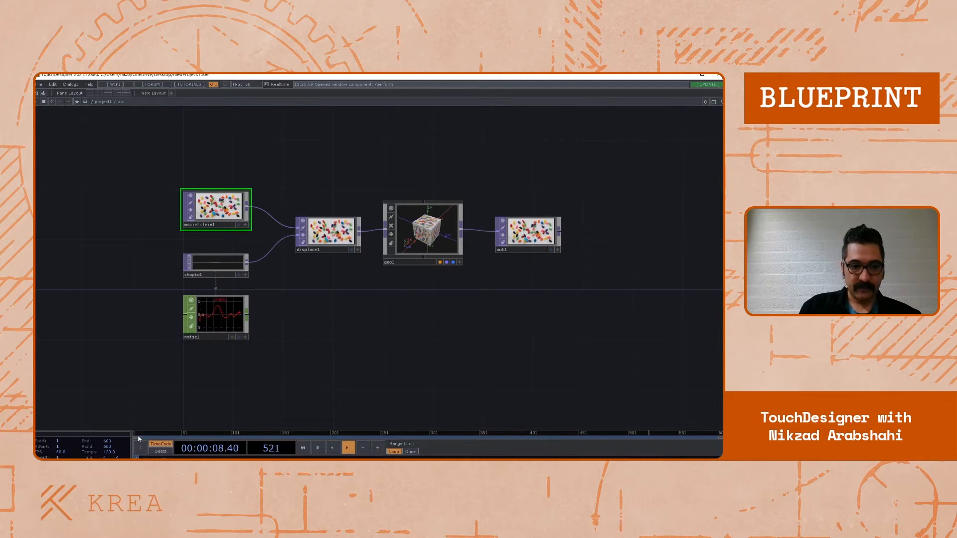
Scrub the timeline back to frame 1 and resume playback
{"action": "left_click_drag", "start_coordinate": [137, 437], "coordinate": [76, 434]}
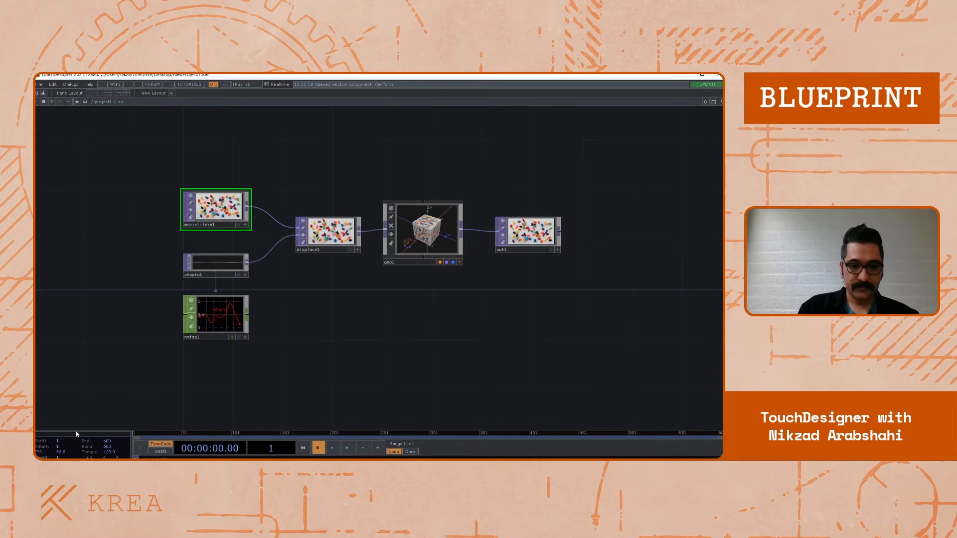
{"action": "key", "text": "space"}
{"action": "left_click_drag", "start_coordinate": [336, 373], "coordinate": [337, 359]}
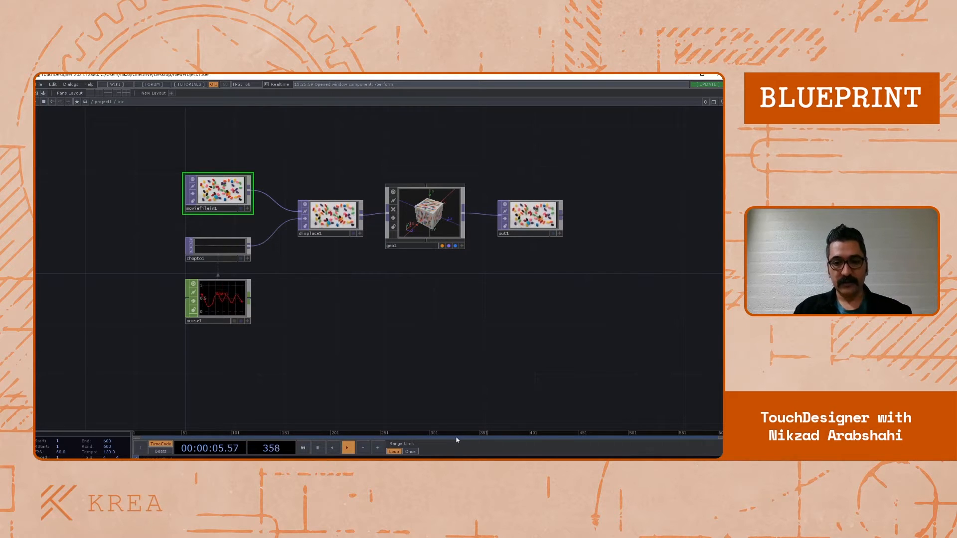
Select all the default operators in project1 and delete them to leave the network empty
{"action": "left_click_drag", "start_coordinate": [506, 303], "coordinate": [401, 334]}
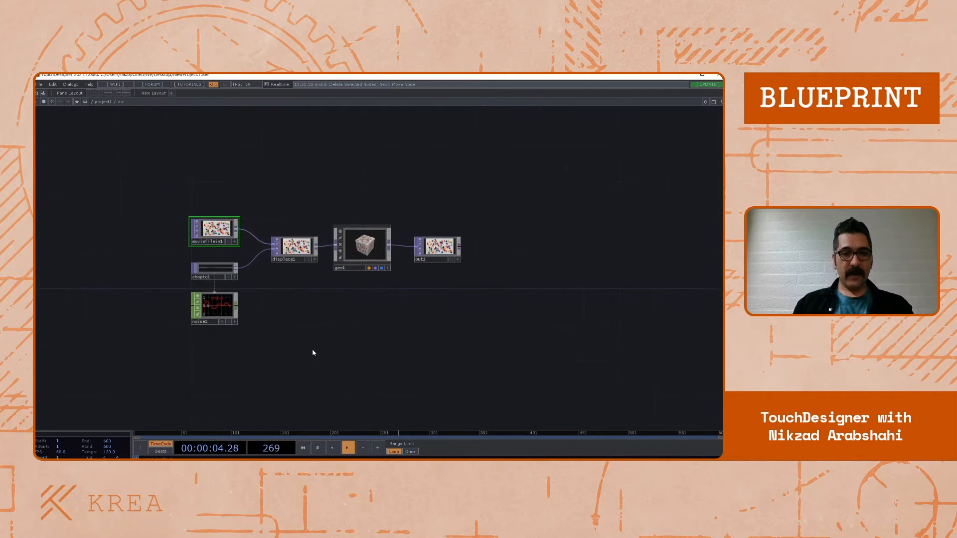
{"action": "left_click_drag", "start_coordinate": [307, 345], "coordinate": [301, 332]}
{"action": "right_click_drag", "start_coordinate": [134, 152], "coordinate": [522, 362]}
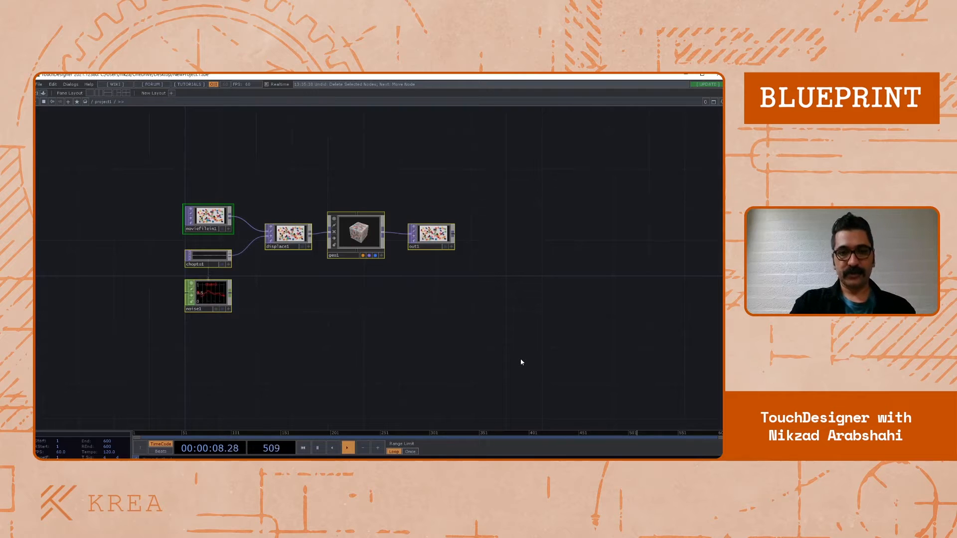
{"action": "key", "text": "Delete"}
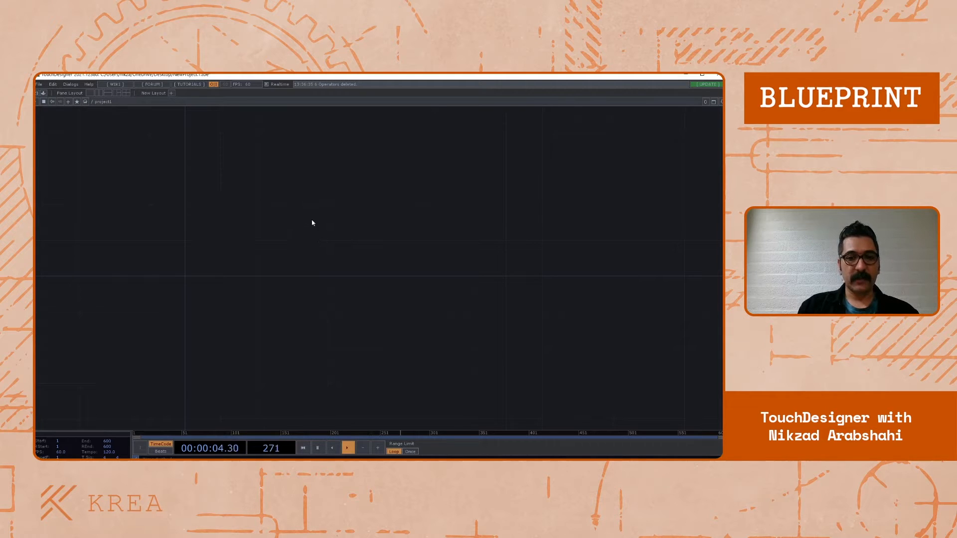
Open the OP Create Dialog over the empty network, move it into clear view and look over the COMP operators
{"action": "left_click_drag", "start_coordinate": [312, 220], "coordinate": [324, 202]}
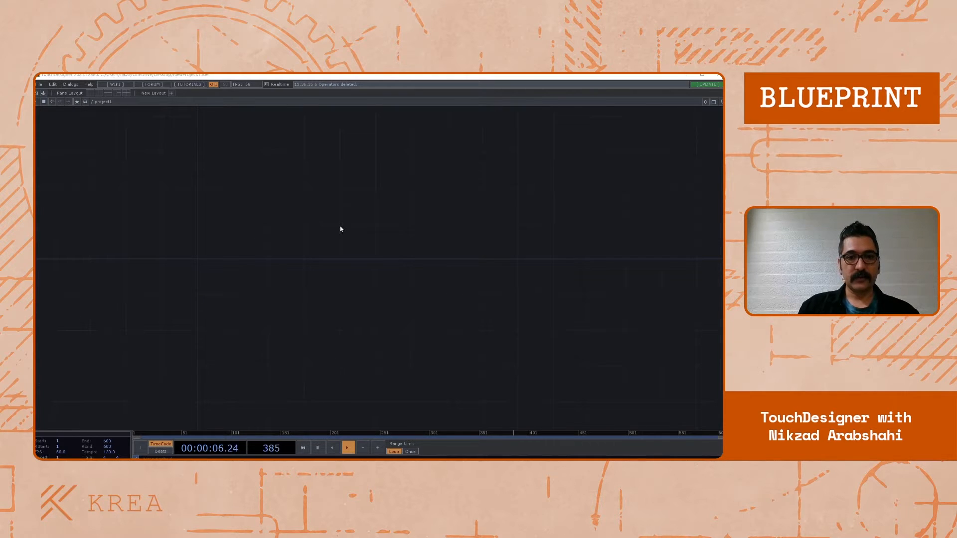
{"action": "key", "text": "Tab"}
{"action": "key", "text": "Escape"}
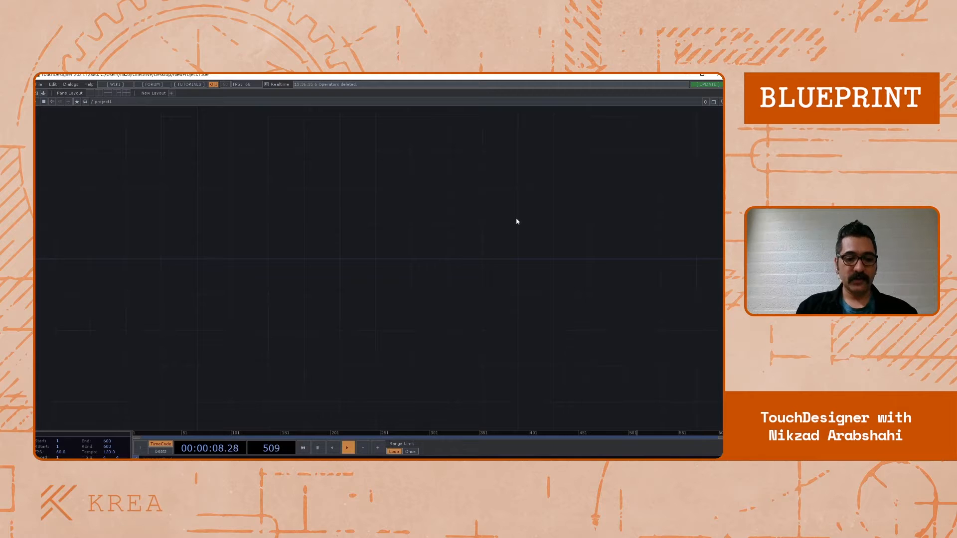
{"action": "key", "text": "Tab"}
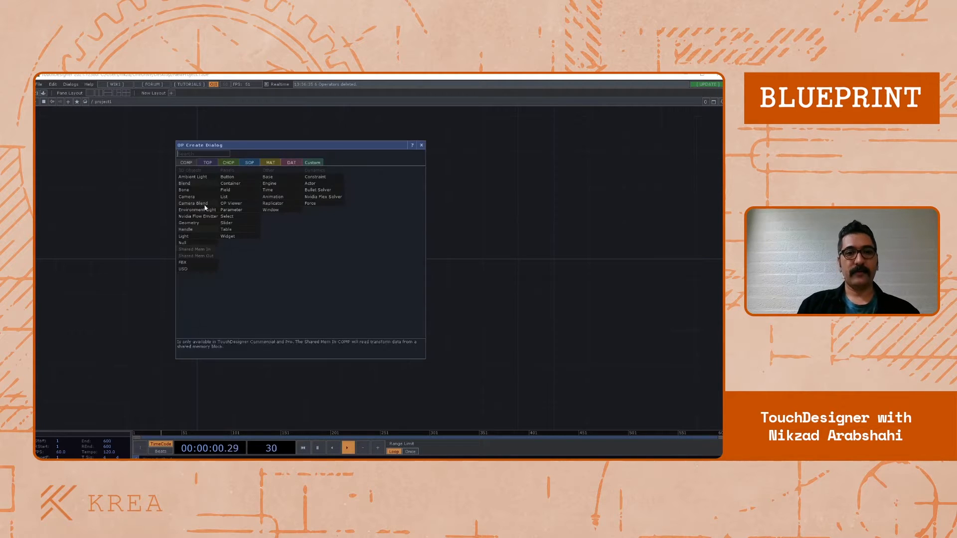
{"action": "left_click_drag", "start_coordinate": [270, 147], "coordinate": [307, 158]}
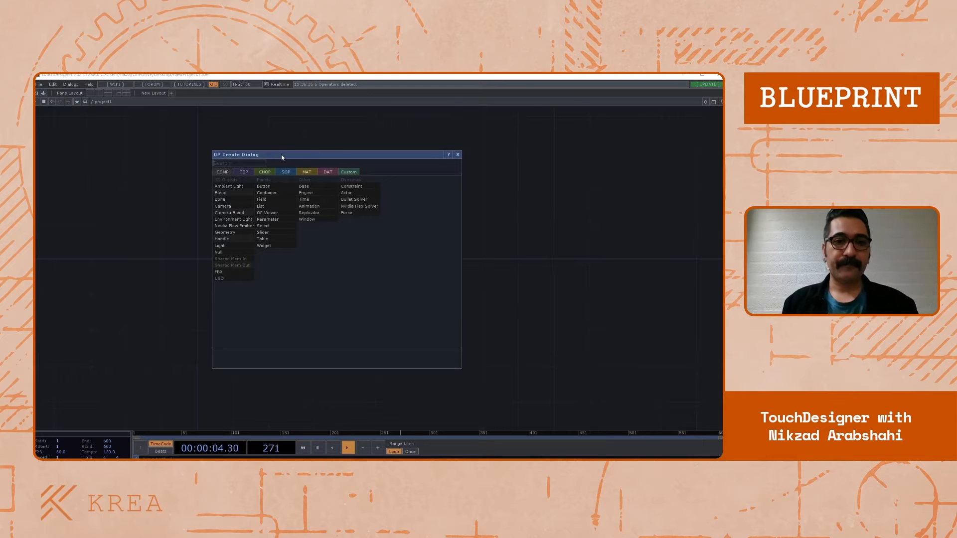
{"action": "left_click_drag", "start_coordinate": [281, 155], "coordinate": [277, 156]}
{"action": "mouse_move", "coordinate": [269, 193]}
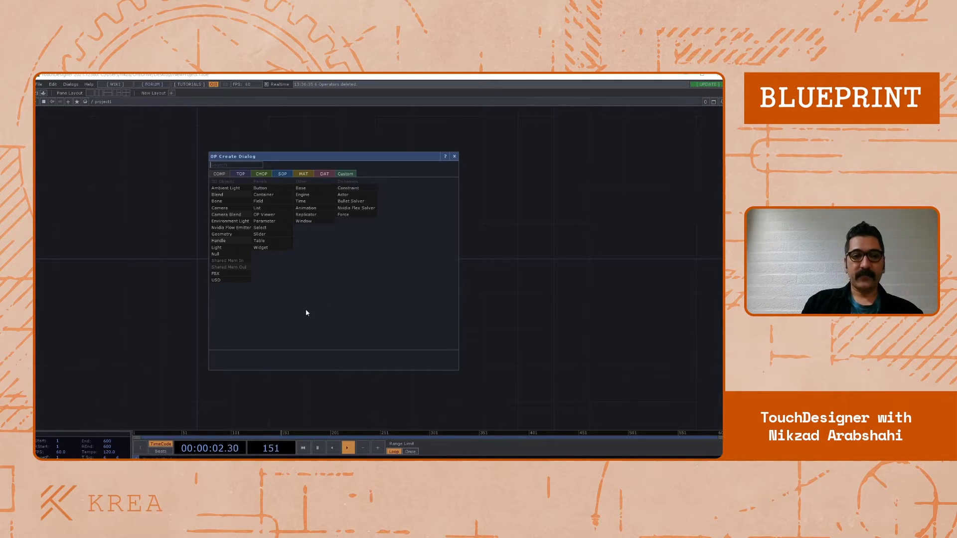
Browse the TOP and CHOP operator families in the OP Create Dialog
{"action": "left_click", "coordinate": [239, 174]}
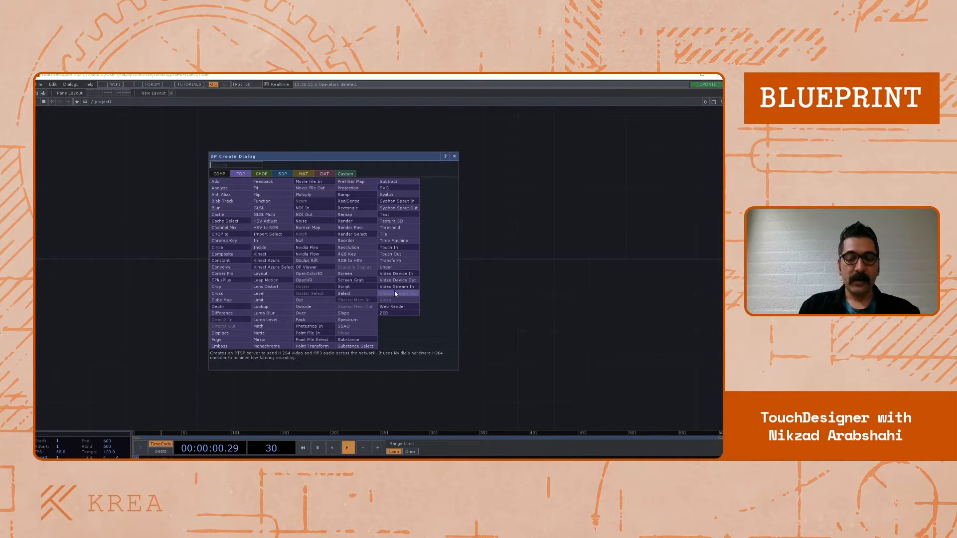
{"action": "left_click", "coordinate": [263, 174]}
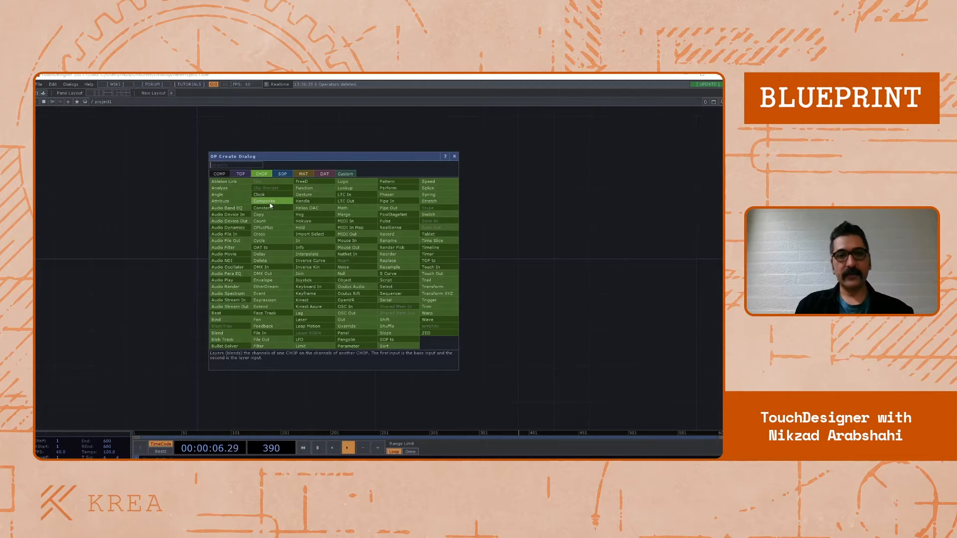
{"action": "left_click_drag", "start_coordinate": [325, 160], "coordinate": [301, 142]}
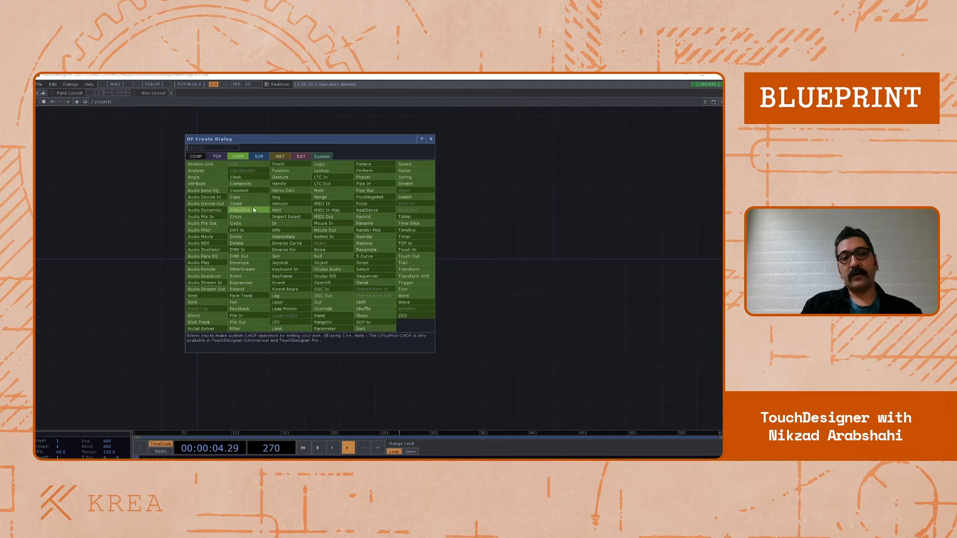
{"action": "left_click_drag", "start_coordinate": [279, 141], "coordinate": [288, 146]}
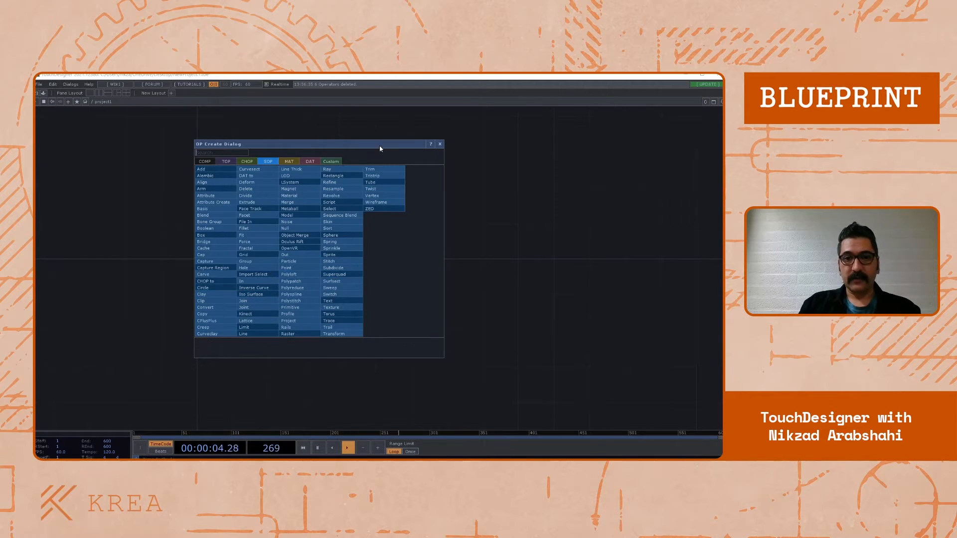
Browse the SOP, MAT, DAT and Custom operator families, and close the OP Create Dialog
{"action": "left_click_drag", "start_coordinate": [385, 144], "coordinate": [396, 147]}
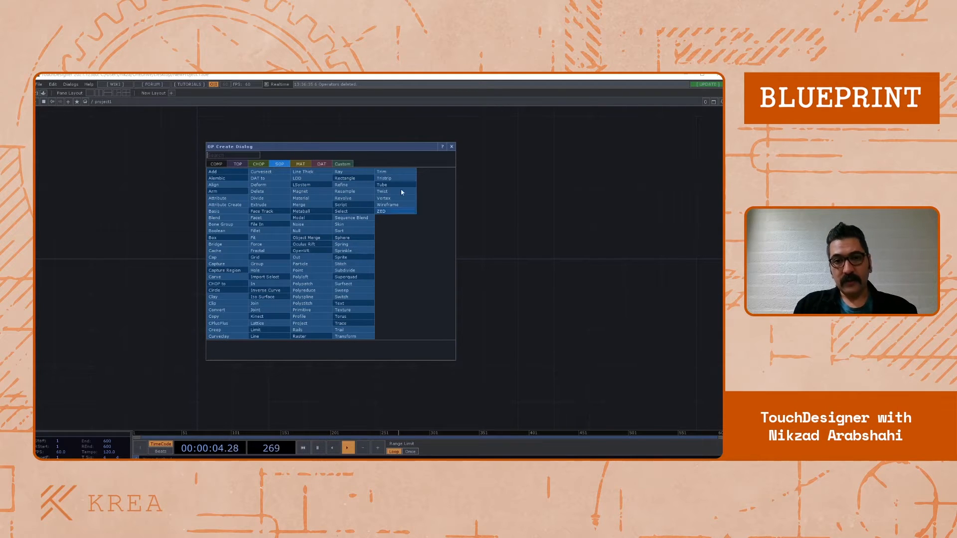
{"action": "left_click_drag", "start_coordinate": [385, 148], "coordinate": [378, 157]}
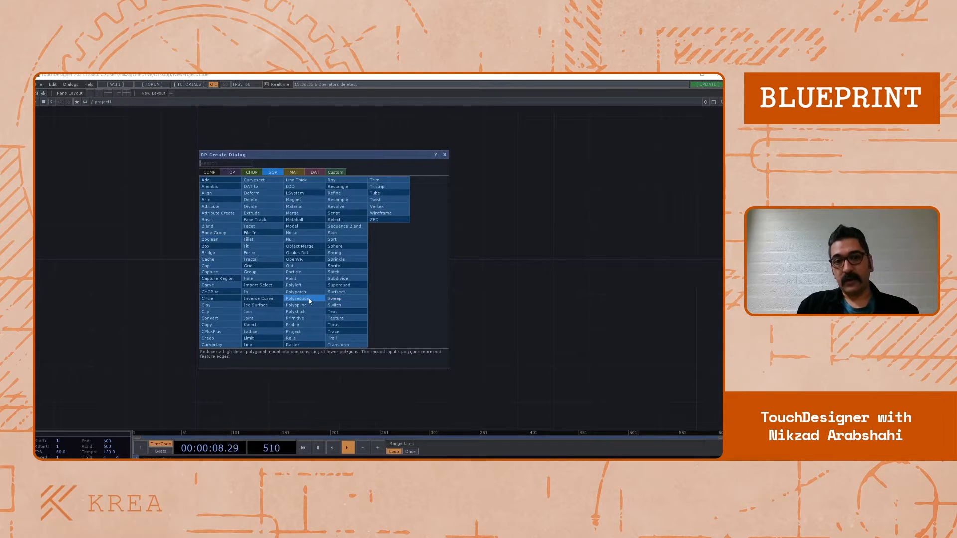
{"action": "left_click", "coordinate": [297, 172]}
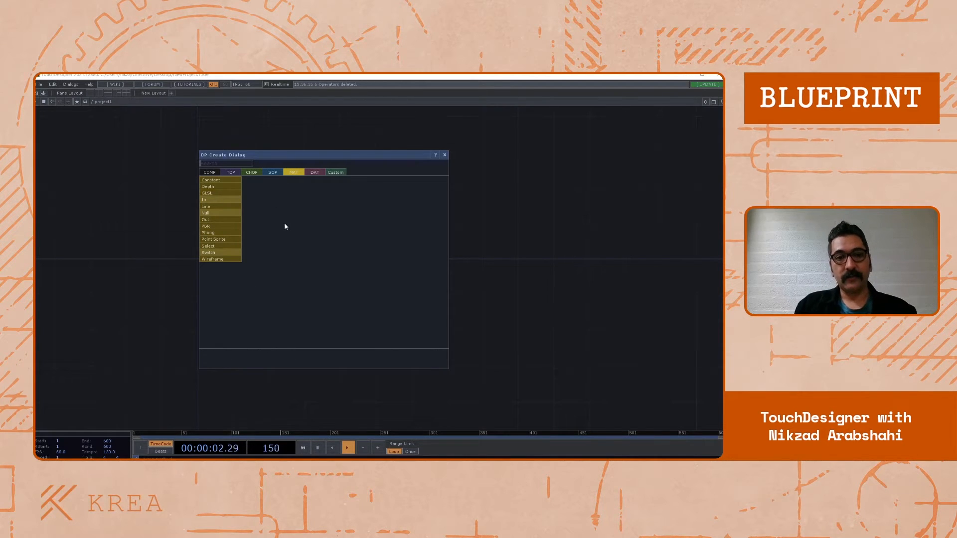
{"action": "left_click", "coordinate": [319, 173]}
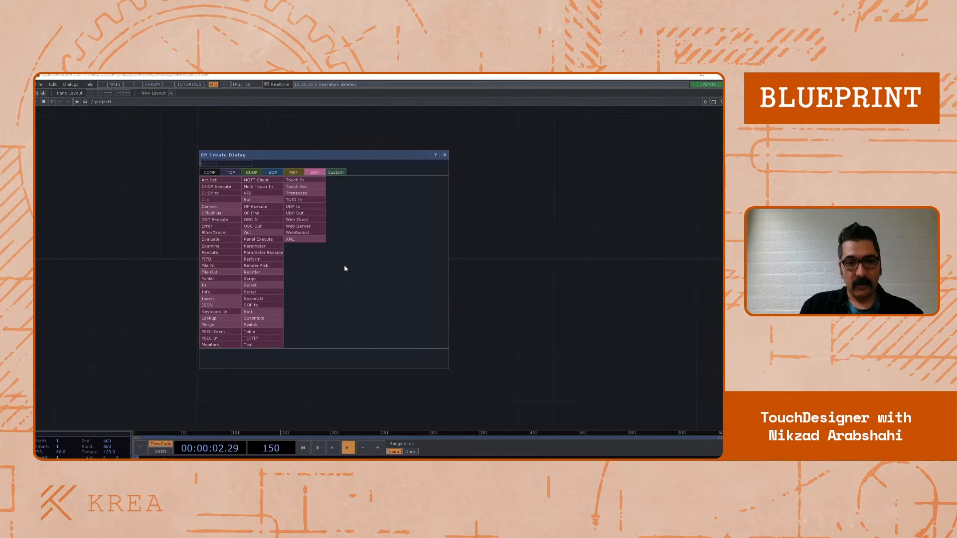
{"action": "left_click_drag", "start_coordinate": [366, 160], "coordinate": [370, 159]}
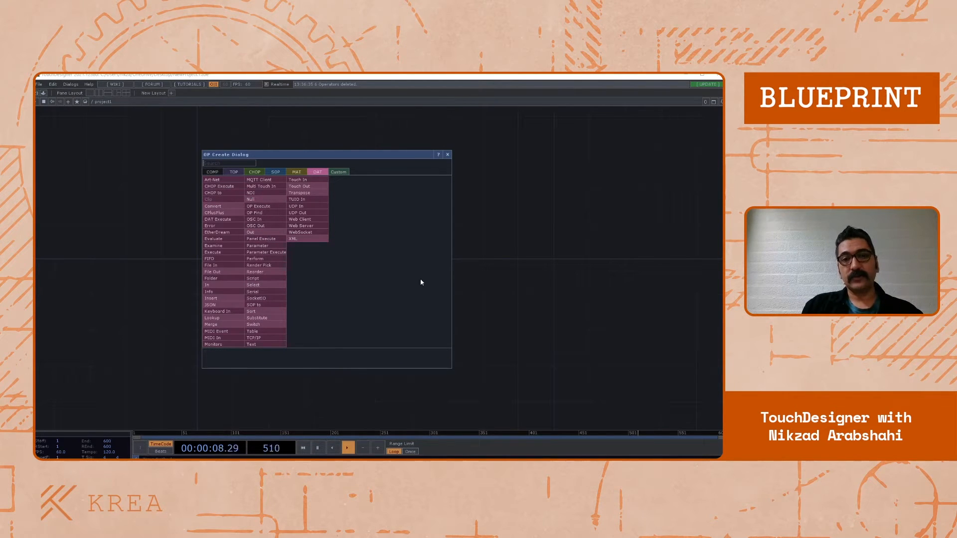
{"action": "left_click", "coordinate": [344, 172]}
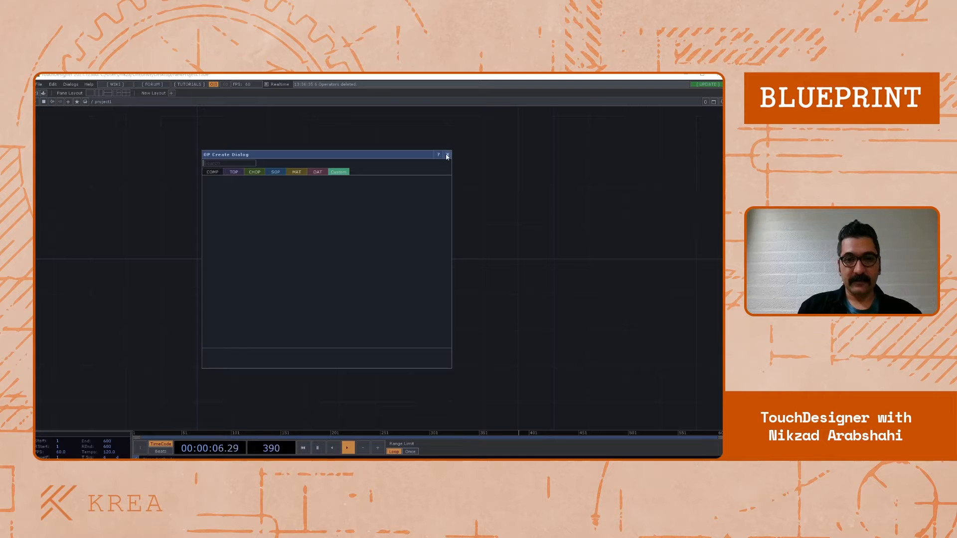
{"action": "left_click_drag", "start_coordinate": [243, 156], "coordinate": [260, 156]}
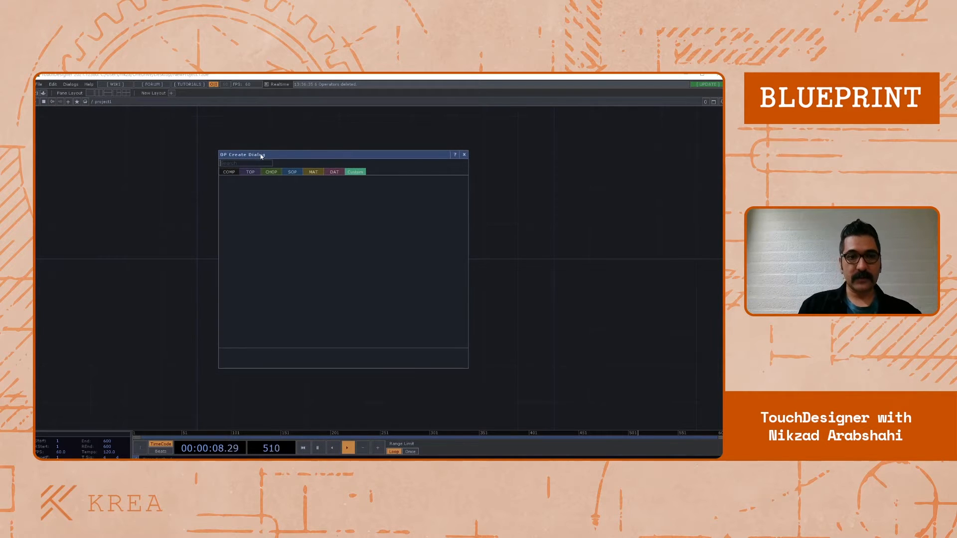
{"action": "left_click", "coordinate": [464, 155]}
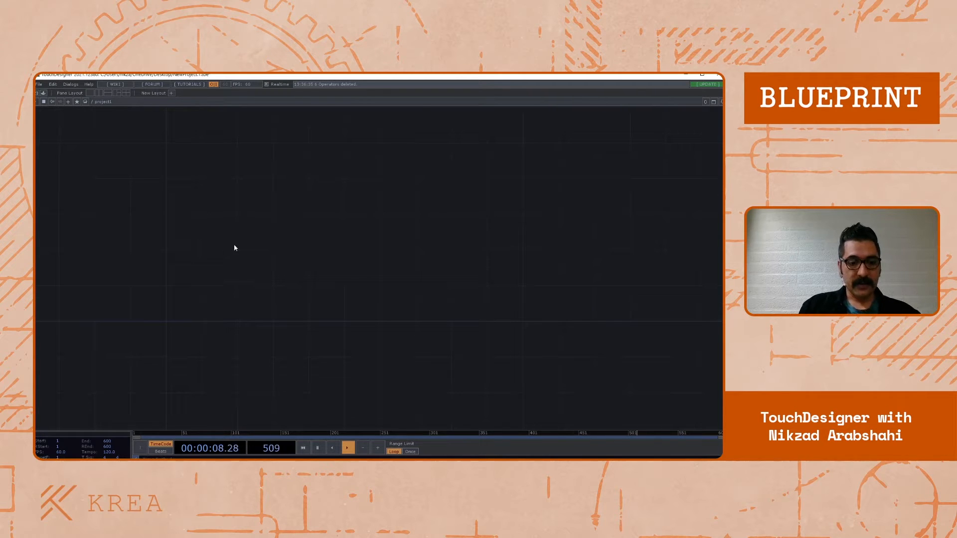
Find the Movie File In TOP by searching the TOP family for "movie" and place it in the empty network
{"action": "key", "text": "Tab"}
{"action": "left_click_drag", "start_coordinate": [197, 144], "coordinate": [271, 148]}
{"action": "left_click", "coordinate": [214, 163]}
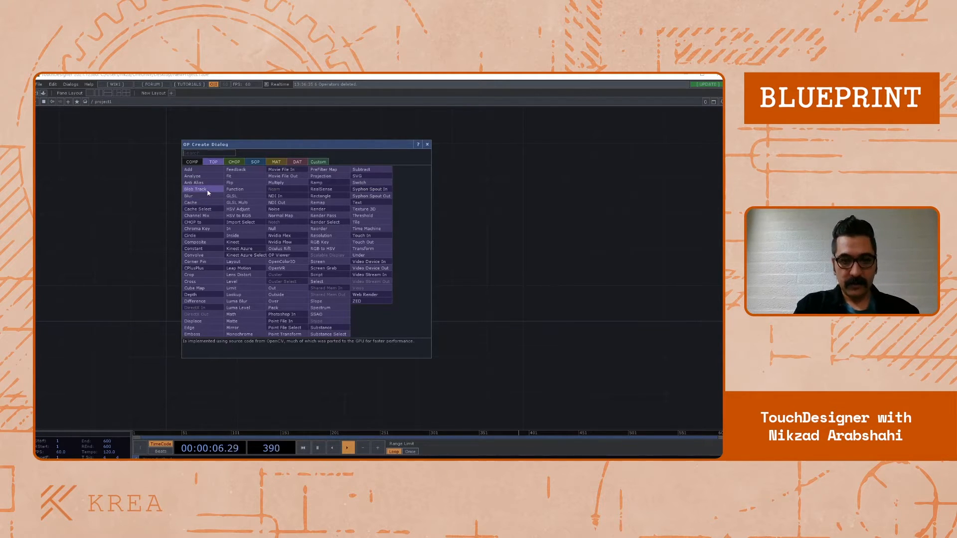
{"action": "type", "text": "movie"}
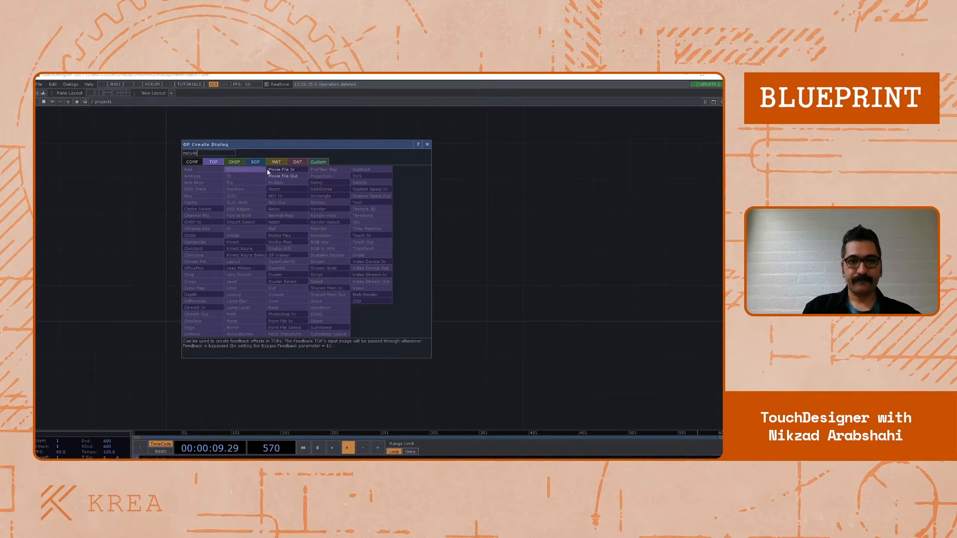
{"action": "key", "text": "Return"}
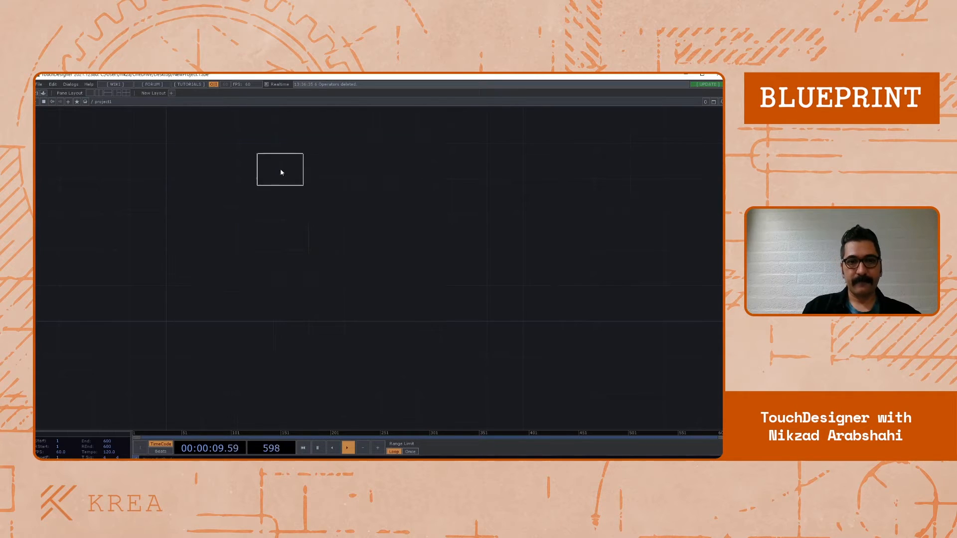
{"action": "left_click", "coordinate": [186, 322]}
{"action": "left_click_drag", "start_coordinate": [239, 326], "coordinate": [259, 259]}
{"action": "scroll", "coordinate": [192, 242], "scroll_direction": "up", "scroll_amount": 5}
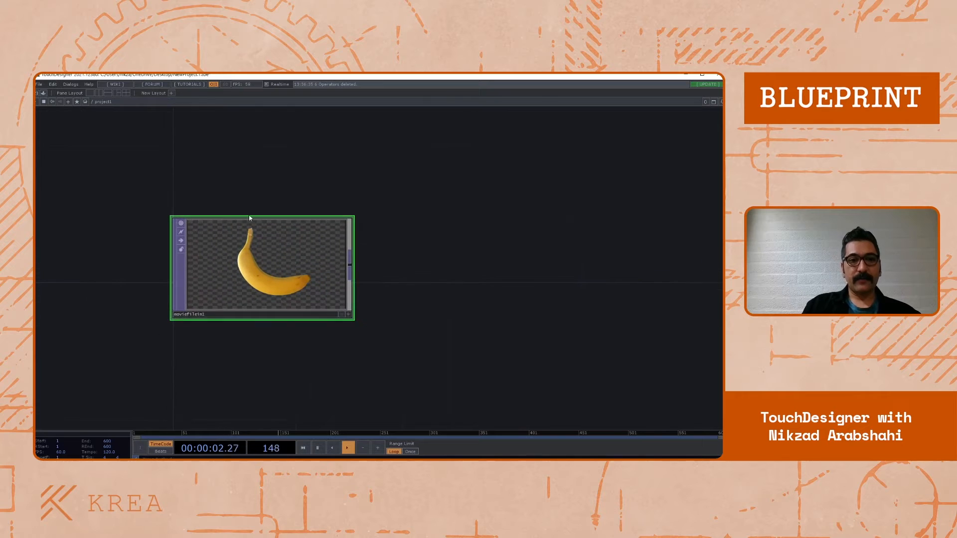
{"action": "left_click_drag", "start_coordinate": [230, 194], "coordinate": [220, 161]}
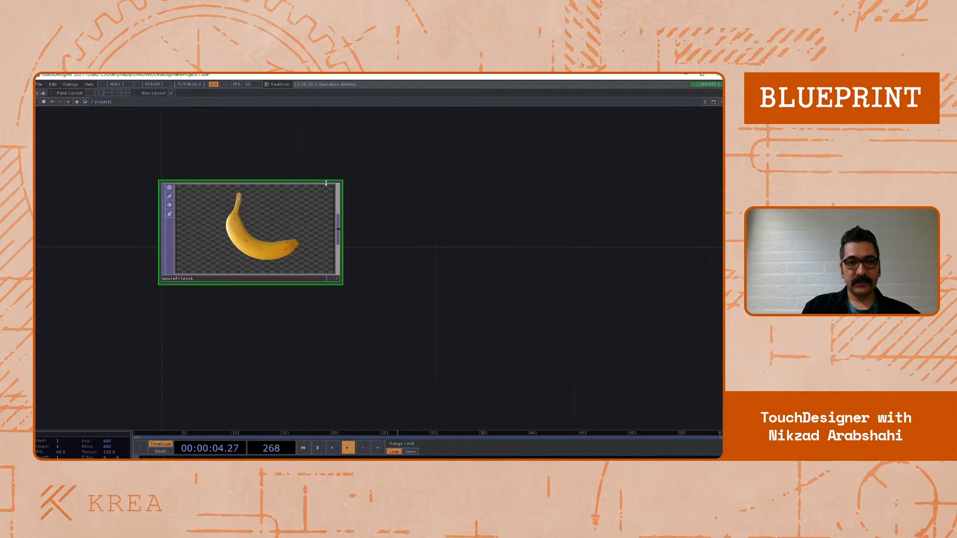
{"action": "left_click_drag", "start_coordinate": [352, 212], "coordinate": [332, 216]}
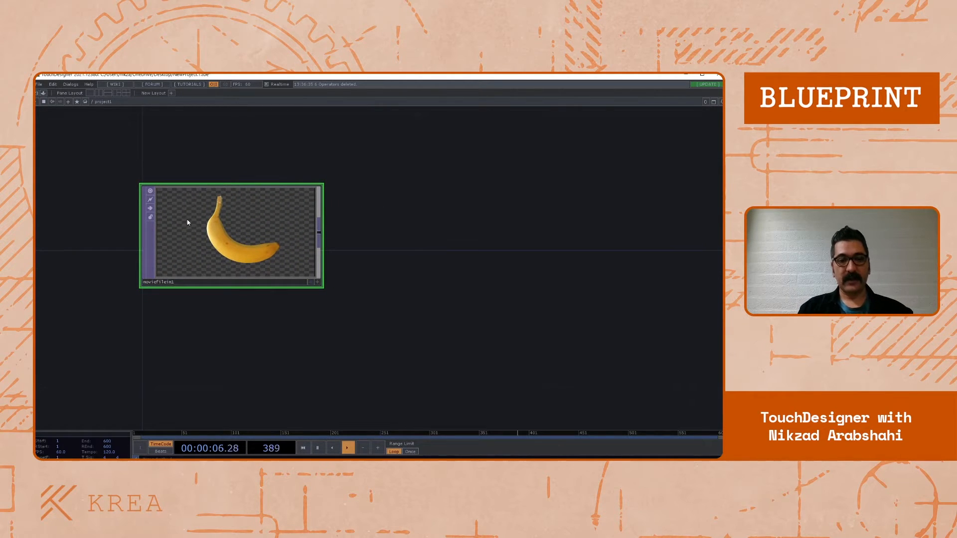
Display the parameter window for the Movie File In TOP and look over its playback settings
{"action": "key", "text": "p"}
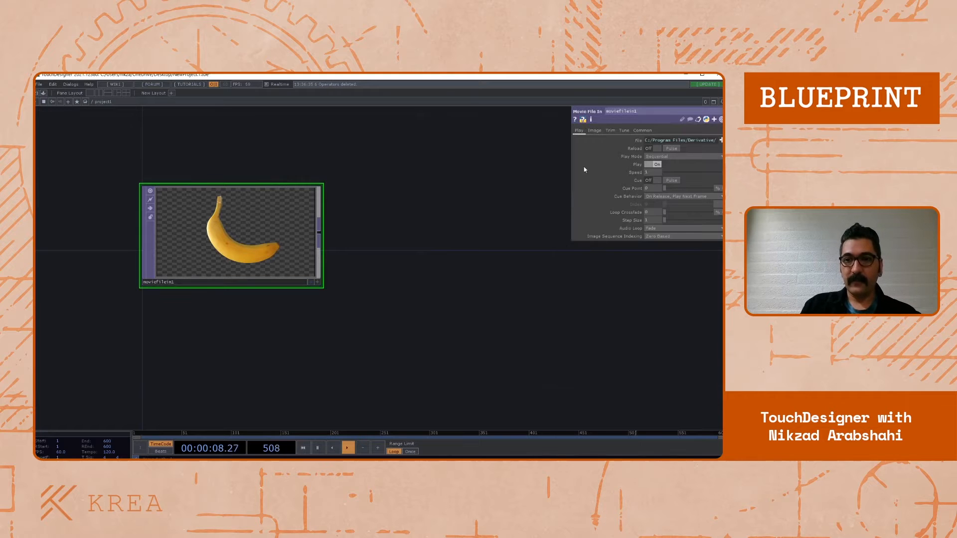
{"action": "left_click_drag", "start_coordinate": [440, 278], "coordinate": [431, 288]}
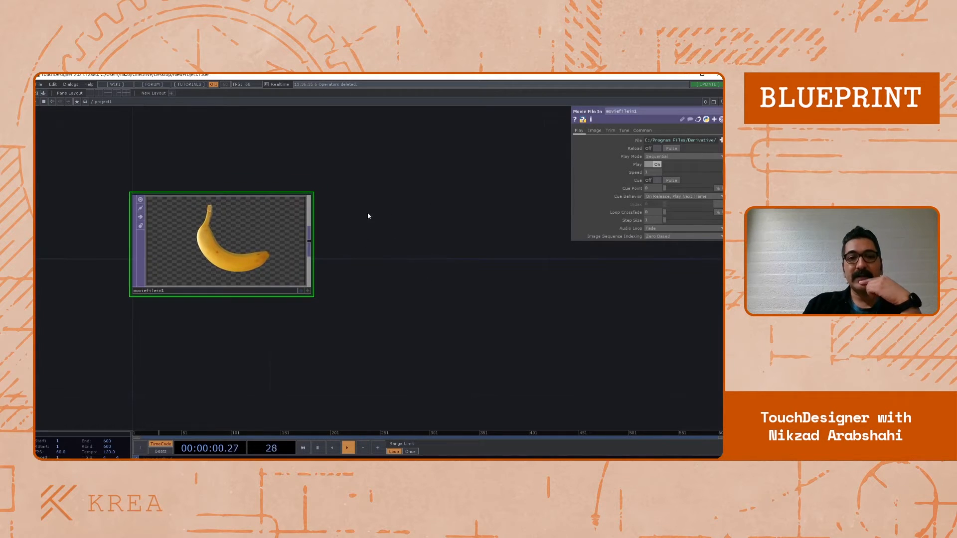
{"action": "left_click_drag", "start_coordinate": [386, 197], "coordinate": [372, 219]}
{"action": "mouse_move", "coordinate": [213, 276]}
{"action": "left_mouse_down"}
{"action": "mouse_move", "coordinate": [209, 269]}
{"action": "mouse_move", "coordinate": [207, 278]}
{"action": "left_mouse_up"}
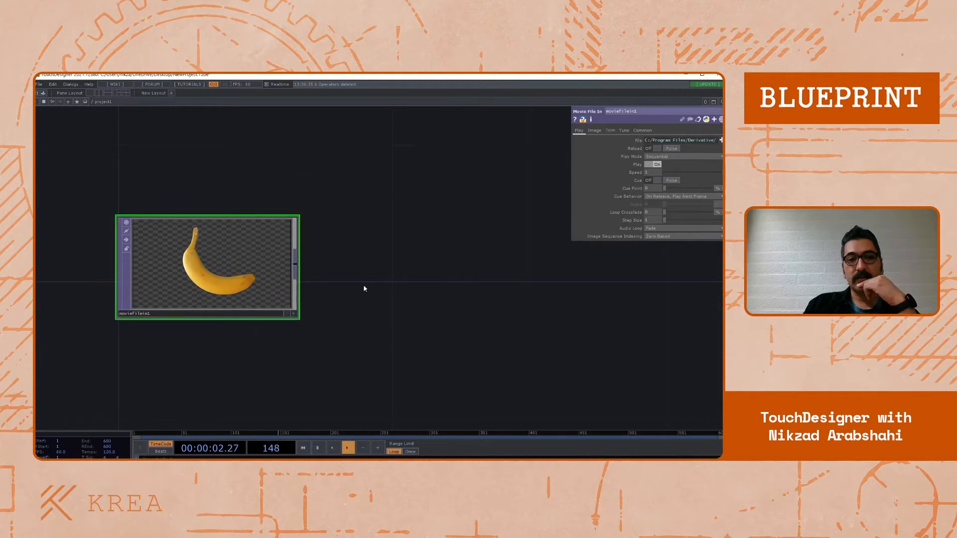
{"action": "left_click_drag", "start_coordinate": [385, 297], "coordinate": [363, 299]}
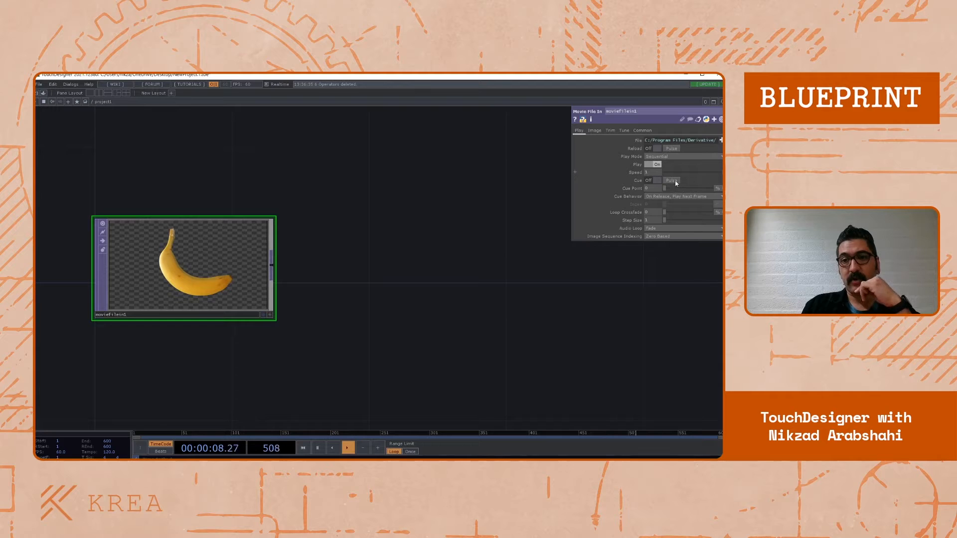
{"action": "mouse_move", "coordinate": [385, 279]}
{"action": "left_mouse_down"}
{"action": "mouse_move", "coordinate": [442, 236]}
{"action": "mouse_move", "coordinate": [390, 282]}
{"action": "left_mouse_up"}
{"action": "scroll", "coordinate": [175, 214], "scroll_direction": "up", "scroll_amount": 2}
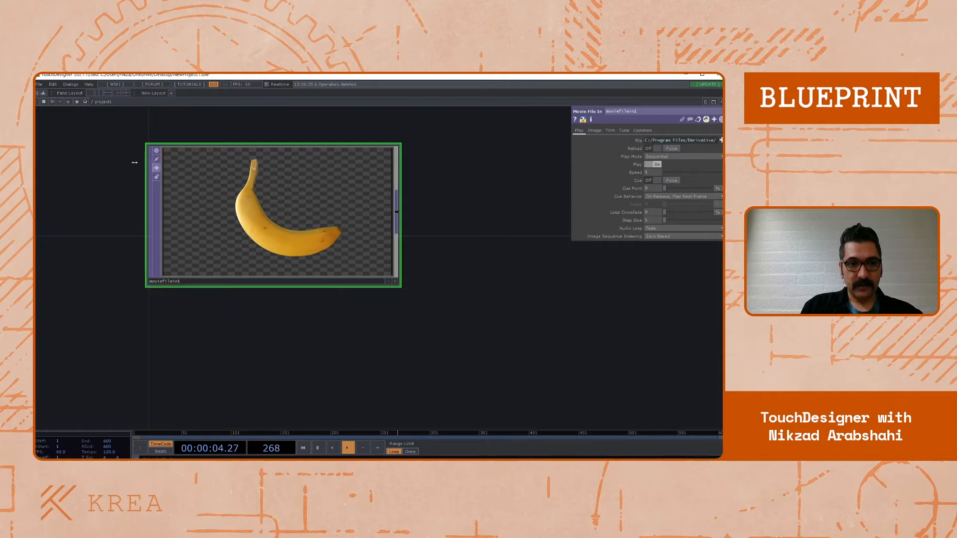
Turn the Movie File In TOP's viewer display off and back on
{"action": "left_click_drag", "start_coordinate": [115, 152], "coordinate": [114, 157]}
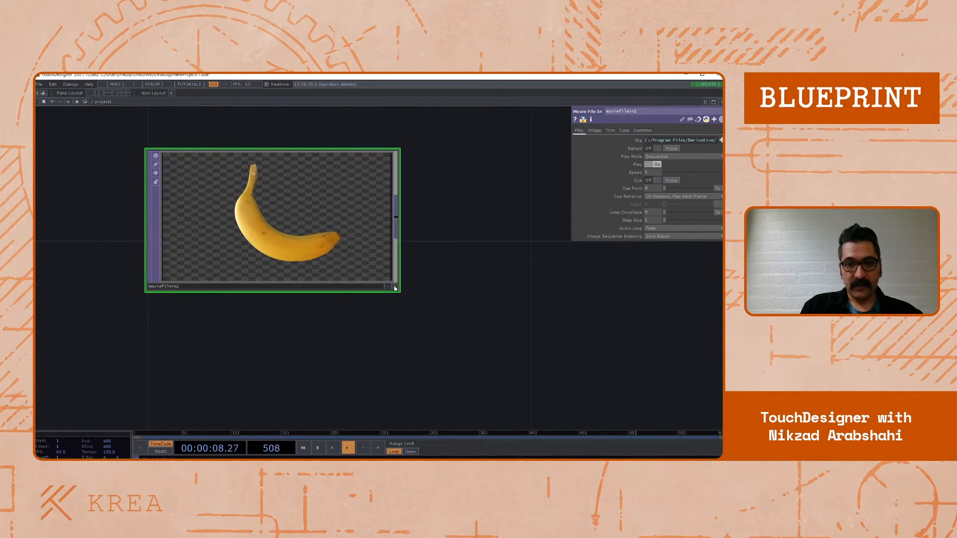
{"action": "left_click_drag", "start_coordinate": [358, 358], "coordinate": [360, 372]}
{"action": "left_click_drag", "start_coordinate": [461, 274], "coordinate": [498, 281]}
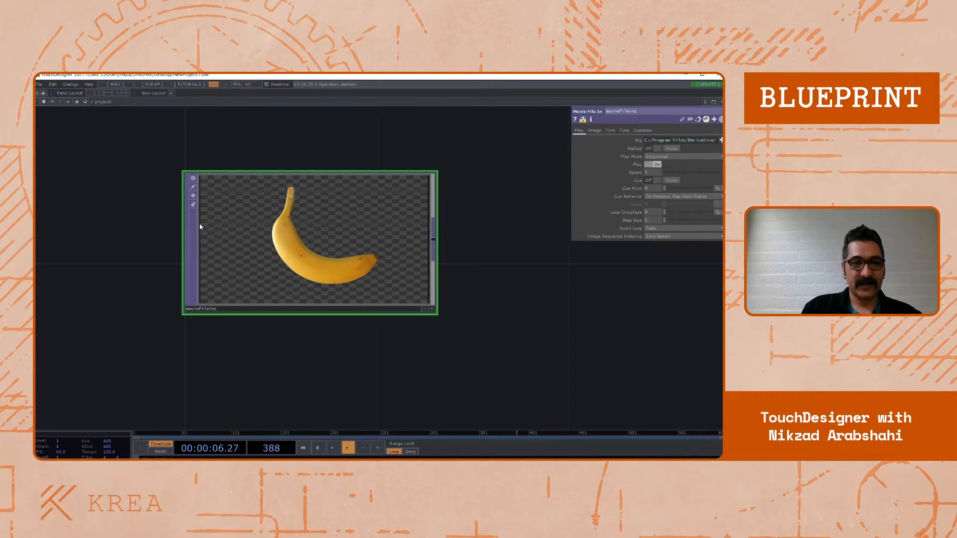
{"action": "left_click", "coordinate": [194, 180]}
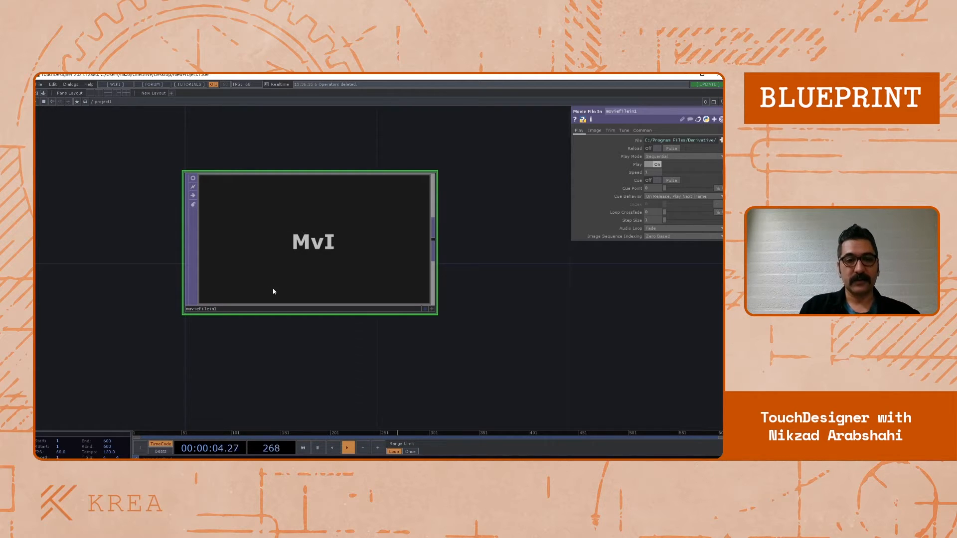
{"action": "left_click", "coordinate": [194, 180]}
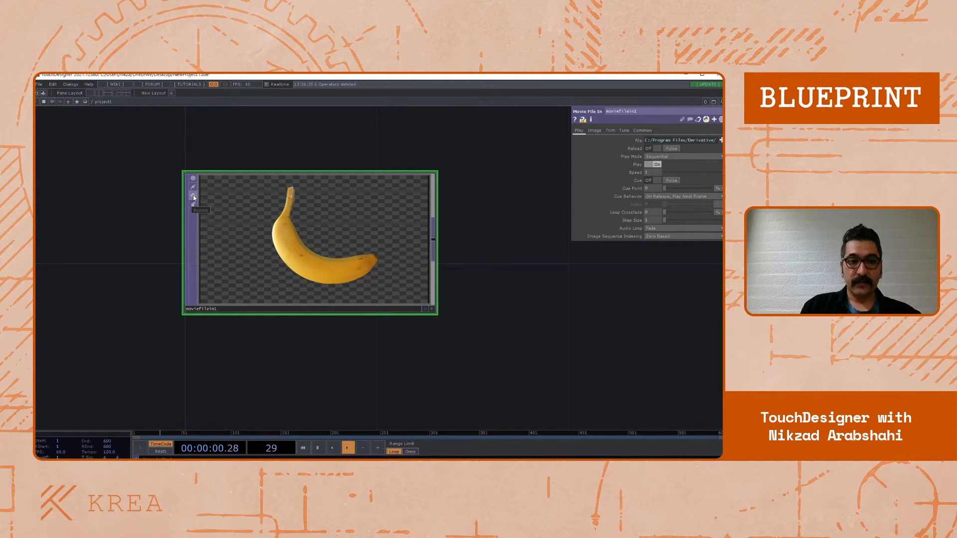
Bypass the Movie File In TOP, look at its bypassed display, and switch the bypass off again
{"action": "left_click", "coordinate": [194, 198]}
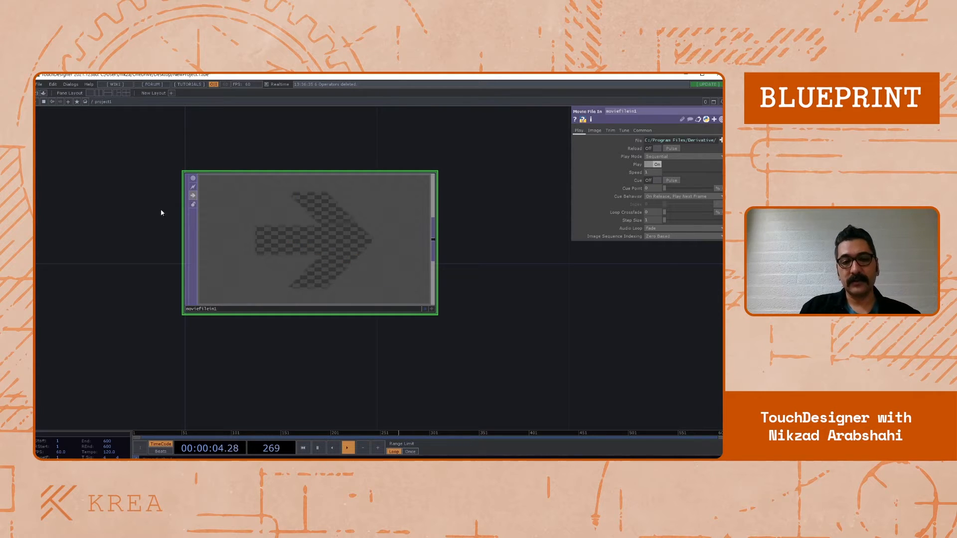
{"action": "left_click_drag", "start_coordinate": [130, 225], "coordinate": [150, 266]}
{"action": "scroll", "coordinate": [195, 241], "scroll_direction": "down", "scroll_amount": 3}
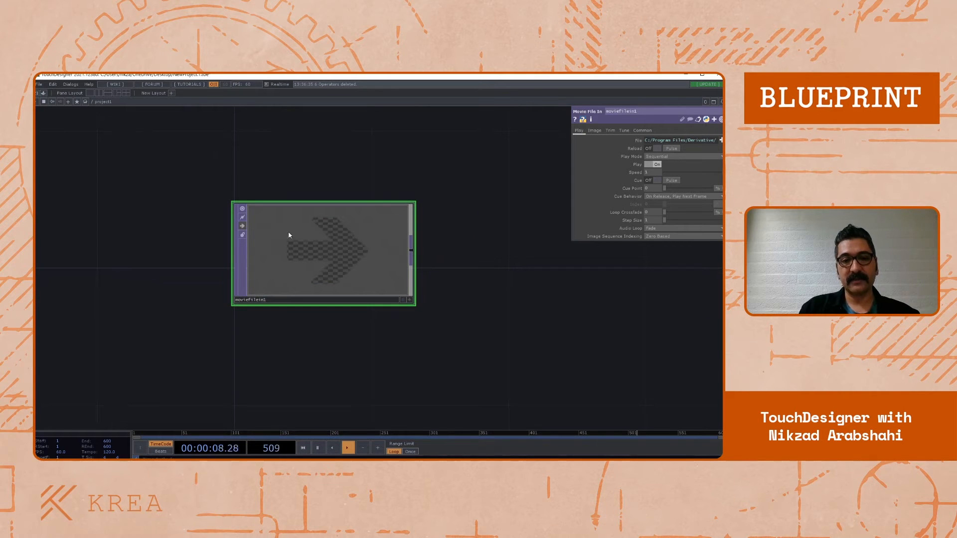
{"action": "left_click_drag", "start_coordinate": [520, 352], "coordinate": [480, 350]}
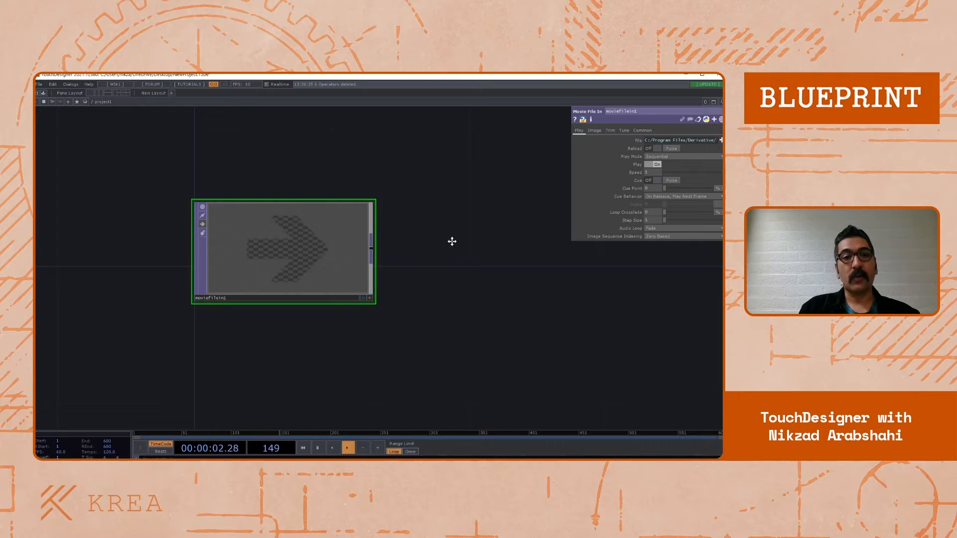
{"action": "left_click_drag", "start_coordinate": [452, 241], "coordinate": [450, 254]}
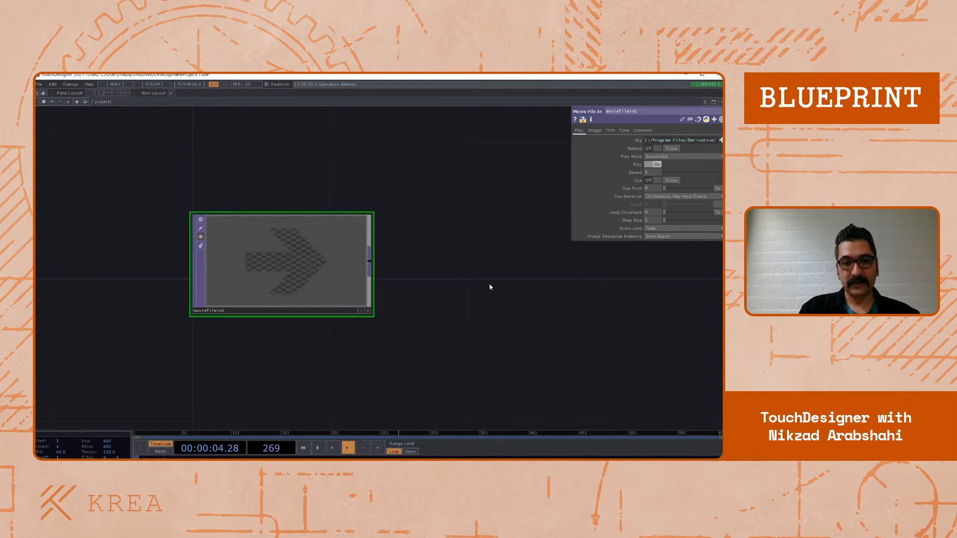
{"action": "left_click_drag", "start_coordinate": [491, 286], "coordinate": [521, 264]}
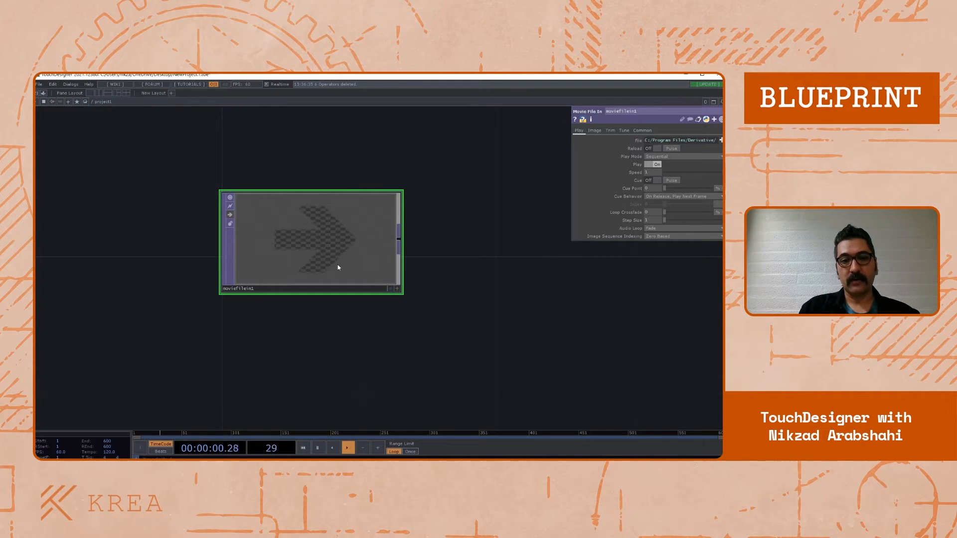
{"action": "left_click_drag", "start_coordinate": [439, 223], "coordinate": [407, 228]}
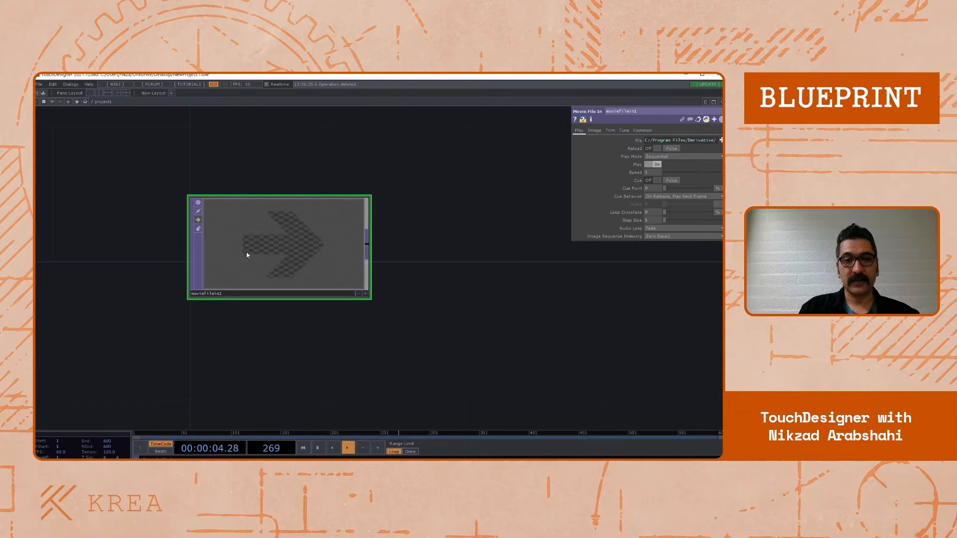
{"action": "left_click_drag", "start_coordinate": [461, 282], "coordinate": [431, 291]}
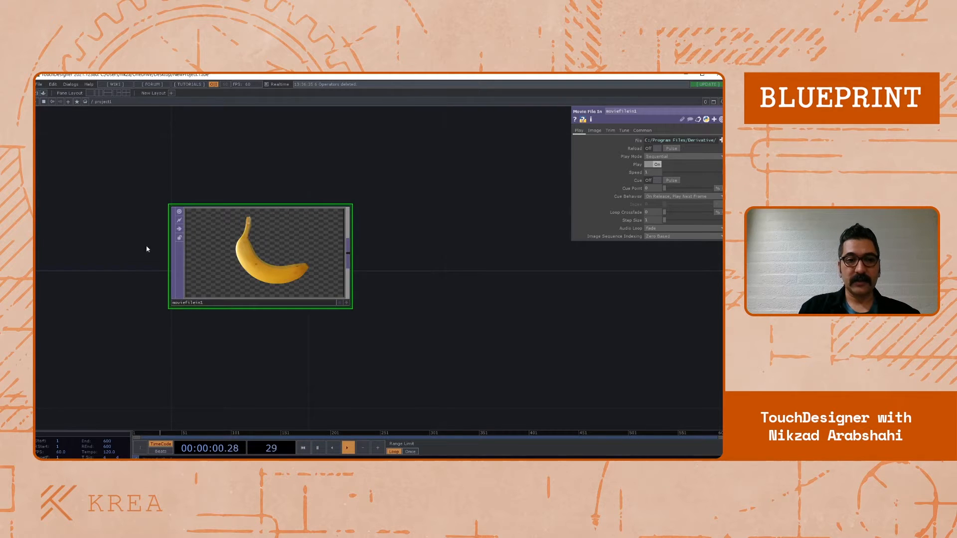
Lock the Movie File In TOP, then unlock it and discard the locked changes
{"action": "left_click_drag", "start_coordinate": [146, 245], "coordinate": [154, 228]}
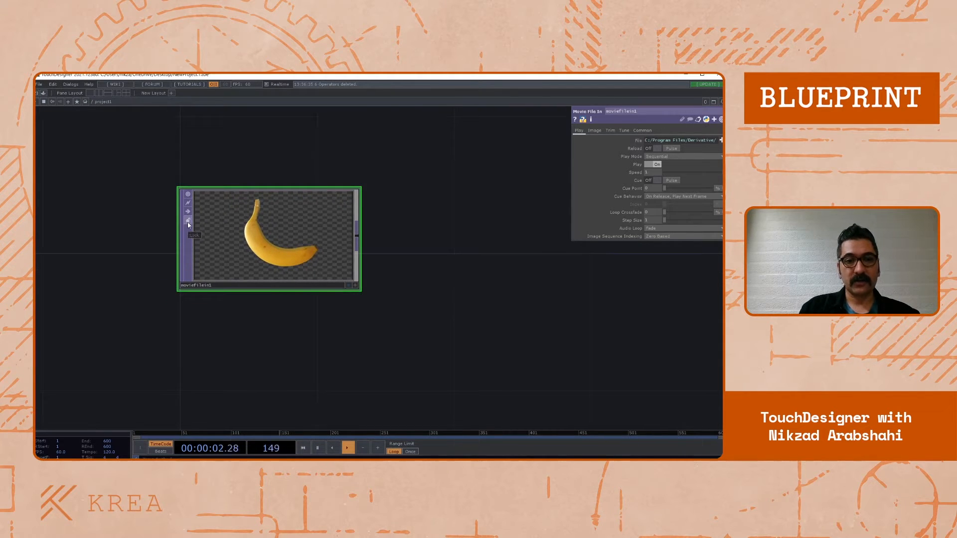
{"action": "left_click", "coordinate": [188, 222]}
{"action": "left_click_drag", "start_coordinate": [458, 353], "coordinate": [472, 336]}
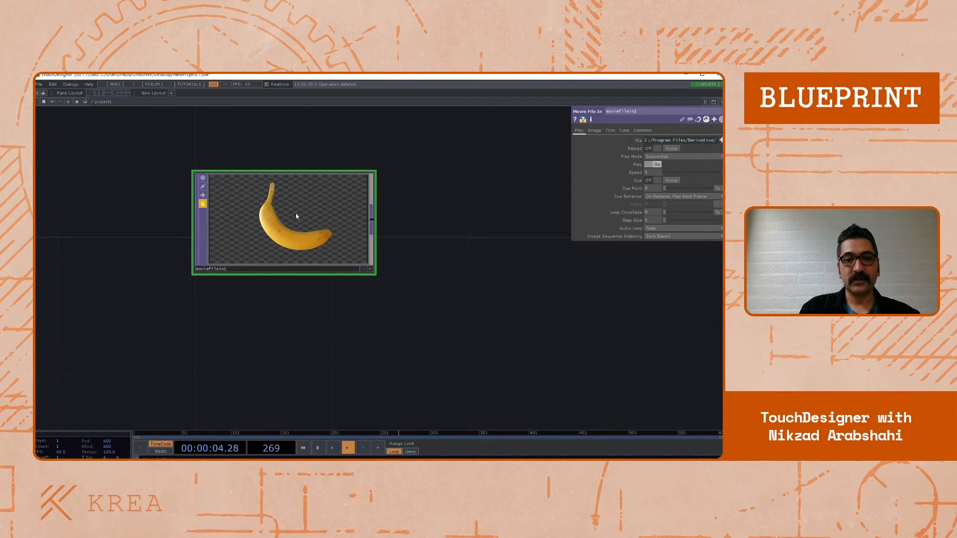
{"action": "left_click_drag", "start_coordinate": [340, 340], "coordinate": [376, 339]}
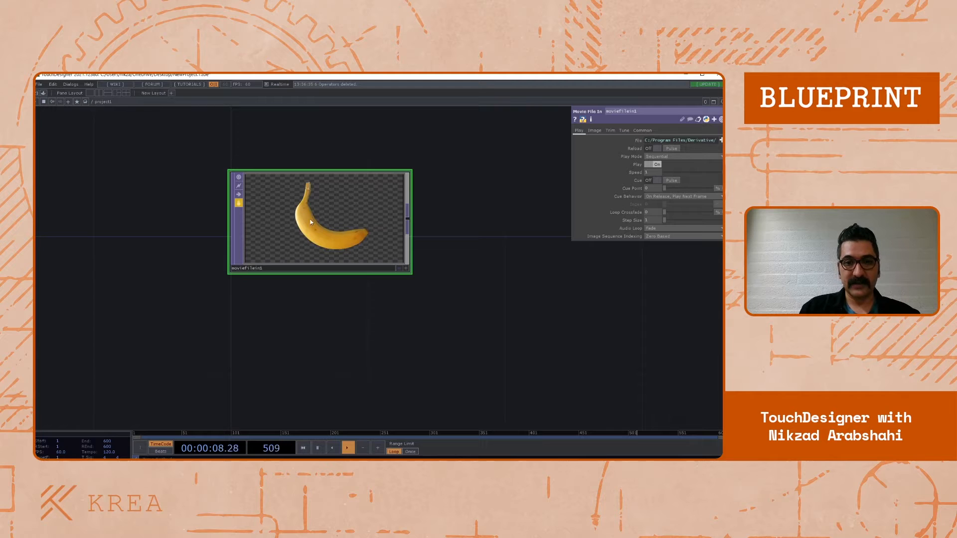
{"action": "left_click_drag", "start_coordinate": [339, 329], "coordinate": [312, 334]}
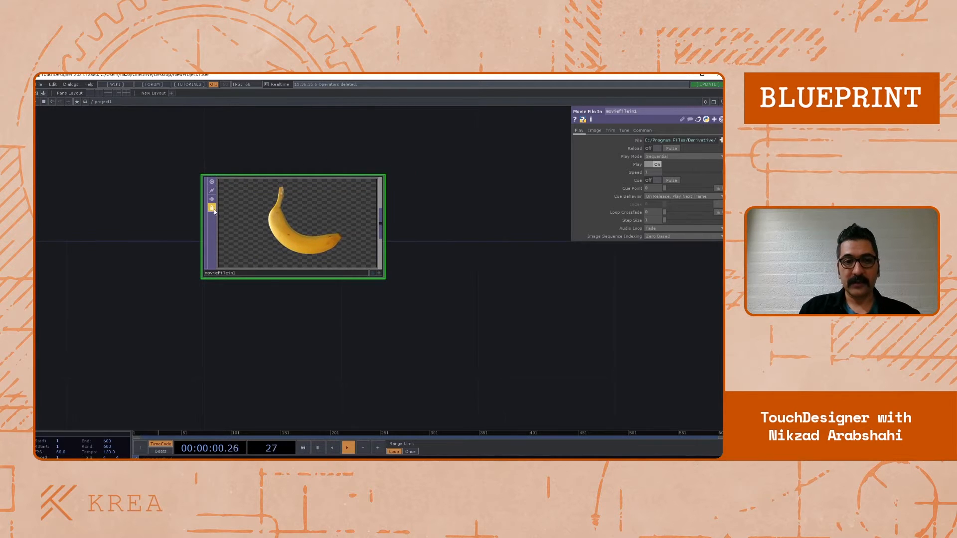
{"action": "left_click", "coordinate": [212, 208]}
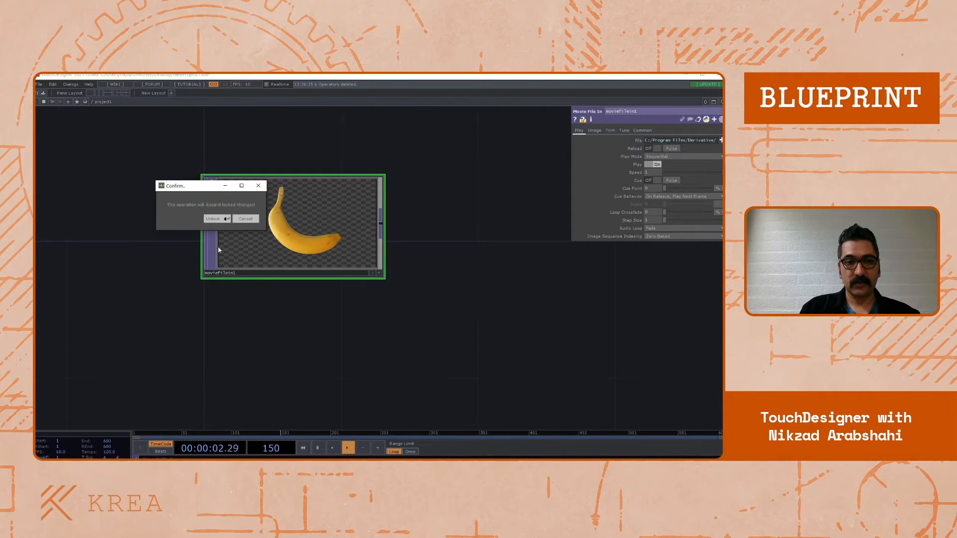
{"action": "left_click", "coordinate": [214, 219]}
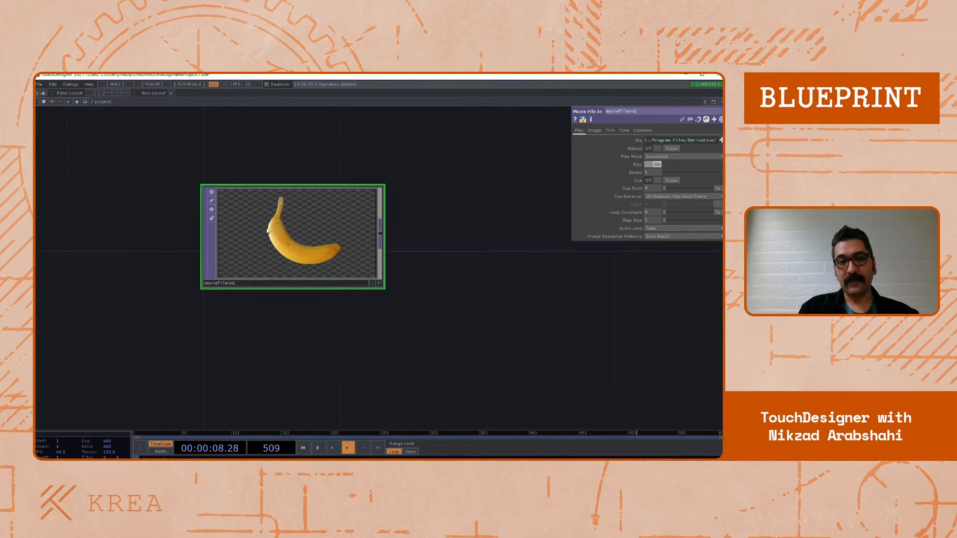
Find the Noise CHOP by searching the CHOP family for "noise" and place it below the Movie File In TOP
{"action": "left_click_drag", "start_coordinate": [119, 313], "coordinate": [130, 302]}
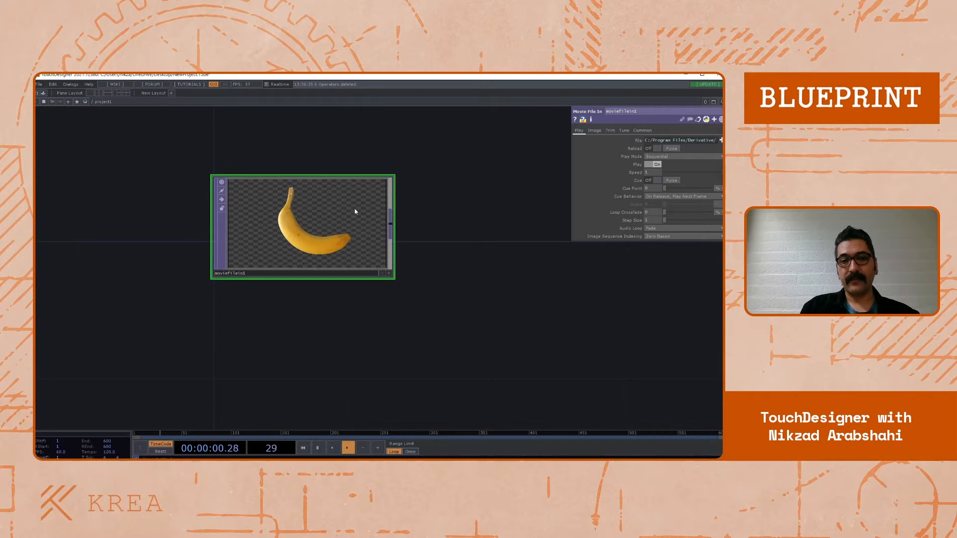
{"action": "left_click_drag", "start_coordinate": [509, 289], "coordinate": [423, 334]}
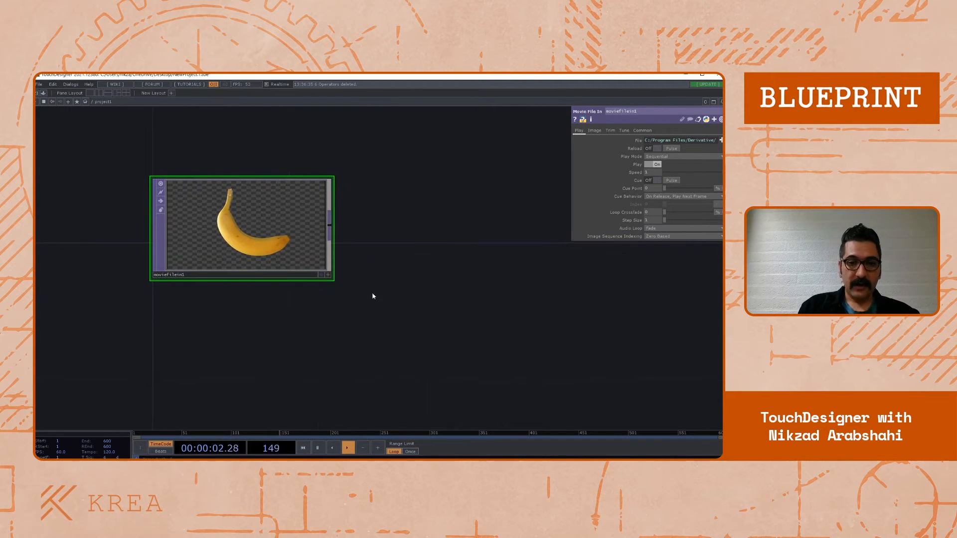
{"action": "scroll", "coordinate": [331, 277], "scroll_direction": "up", "scroll_amount": 5}
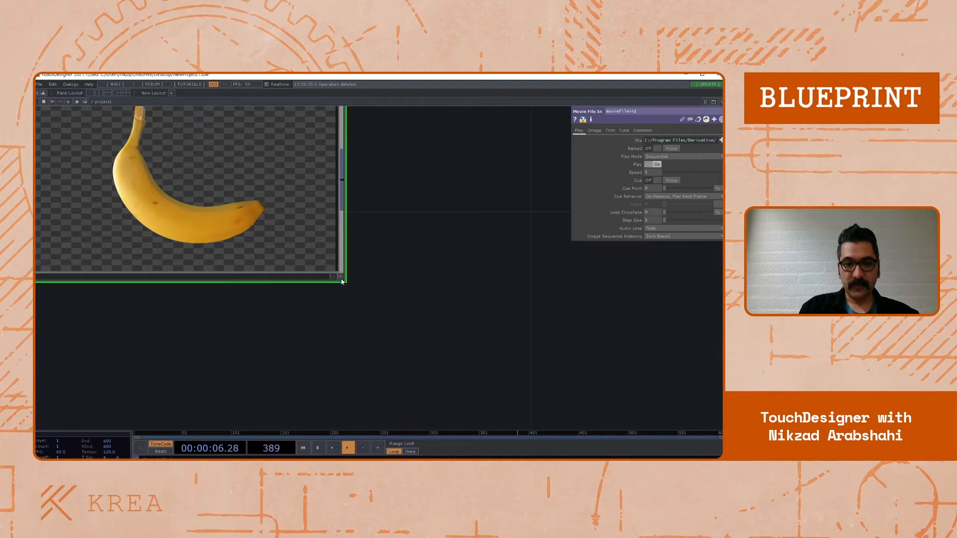
{"action": "scroll", "coordinate": [395, 256], "scroll_direction": "down", "scroll_amount": 5}
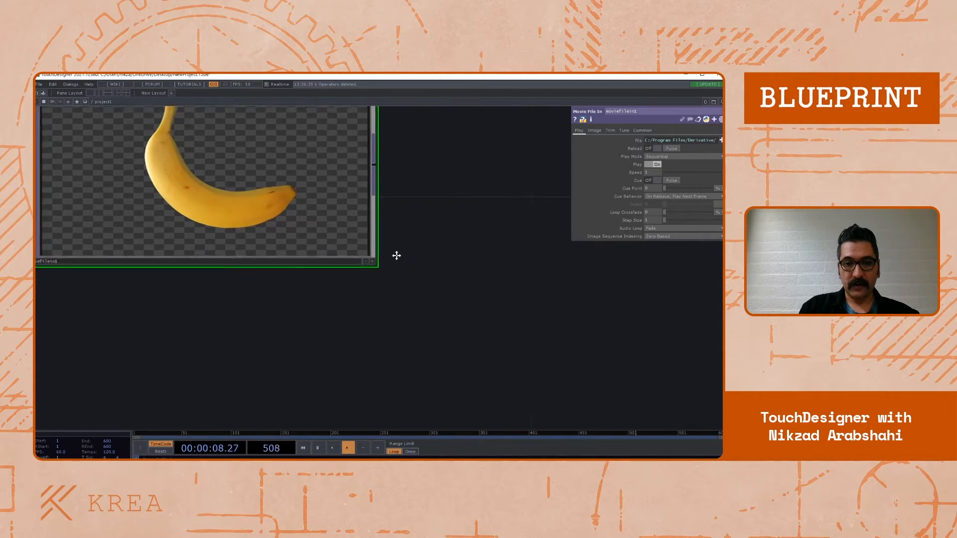
{"action": "key", "text": "Tab"}
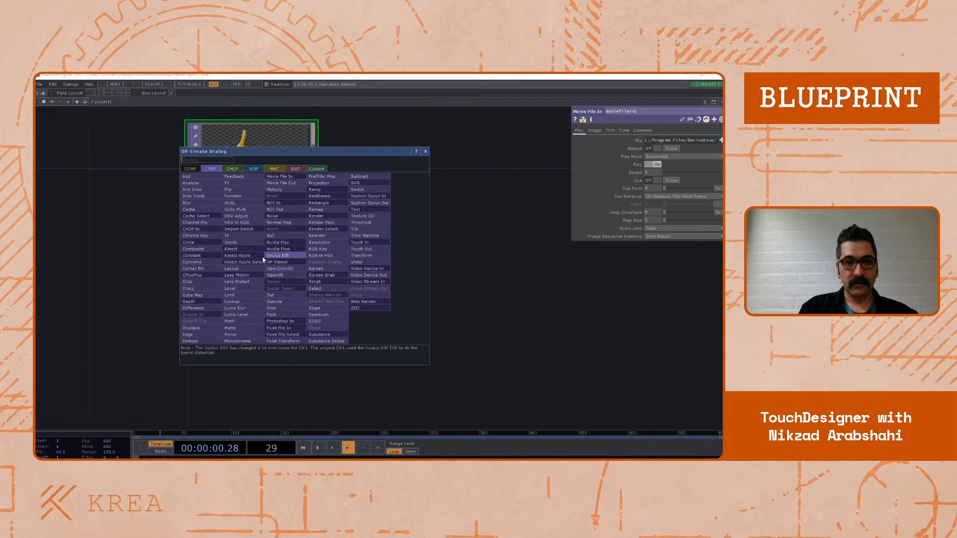
{"action": "left_click", "coordinate": [231, 169]}
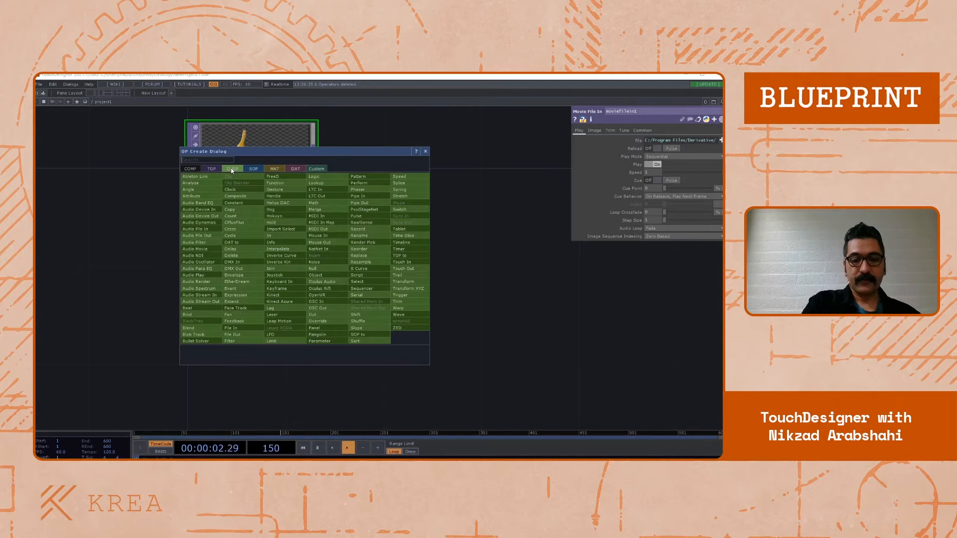
{"action": "type", "text": "noise"}
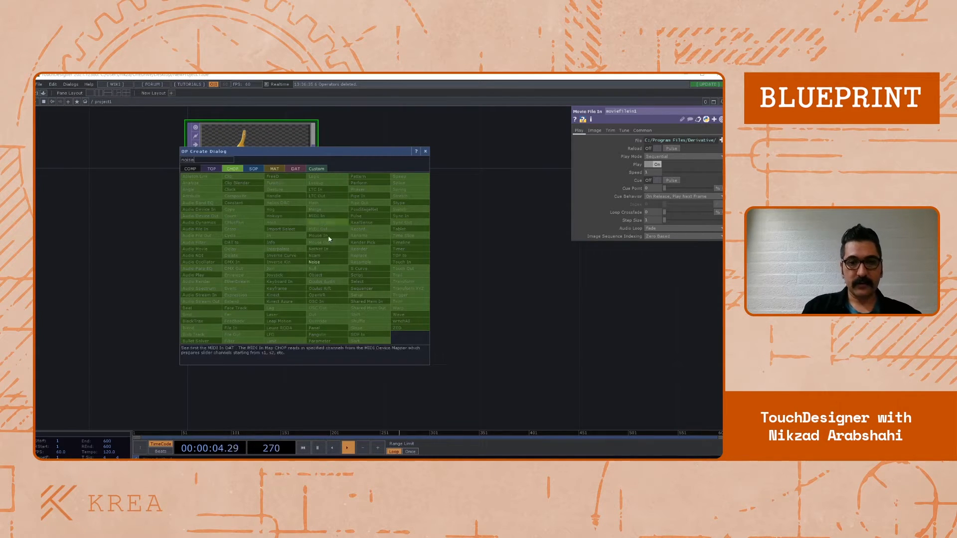
{"action": "left_click", "coordinate": [327, 260]}
{"action": "left_click", "coordinate": [260, 251]}
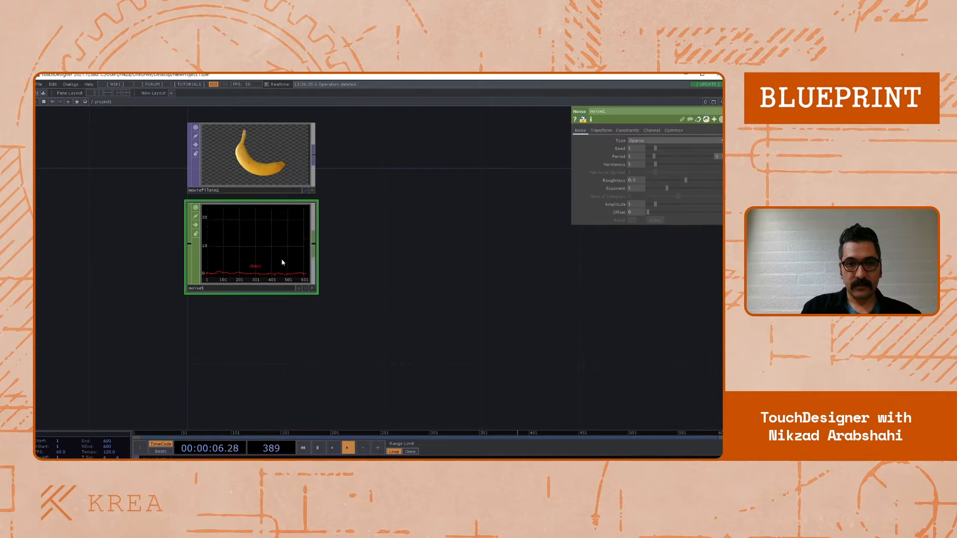
Find the Sphere SOP by searching the SOP family for "sp" and place it below the Noise CHOP
{"action": "key", "text": "Tab"}
{"action": "type", "text": "s"}
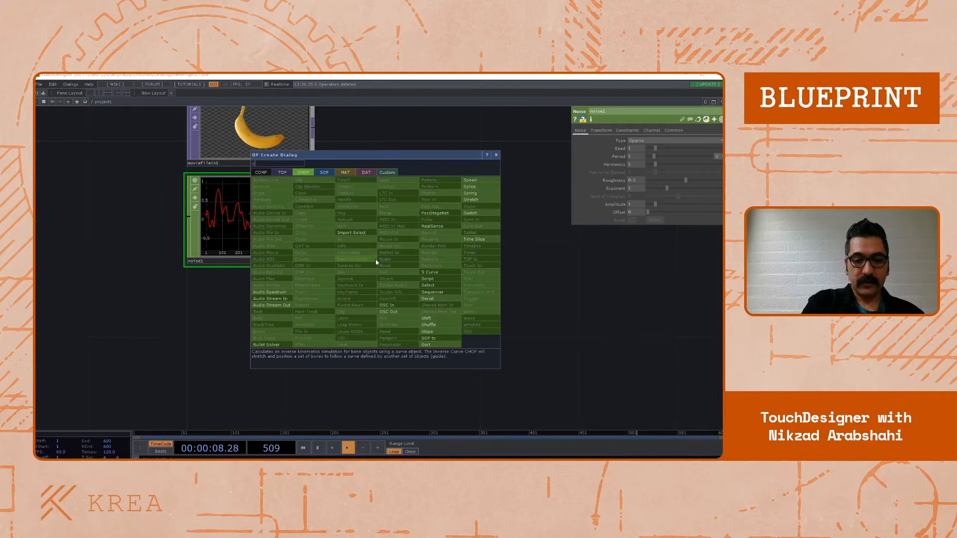
{"action": "key", "text": "Right"}
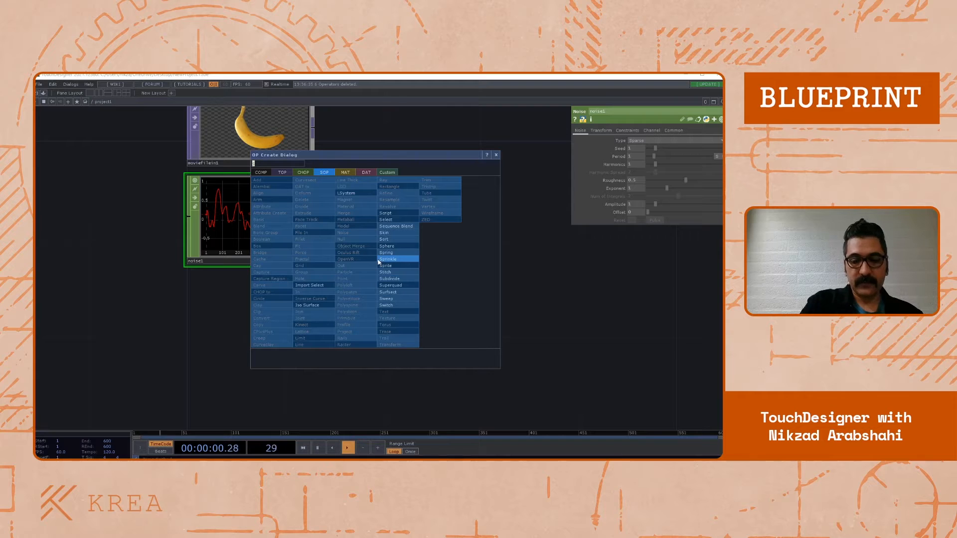
{"action": "type", "text": "ph"}
{"action": "key", "text": "BackSpace"}
{"action": "key", "text": "BackSpace"}
{"action": "key", "text": "BackSpace"}
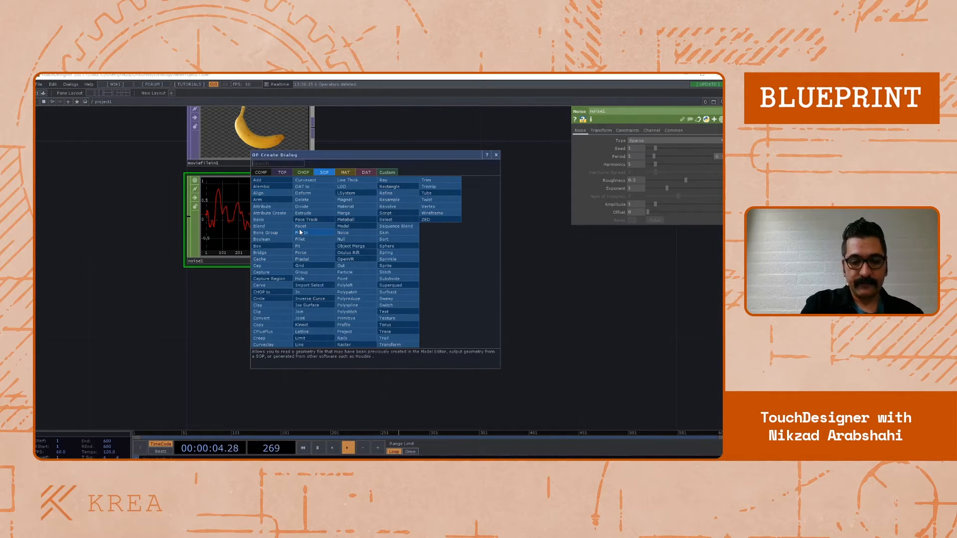
{"action": "type", "text": "sp"}
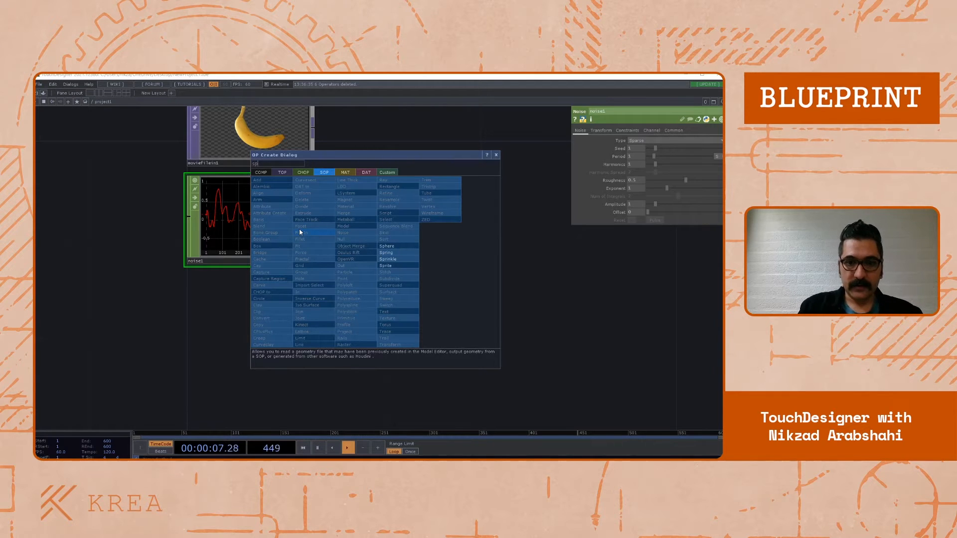
{"action": "left_click", "coordinate": [404, 247]}
{"action": "left_click", "coordinate": [255, 331]}
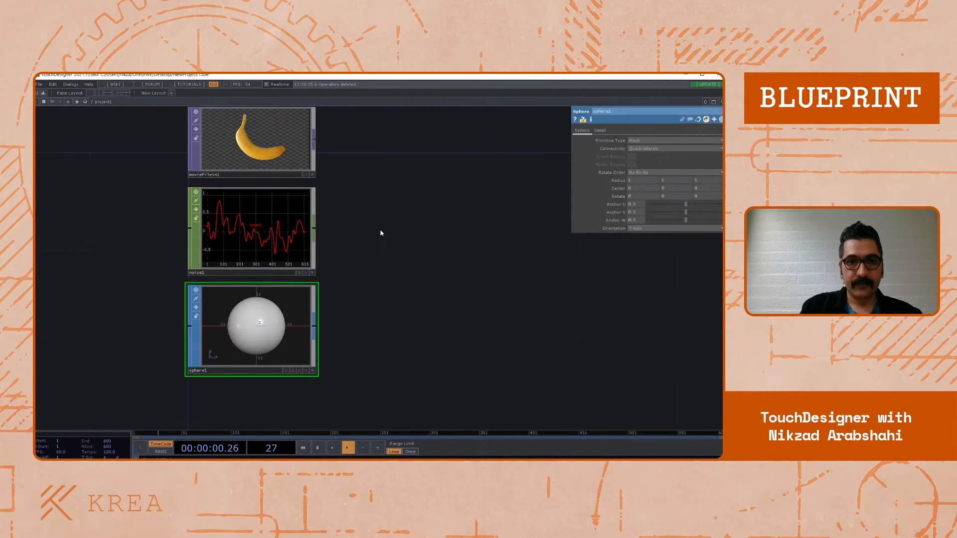
Turn on the pixel value display in the active viewer of the Movie File In TOP
{"action": "scroll", "coordinate": [348, 235], "scroll_direction": "up", "scroll_amount": 5}
{"action": "left_click_drag", "start_coordinate": [359, 251], "coordinate": [458, 255]}
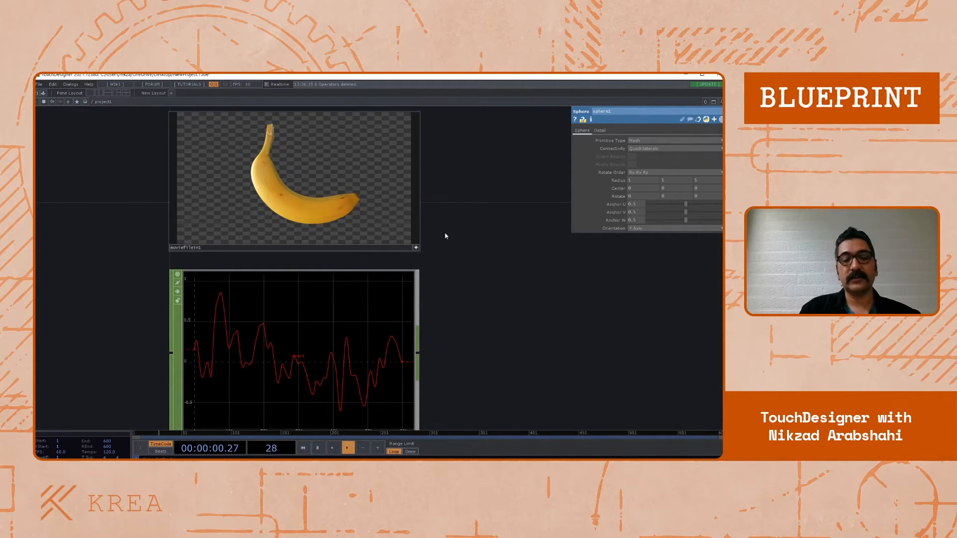
{"action": "left_click_drag", "start_coordinate": [470, 278], "coordinate": [465, 301]}
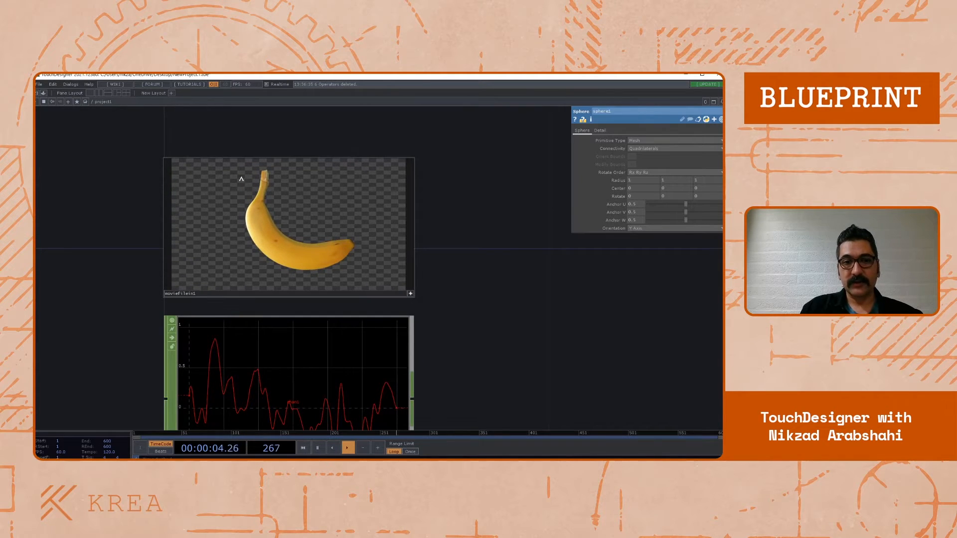
{"action": "right_click", "coordinate": [301, 189]}
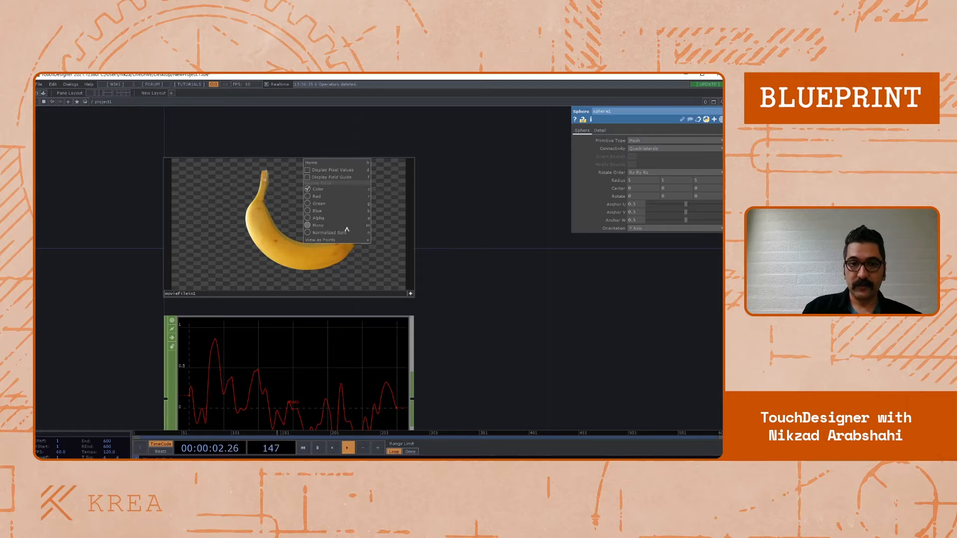
{"action": "left_click", "coordinate": [325, 172]}
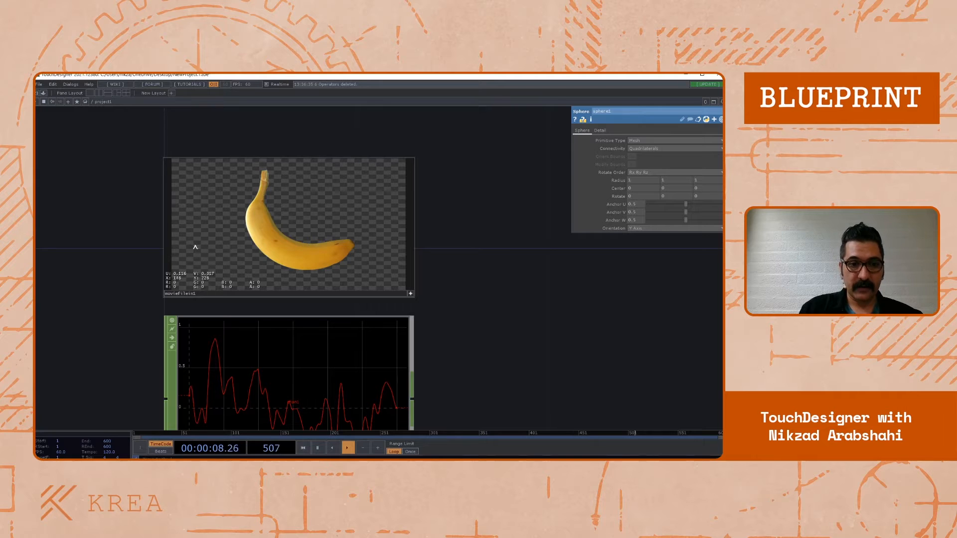
Inspect the pixel values across the Movie File In TOP's banana image, then deactivate its viewer
{"action": "left_click_drag", "start_coordinate": [458, 295], "coordinate": [476, 280]}
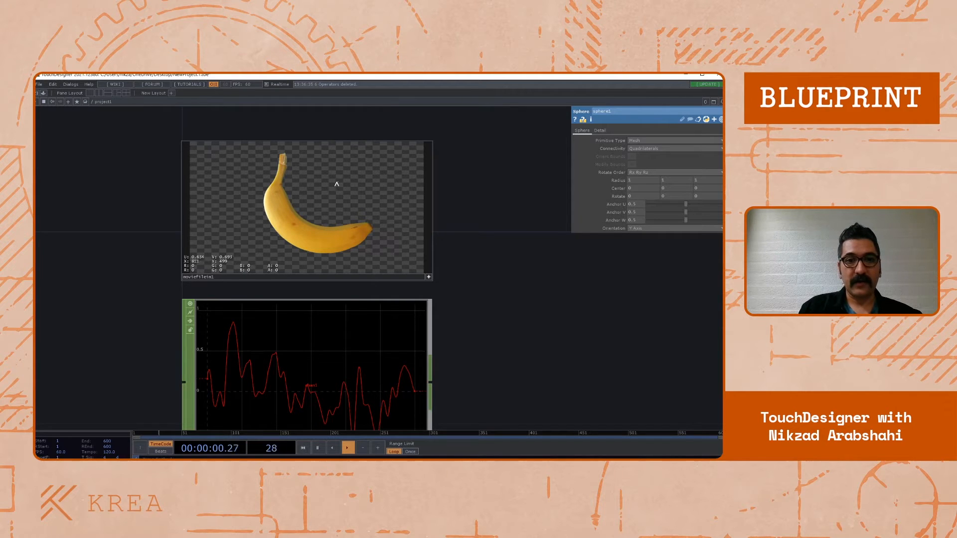
{"action": "left_click_drag", "start_coordinate": [484, 258], "coordinate": [469, 220]}
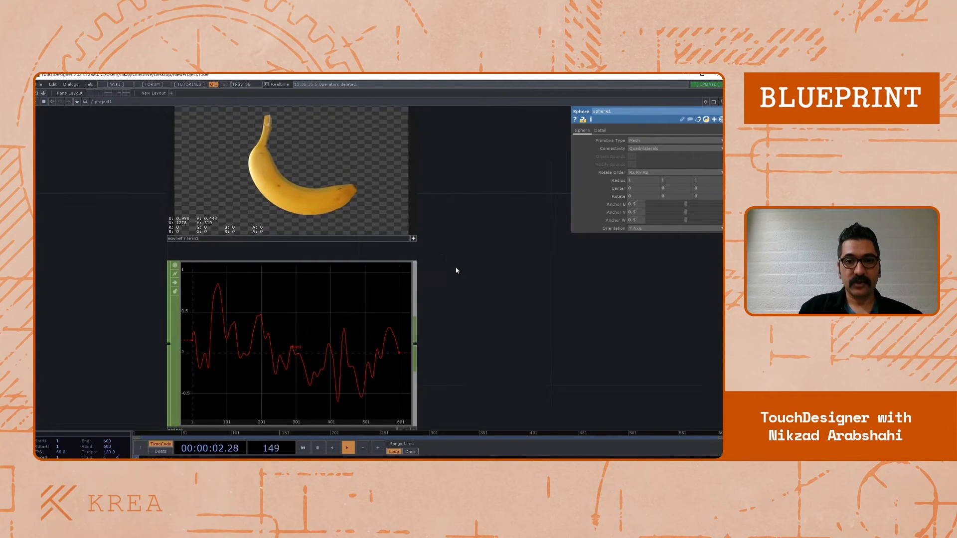
{"action": "left_click_drag", "start_coordinate": [457, 270], "coordinate": [432, 243]}
{"action": "left_click_drag", "start_coordinate": [431, 210], "coordinate": [431, 253]}
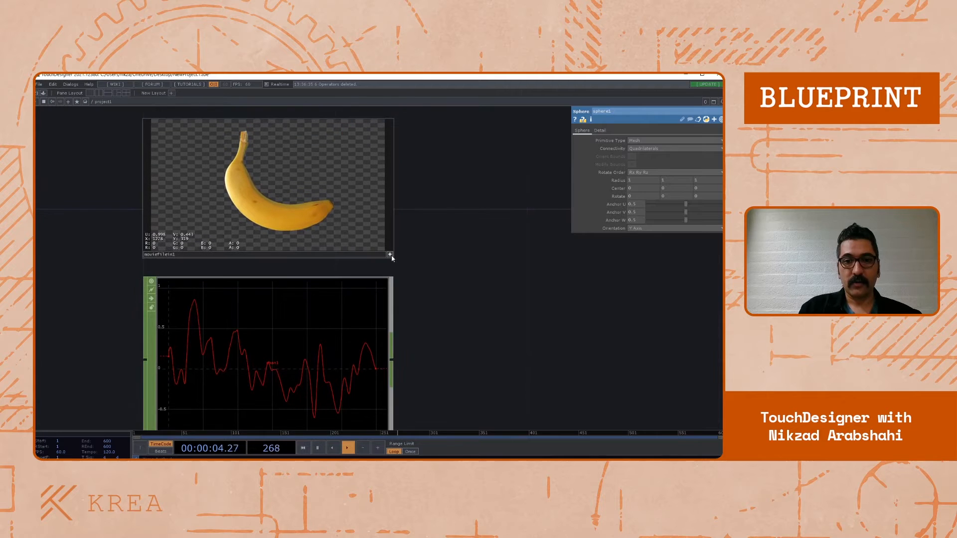
{"action": "left_click", "coordinate": [391, 254]}
Activate the Sphere SOP's viewer, orbit around the sphere and zoom out inside the viewer
{"action": "left_click_drag", "start_coordinate": [439, 415], "coordinate": [425, 192]}
{"action": "left_click_drag", "start_coordinate": [419, 320], "coordinate": [420, 197]}
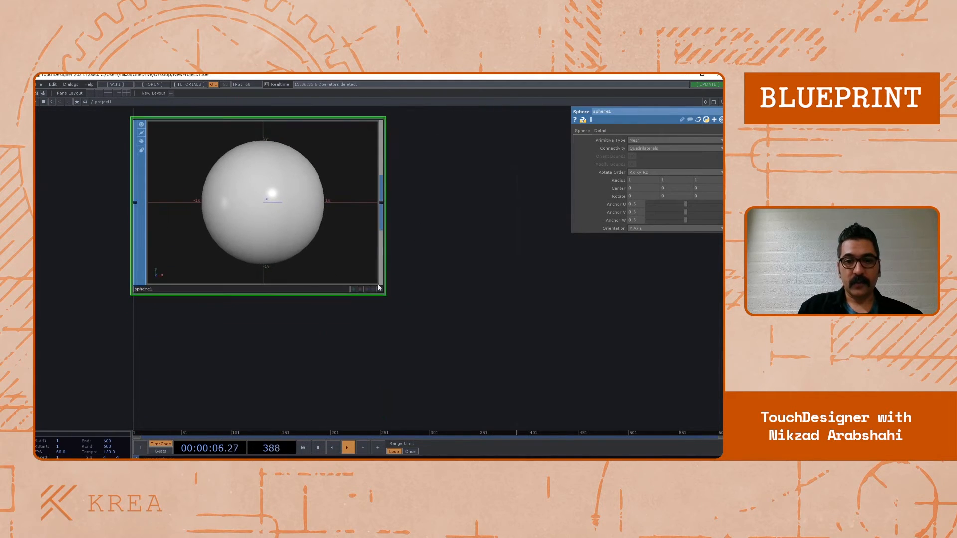
{"action": "left_click_drag", "start_coordinate": [387, 288], "coordinate": [434, 293]}
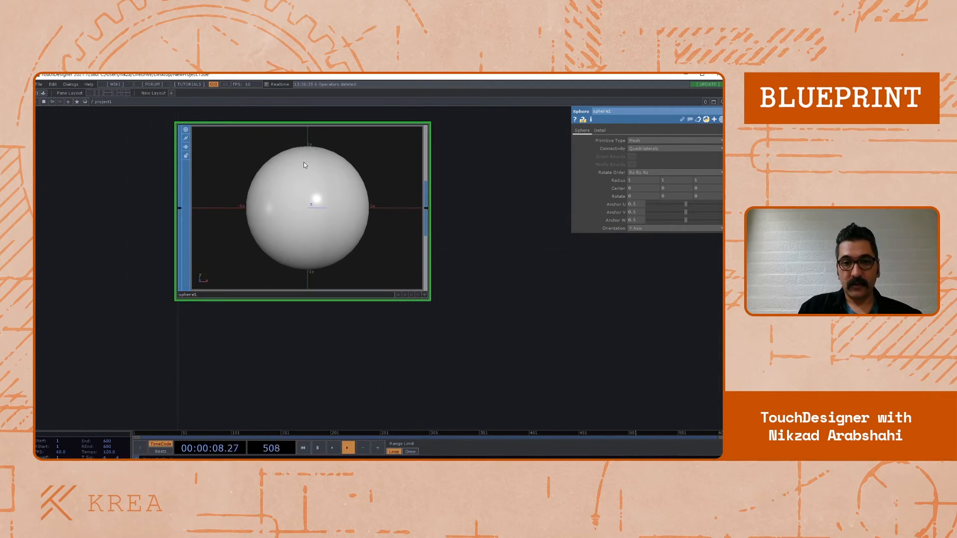
{"action": "left_click", "coordinate": [424, 295]}
{"action": "left_click_drag", "start_coordinate": [371, 185], "coordinate": [327, 194]}
{"action": "scroll", "coordinate": [327, 194], "scroll_direction": "down", "scroll_amount": 4}
{"action": "left_click_drag", "start_coordinate": [295, 222], "coordinate": [292, 199]}
Activate the Noise CHOP's viewer and zoom in on the start of its waveform
{"action": "left_click_drag", "start_coordinate": [458, 112], "coordinate": [511, 315]}
{"action": "left_click", "coordinate": [463, 315]}
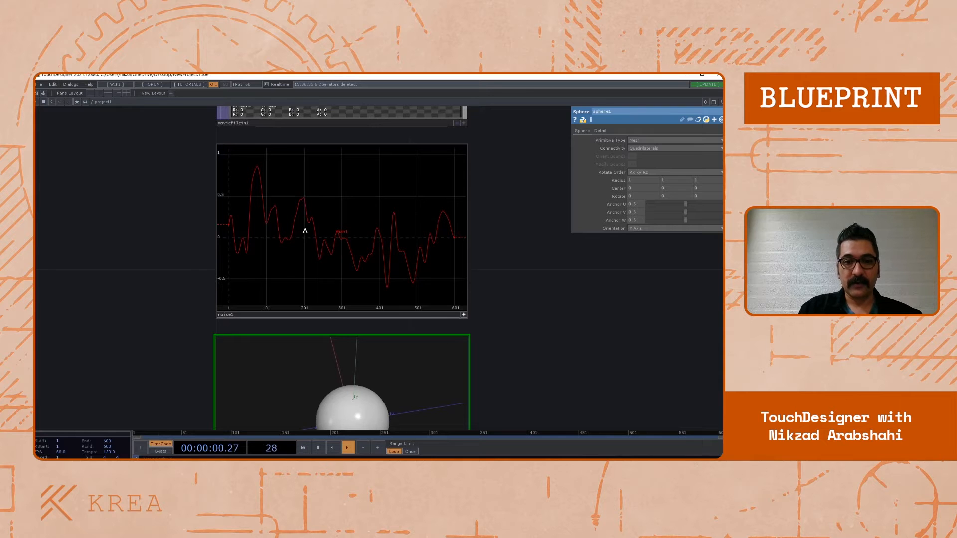
{"action": "middle_click_drag", "start_coordinate": [304, 229], "coordinate": [354, 220]}
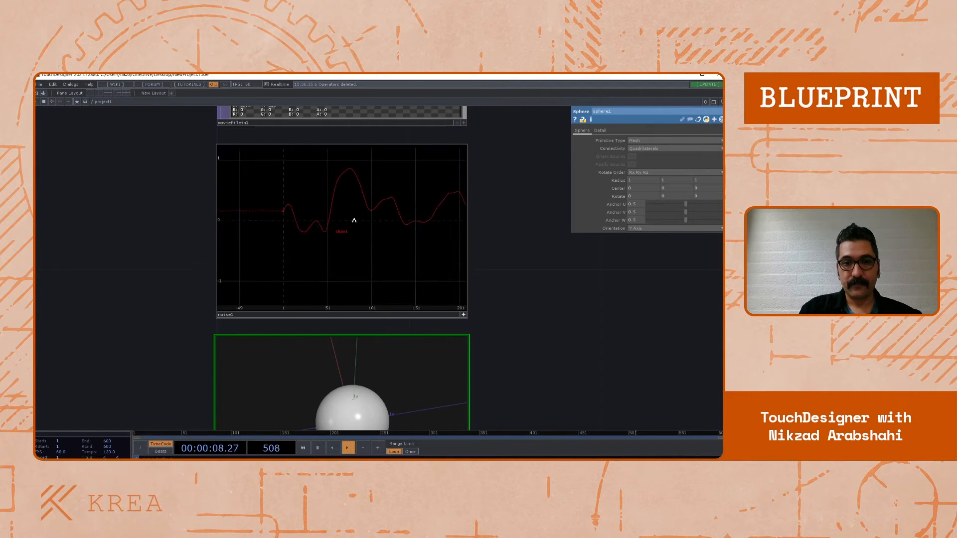
Activate the Sphere SOP's viewer, look through its viewing options including the navigation modes, and deactivate the viewer again
{"action": "left_click_drag", "start_coordinate": [501, 301], "coordinate": [457, 287]}
{"action": "left_click_drag", "start_coordinate": [483, 334], "coordinate": [462, 203]}
{"action": "scroll", "coordinate": [449, 299], "scroll_direction": "down", "scroll_amount": 5}
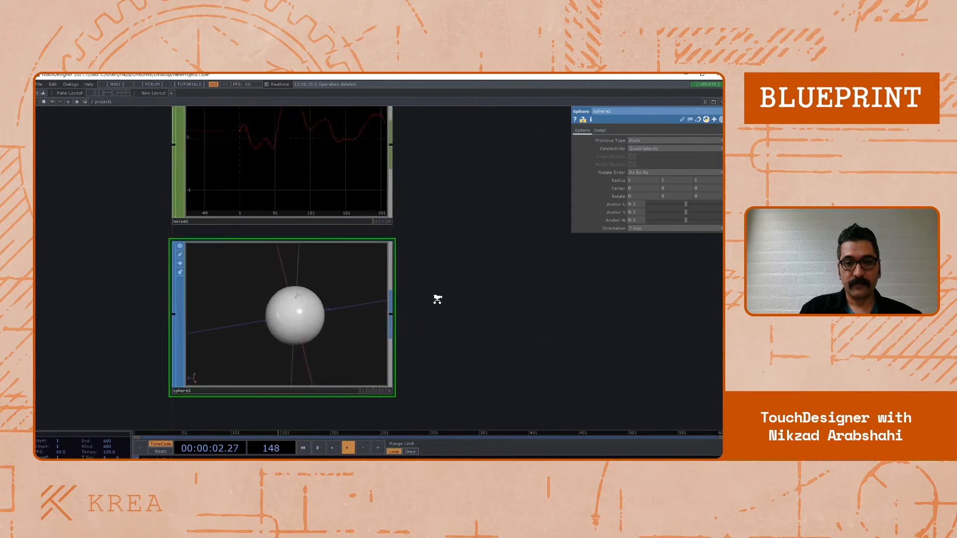
{"action": "scroll", "coordinate": [336, 280], "scroll_direction": "up", "scroll_amount": 5}
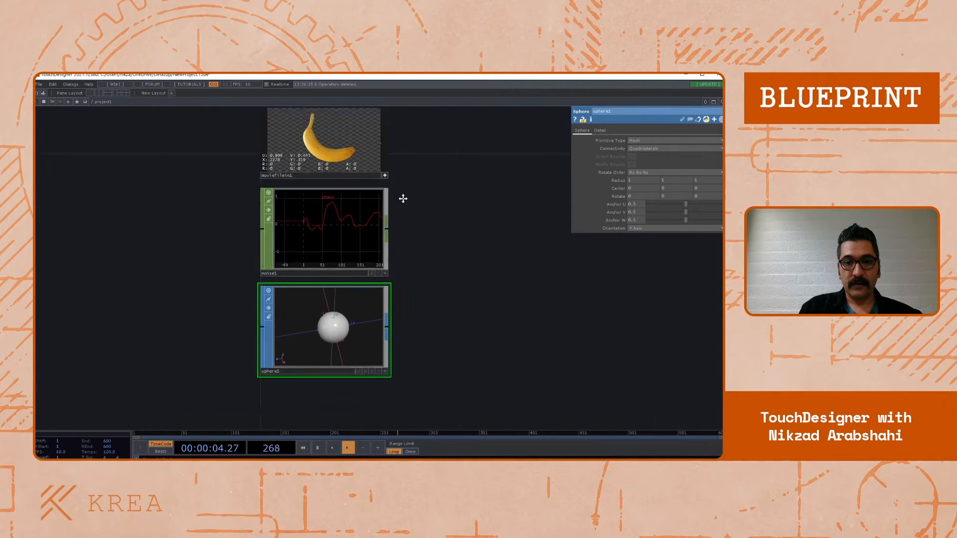
{"action": "left_click_drag", "start_coordinate": [464, 359], "coordinate": [499, 351]}
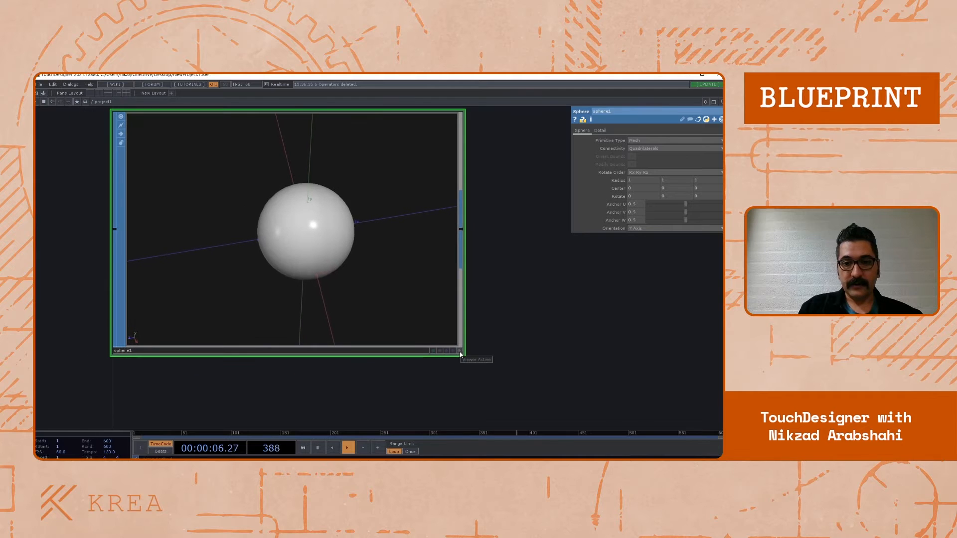
{"action": "left_click", "coordinate": [460, 353]}
{"action": "left_click_drag", "start_coordinate": [515, 318], "coordinate": [507, 377]}
{"action": "right_click", "coordinate": [293, 177]}
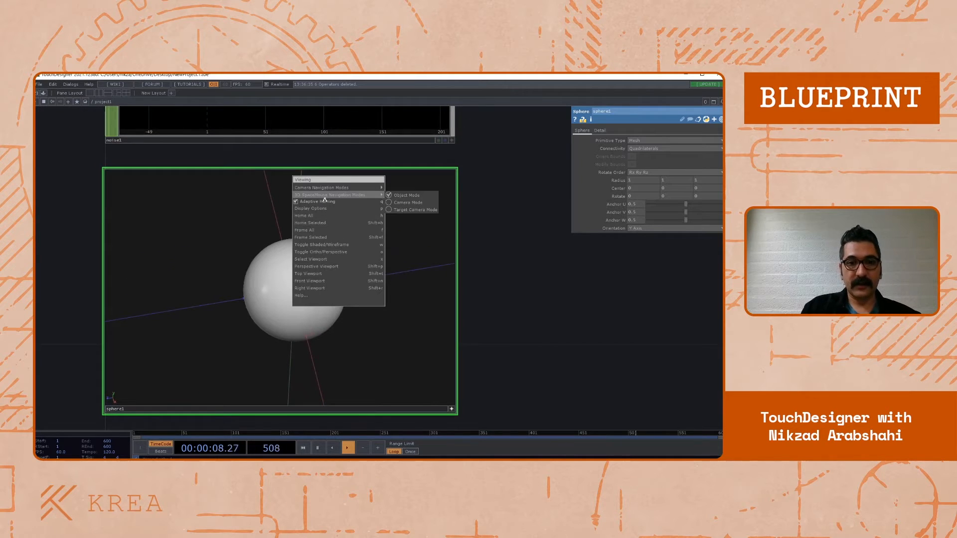
{"action": "left_click", "coordinate": [515, 334]}
{"action": "left_click_drag", "start_coordinate": [516, 338], "coordinate": [492, 317]}
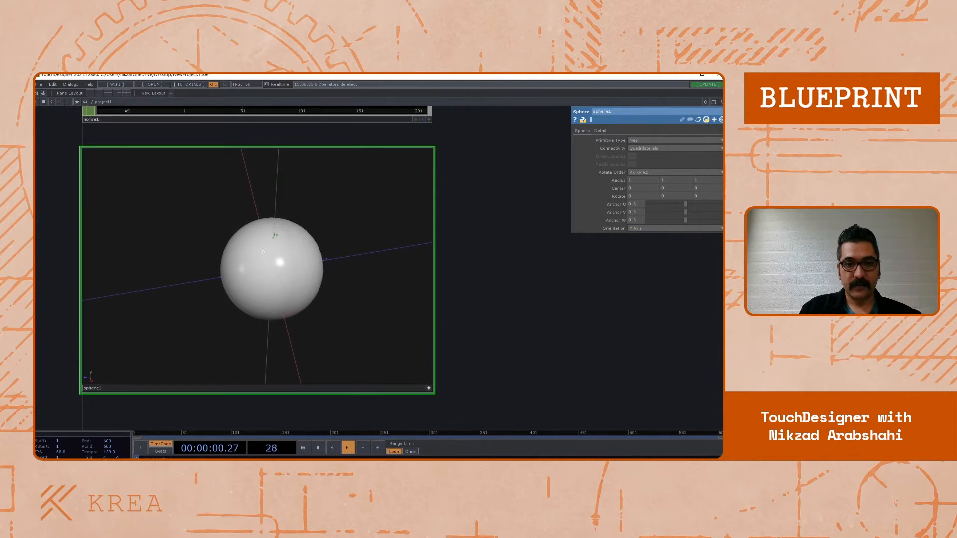
{"action": "left_click_drag", "start_coordinate": [463, 378], "coordinate": [443, 337]}
{"action": "left_click", "coordinate": [409, 346]}
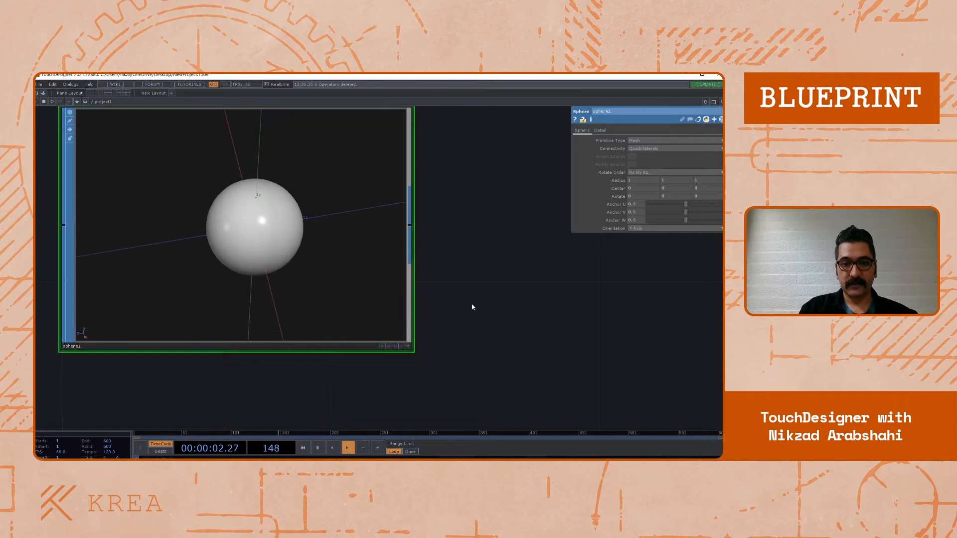
Deactivate the viewer of the Movie File In TOP
{"action": "left_click_drag", "start_coordinate": [442, 263], "coordinate": [404, 416]}
{"action": "scroll", "coordinate": [467, 279], "scroll_direction": "down", "scroll_amount": 4}
{"action": "left_click_drag", "start_coordinate": [449, 264], "coordinate": [414, 324]}
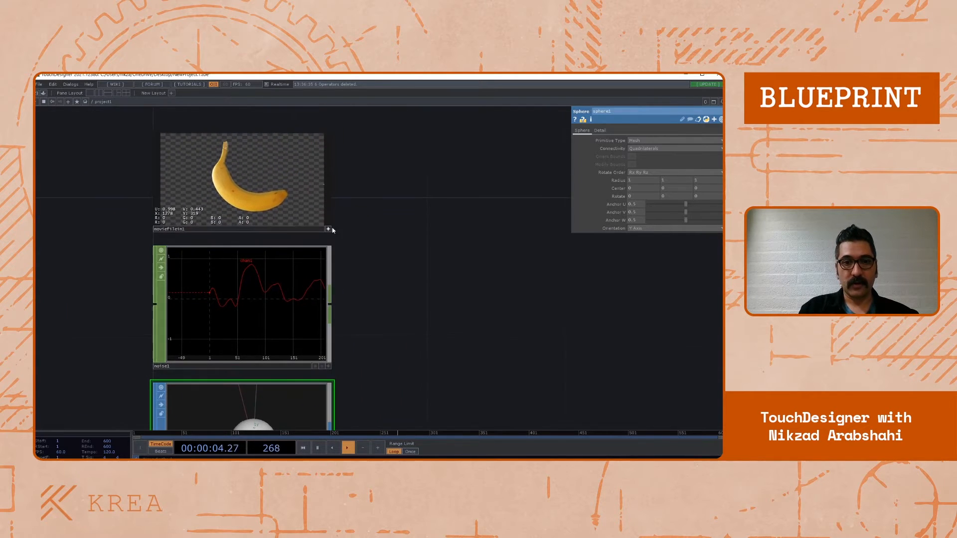
{"action": "left_click", "coordinate": [328, 229]}
Delete the Noise CHOP and the Sphere SOP together and frame the remaining node in the network
{"action": "left_click_drag", "start_coordinate": [368, 190], "coordinate": [357, 121]}
{"action": "right_click_drag", "start_coordinate": [383, 208], "coordinate": [244, 353]}
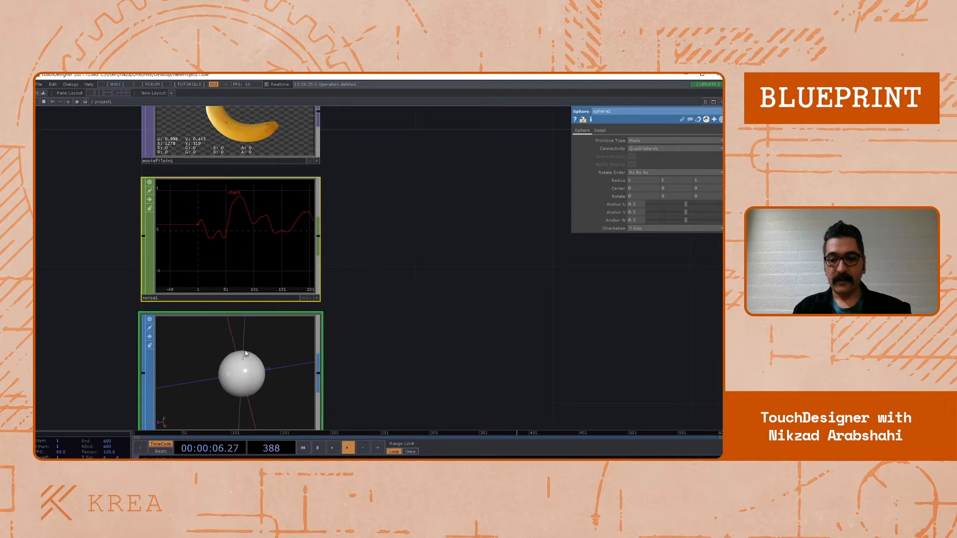
{"action": "key", "text": "Delete"}
{"action": "key", "text": "h"}
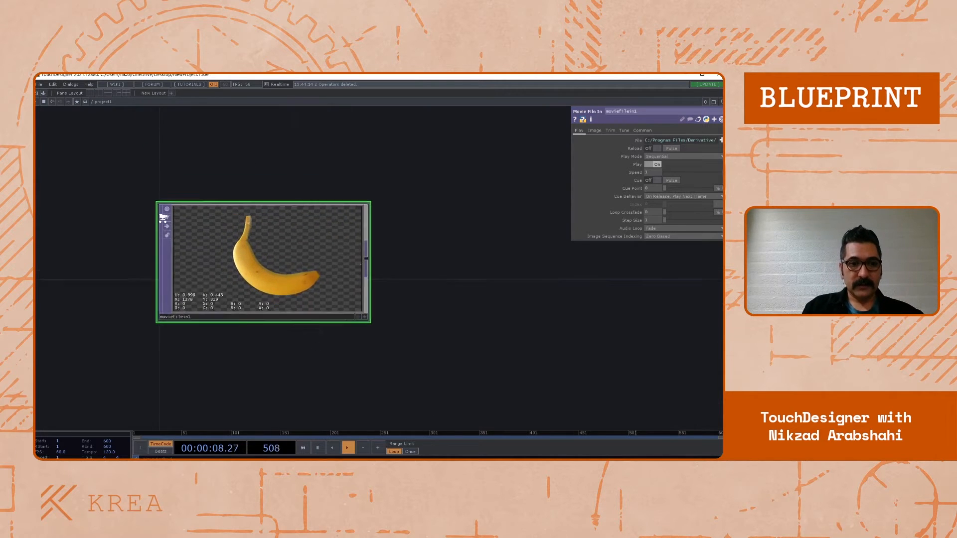
Turn on the Display flag of the Movie File In TOP to show its image as the network background
{"action": "scroll", "coordinate": [162, 220], "scroll_direction": "up", "scroll_amount": 3}
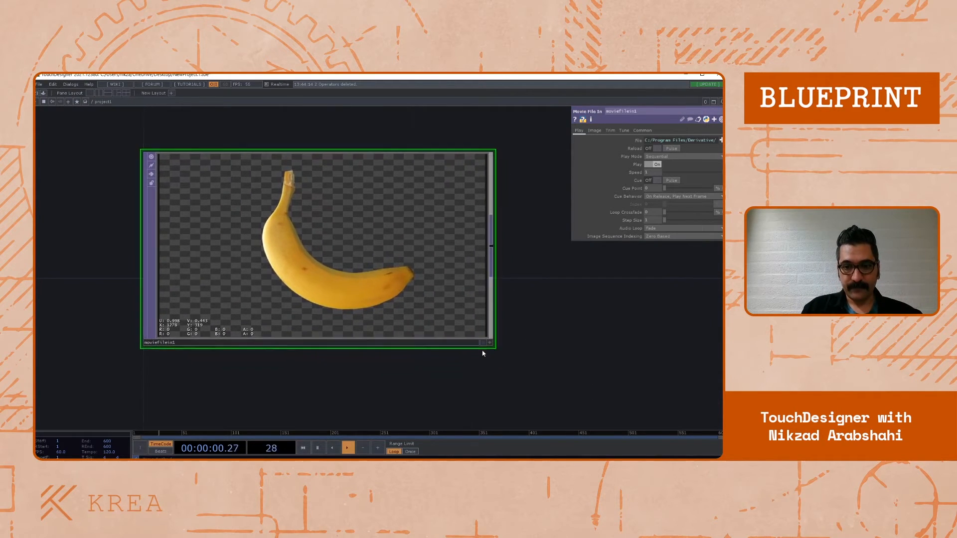
{"action": "left_click_drag", "start_coordinate": [491, 357], "coordinate": [433, 312]}
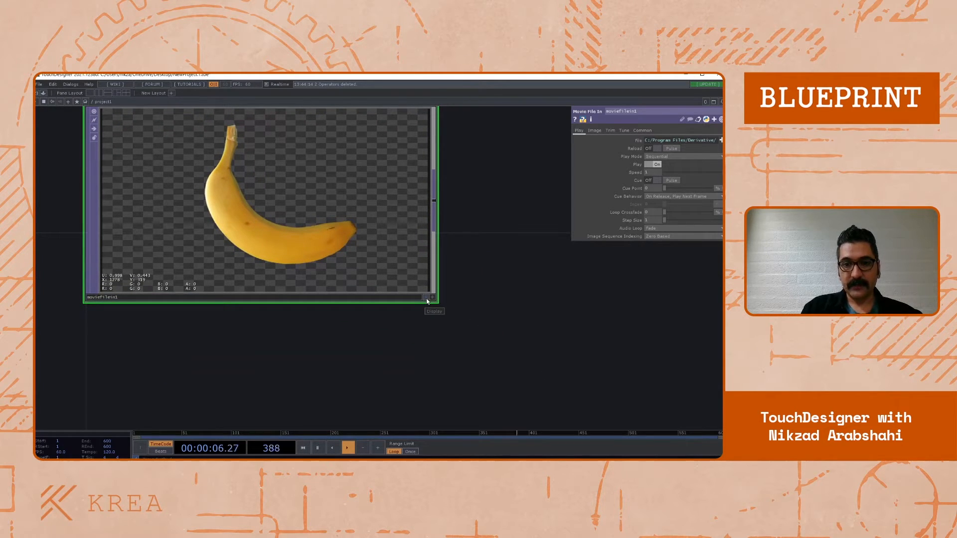
{"action": "left_click", "coordinate": [427, 299]}
{"action": "scroll", "coordinate": [393, 294], "scroll_direction": "down", "scroll_amount": 5}
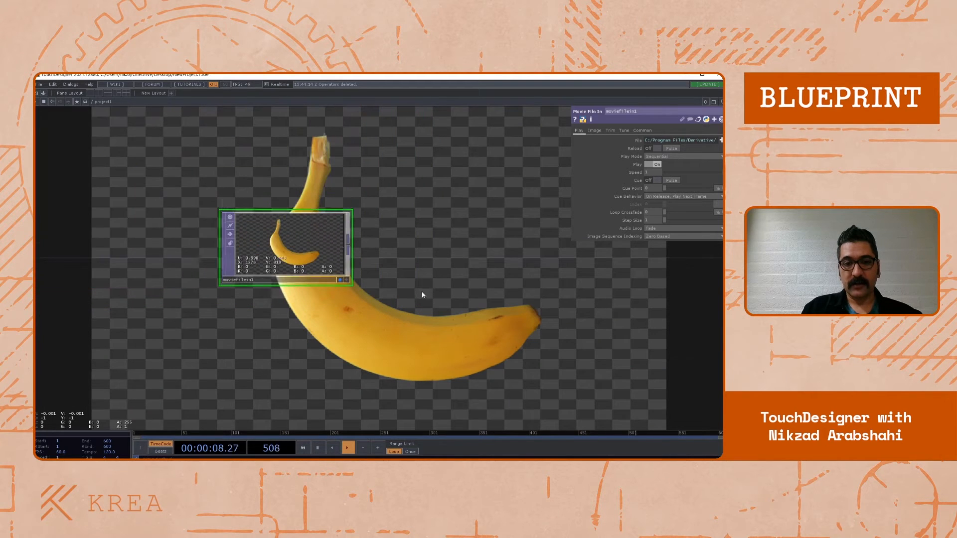
Duplicate the Movie File In TOP and place the copy below the original
{"action": "left_click_drag", "start_coordinate": [291, 279], "coordinate": [286, 269]}
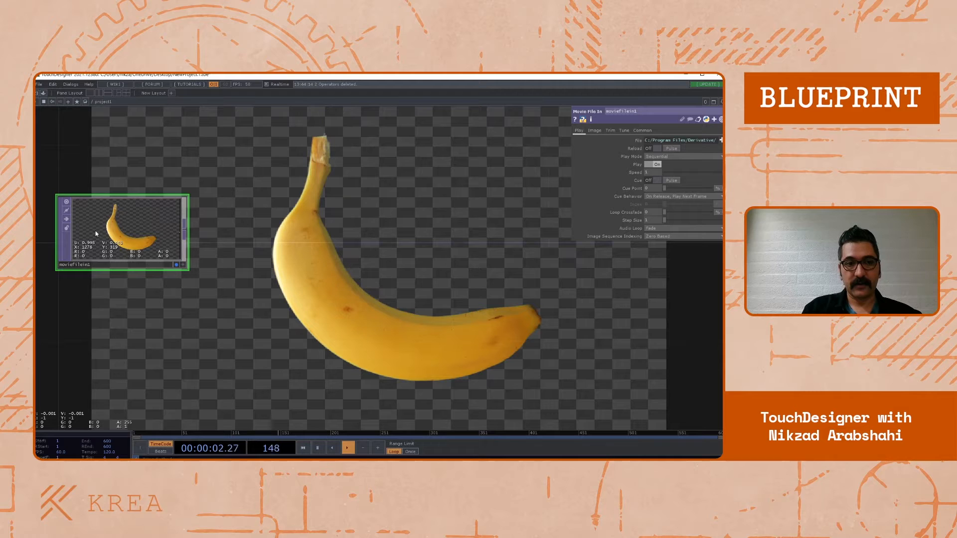
{"action": "left_click_drag", "start_coordinate": [248, 281], "coordinate": [255, 277]}
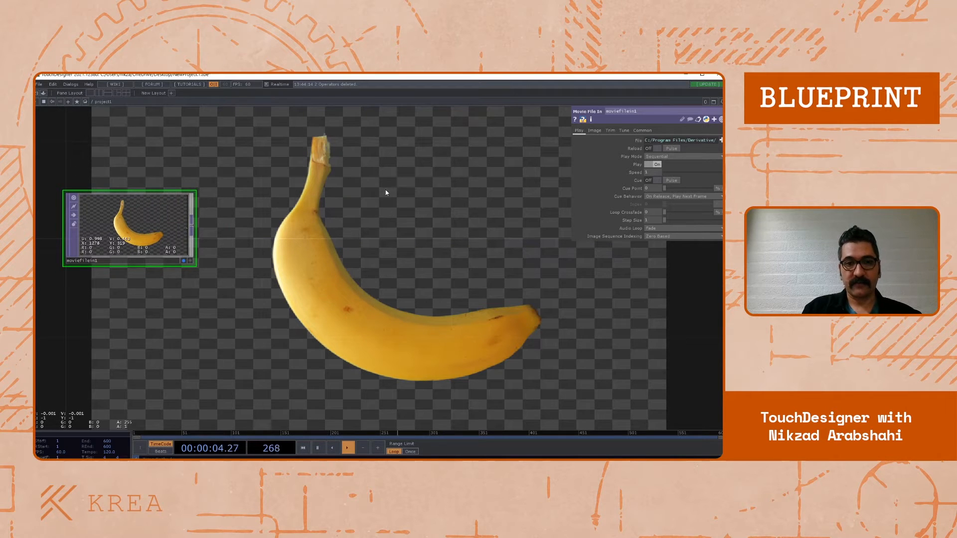
{"action": "left_click_drag", "start_coordinate": [303, 239], "coordinate": [372, 205]}
{"action": "left_click_drag", "start_coordinate": [213, 288], "coordinate": [214, 272]}
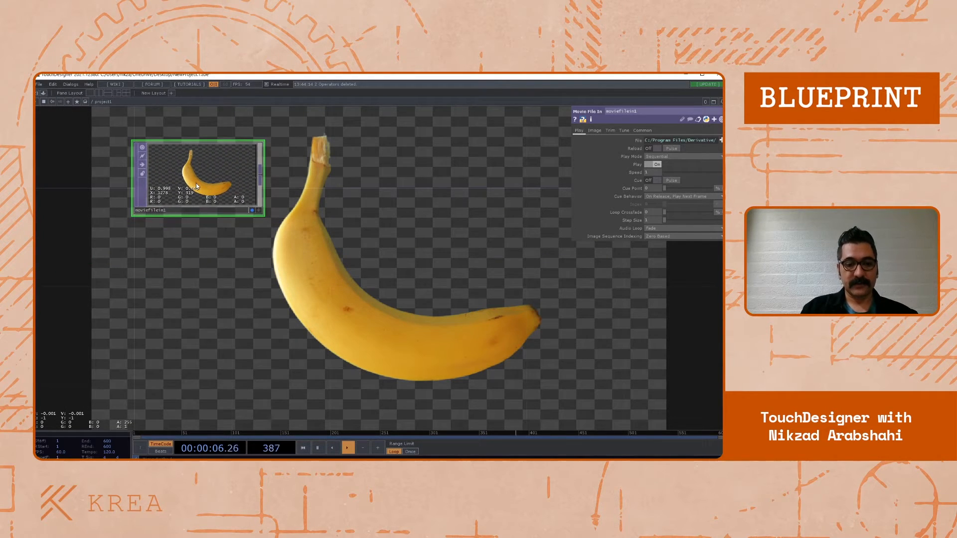
{"action": "key", "text": "ctrl+c"}
{"action": "key", "text": "ctrl+v"}
{"action": "left_click_drag", "start_coordinate": [333, 237], "coordinate": [252, 254]}
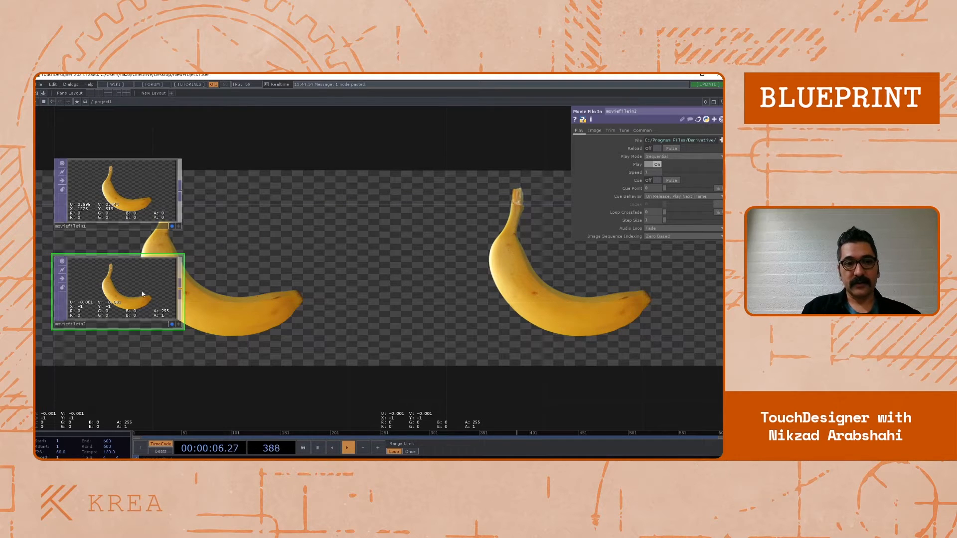
{"action": "left_click_drag", "start_coordinate": [271, 254], "coordinate": [314, 243]}
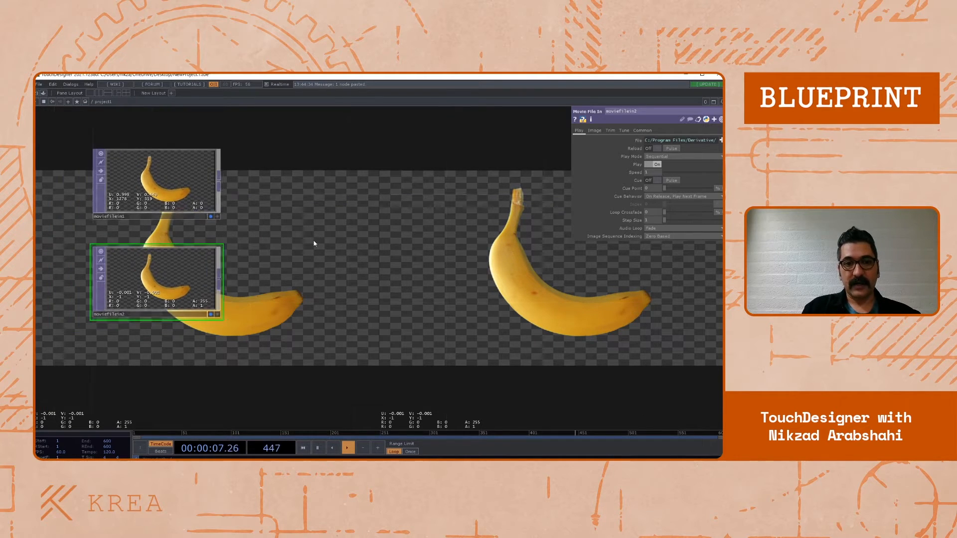
Turn off the Display flags of both Movie File In TOPs and delete the two nodes
{"action": "left_click", "coordinate": [214, 313]}
{"action": "left_click", "coordinate": [214, 215]}
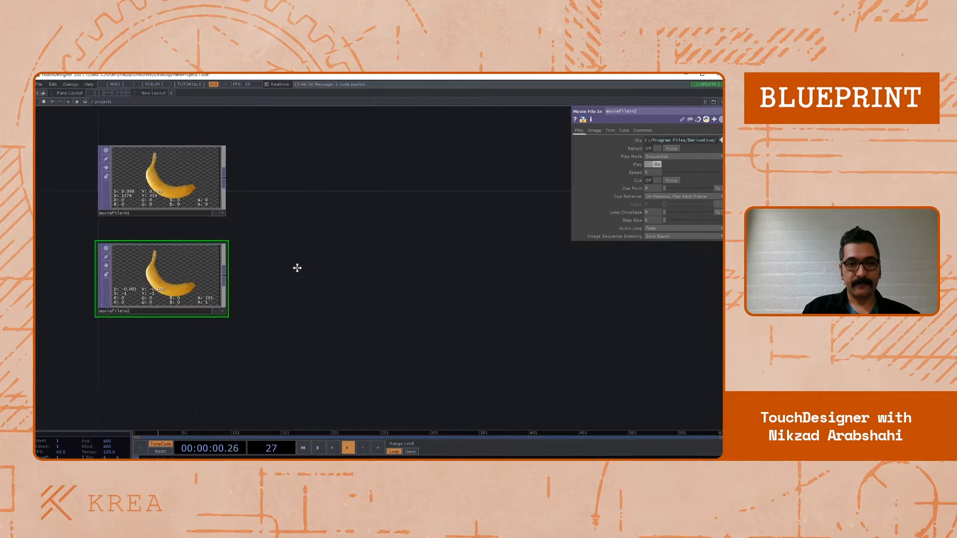
{"action": "key", "text": "Delete"}
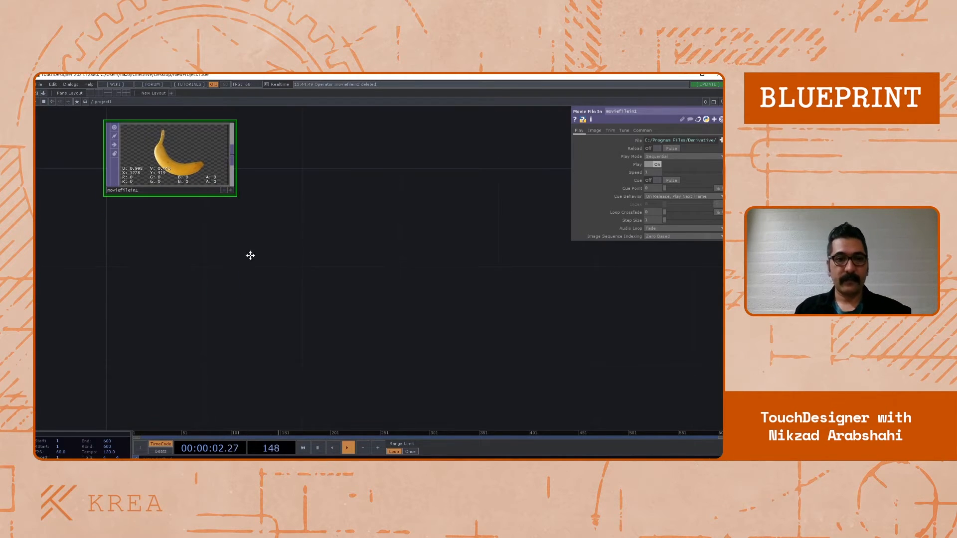
{"action": "scroll", "coordinate": [172, 213], "scroll_direction": "down", "scroll_amount": 3}
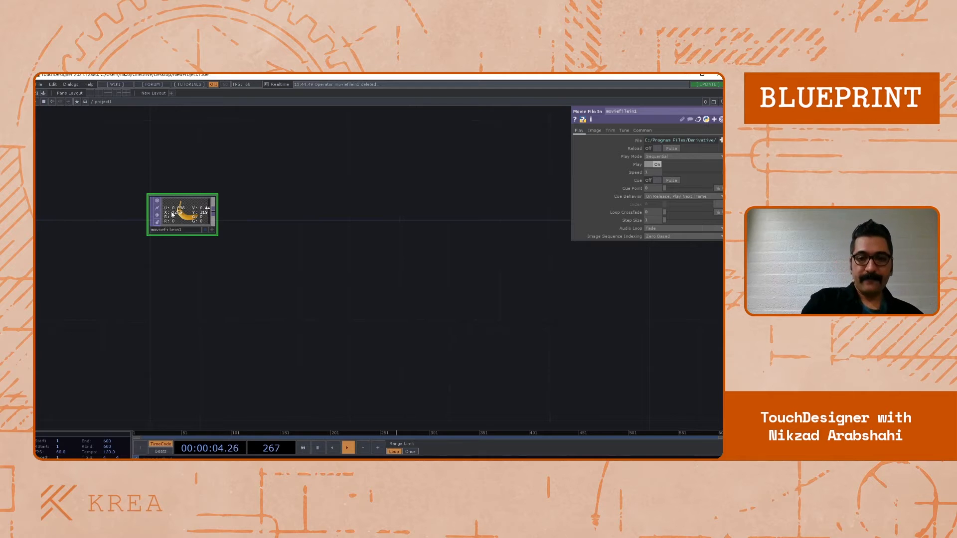
{"action": "key", "text": "Delete"}
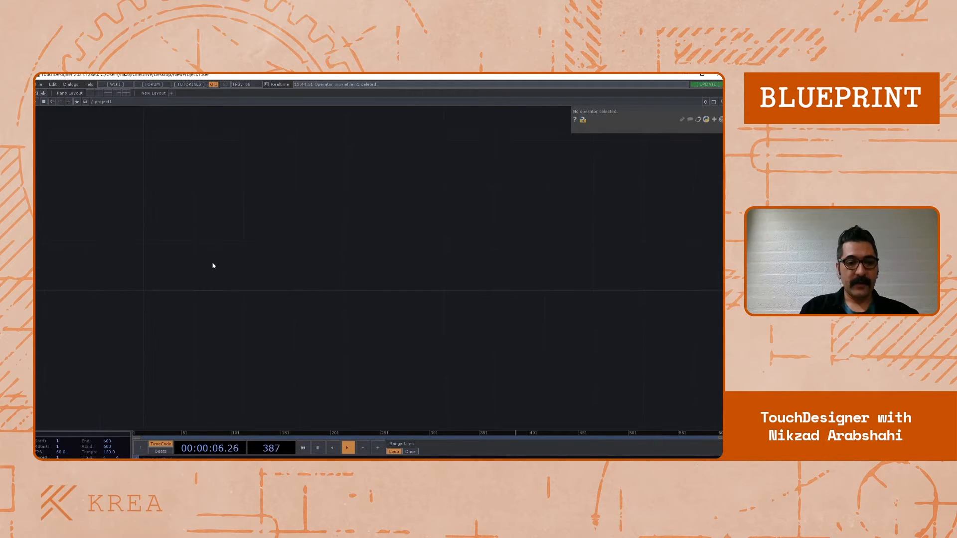
Add a new Movie File In TOP from the TOP family to the empty network
{"action": "key", "text": "Tab"}
{"action": "left_click", "coordinate": [118, 177]}
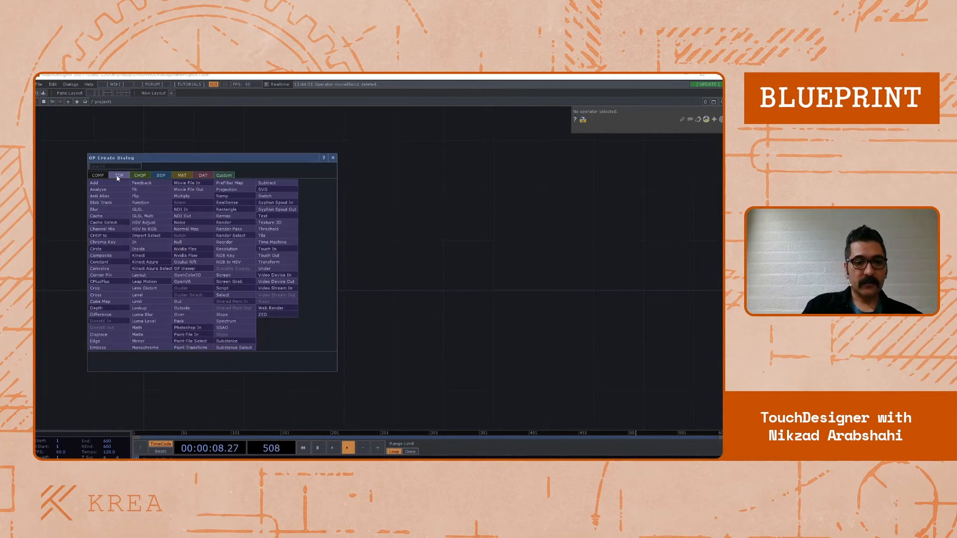
{"action": "left_click", "coordinate": [189, 185]}
{"action": "left_click", "coordinate": [178, 296]}
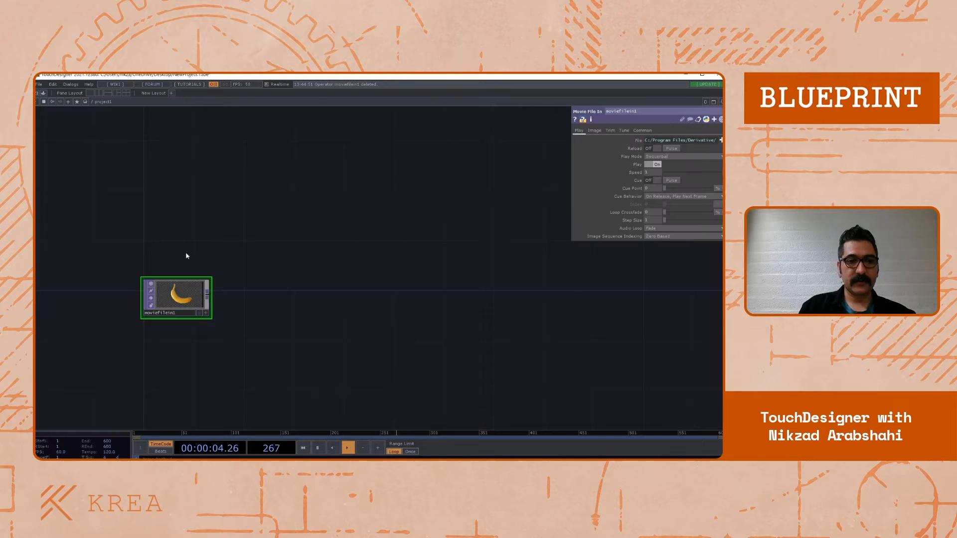
{"action": "left_click_drag", "start_coordinate": [187, 256], "coordinate": [202, 210]}
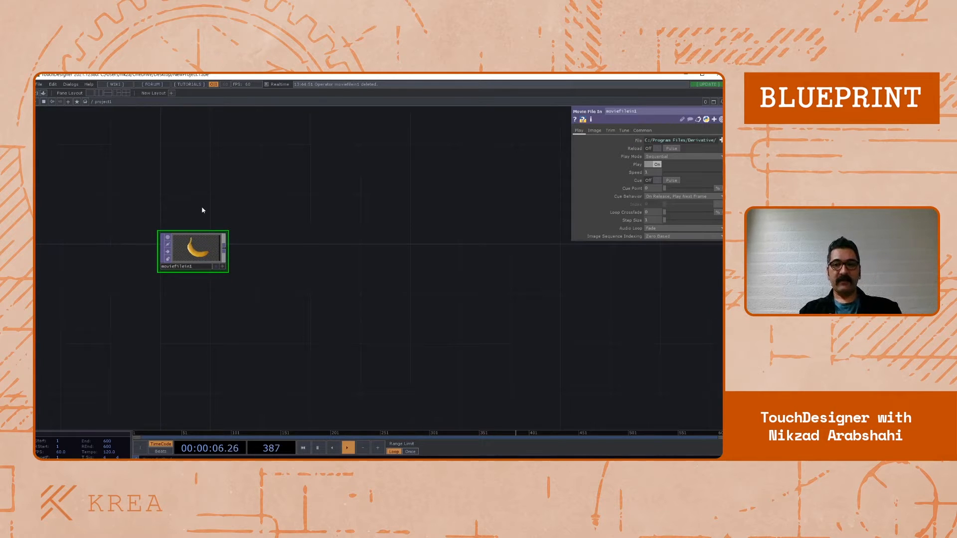
{"action": "scroll", "coordinate": [172, 240], "scroll_direction": "up", "scroll_amount": 4}
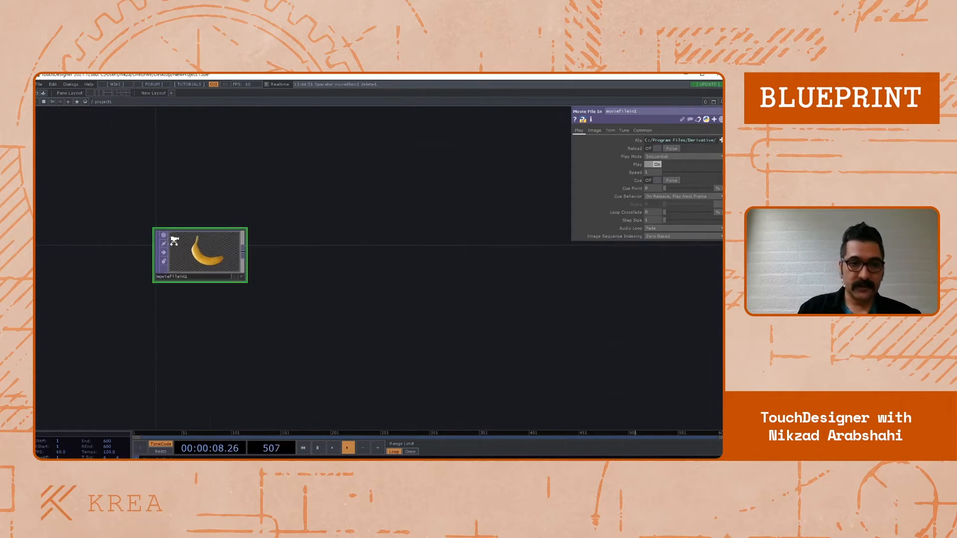
{"action": "left_click_drag", "start_coordinate": [332, 286], "coordinate": [360, 274]}
{"action": "left_click_drag", "start_coordinate": [363, 315], "coordinate": [391, 310]}
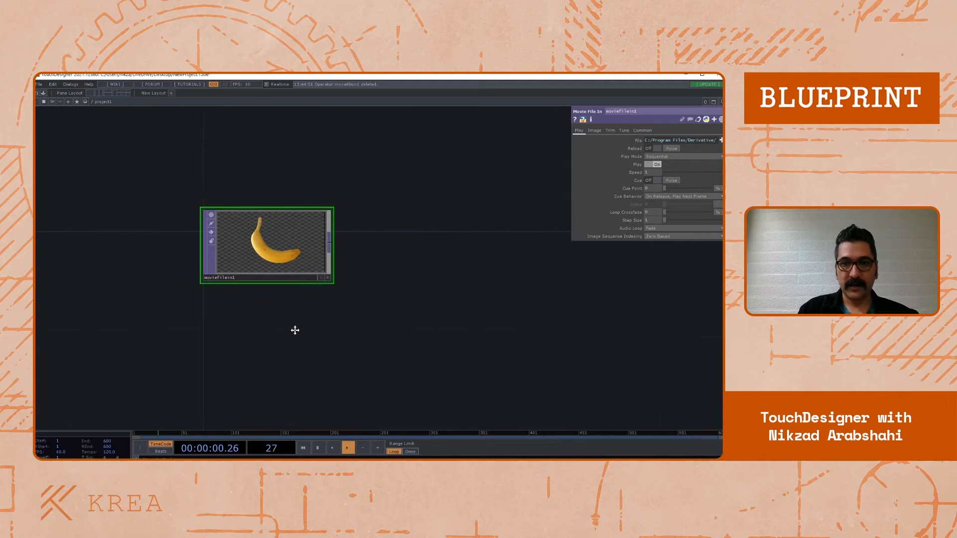
{"action": "left_click_drag", "start_coordinate": [295, 329], "coordinate": [287, 322]}
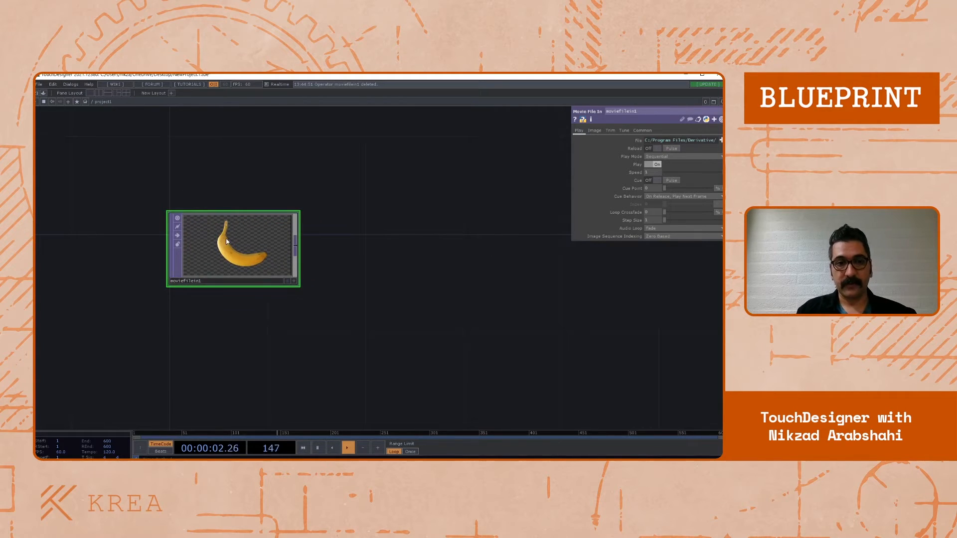
{"action": "left_click_drag", "start_coordinate": [223, 237], "coordinate": [224, 213]}
{"action": "left_click_drag", "start_coordinate": [378, 236], "coordinate": [372, 248]}
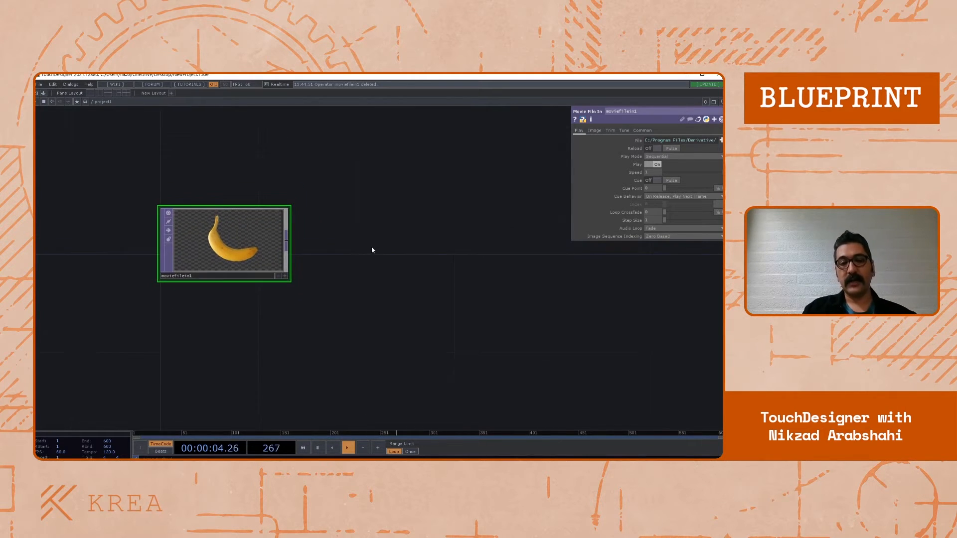
{"action": "left_click_drag", "start_coordinate": [162, 319], "coordinate": [192, 317]}
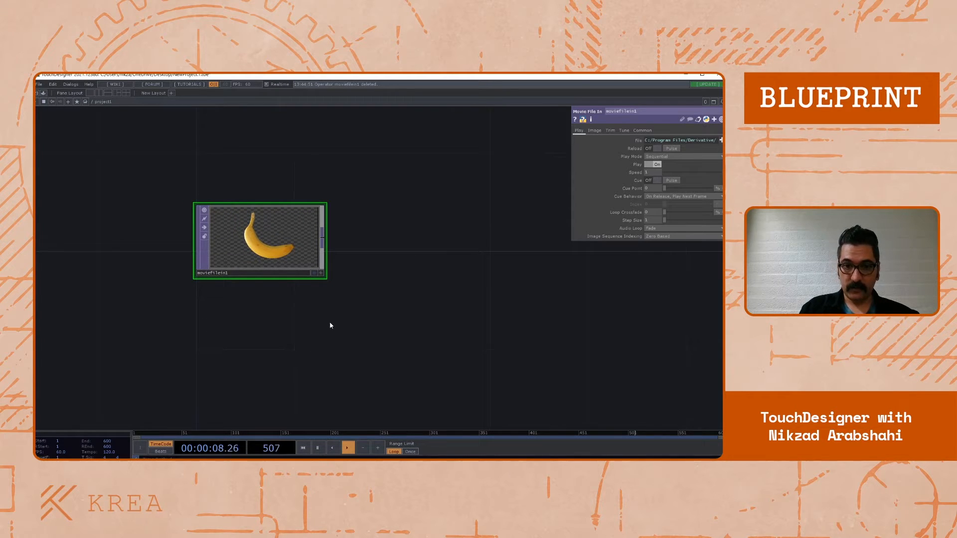
{"action": "left_click_drag", "start_coordinate": [355, 292], "coordinate": [348, 307]}
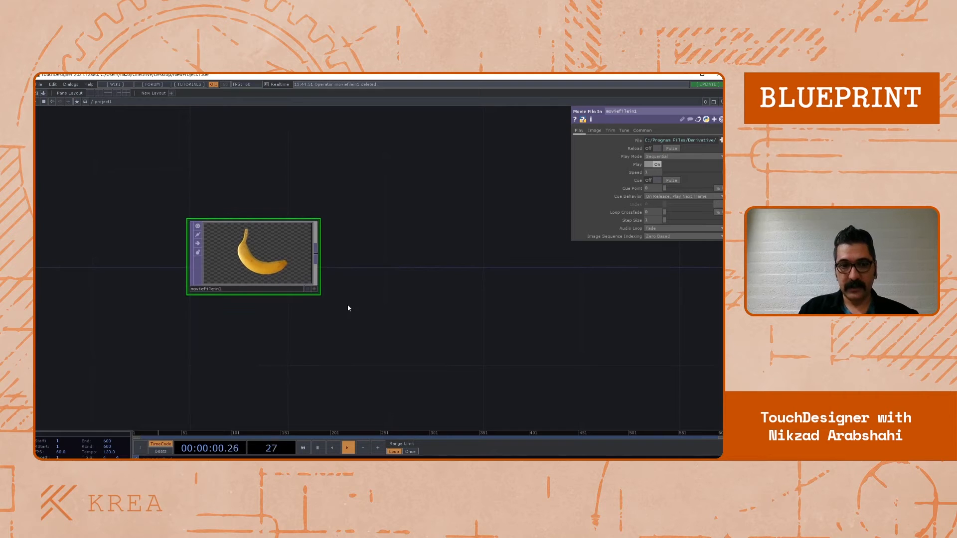
{"action": "left_click_drag", "start_coordinate": [341, 345], "coordinate": [304, 313]}
Search the operator list for "movie", add a second Movie File In TOP and delete it
{"action": "key", "text": "Tab"}
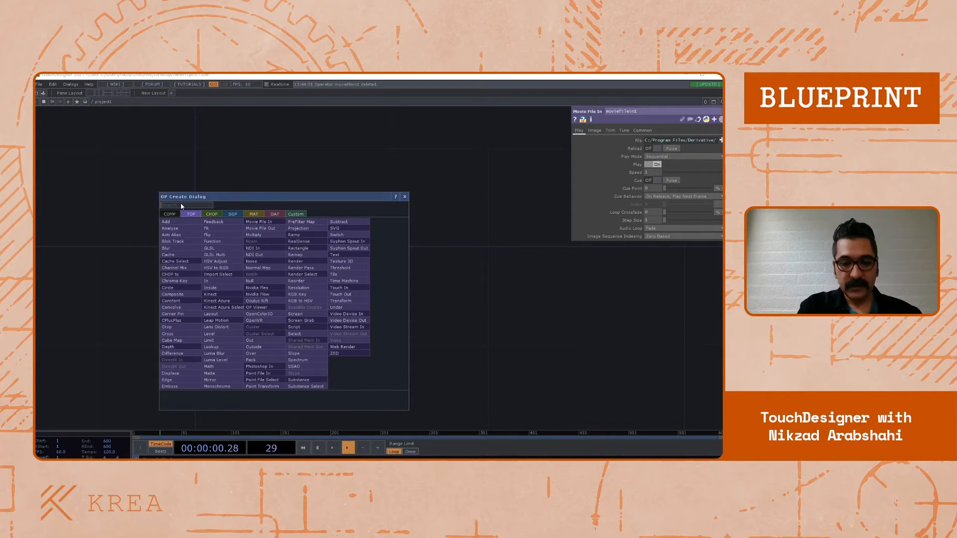
{"action": "type", "text": "movie"}
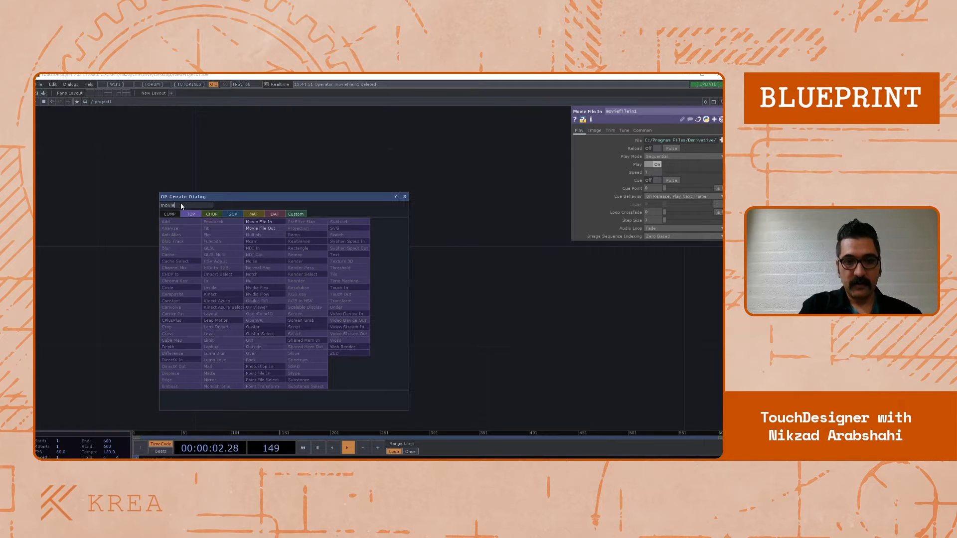
{"action": "left_click", "coordinate": [262, 225]}
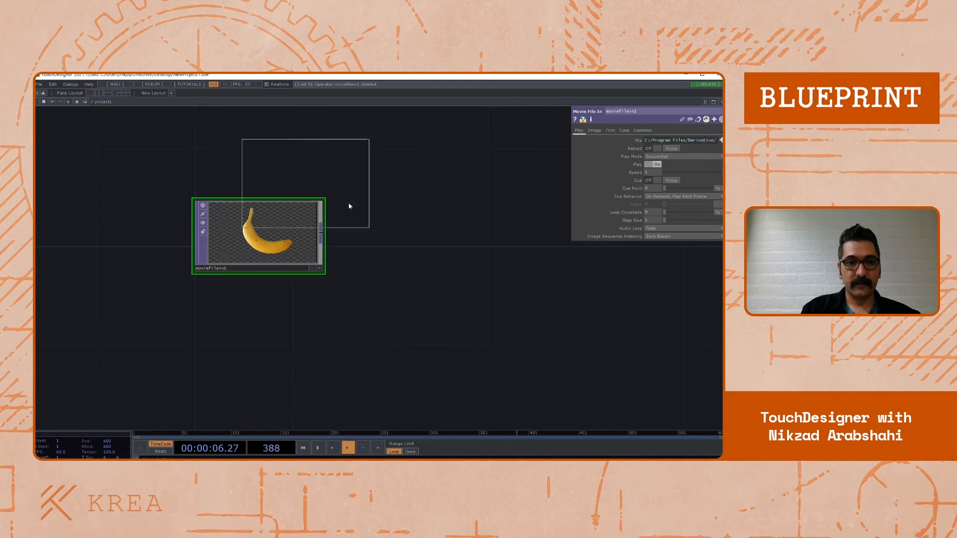
{"action": "left_click", "coordinate": [421, 291]}
{"action": "key", "text": "Delete"}
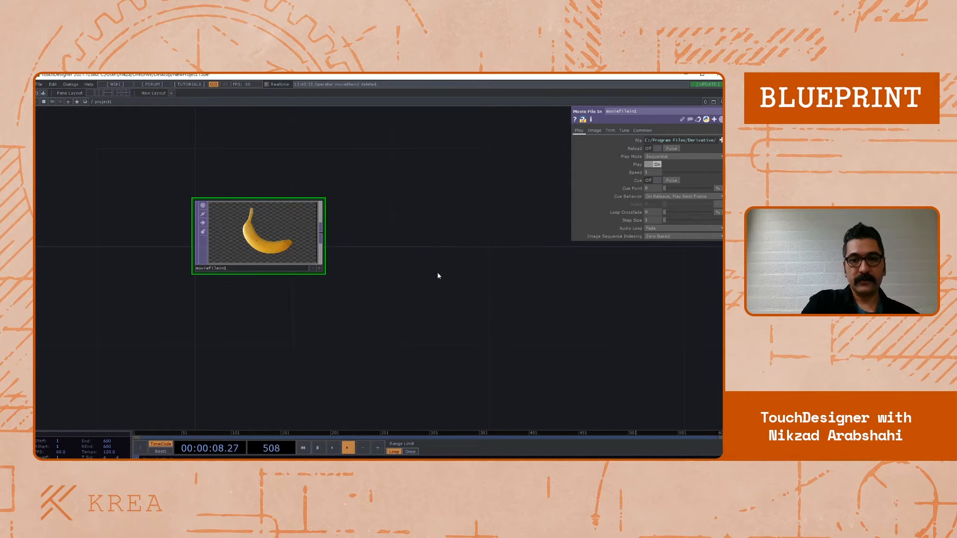
Look through the Image and Play parameter pages of the Movie File In TOP and expand its File parameter
{"action": "scroll", "coordinate": [216, 190], "scroll_direction": "up", "scroll_amount": 2}
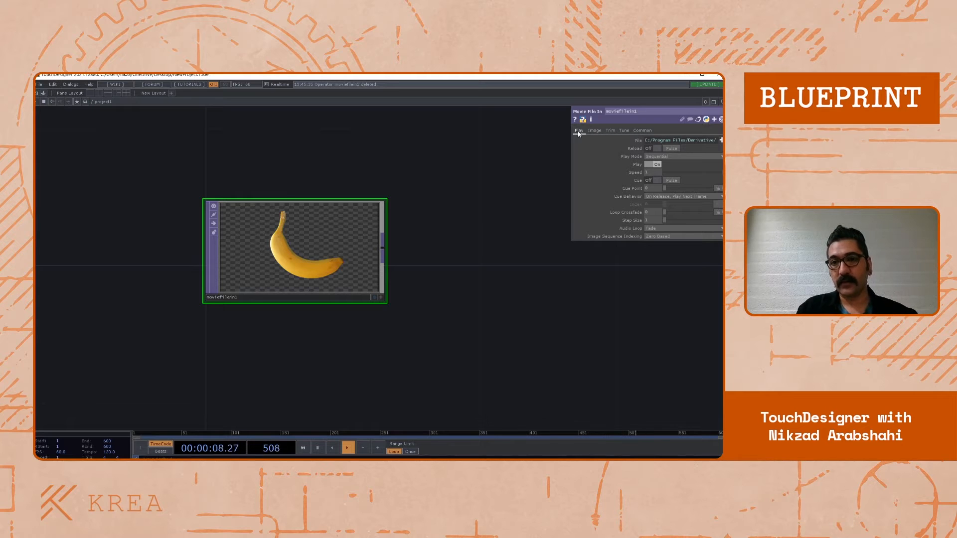
{"action": "left_click", "coordinate": [595, 131]}
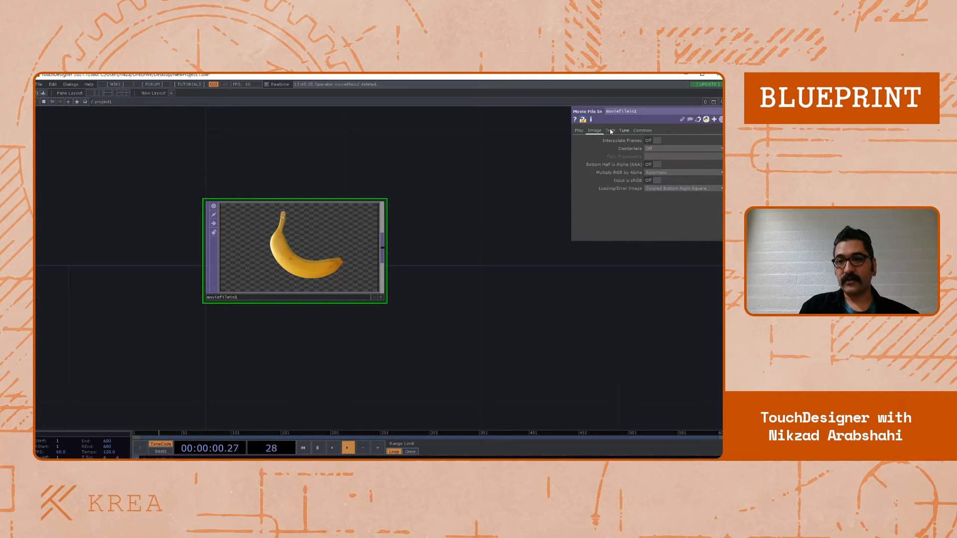
{"action": "left_click", "coordinate": [579, 131]}
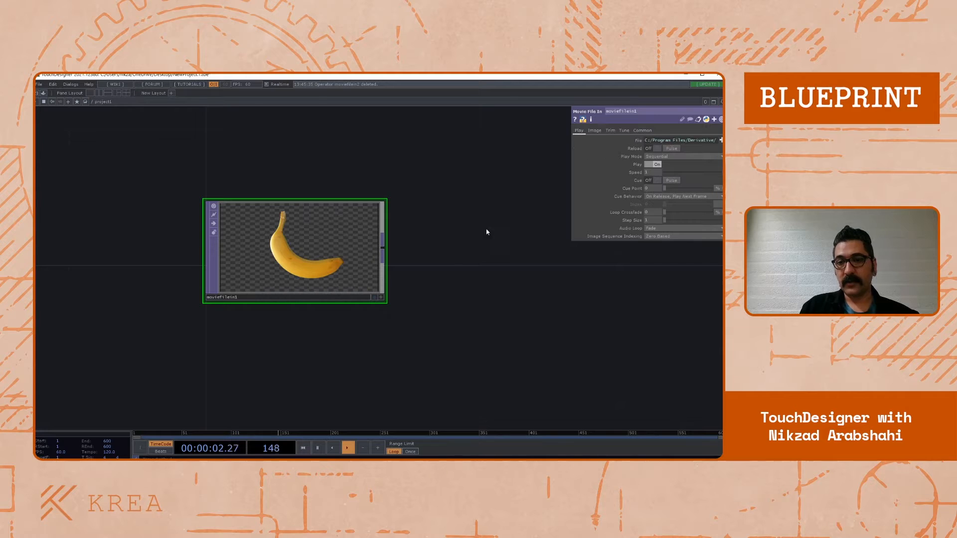
{"action": "left_click_drag", "start_coordinate": [459, 236], "coordinate": [446, 243]}
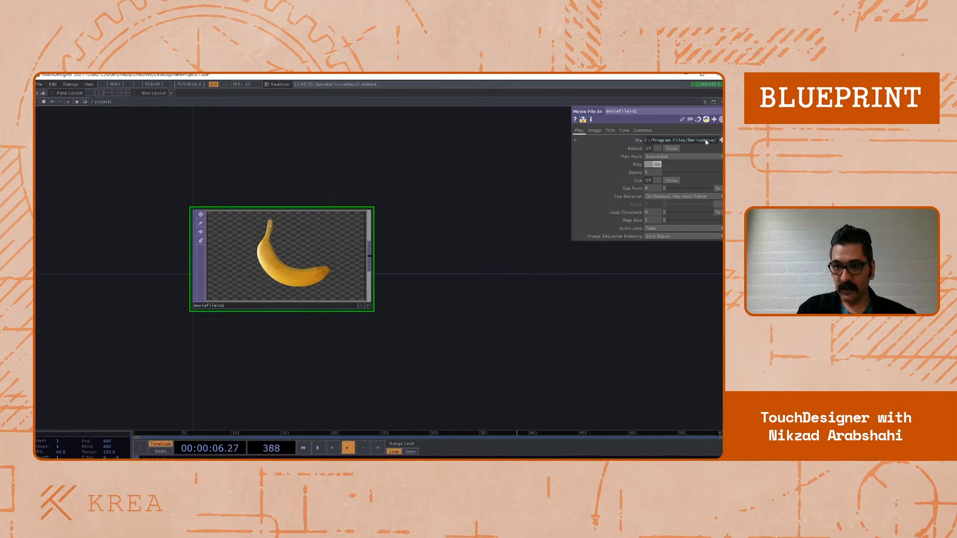
{"action": "left_click", "coordinate": [655, 142]}
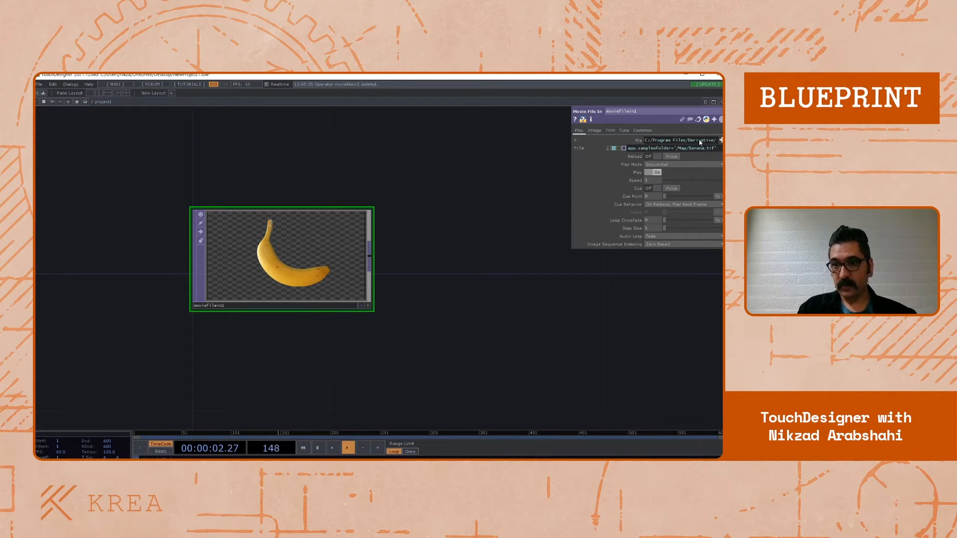
Load Movie.1 from the Nature folder of the sample maps as the Movie File In TOP's file
{"action": "left_click", "coordinate": [721, 140]}
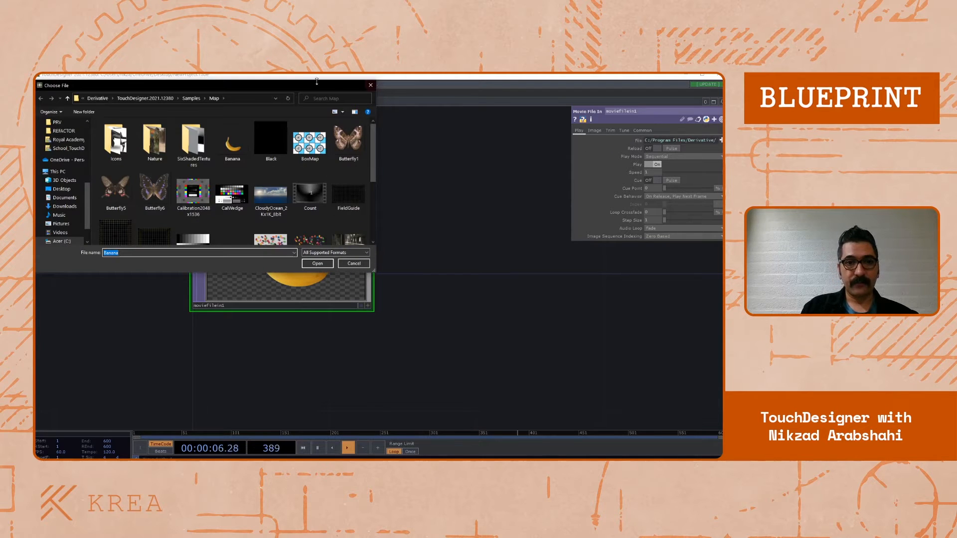
{"action": "left_click_drag", "start_coordinate": [304, 89], "coordinate": [475, 128]}
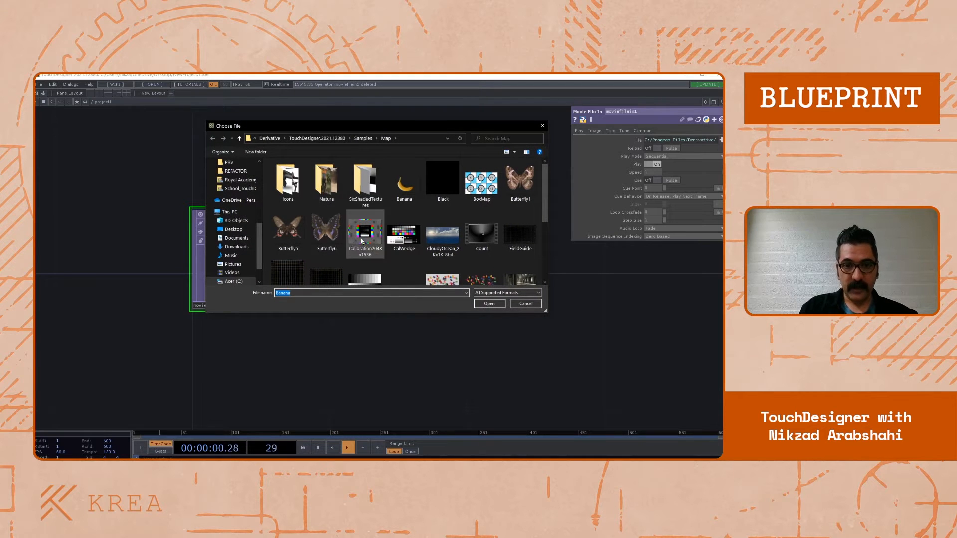
{"action": "double_click", "coordinate": [330, 188]}
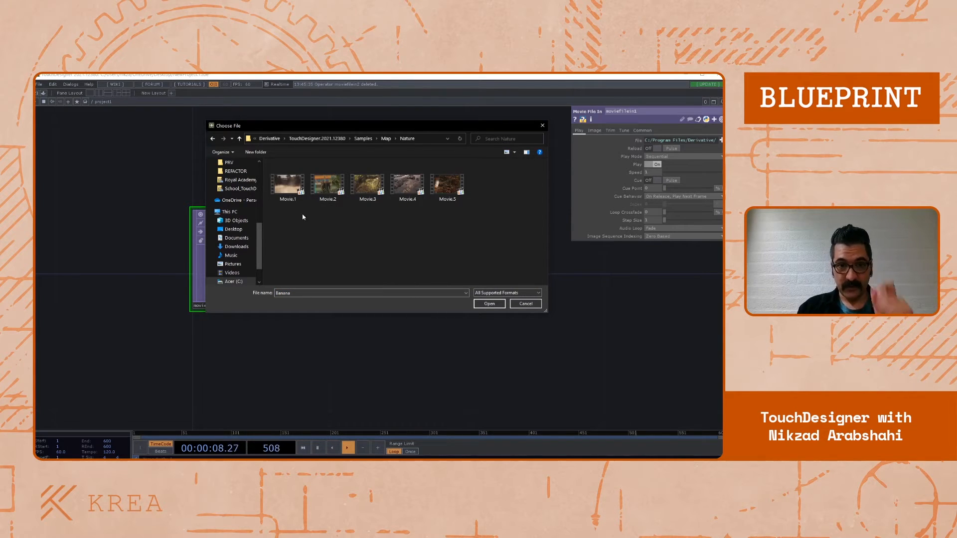
{"action": "left_click", "coordinate": [289, 184]}
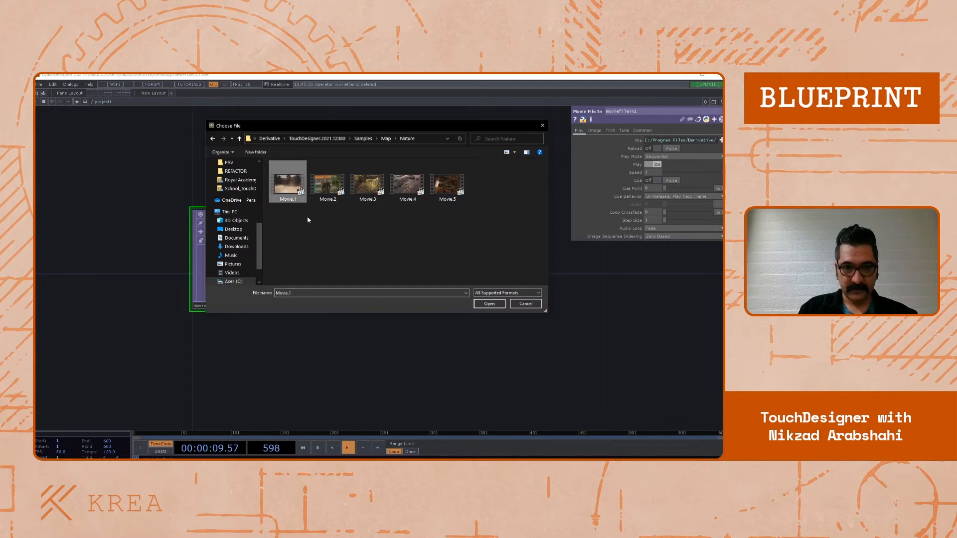
{"action": "left_click", "coordinate": [489, 304]}
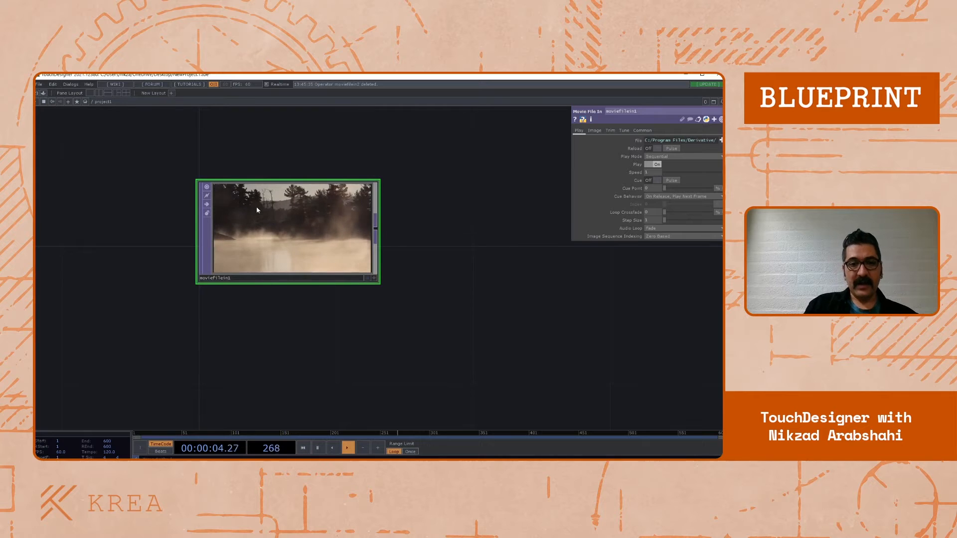
Examine the loaded movie up close in the Movie File In TOP's viewer
{"action": "left_click_drag", "start_coordinate": [234, 156], "coordinate": [275, 146]}
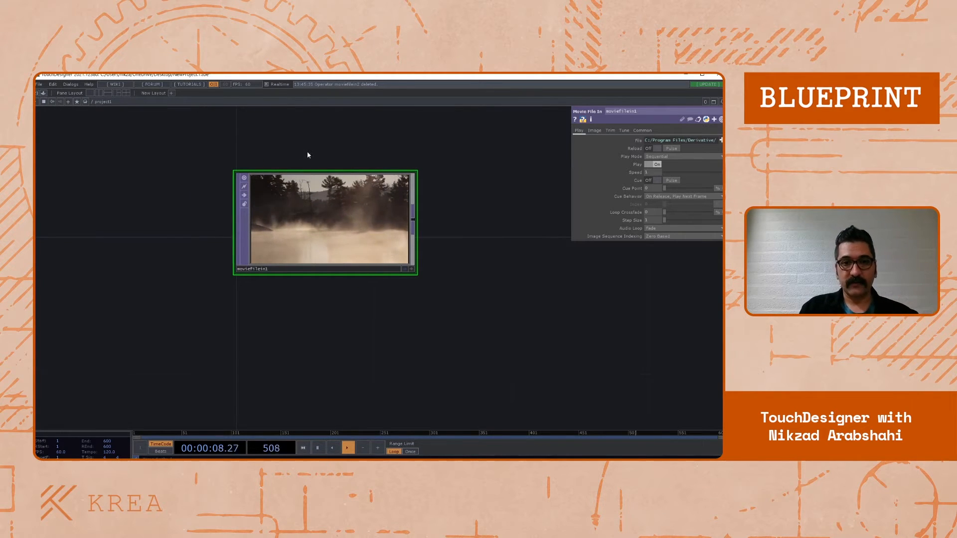
{"action": "left_click_drag", "start_coordinate": [354, 164], "coordinate": [344, 173]}
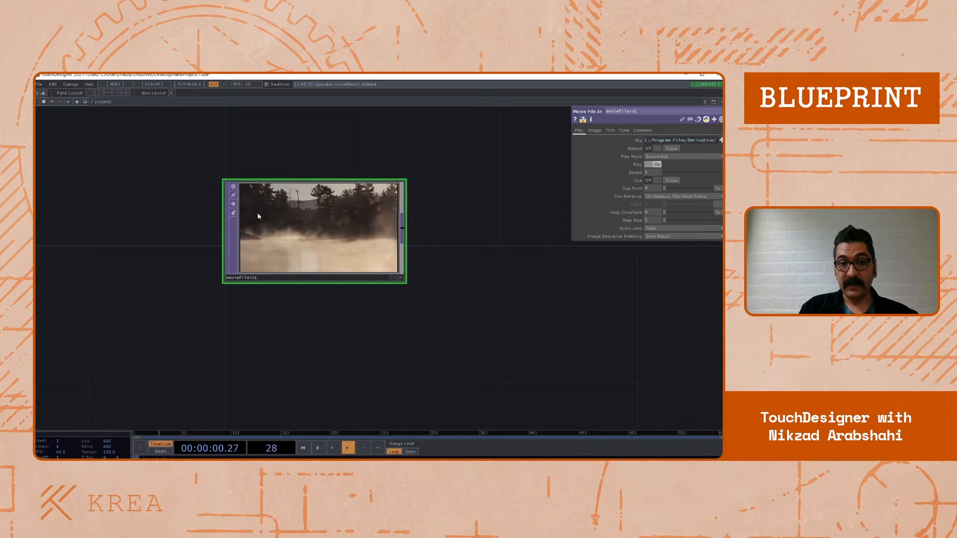
{"action": "scroll", "coordinate": [256, 210], "scroll_direction": "up", "scroll_amount": 2}
{"action": "scroll", "coordinate": [254, 211], "scroll_direction": "up", "scroll_amount": 2}
{"action": "left_click_drag", "start_coordinate": [137, 228], "coordinate": [98, 244]}
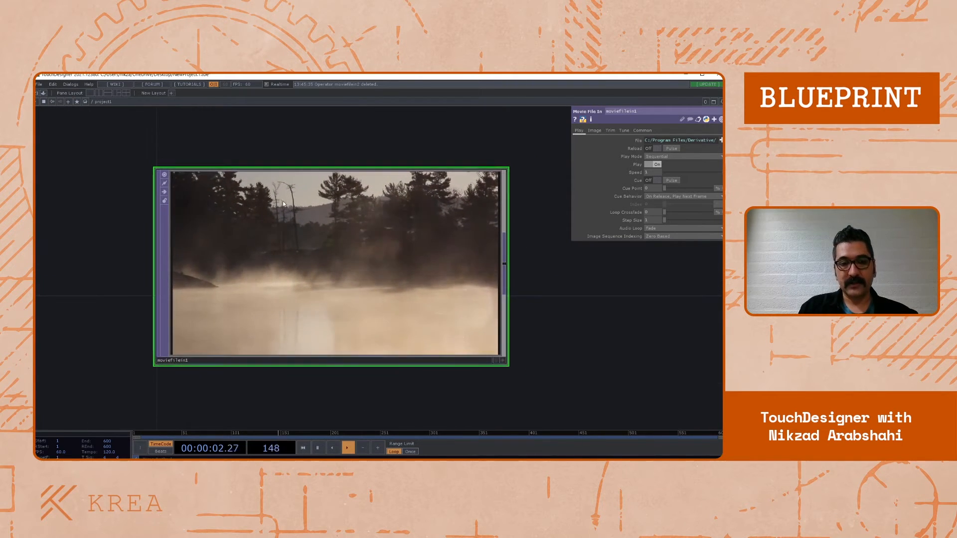
{"action": "left_click_drag", "start_coordinate": [297, 142], "coordinate": [272, 139]}
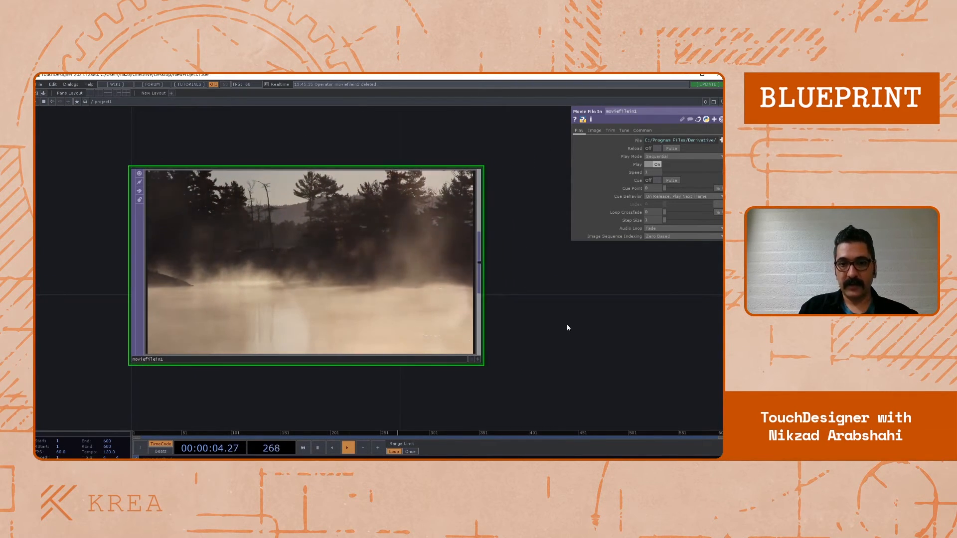
{"action": "left_click_drag", "start_coordinate": [549, 318], "coordinate": [485, 293]}
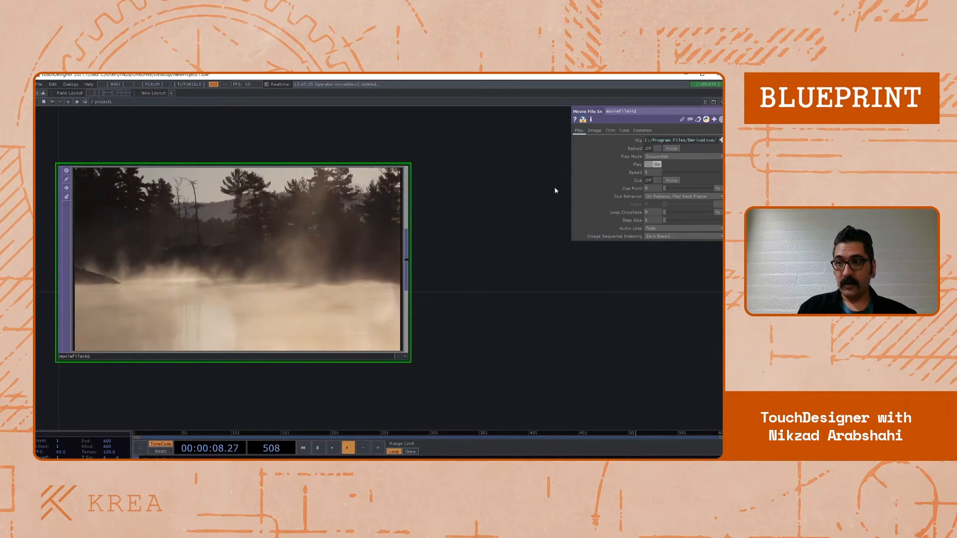
{"action": "left_click_drag", "start_coordinate": [503, 220], "coordinate": [482, 227]}
{"action": "scroll", "coordinate": [491, 228], "scroll_direction": "down", "scroll_amount": 3}
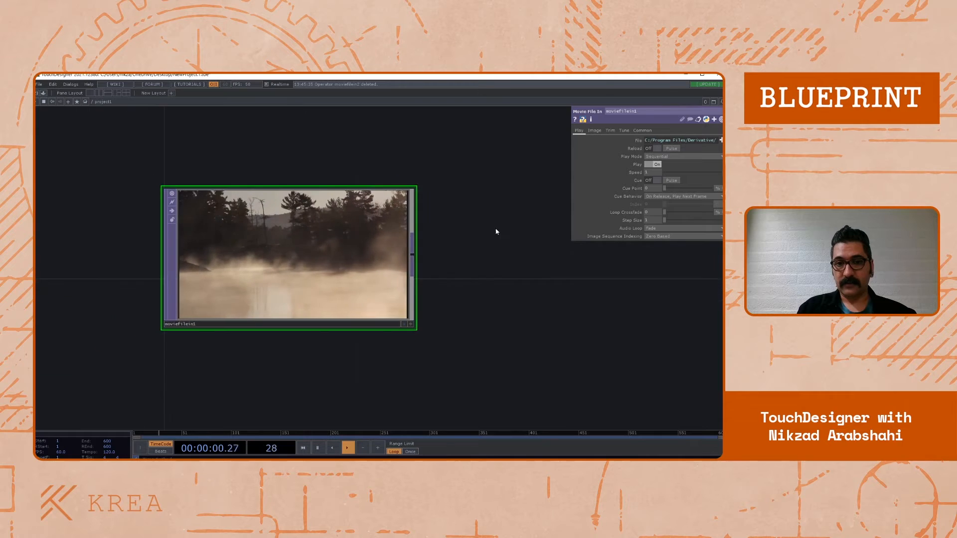
{"action": "left_click_drag", "start_coordinate": [552, 228], "coordinate": [541, 225]}
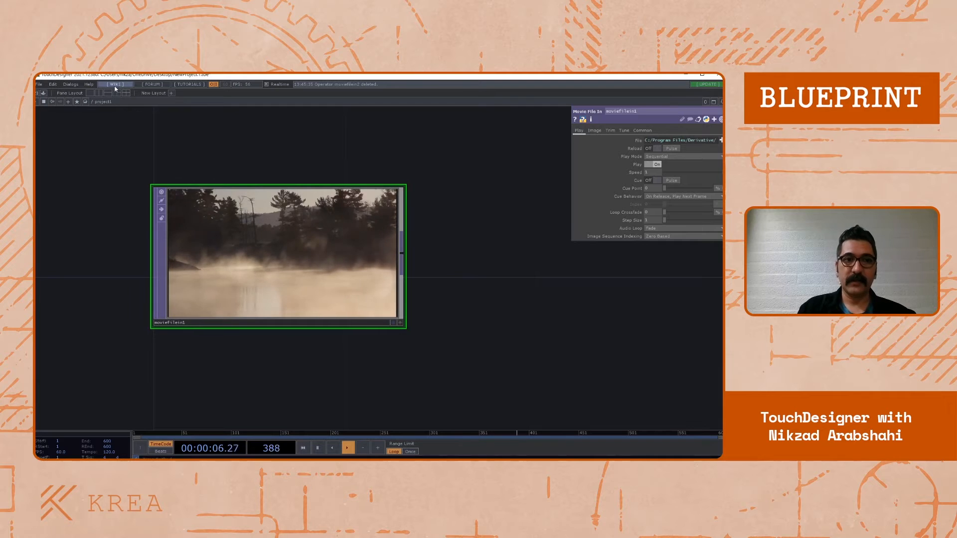
{"action": "left_click_drag", "start_coordinate": [491, 276], "coordinate": [481, 262]}
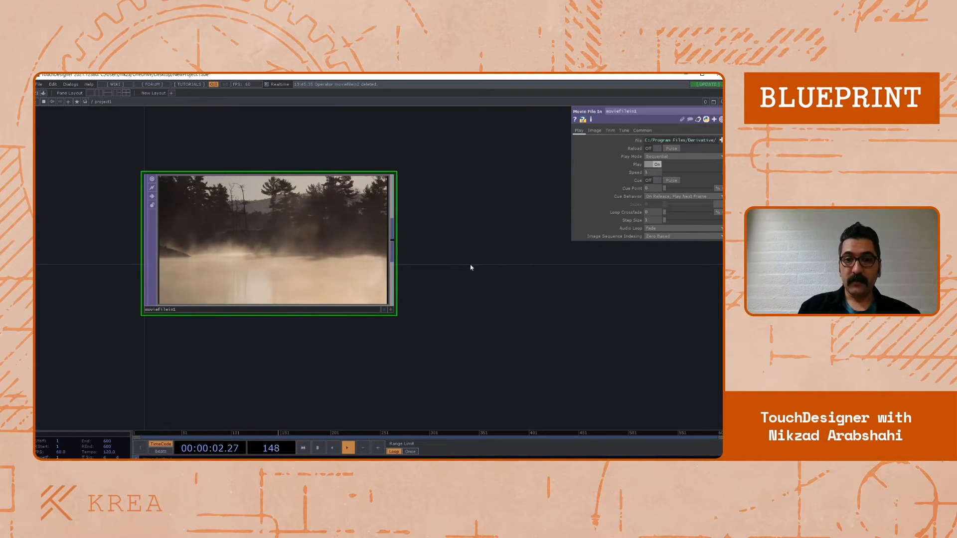
{"action": "left_click_drag", "start_coordinate": [486, 267], "coordinate": [468, 268]}
{"action": "left_click_drag", "start_coordinate": [459, 233], "coordinate": [451, 245]}
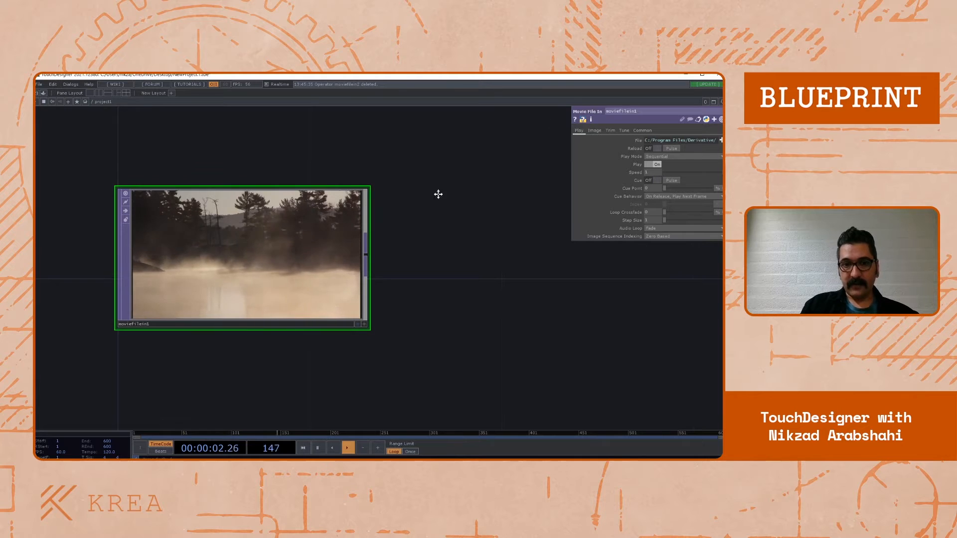
{"action": "left_click_drag", "start_coordinate": [438, 194], "coordinate": [488, 192]}
{"action": "mouse_move", "coordinate": [298, 224]}
{"action": "left_mouse_down"}
{"action": "mouse_move", "coordinate": [296, 272]}
{"action": "mouse_move", "coordinate": [291, 233]}
{"action": "left_mouse_up"}
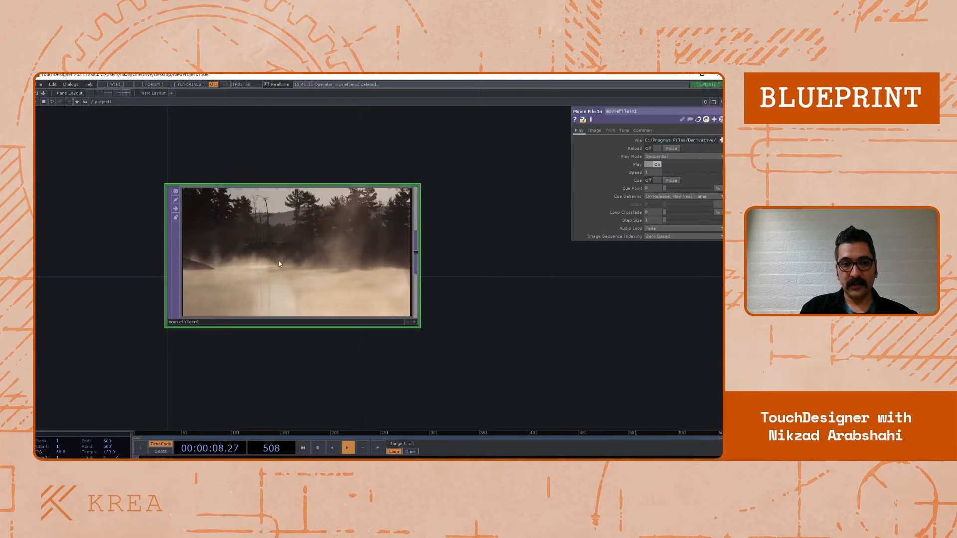
Try to give the Movie File In TOP node an empty name
{"action": "left_click", "coordinate": [199, 322]}
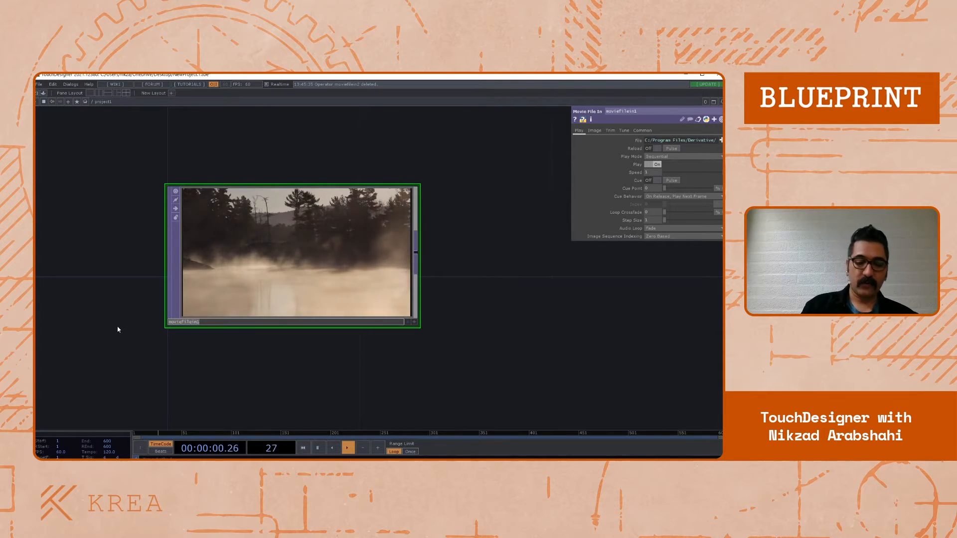
{"action": "key", "text": "BackSpace"}
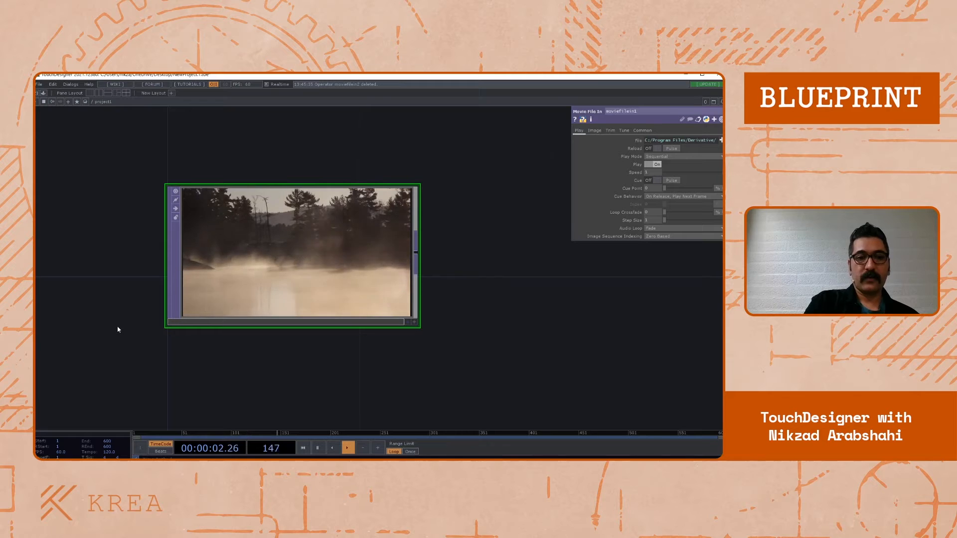
{"action": "key", "text": "Return"}
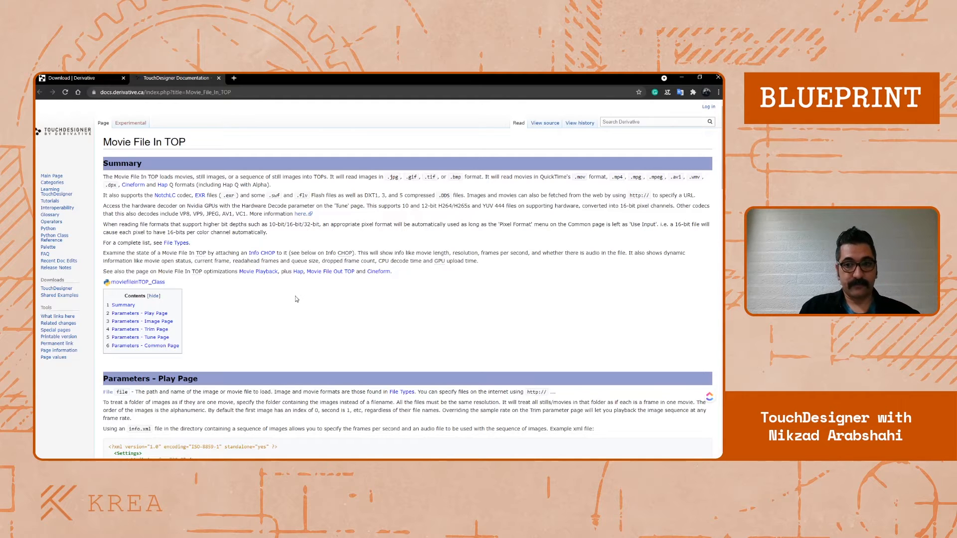
Skim the operator's Movie File In TOP documentation in the browser and open its Python class reference page
{"action": "scroll", "coordinate": [295, 305], "scroll_direction": "down", "scroll_amount": 2}
{"action": "scroll", "coordinate": [251, 204], "scroll_direction": "up", "scroll_amount": 2}
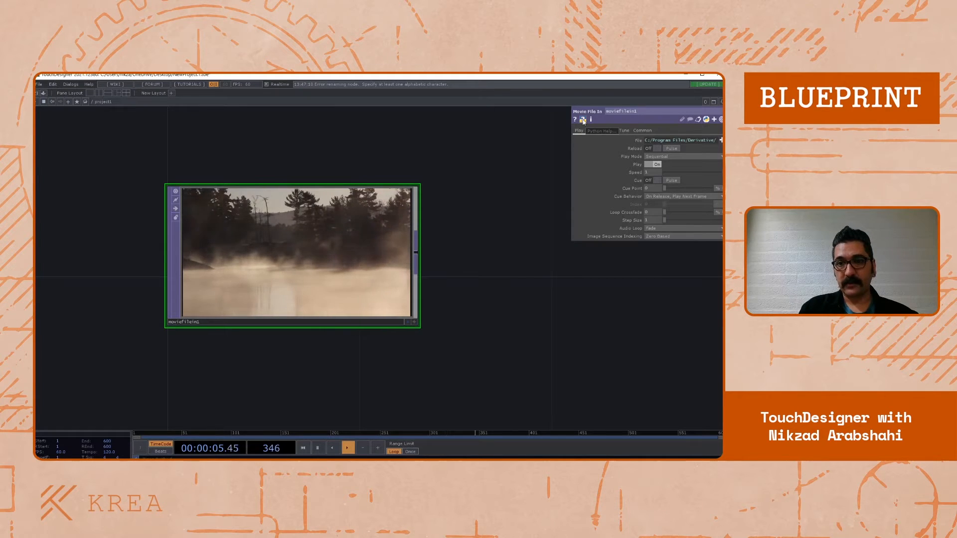
{"action": "left_click", "coordinate": [583, 120]}
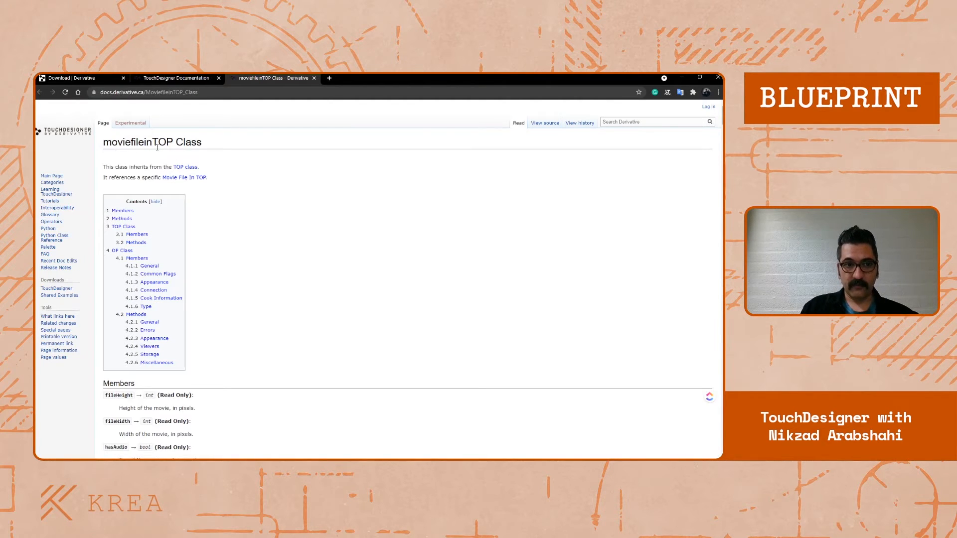
Skim the members on the moviefileinTOP Class reference page and return to TouchDesigner
{"action": "scroll", "coordinate": [316, 205], "scroll_direction": "down", "scroll_amount": 10}
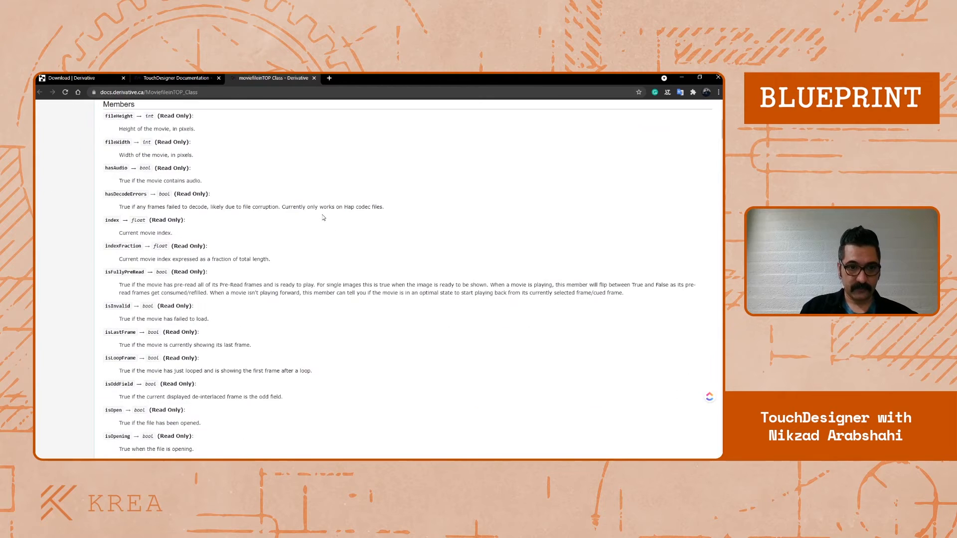
{"action": "scroll", "coordinate": [322, 217], "scroll_direction": "up", "scroll_amount": 10}
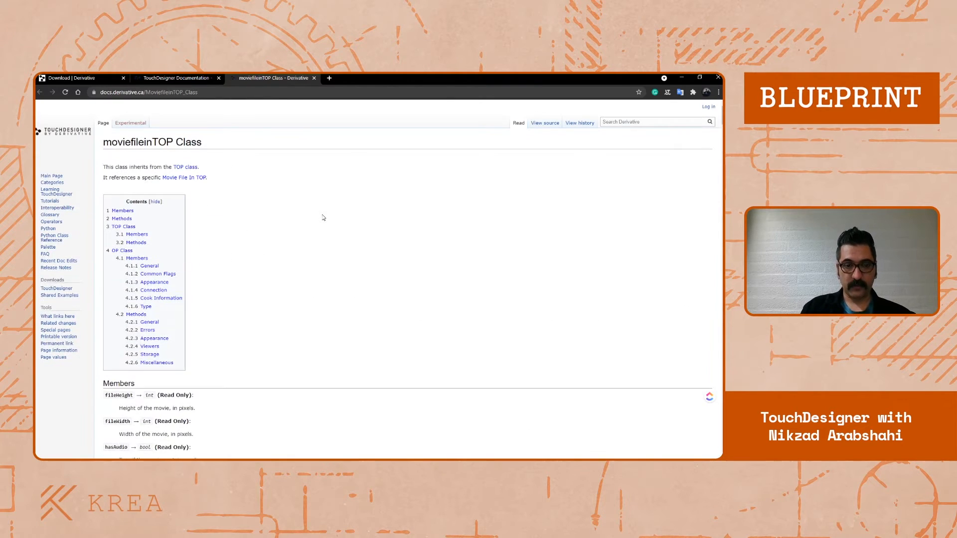
{"action": "key", "text": "alt+Tab"}
Try the Locked to Timeline play mode on the Movie File In TOP, scrubbing the timeline backward and resuming playback
{"action": "left_click_drag", "start_coordinate": [524, 312], "coordinate": [505, 312]}
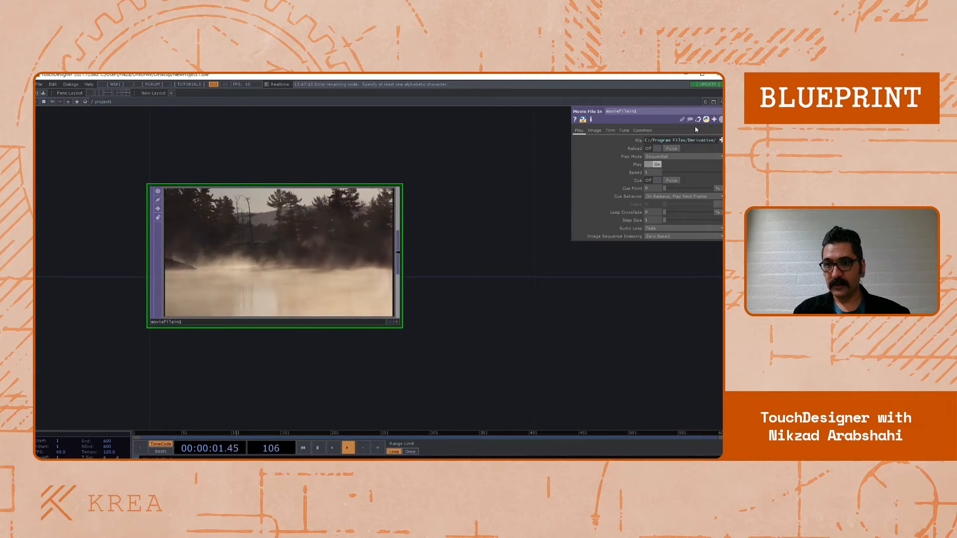
{"action": "left_click_drag", "start_coordinate": [465, 228], "coordinate": [478, 213]}
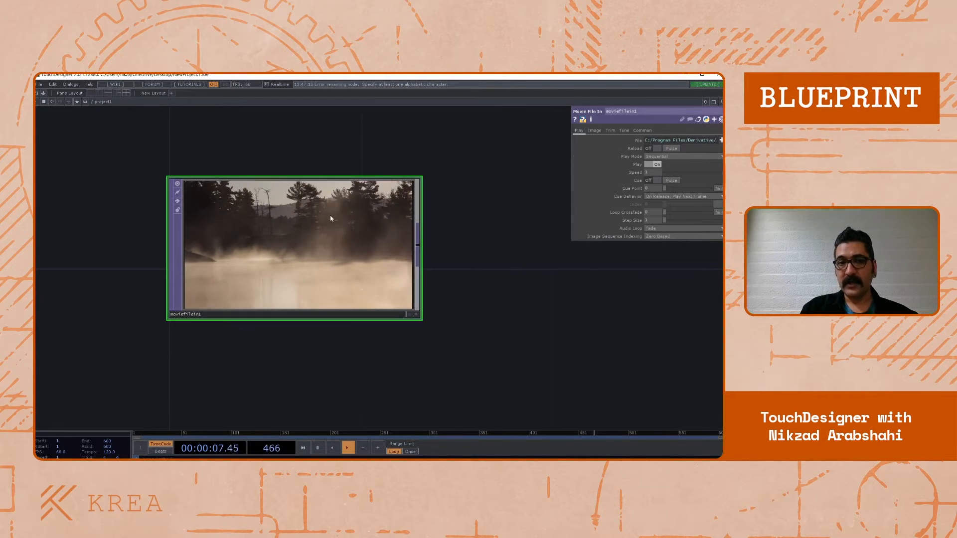
{"action": "left_click_drag", "start_coordinate": [359, 125], "coordinate": [381, 112]}
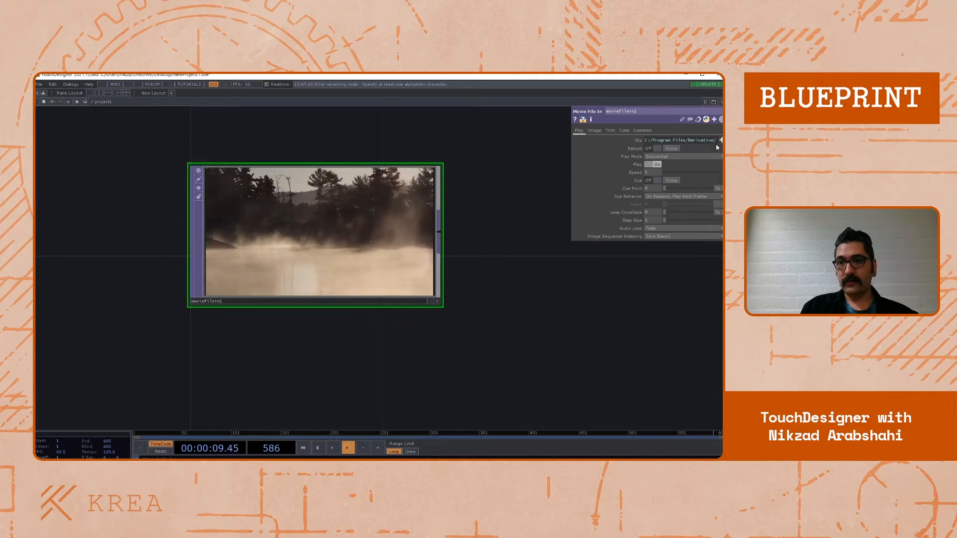
{"action": "left_click_drag", "start_coordinate": [501, 217], "coordinate": [500, 204]}
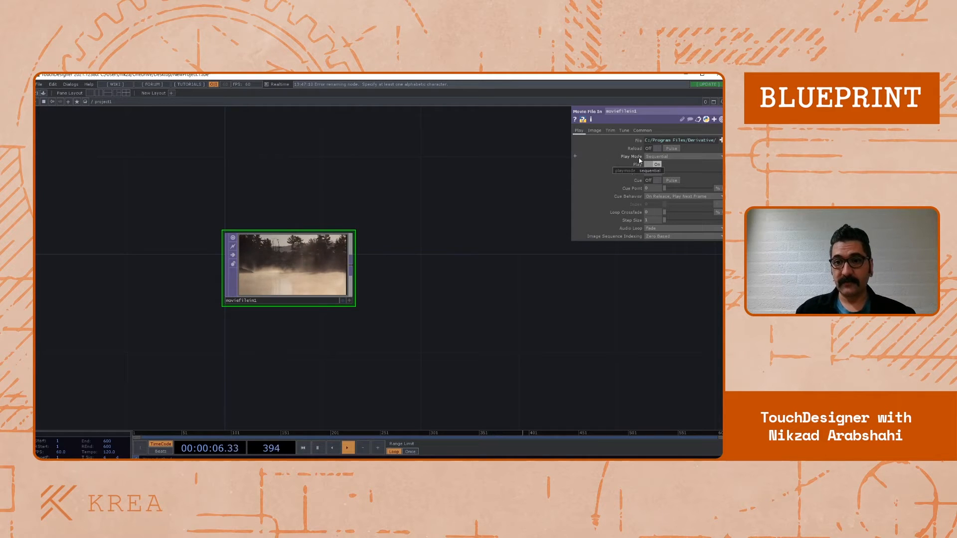
{"action": "left_click", "coordinate": [687, 157]}
{"action": "left_click", "coordinate": [682, 164]}
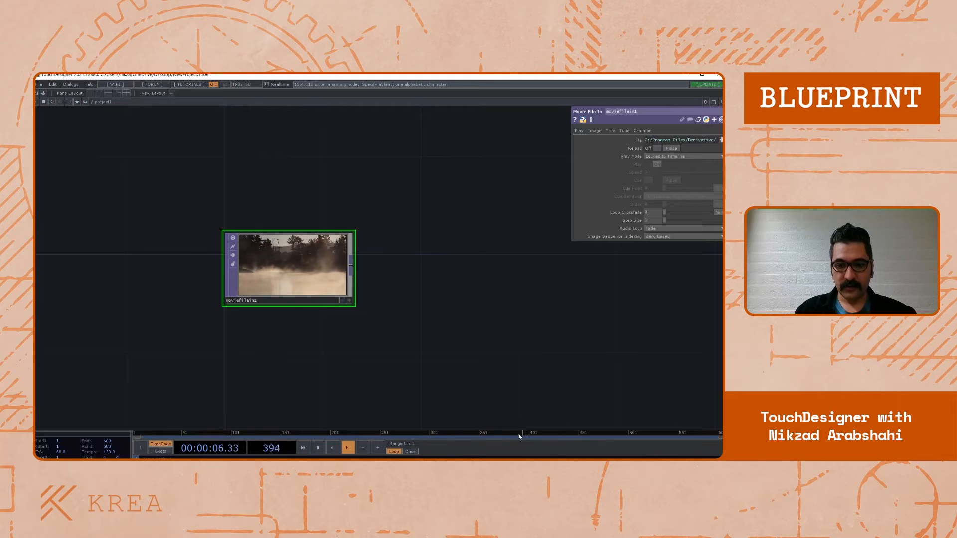
{"action": "left_click_drag", "start_coordinate": [540, 435], "coordinate": [379, 437]}
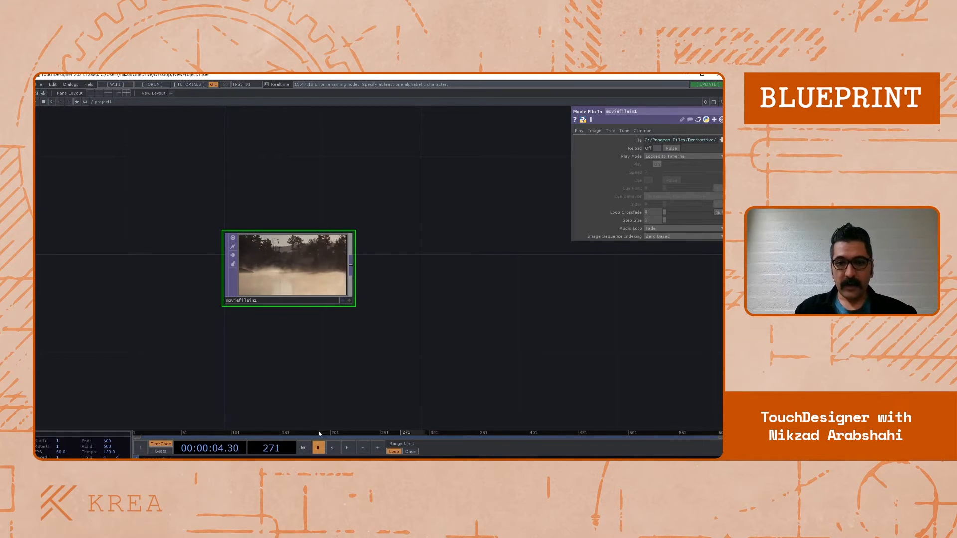
{"action": "left_click", "coordinate": [348, 447]}
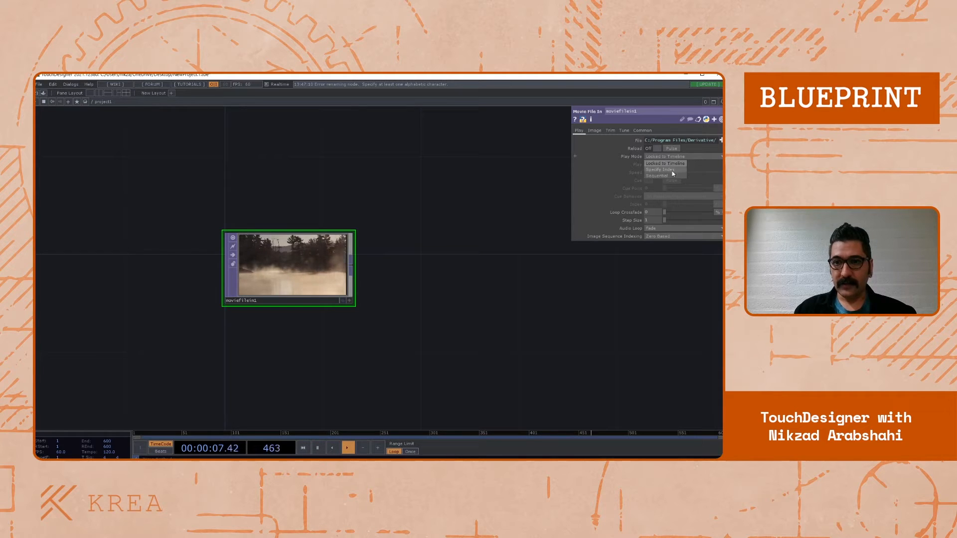
Try the Specify Index play mode with the Index parameter expanded and its unit choices viewed, and return Play Mode to Sequential
{"action": "left_click", "coordinate": [681, 171]}
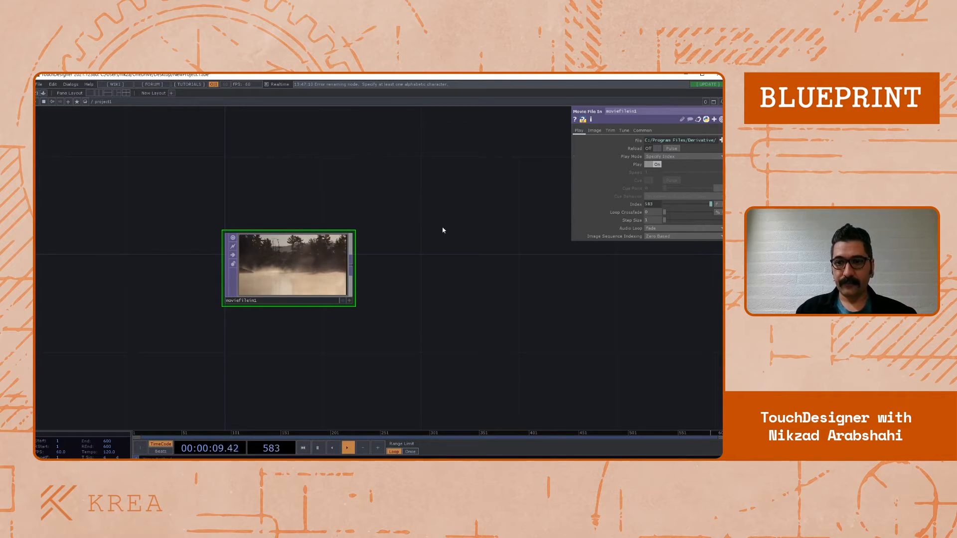
{"action": "left_click", "coordinate": [614, 205]}
{"action": "left_click", "coordinate": [607, 212]}
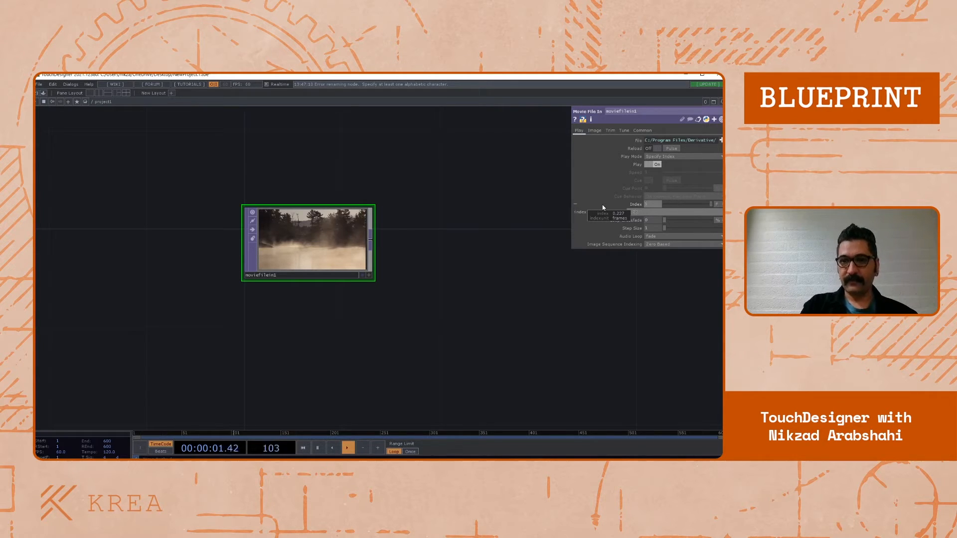
{"action": "left_click", "coordinate": [718, 206]}
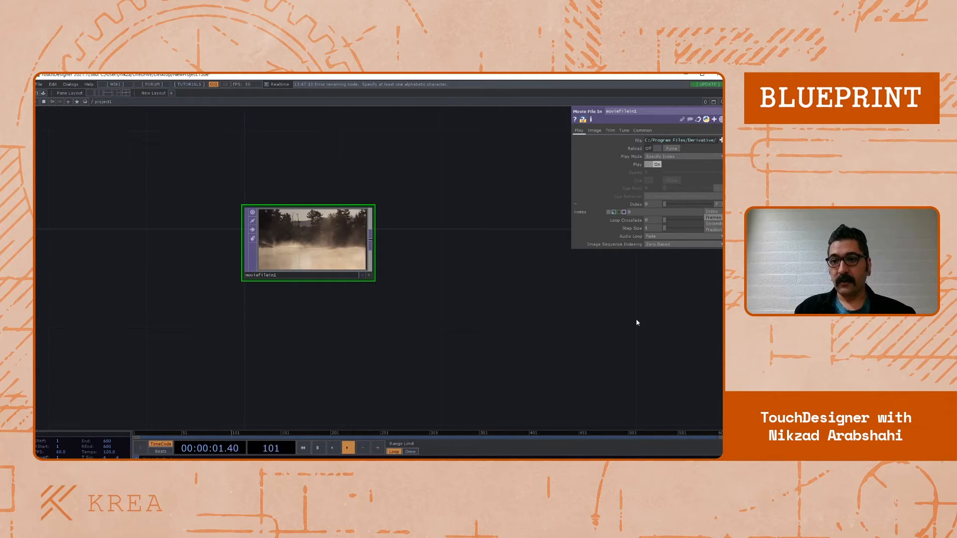
{"action": "left_click", "coordinate": [670, 157]}
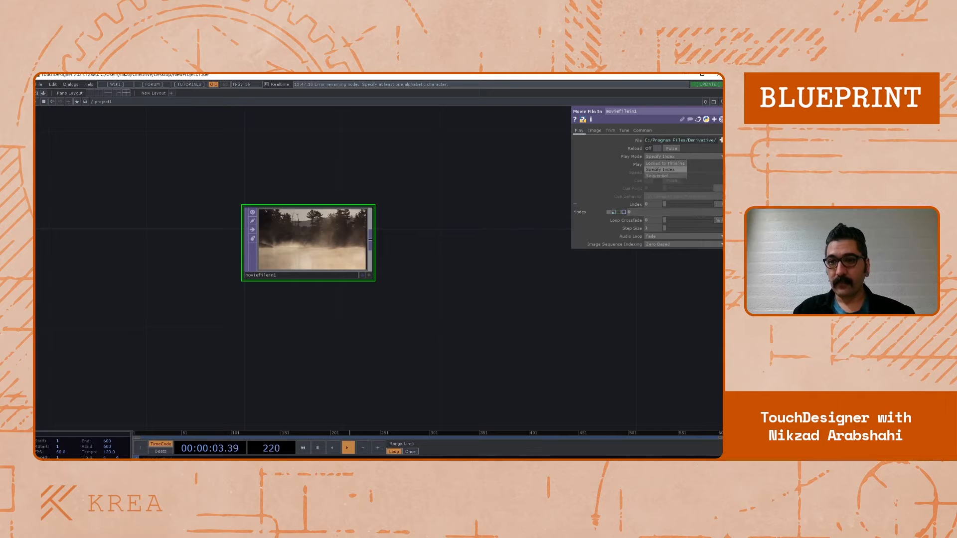
{"action": "left_click", "coordinate": [658, 176]}
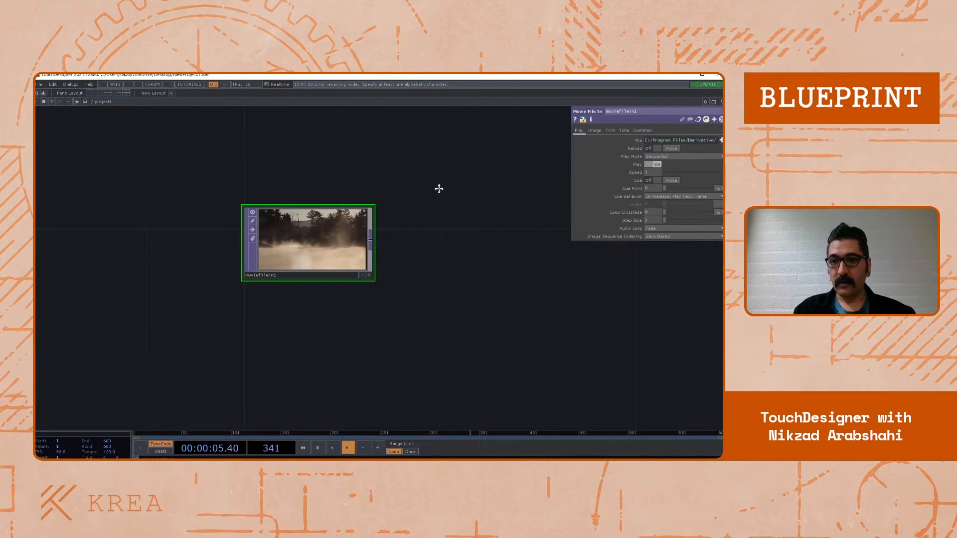
Set the Movie File In TOP's Cue Point to about 0.17
{"action": "left_click_drag", "start_coordinate": [439, 189], "coordinate": [456, 182]}
{"action": "left_click_drag", "start_coordinate": [433, 292], "coordinate": [445, 291]}
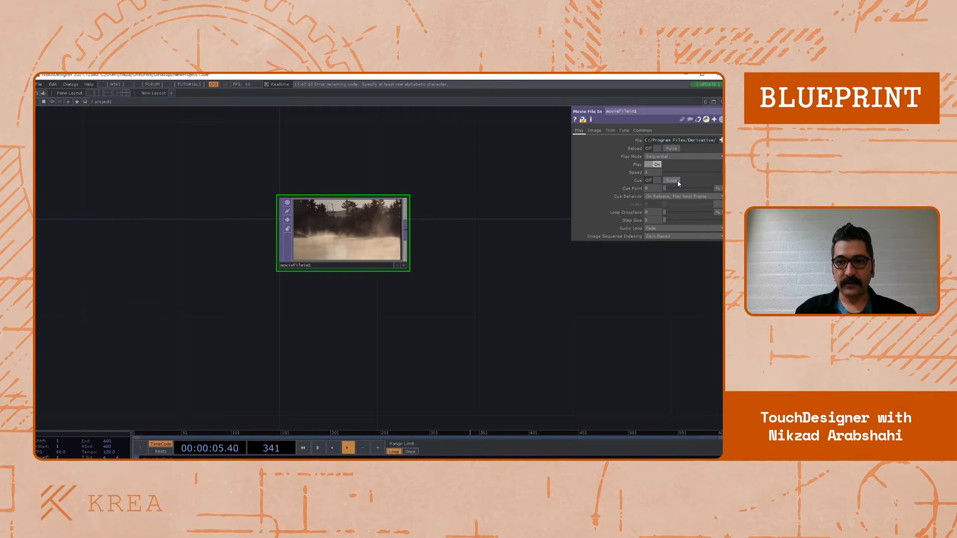
{"action": "scroll", "coordinate": [343, 232], "scroll_direction": "up", "scroll_amount": 3}
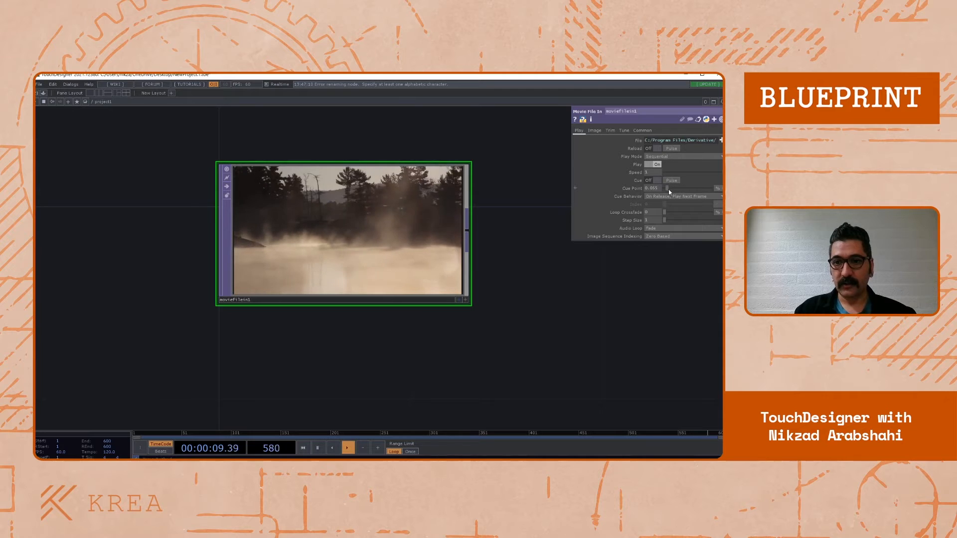
{"action": "left_click_drag", "start_coordinate": [668, 190], "coordinate": [674, 192]}
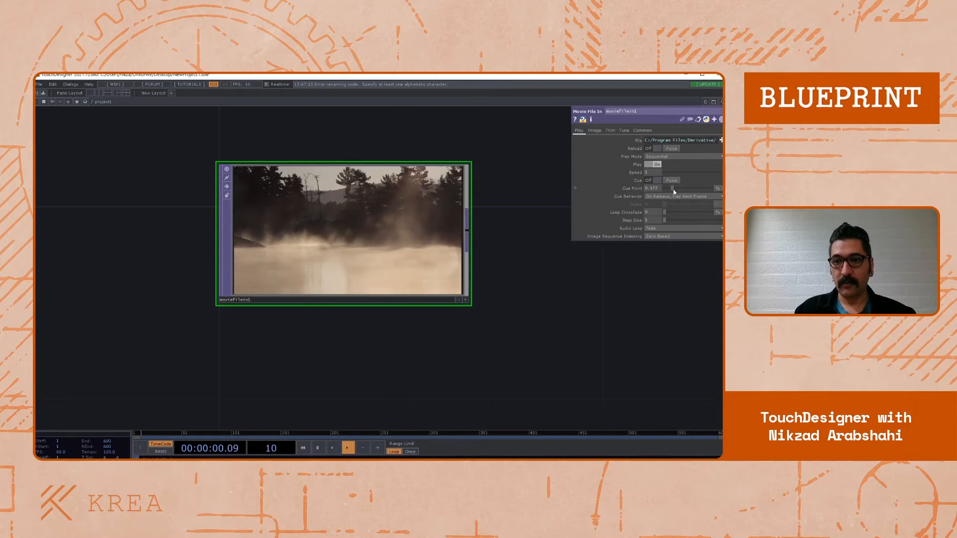
Try a Cue Point of 10 measured in Frames, and return its unit to Fraction with the value 0
{"action": "left_click", "coordinate": [721, 189]}
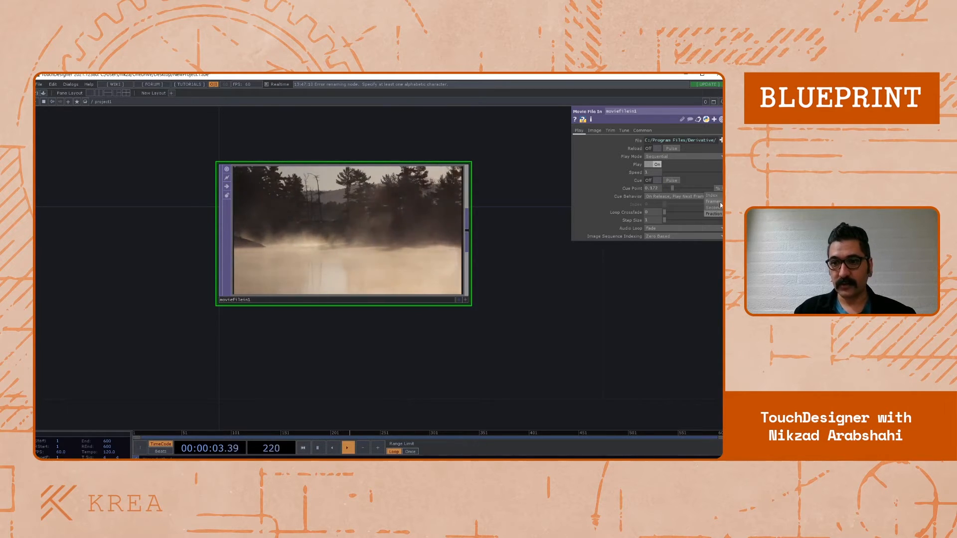
{"action": "left_click", "coordinate": [713, 202]}
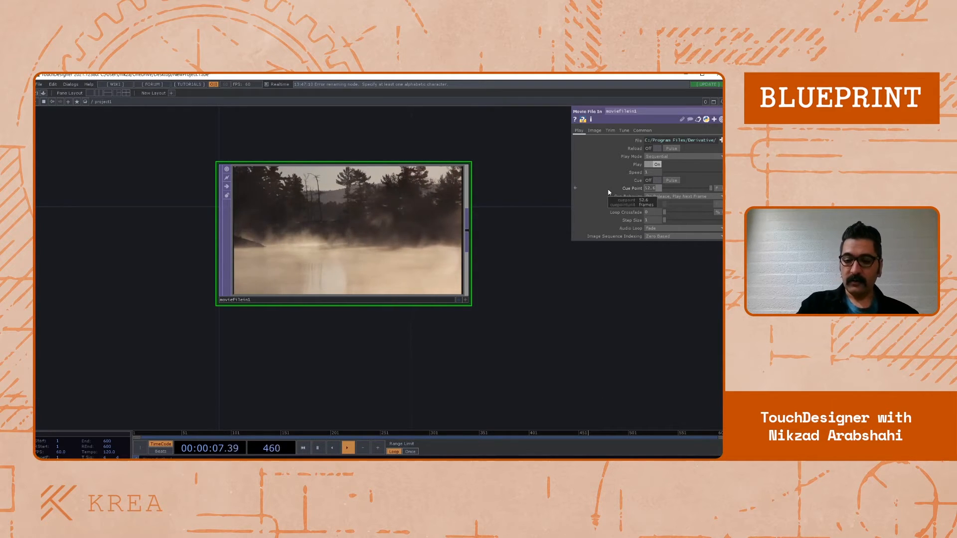
{"action": "type", "text": "10"}
{"action": "key", "text": "Return"}
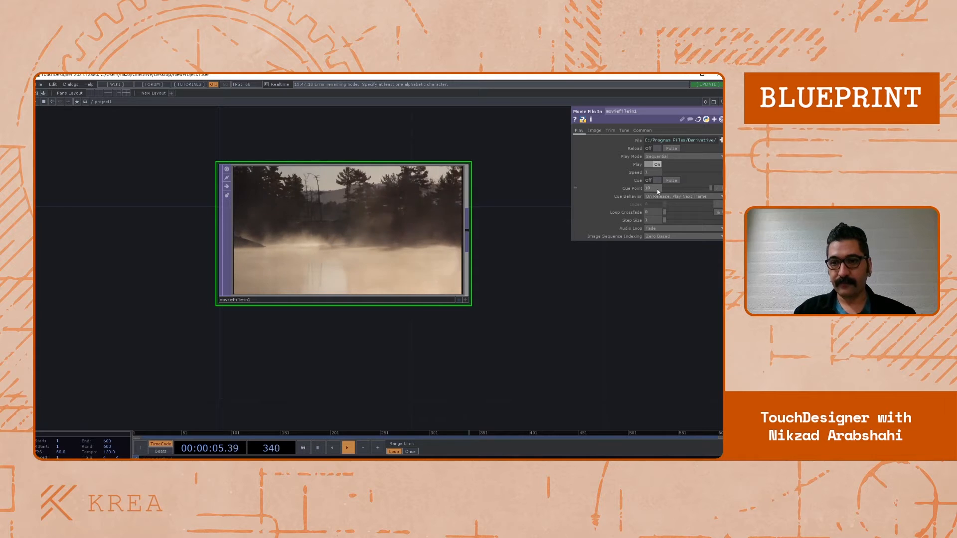
{"action": "left_click", "coordinate": [717, 189]}
{"action": "left_click", "coordinate": [717, 215]}
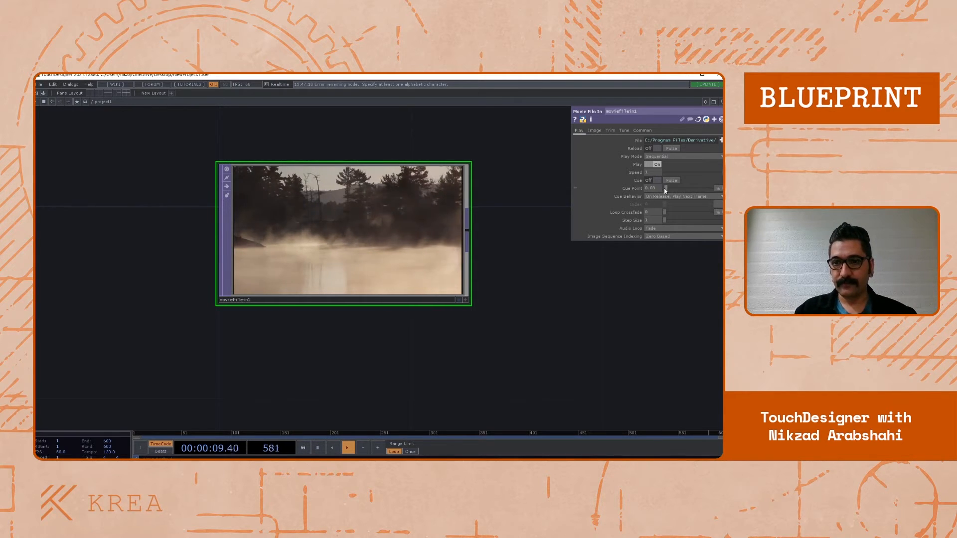
Raise the Movie File In TOP's Loop Crossfade slightly, to about 0.01
{"action": "left_click_drag", "start_coordinate": [523, 180], "coordinate": [526, 158]}
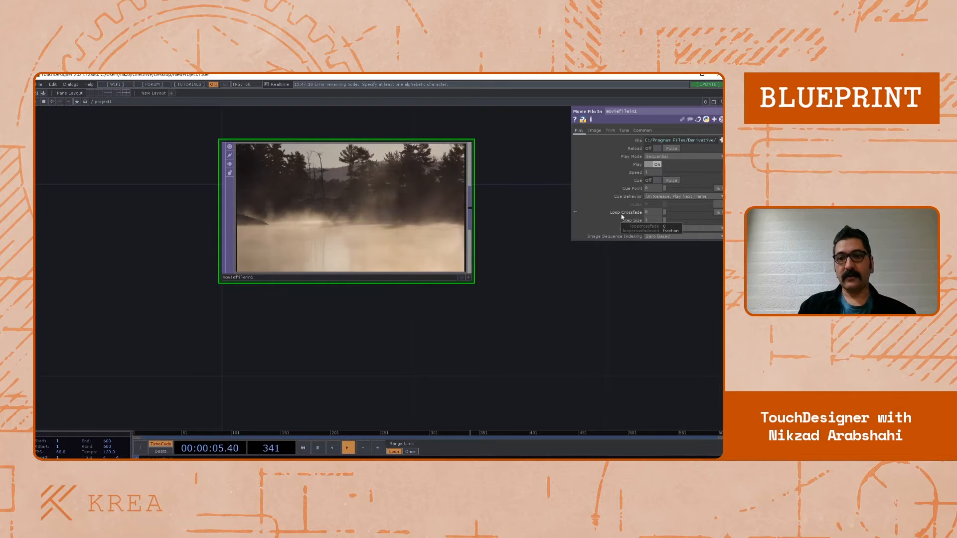
{"action": "left_click_drag", "start_coordinate": [503, 261], "coordinate": [521, 271]}
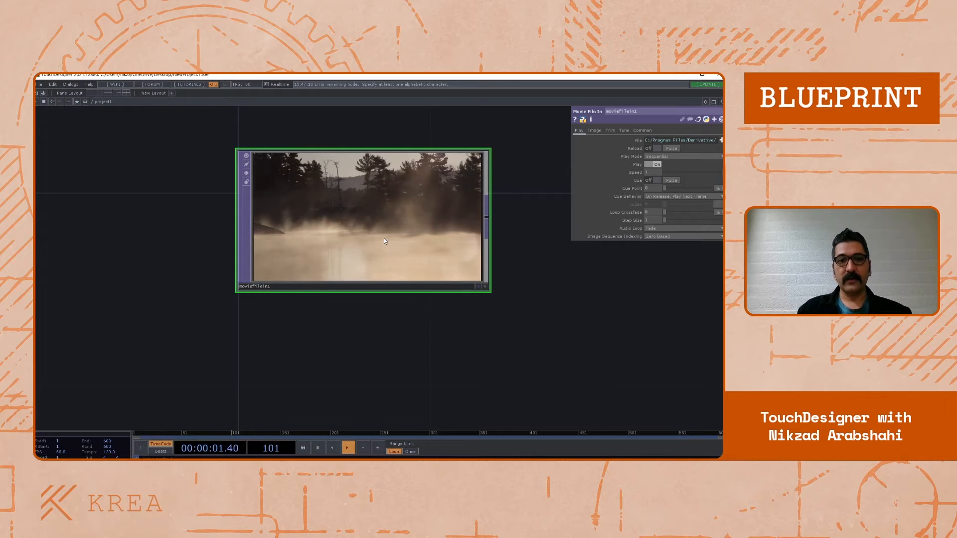
{"action": "left_click_drag", "start_coordinate": [385, 339], "coordinate": [363, 339]}
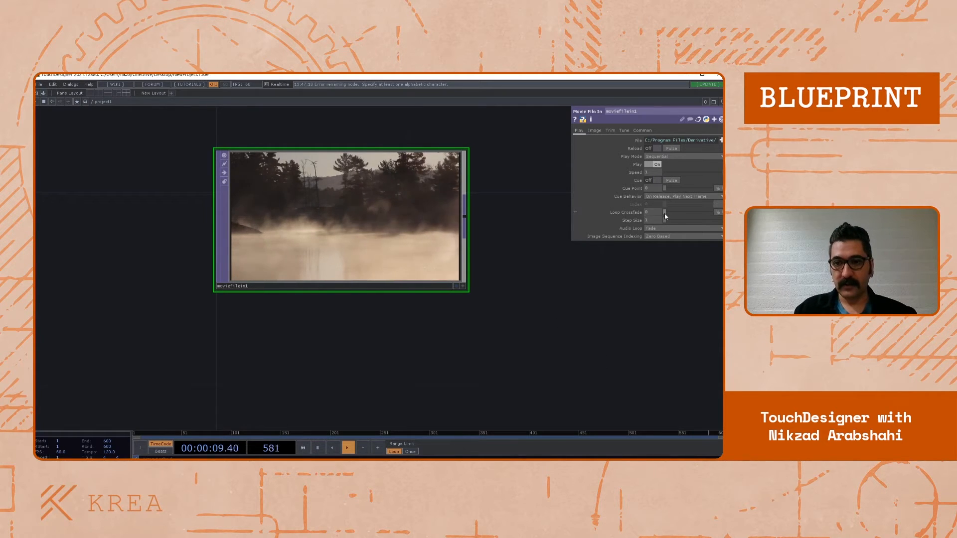
{"action": "left_click_drag", "start_coordinate": [665, 213], "coordinate": [669, 215]}
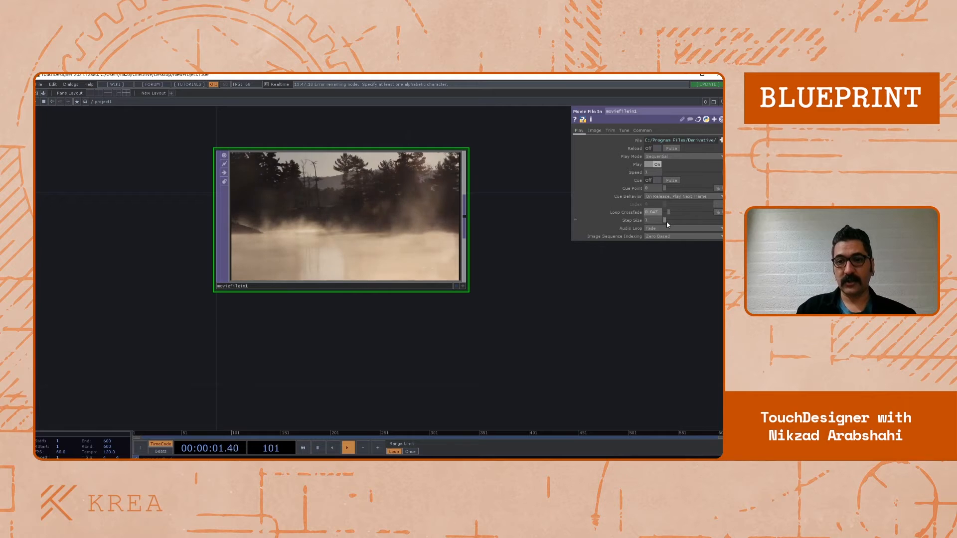
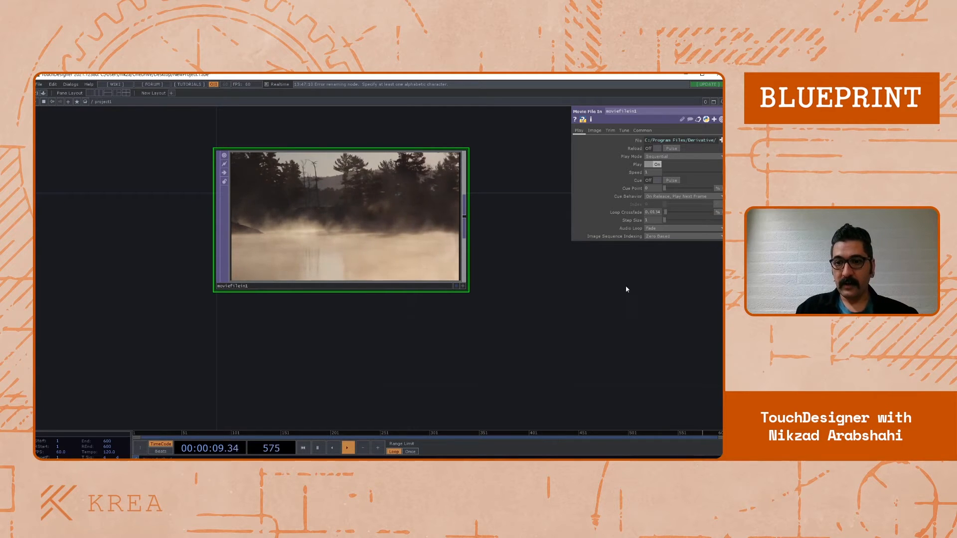
Review the Audio Loop options and the Image parameters of the Movie File In TOP
{"action": "left_click_drag", "start_coordinate": [679, 262], "coordinate": [668, 261]}
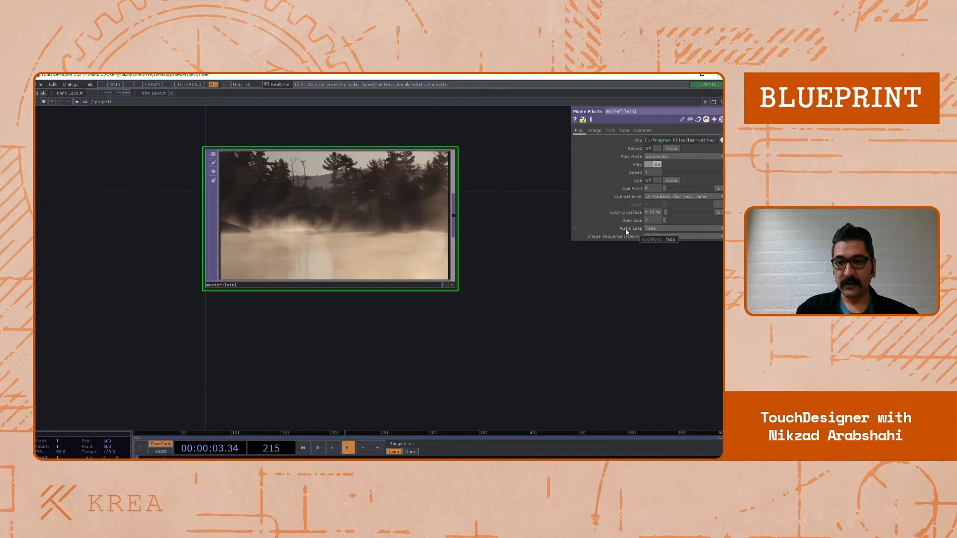
{"action": "left_click", "coordinate": [663, 229]}
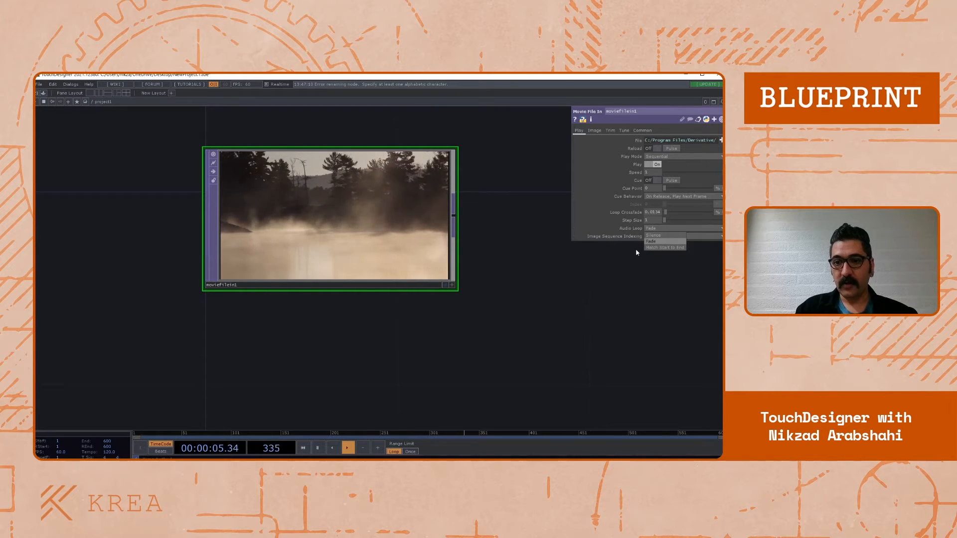
{"action": "left_click", "coordinate": [613, 268]}
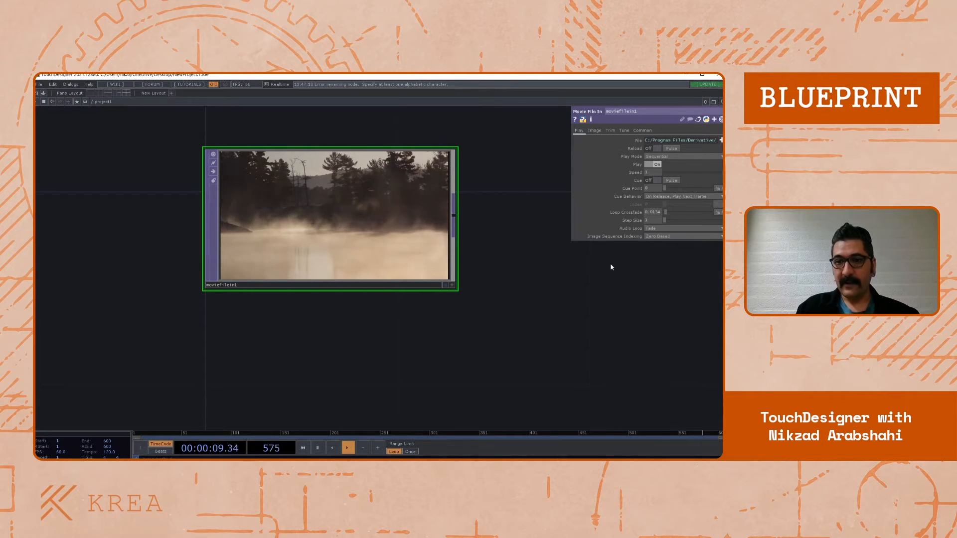
{"action": "left_click", "coordinate": [595, 130]}
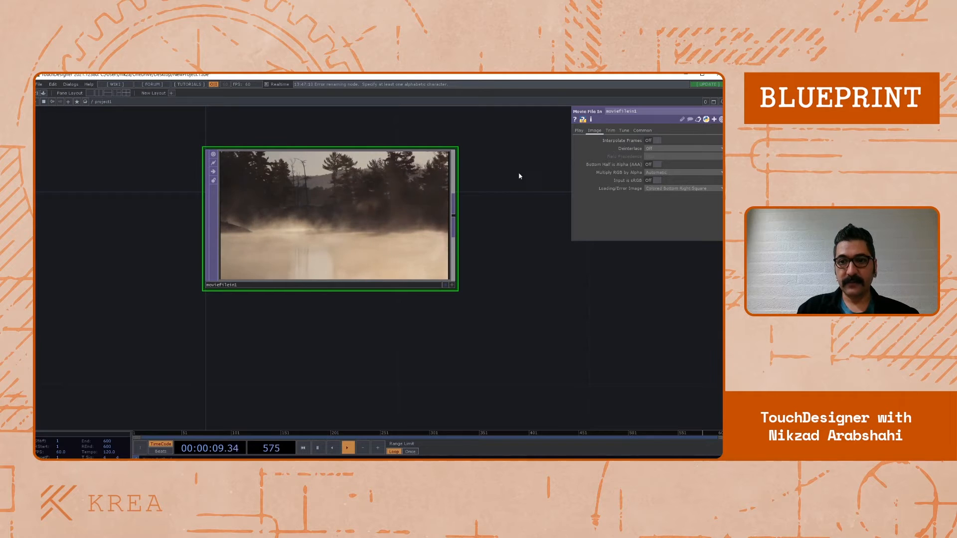
{"action": "scroll", "coordinate": [374, 181], "scroll_direction": "up", "scroll_amount": 2}
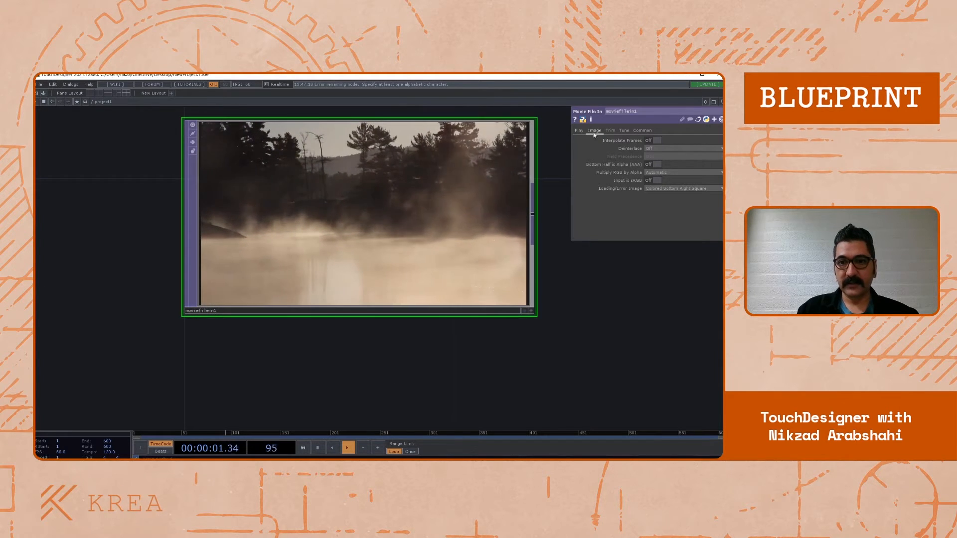
Set the Movie File In TOP's playback Speed to -1 so the movie plays in reverse
{"action": "left_click", "coordinate": [579, 130]}
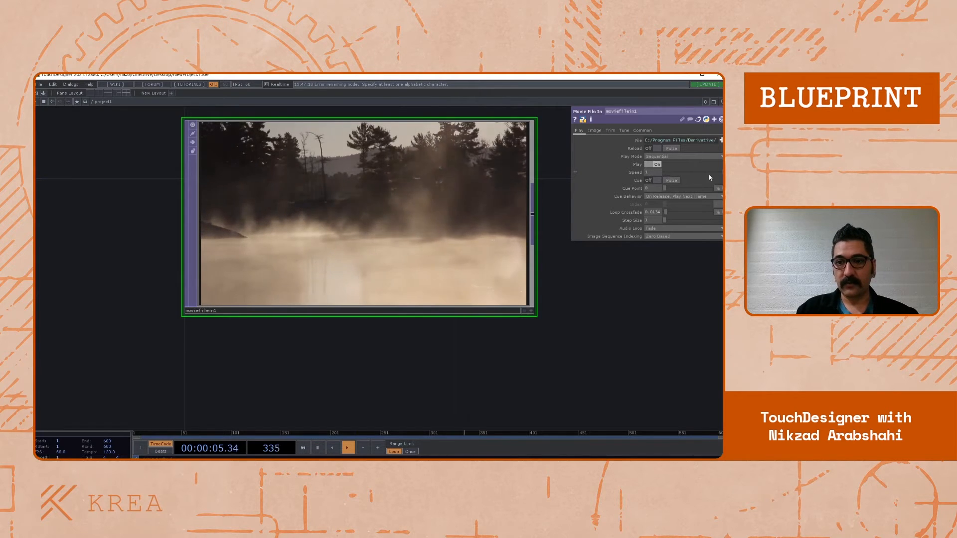
{"action": "left_click_drag", "start_coordinate": [711, 172], "coordinate": [677, 173]}
{"action": "left_click", "coordinate": [654, 172]}
{"action": "type", "text": "1"}
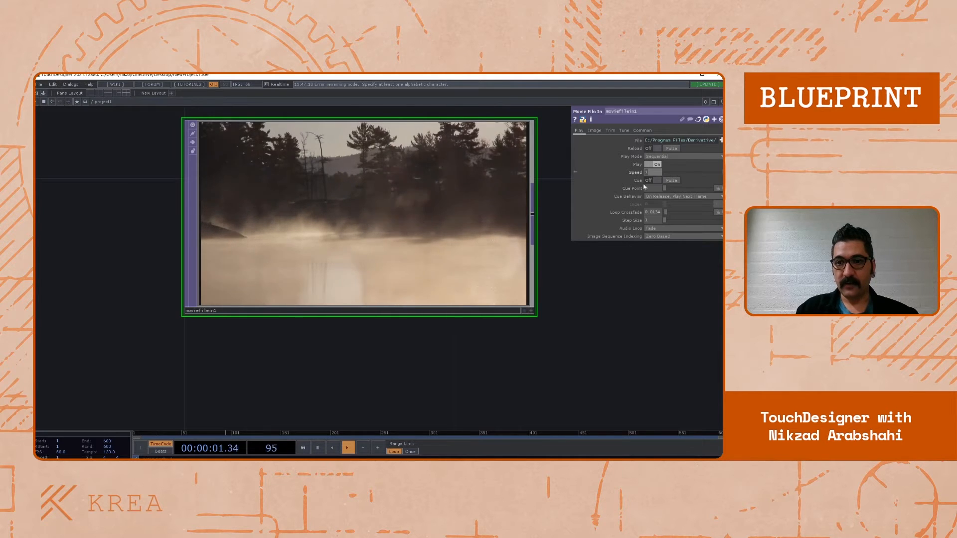
{"action": "key", "text": "Return"}
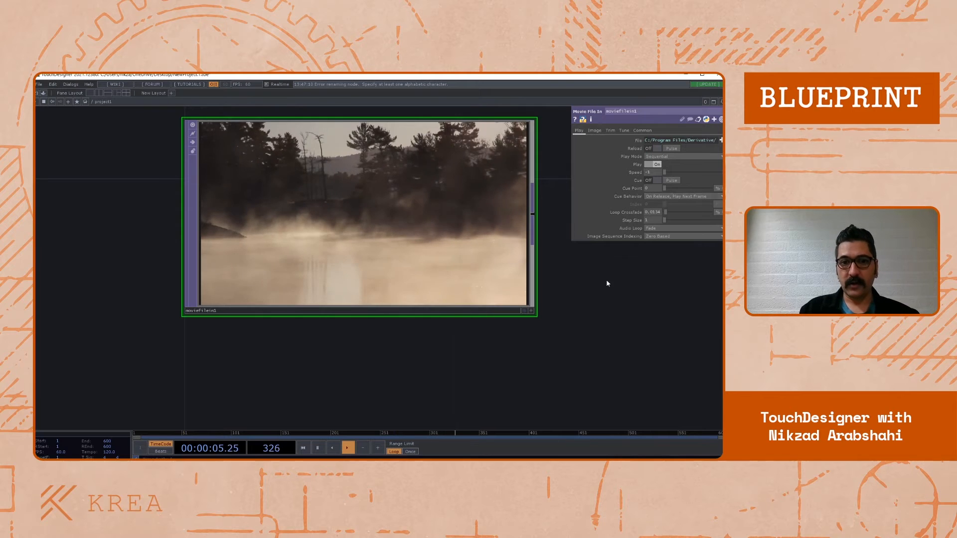
{"action": "left_click_drag", "start_coordinate": [410, 364], "coordinate": [392, 374]}
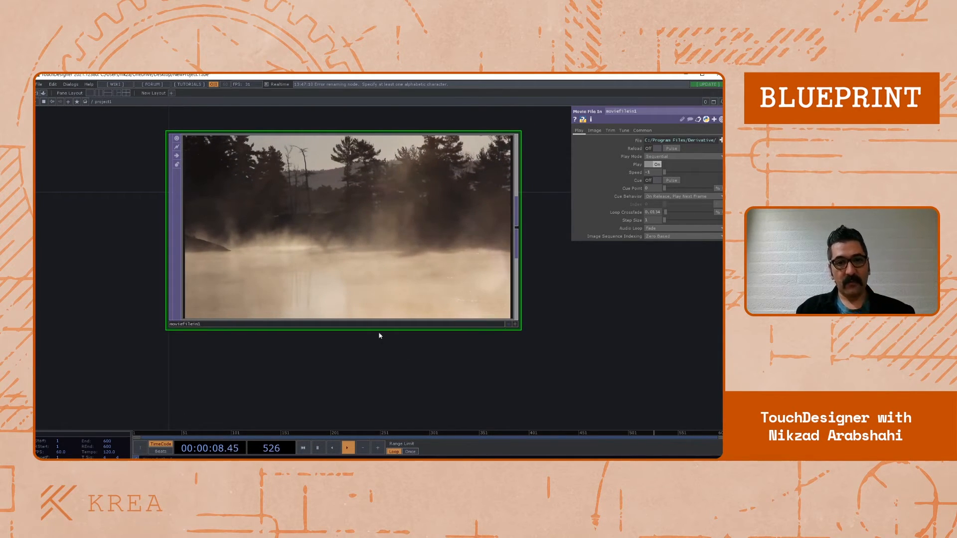
Slow the Movie File In TOP's forward playback by lowering Speed to about 0.25, and inspect the footage up close
{"action": "left_click_drag", "start_coordinate": [349, 205], "coordinate": [341, 209]}
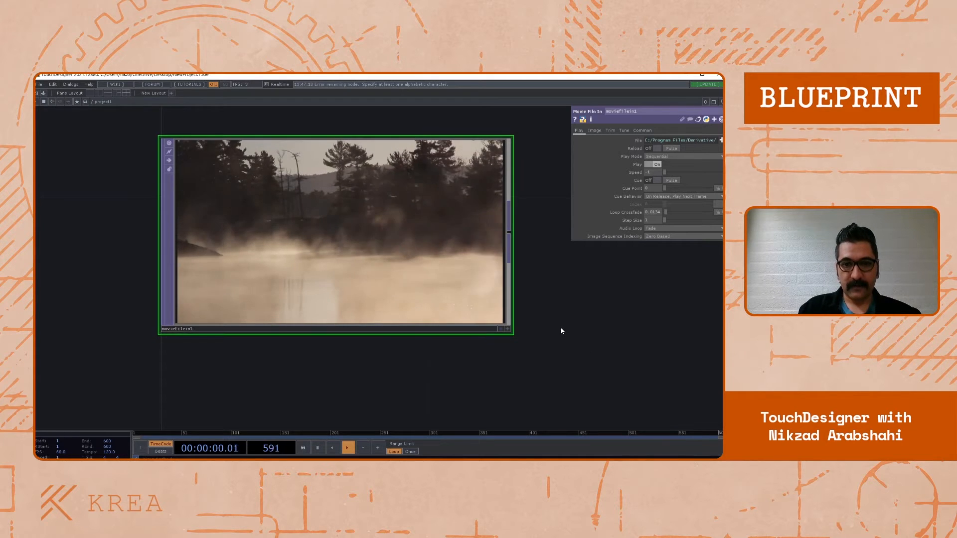
{"action": "left_click_drag", "start_coordinate": [418, 295], "coordinate": [417, 312]}
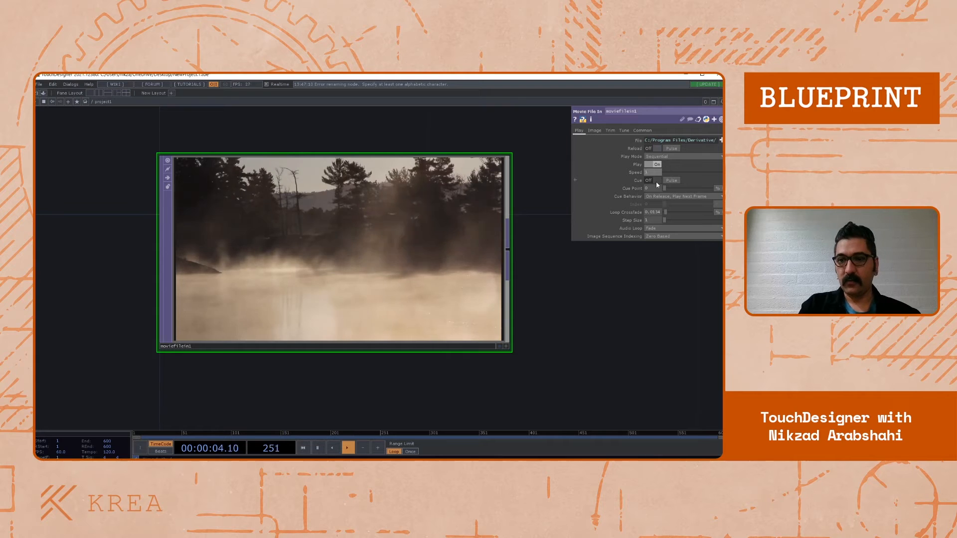
{"action": "left_click_drag", "start_coordinate": [720, 173], "coordinate": [686, 176]}
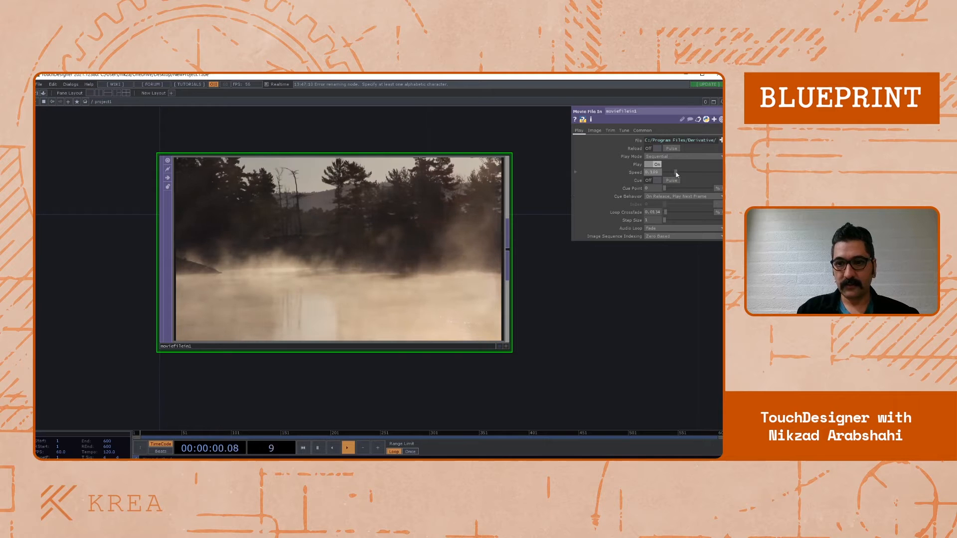
{"action": "scroll", "coordinate": [405, 214], "scroll_direction": "up", "scroll_amount": 5}
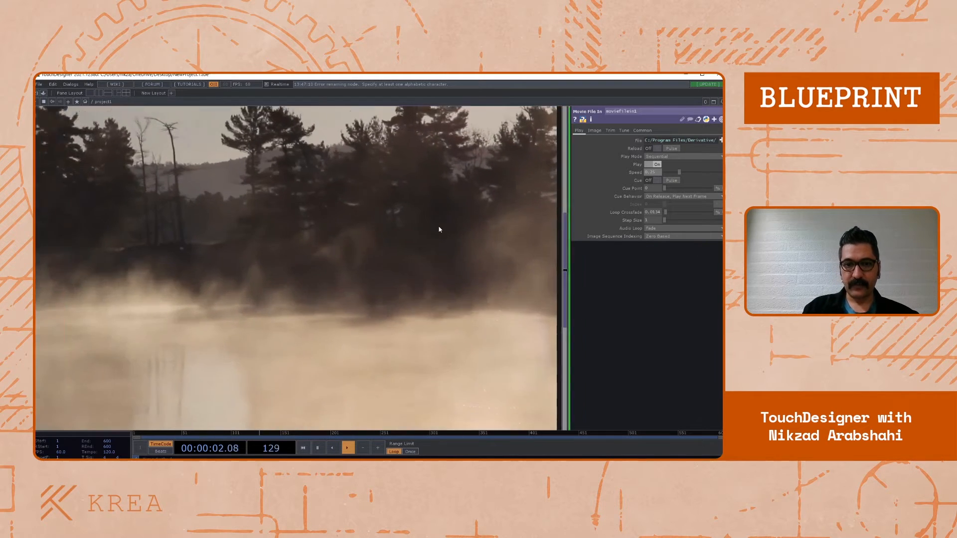
{"action": "scroll", "coordinate": [337, 208], "scroll_direction": "up", "scroll_amount": 3}
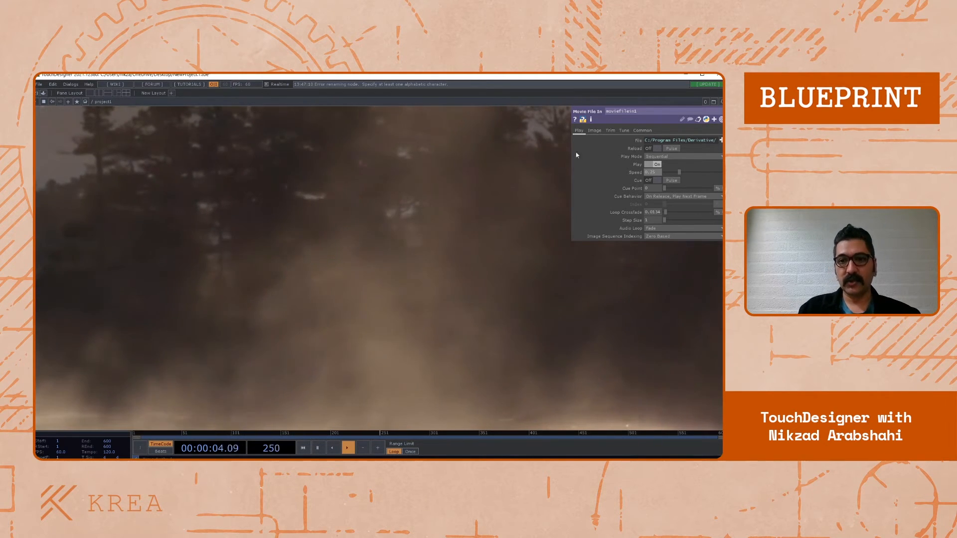
Compare the slowed playback with the Movie File In TOP's Interpolate Frames option turned on and off again
{"action": "left_click", "coordinate": [594, 130]}
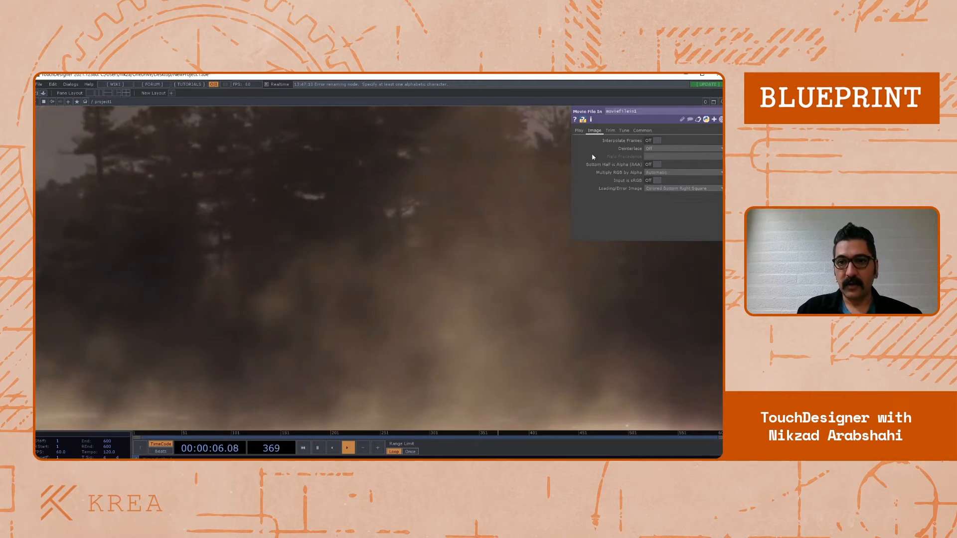
{"action": "left_click", "coordinate": [650, 141]}
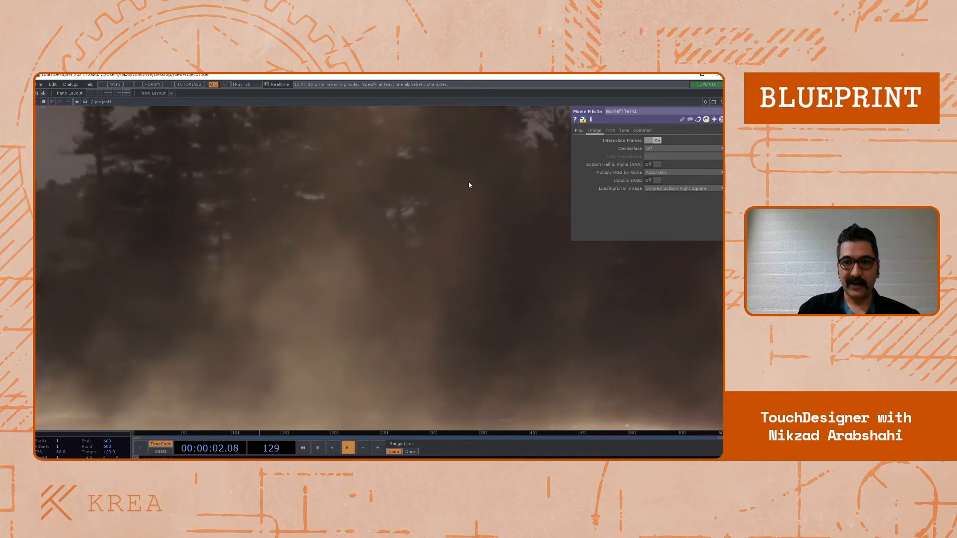
{"action": "left_click", "coordinate": [655, 141]}
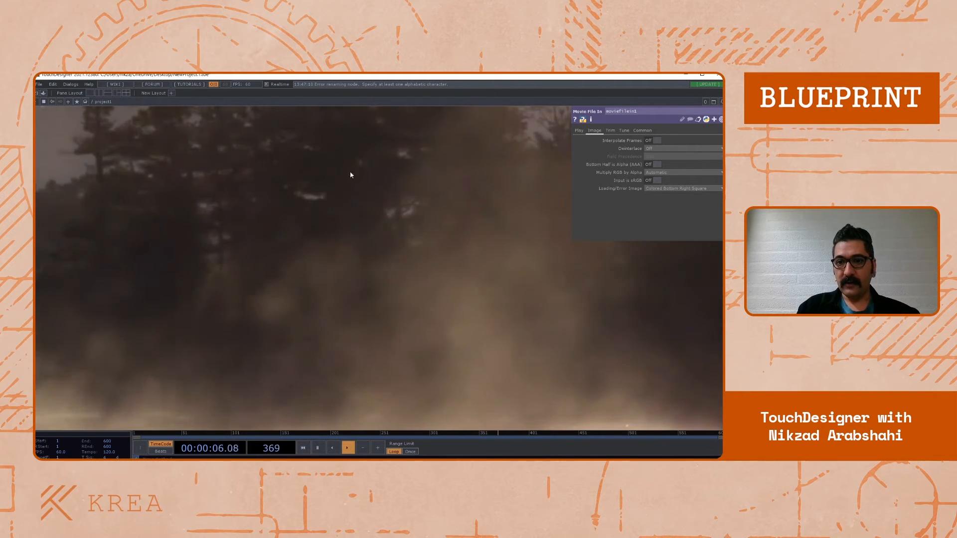
Try the Input is sRGB option on the movie image and switch it back off
{"action": "left_click_drag", "start_coordinate": [698, 327], "coordinate": [536, 205]}
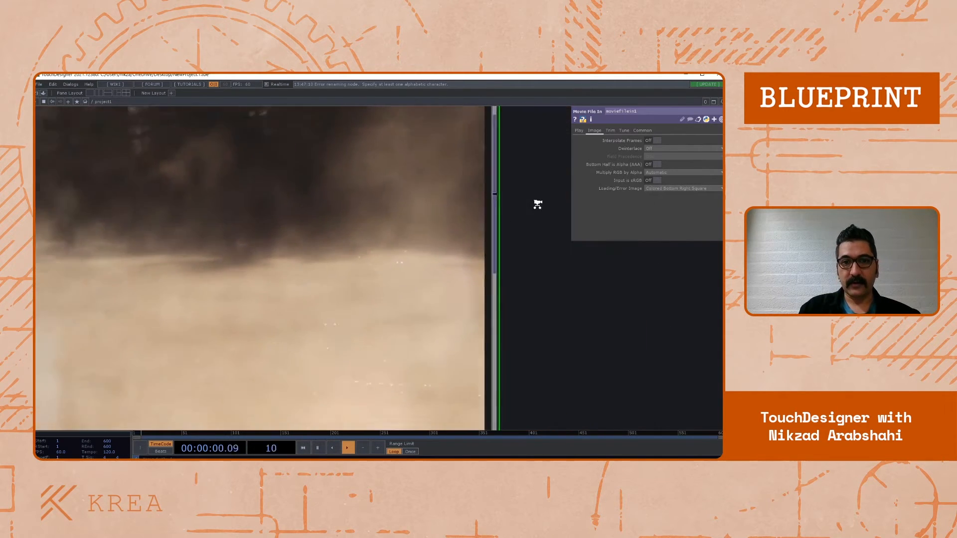
{"action": "scroll", "coordinate": [537, 204], "scroll_direction": "down", "scroll_amount": 2}
{"action": "left_click_drag", "start_coordinate": [568, 318], "coordinate": [577, 361]}
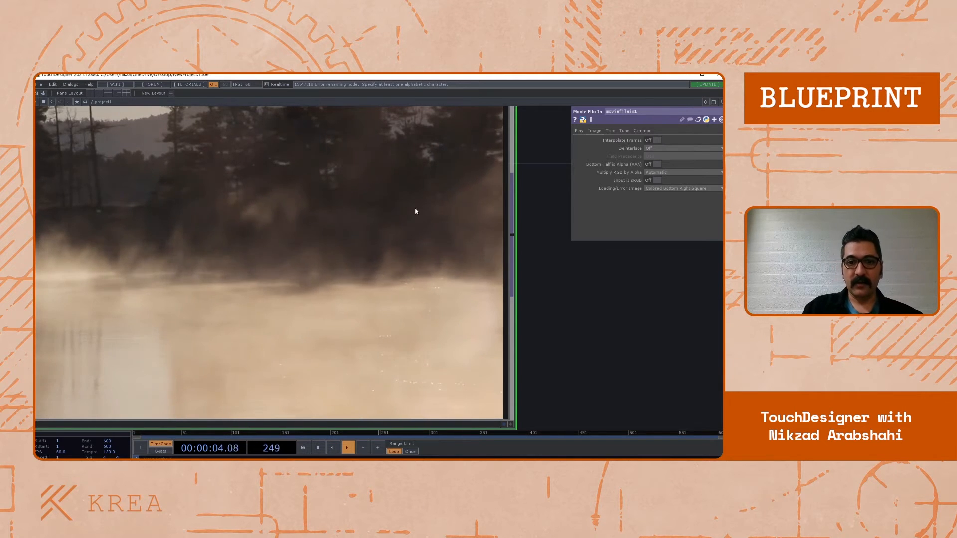
{"action": "left_click", "coordinate": [650, 181]}
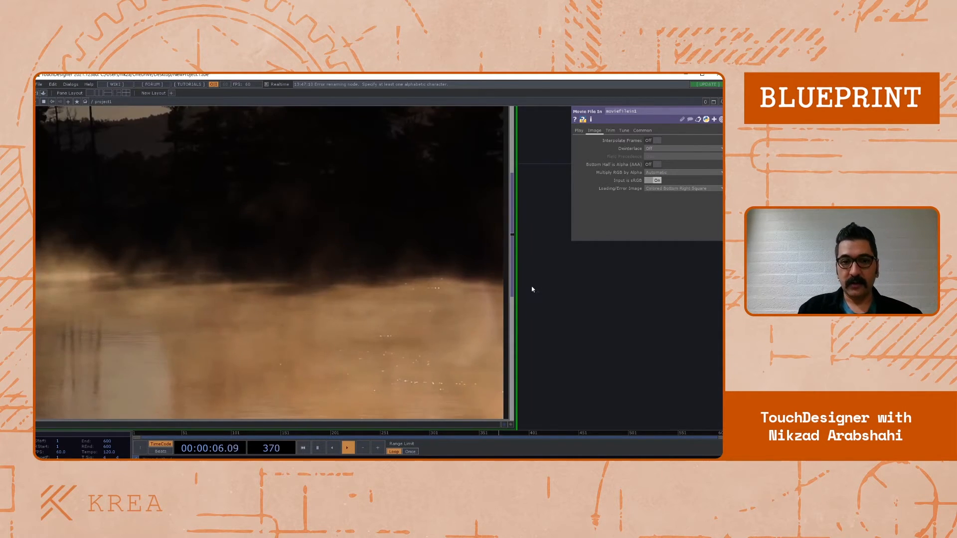
{"action": "scroll", "coordinate": [532, 289], "scroll_direction": "down", "scroll_amount": 4}
{"action": "left_click", "coordinate": [654, 180]}
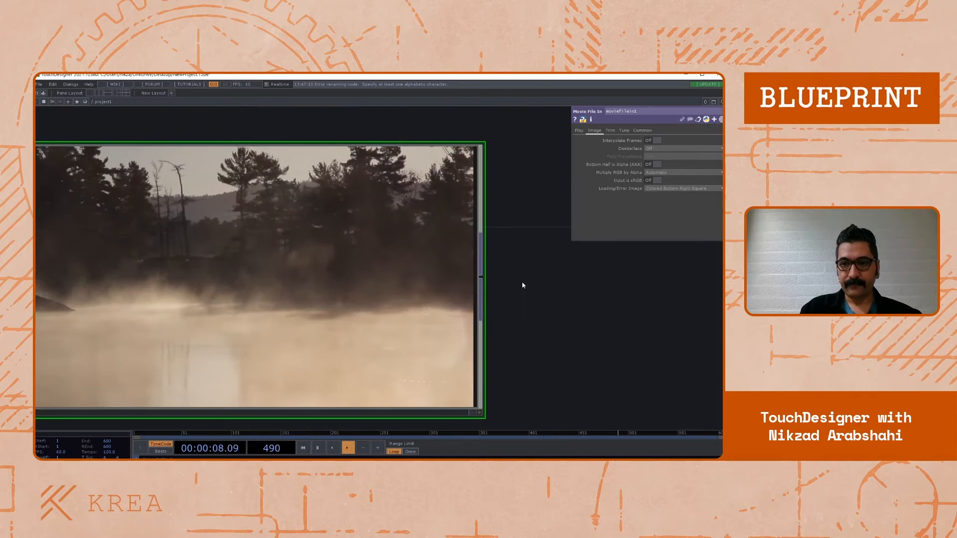
Turn on Interpolate Frames and enable Trim, with Trim Start at about 0.22 and Trim End at about 0.48
{"action": "left_click", "coordinate": [595, 131]}
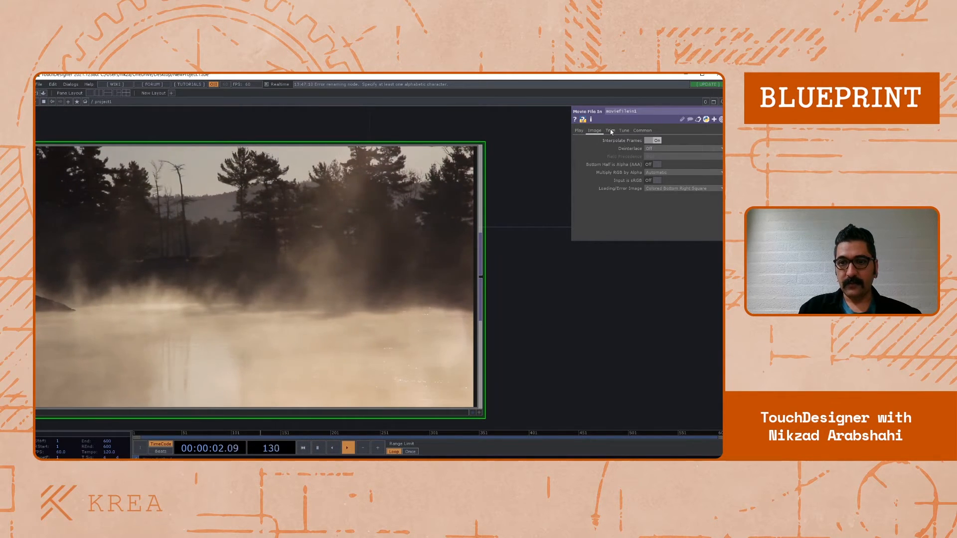
{"action": "left_click", "coordinate": [610, 131]}
{"action": "scroll", "coordinate": [572, 297], "scroll_direction": "up", "scroll_amount": 3}
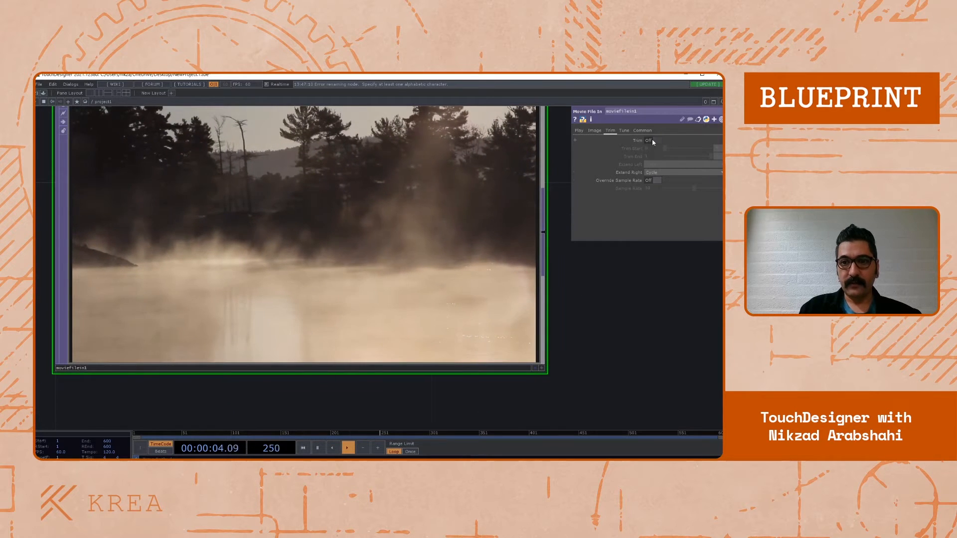
{"action": "key", "text": "h"}
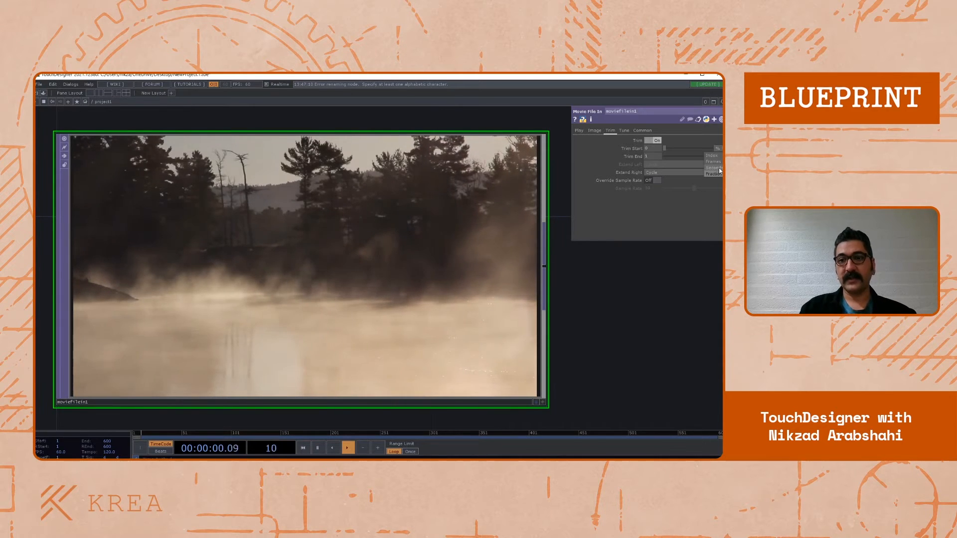
{"action": "left_click_drag", "start_coordinate": [667, 151], "coordinate": [687, 160]}
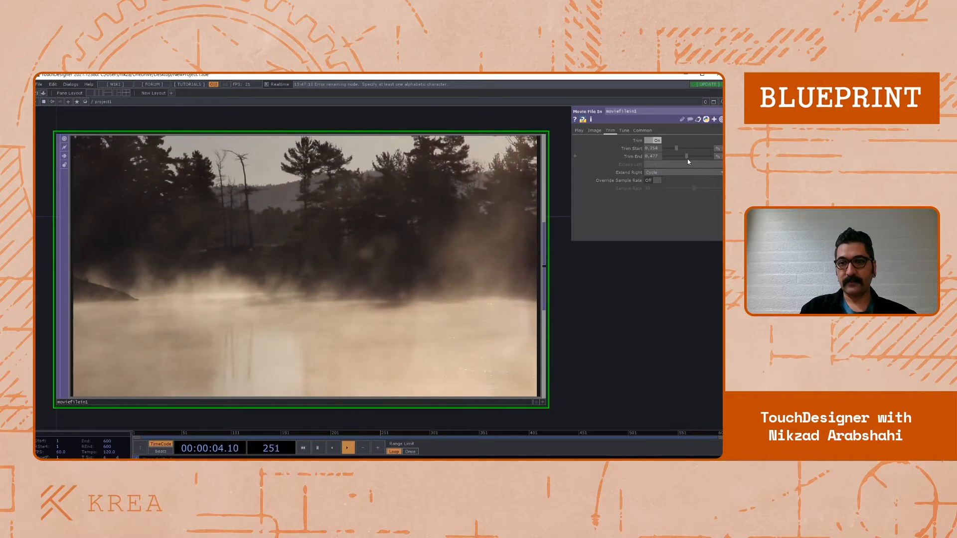
{"action": "left_click_drag", "start_coordinate": [602, 306], "coordinate": [592, 308]}
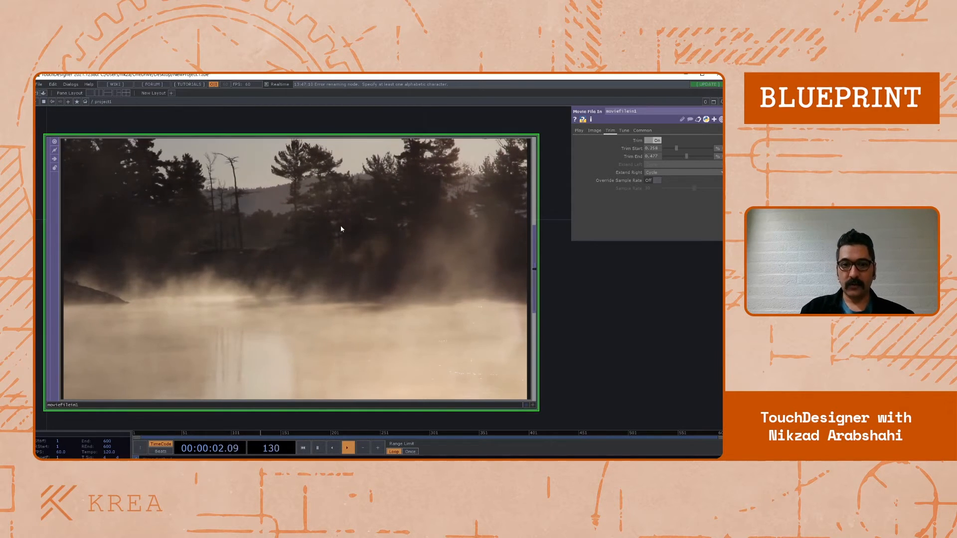
{"action": "left_click_drag", "start_coordinate": [583, 333], "coordinate": [597, 304]}
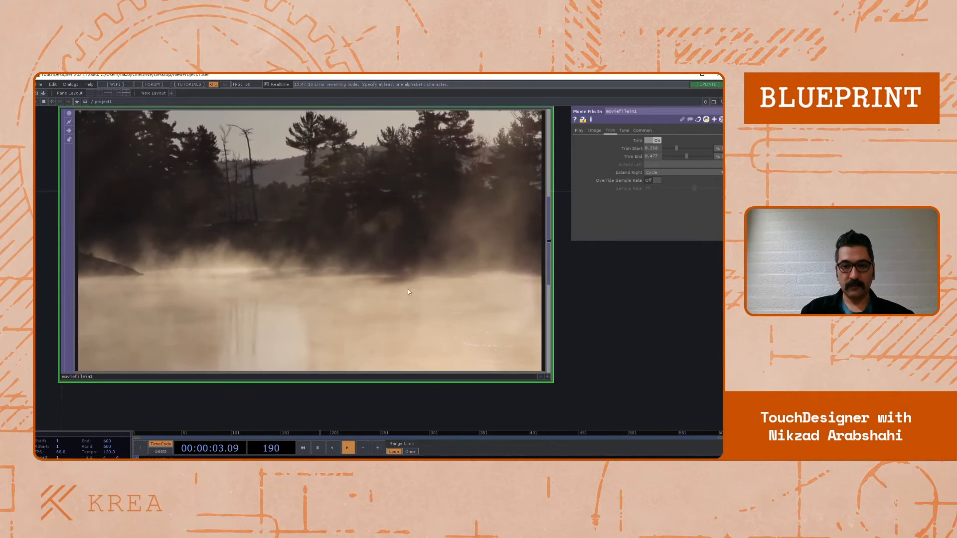
Try the Hold option for the trimmed movie's Extend Right behaviour, and return it to Cycle
{"action": "left_click", "coordinate": [659, 172]}
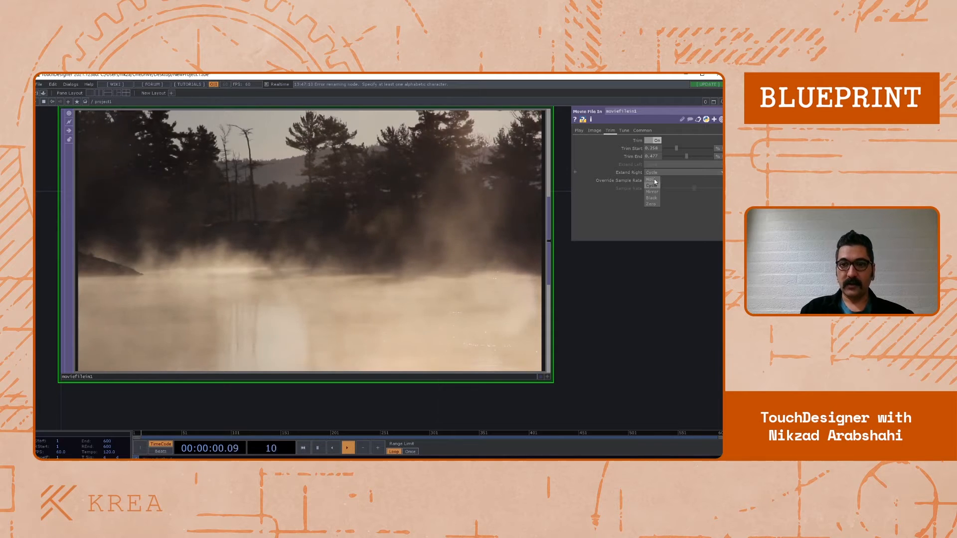
{"action": "left_click", "coordinate": [651, 180]}
{"action": "middle_click_drag", "start_coordinate": [272, 263], "coordinate": [267, 286]}
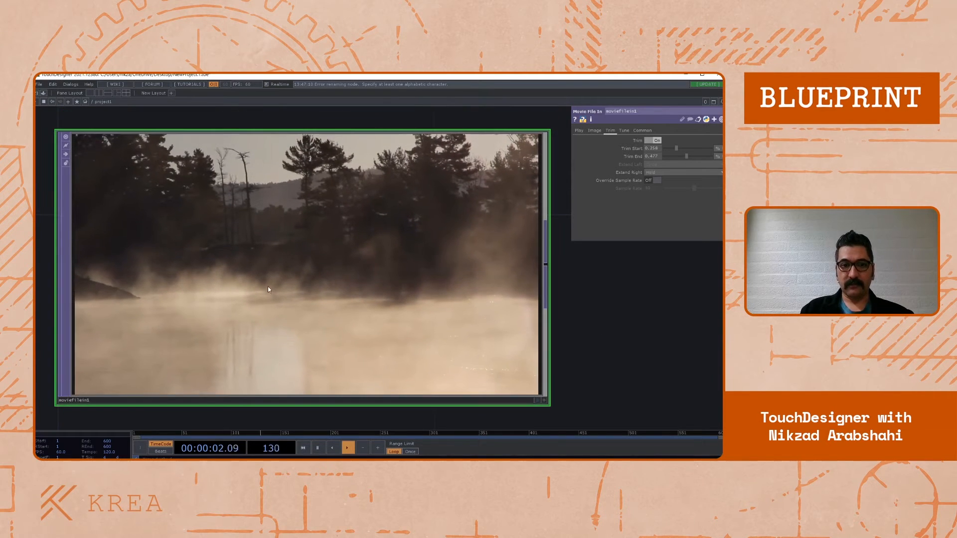
{"action": "left_click", "coordinate": [660, 172]}
{"action": "left_click", "coordinate": [653, 187]}
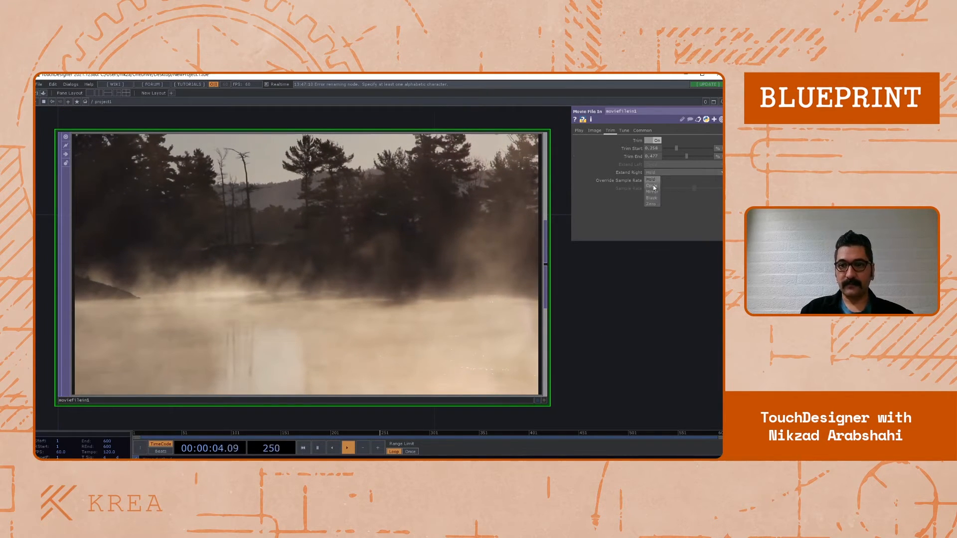
Review the Tune parameters of the Movie File In TOP, such as the read timeouts and GPU upload options
{"action": "left_click", "coordinate": [625, 131]}
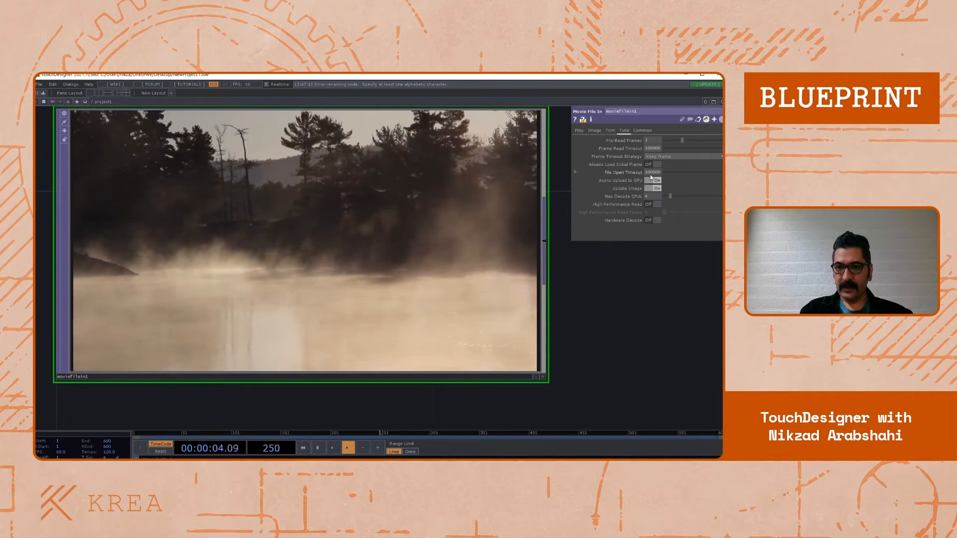
{"action": "mouse_move", "coordinate": [601, 334]}
{"action": "left_mouse_down"}
{"action": "mouse_move", "coordinate": [643, 321]}
{"action": "mouse_move", "coordinate": [610, 332]}
{"action": "left_mouse_up"}
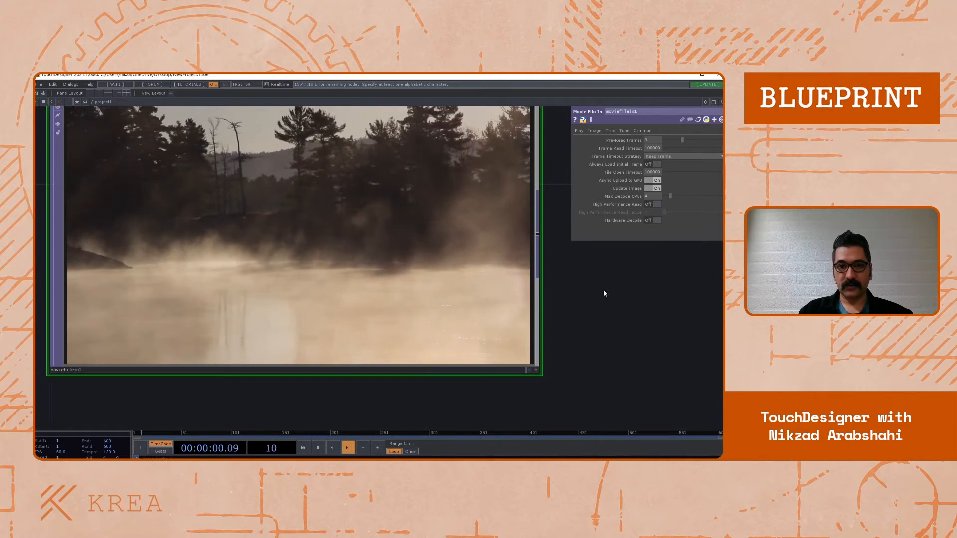
{"action": "left_click_drag", "start_coordinate": [605, 295], "coordinate": [583, 320]}
Turn off Trim and Interpolate Frames on the Movie File In TOP, and restore its playback Speed to 1
{"action": "left_click", "coordinate": [609, 131]}
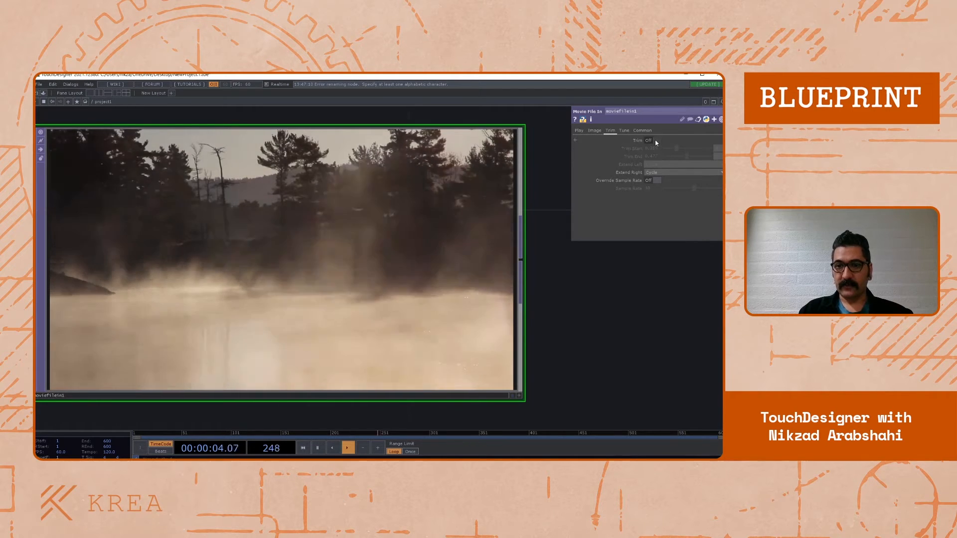
{"action": "left_click", "coordinate": [601, 132]}
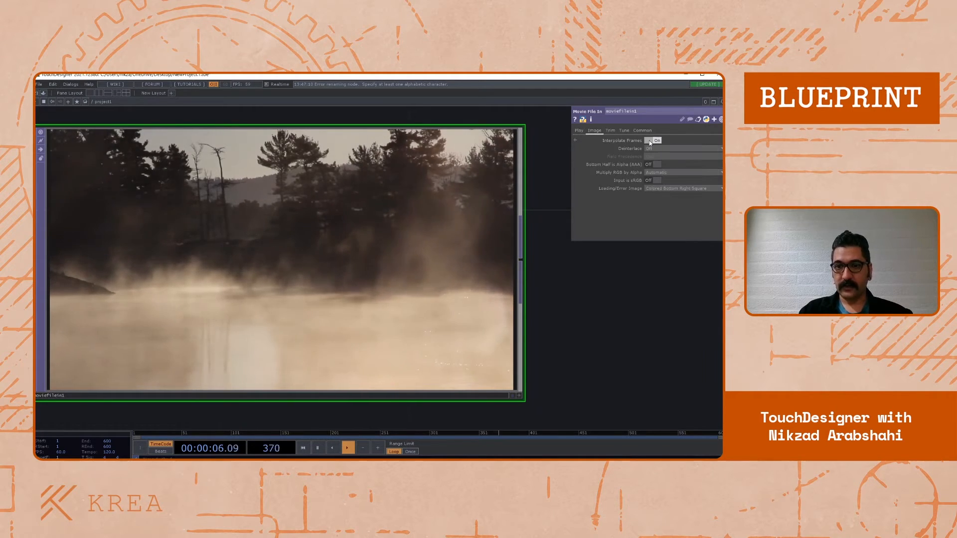
{"action": "left_click", "coordinate": [651, 141]}
{"action": "left_click", "coordinate": [580, 131]}
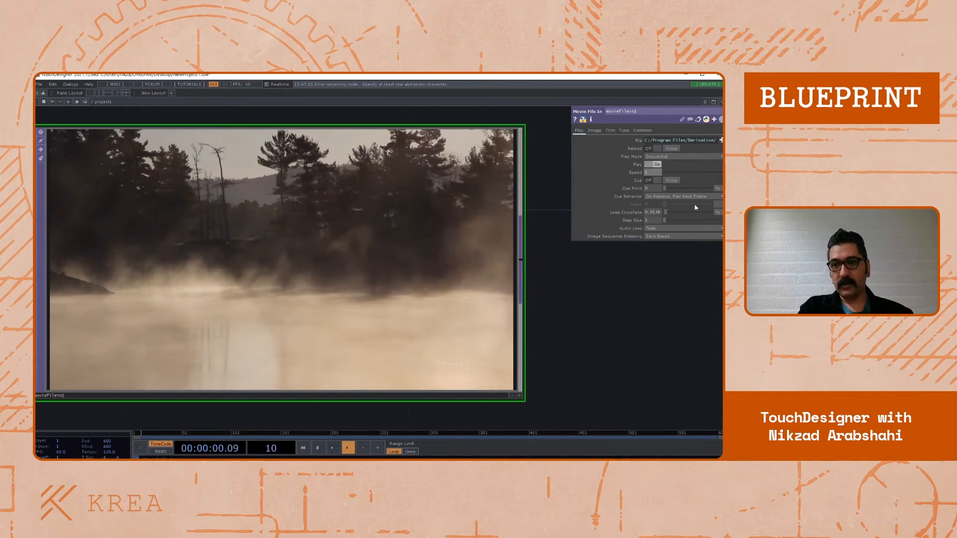
Look up the Movie File In TOP's online documentation in the browser and return to the TouchDesigner network
{"action": "scroll", "coordinate": [249, 249], "scroll_direction": "down", "scroll_amount": 5}
{"action": "left_click_drag", "start_coordinate": [418, 343], "coordinate": [396, 300]}
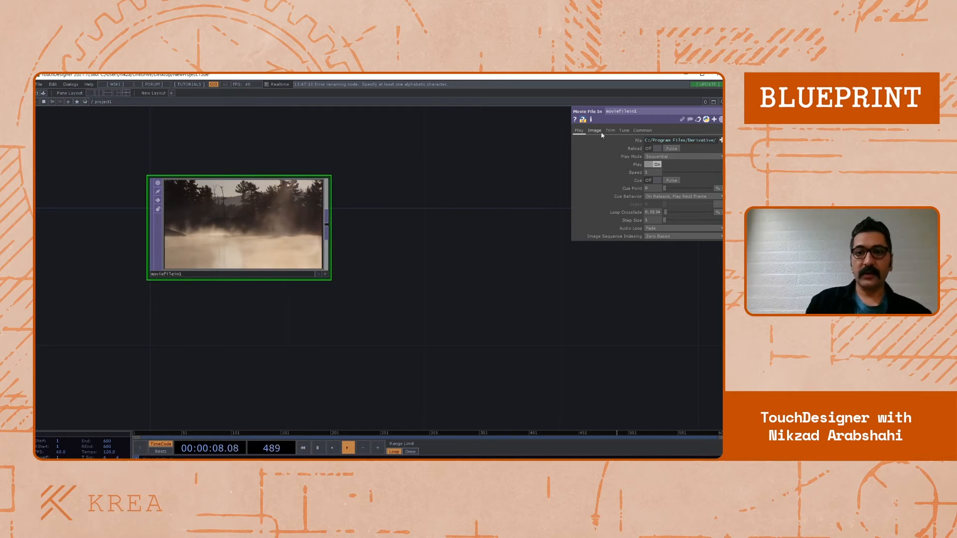
{"action": "left_click", "coordinate": [575, 121]}
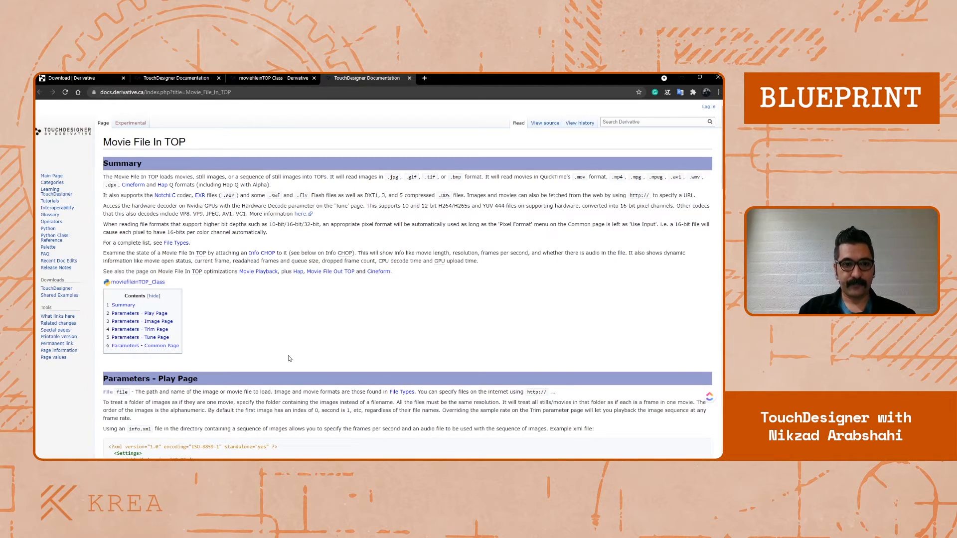
{"action": "key", "text": "alt+Tab"}
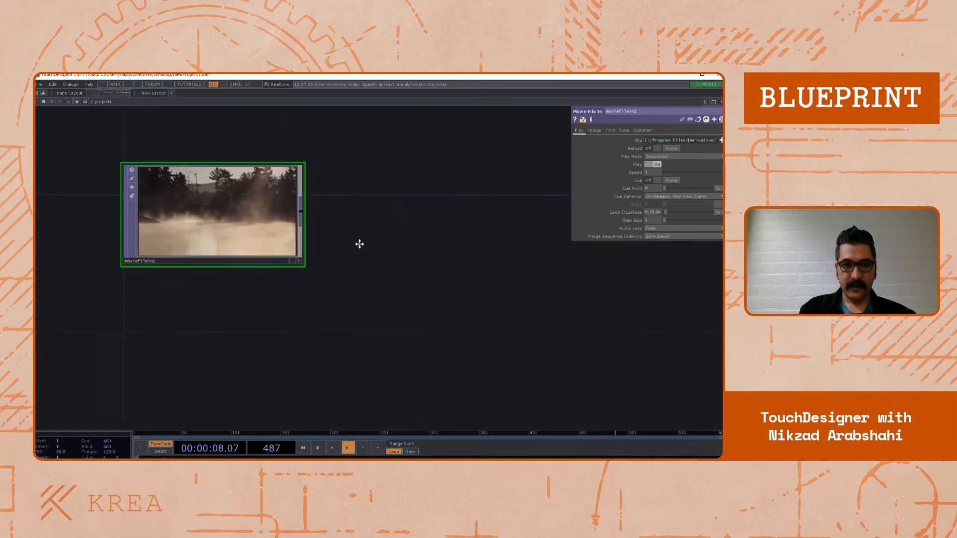
Add a Level TOP beside the Movie File In TOP and connect the movie's output to its input
{"action": "left_click_drag", "start_coordinate": [359, 244], "coordinate": [292, 254]}
{"action": "key", "text": "Tab"}
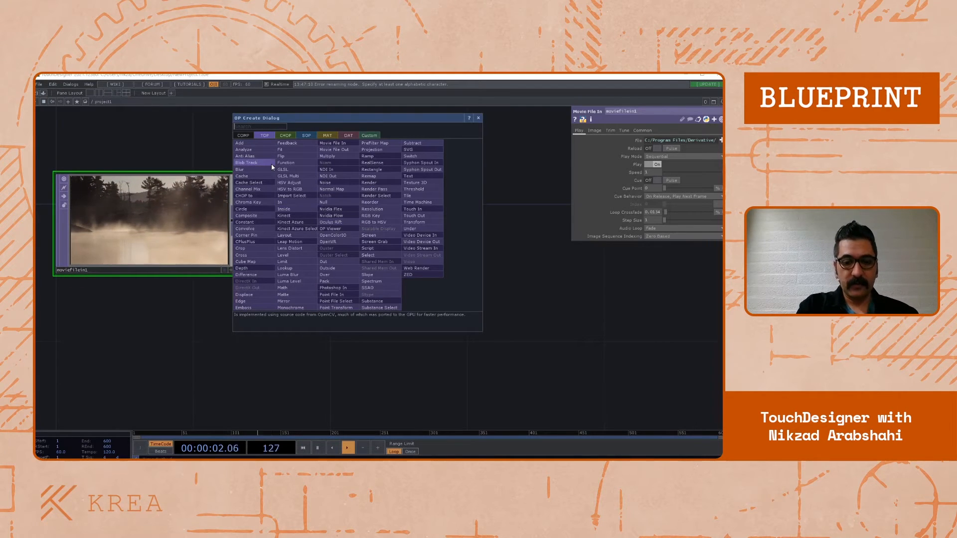
{"action": "type", "text": "l"}
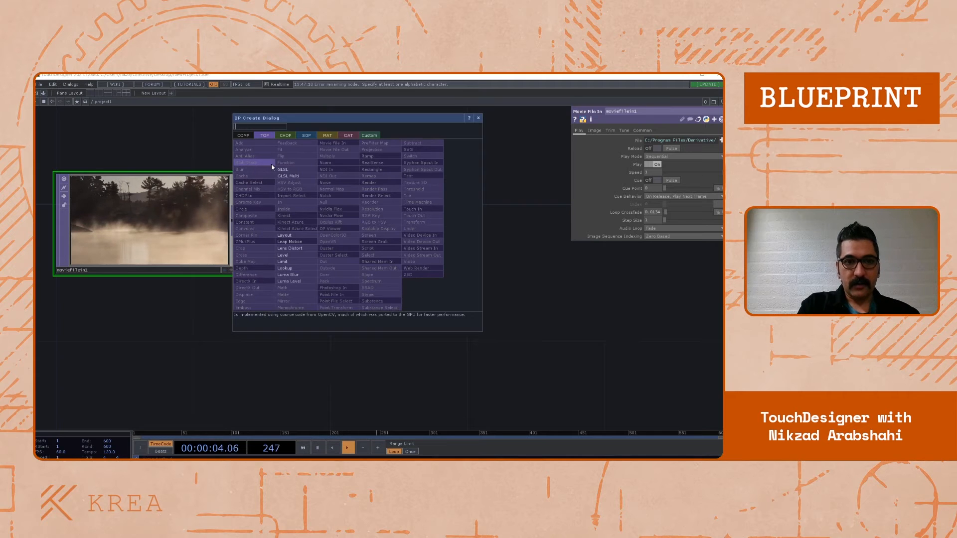
{"action": "type", "text": "ve"}
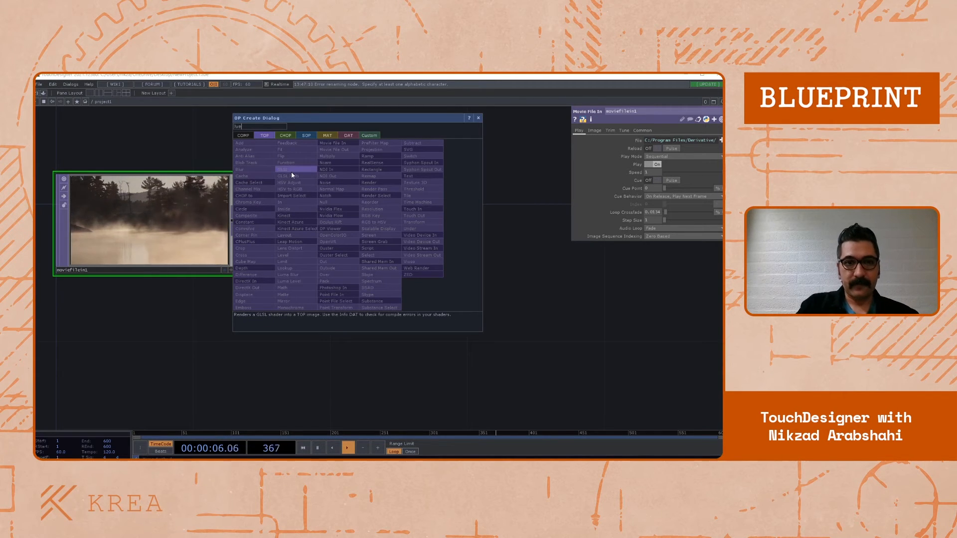
{"action": "key", "text": "BackSpace"}
{"action": "key", "text": "BackSpace"}
{"action": "type", "text": "ev"}
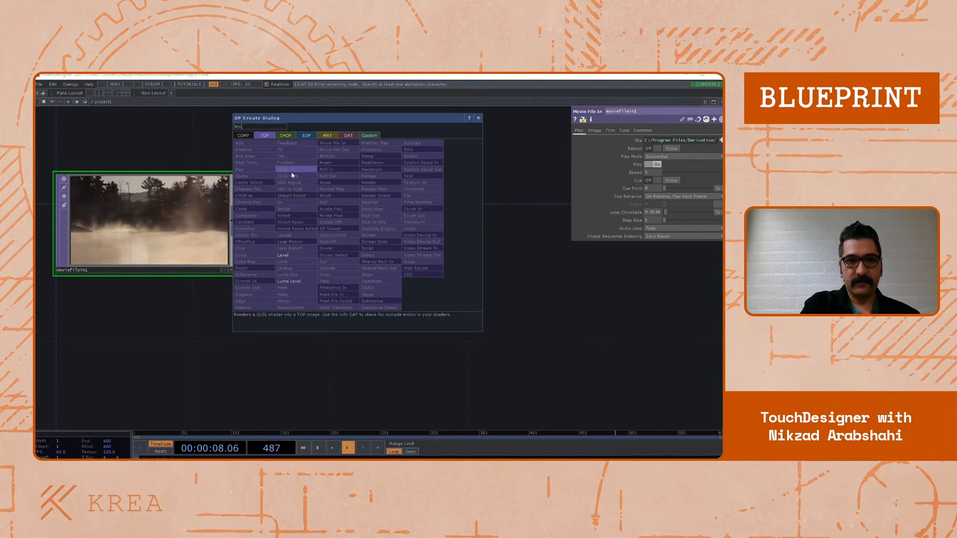
{"action": "left_click", "coordinate": [296, 254]}
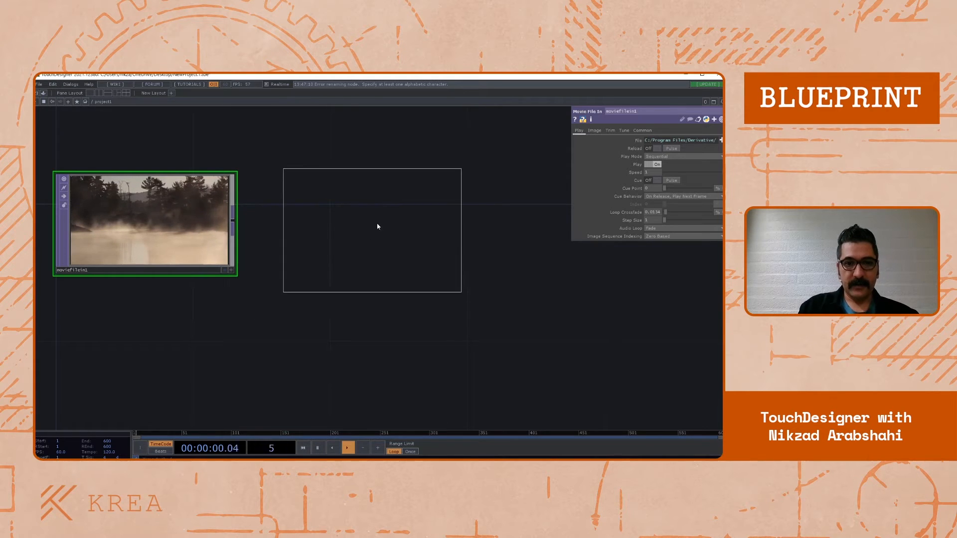
{"action": "left_click", "coordinate": [389, 206]}
{"action": "left_click_drag", "start_coordinate": [234, 223], "coordinate": [298, 198]}
{"action": "left_click_drag", "start_coordinate": [420, 345], "coordinate": [389, 357]}
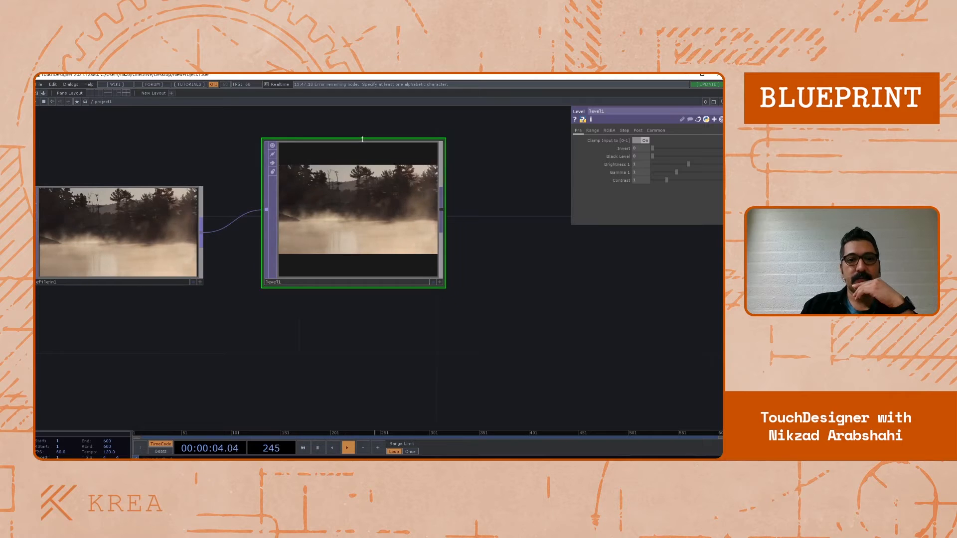
Reduce the Level TOP's node height to match the movie node and disconnect the wire between the two
{"action": "left_click_drag", "start_coordinate": [362, 139], "coordinate": [363, 185]}
{"action": "right_click", "coordinate": [241, 231]}
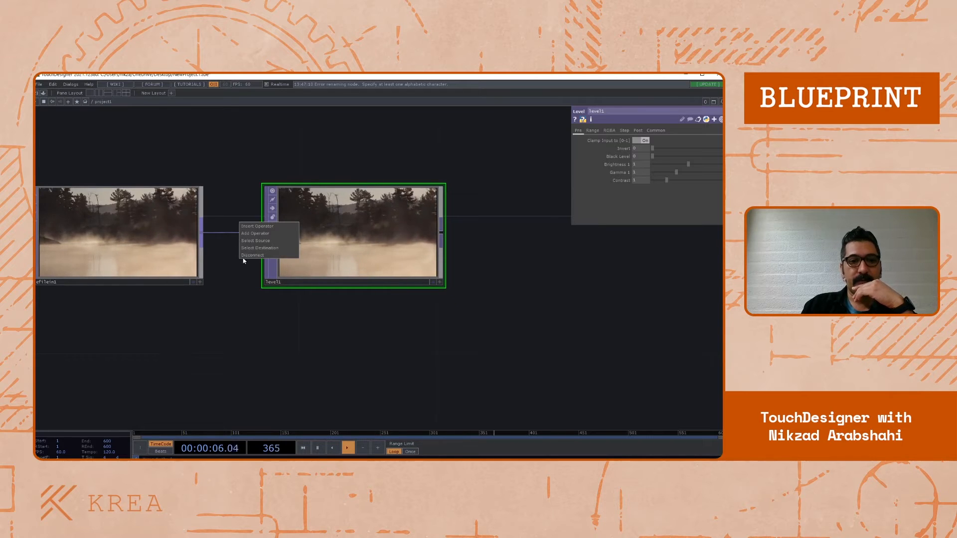
{"action": "left_click", "coordinate": [243, 256]}
Move the disconnected Level TOP farther away from the Movie File In TOP
{"action": "left_click_drag", "start_coordinate": [239, 297], "coordinate": [278, 301]}
{"action": "left_click_drag", "start_coordinate": [357, 269], "coordinate": [460, 248]}
{"action": "left_click_drag", "start_coordinate": [282, 376], "coordinate": [247, 394]}
{"action": "left_click_drag", "start_coordinate": [284, 329], "coordinate": [370, 311]}
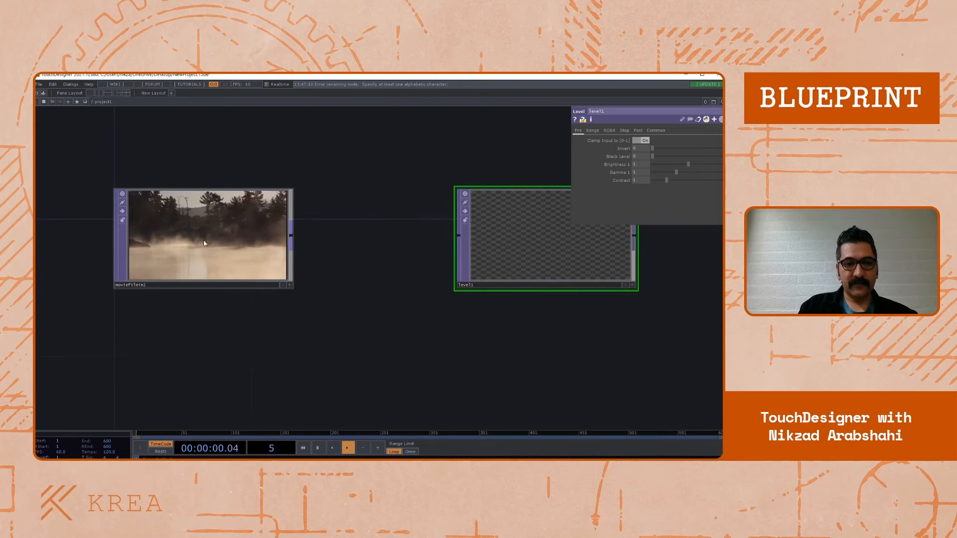
{"action": "mouse_move", "coordinate": [295, 285]}
{"action": "left_mouse_down"}
{"action": "mouse_move", "coordinate": [260, 291]}
{"action": "mouse_move", "coordinate": [309, 282]}
{"action": "left_mouse_up"}
{"action": "left_click_drag", "start_coordinate": [375, 301], "coordinate": [327, 306]}
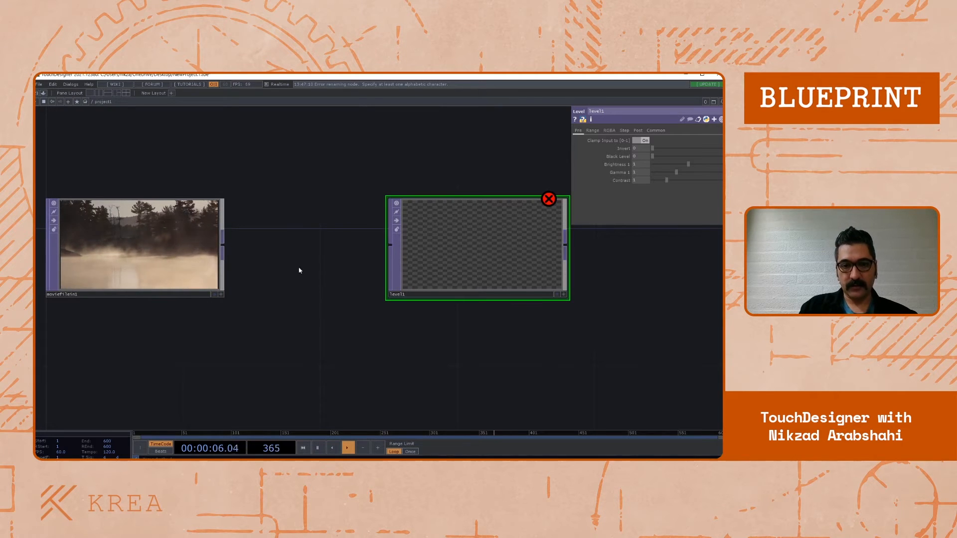
{"action": "left_click_drag", "start_coordinate": [285, 259], "coordinate": [309, 253]}
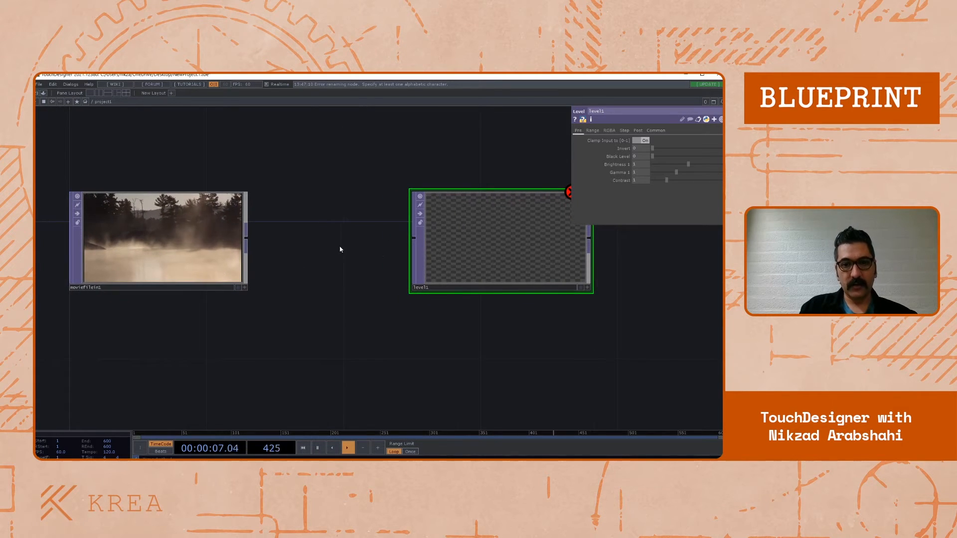
Connect the Movie File In TOP's output to the Level TOP's input and bring the two nodes closer together
{"action": "left_click", "coordinate": [246, 241]}
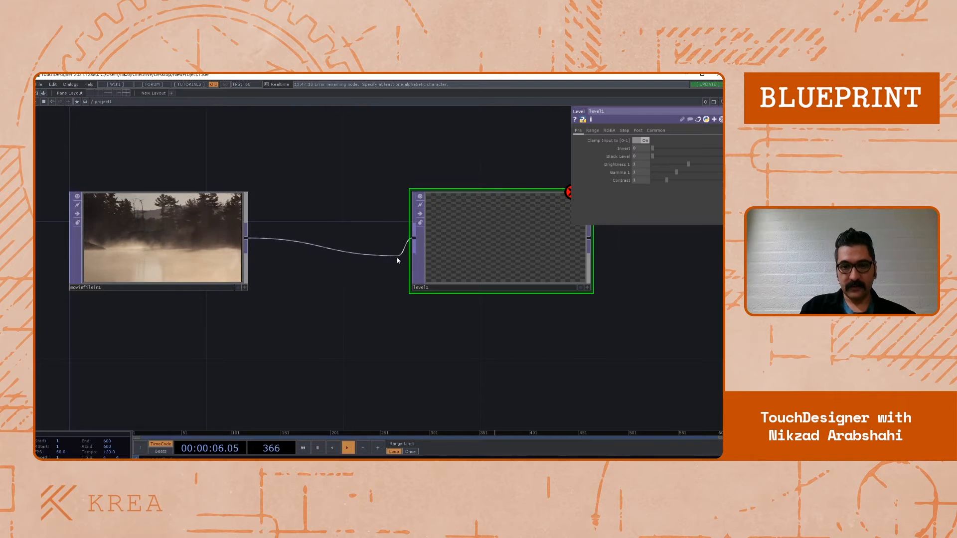
{"action": "left_click", "coordinate": [413, 242]}
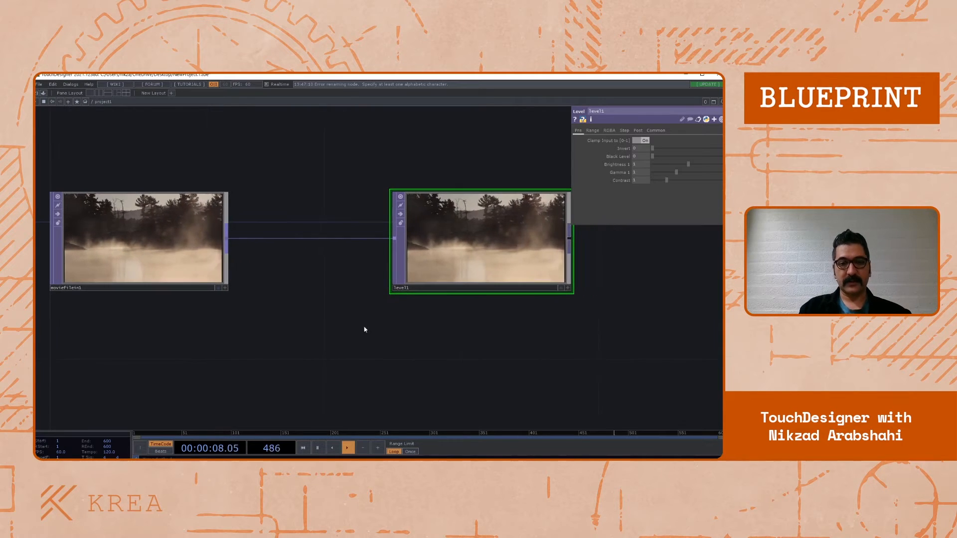
{"action": "left_click_drag", "start_coordinate": [454, 252], "coordinate": [417, 253]}
{"action": "mouse_move", "coordinate": [316, 333]}
{"action": "left_mouse_down"}
{"action": "mouse_move", "coordinate": [382, 332]}
{"action": "mouse_move", "coordinate": [314, 336]}
{"action": "left_mouse_up"}
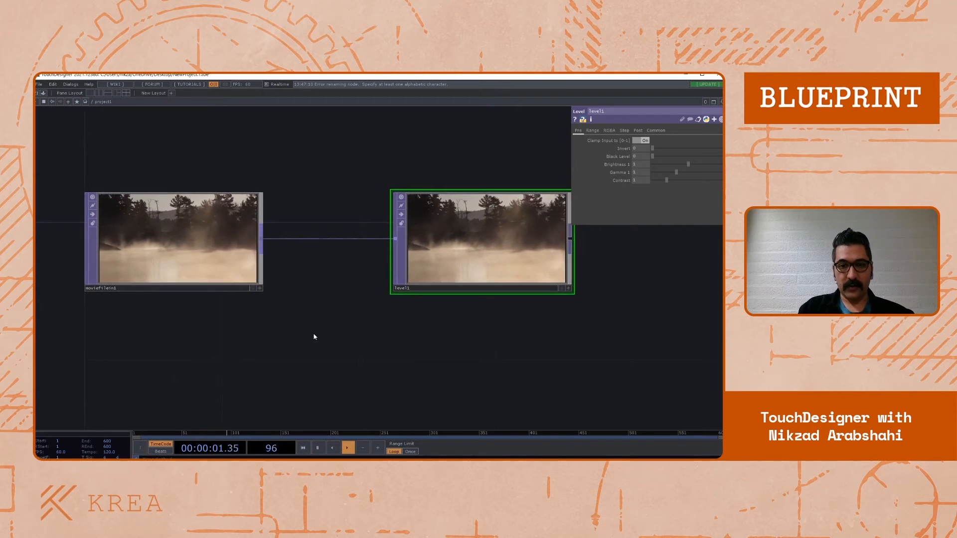
Disconnect the wire into the Level TOP and wire the movie's output back to its input
{"action": "right_click", "coordinate": [346, 240]}
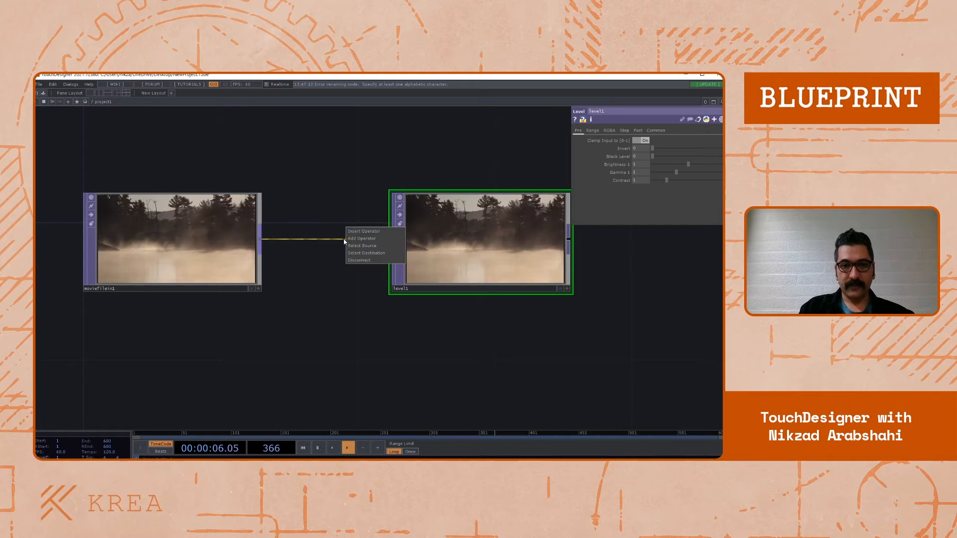
{"action": "left_click", "coordinate": [364, 260]}
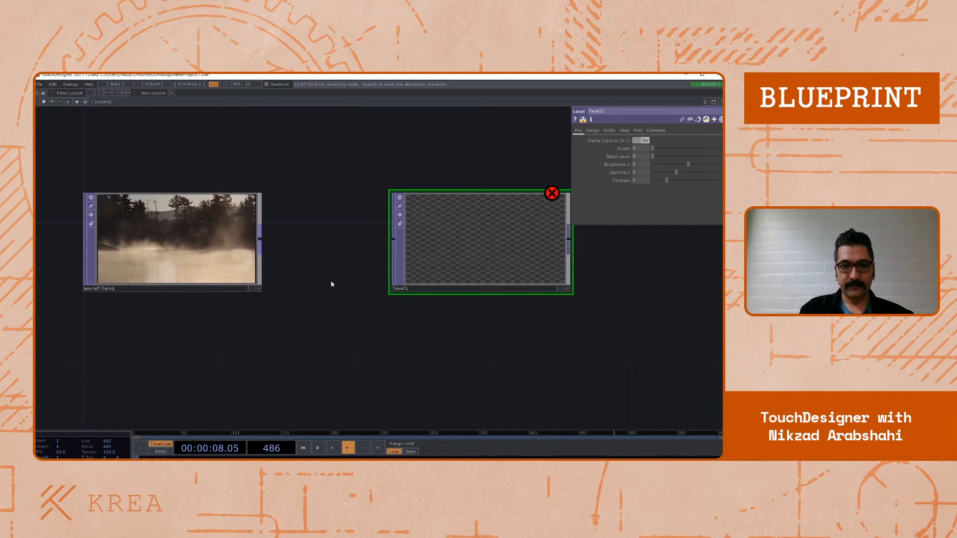
{"action": "left_click_drag", "start_coordinate": [277, 249], "coordinate": [297, 312]}
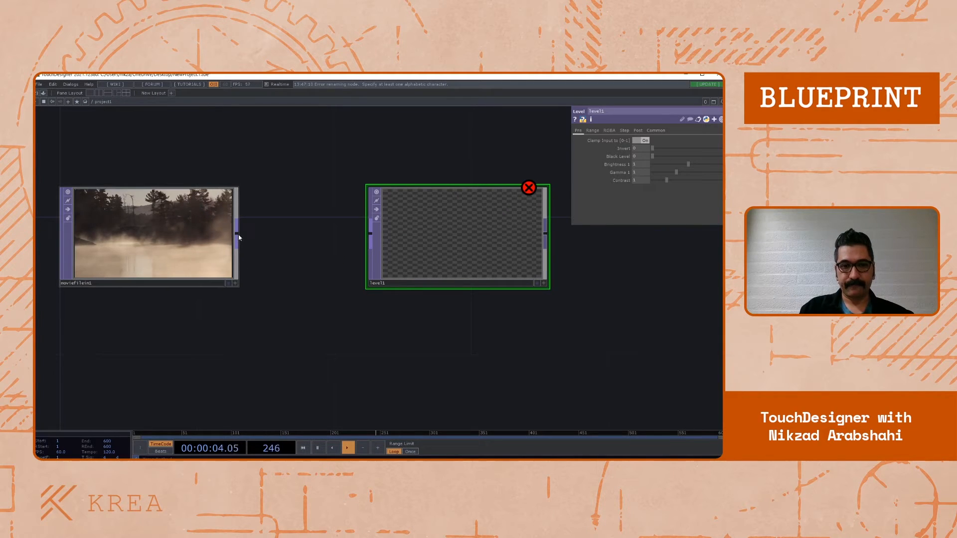
{"action": "left_click_drag", "start_coordinate": [237, 234], "coordinate": [370, 233]}
{"action": "left_click_drag", "start_coordinate": [250, 334], "coordinate": [81, 340]}
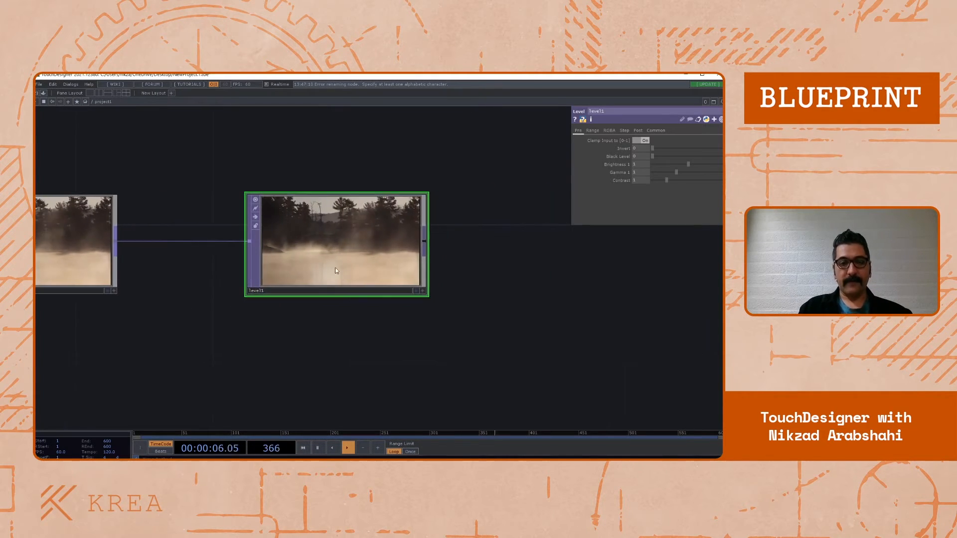
Move the connected Level TOP closer to the Movie File In TOP
{"action": "left_click_drag", "start_coordinate": [335, 267], "coordinate": [300, 267]}
{"action": "left_click_drag", "start_coordinate": [276, 376], "coordinate": [326, 370]}
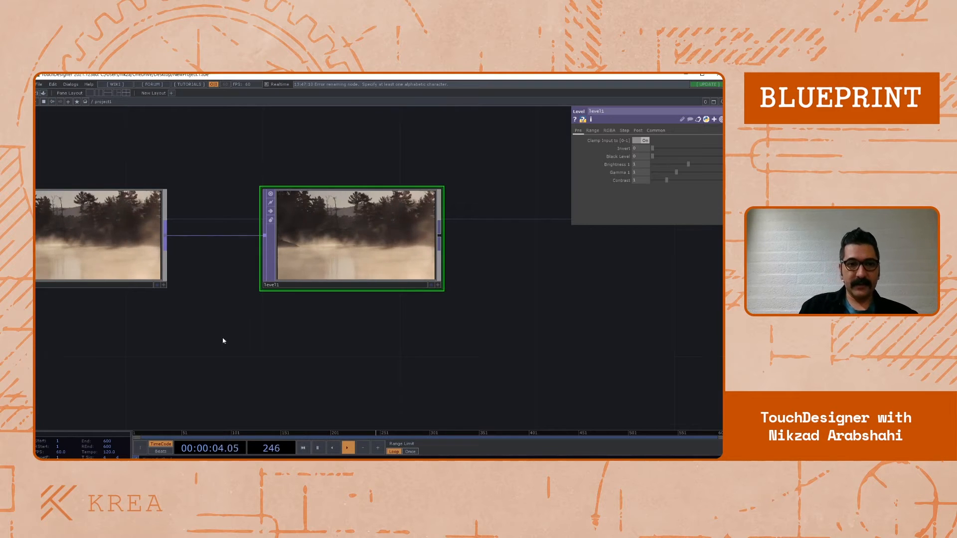
{"action": "left_click_drag", "start_coordinate": [216, 365], "coordinate": [224, 365]}
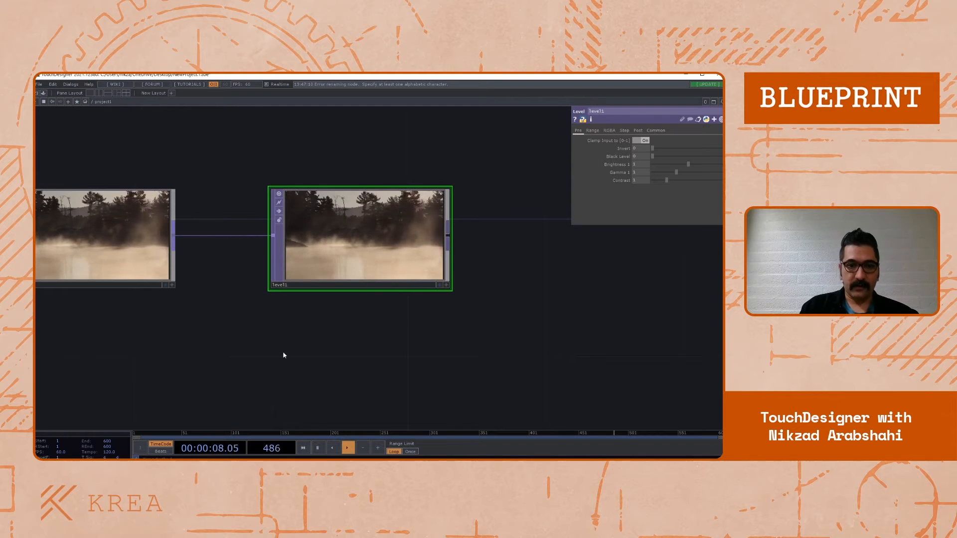
{"action": "left_click_drag", "start_coordinate": [416, 345], "coordinate": [431, 340]}
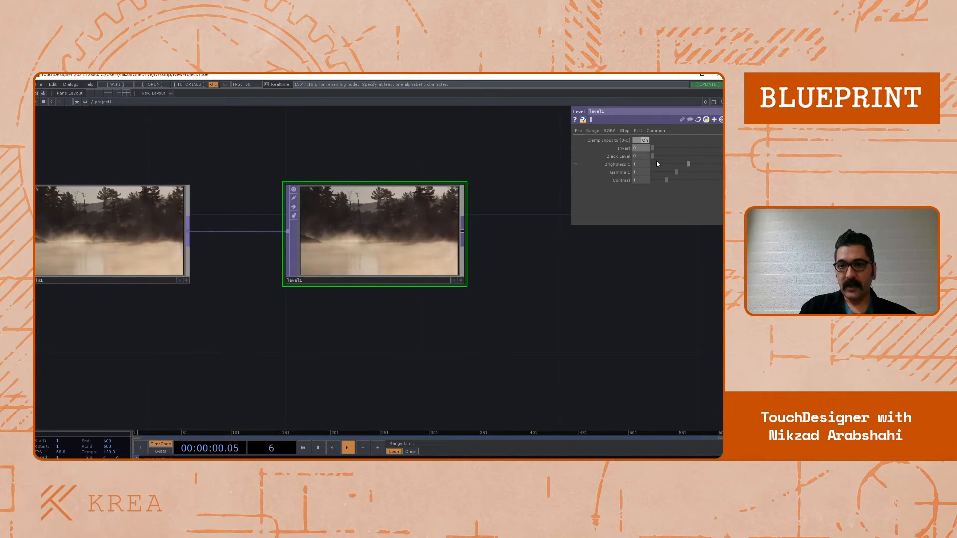
Try out the Level TOP's Black Level and Contrast, and undo the changes
{"action": "left_click_drag", "start_coordinate": [653, 156], "coordinate": [669, 179]}
{"action": "key", "text": "ctrl+z"}
{"action": "key", "text": "ctrl+z"}
{"action": "key", "text": "ctrl+z"}
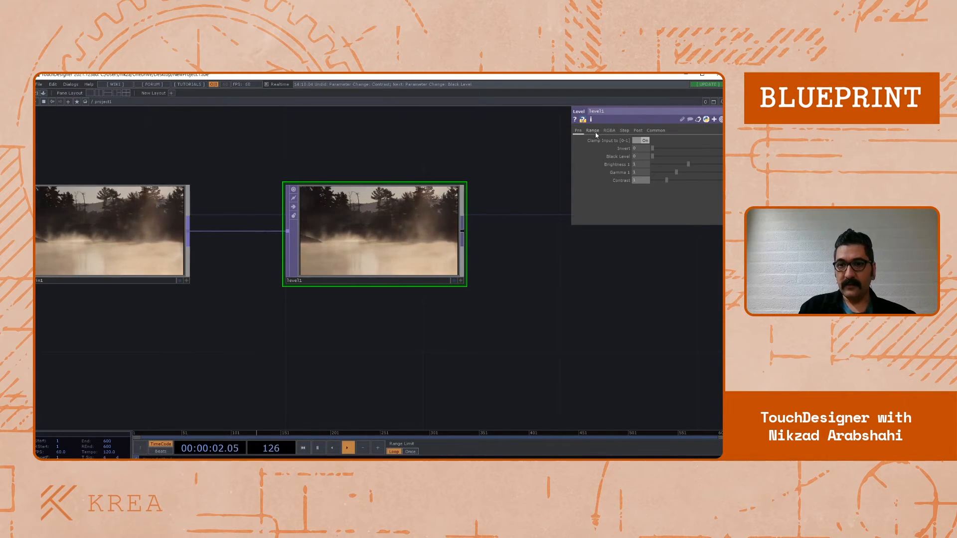
Try raising In Low in the Level TOP's Range parameters and return it to 0
{"action": "left_click", "coordinate": [593, 131]}
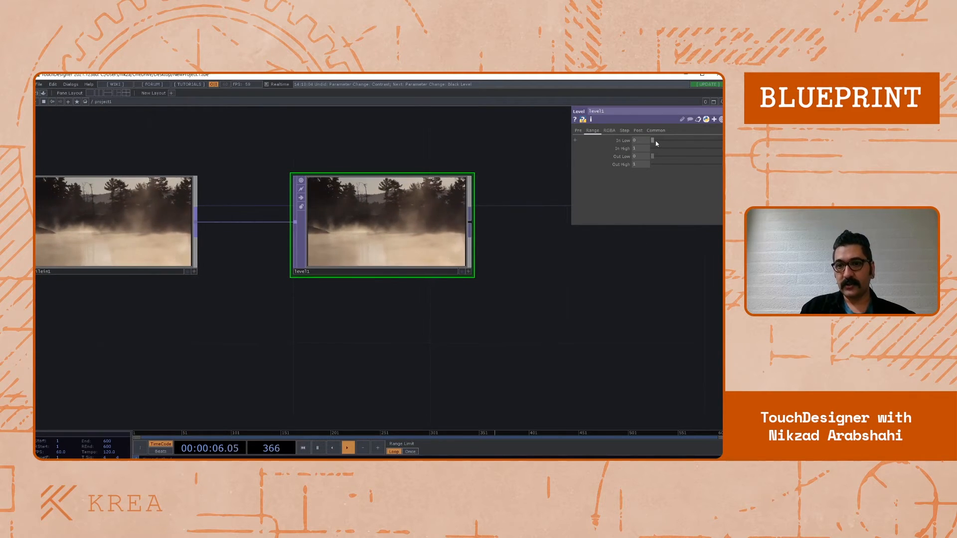
{"action": "left_click_drag", "start_coordinate": [656, 141], "coordinate": [725, 151]}
{"action": "left_click_drag", "start_coordinate": [665, 141], "coordinate": [614, 179]}
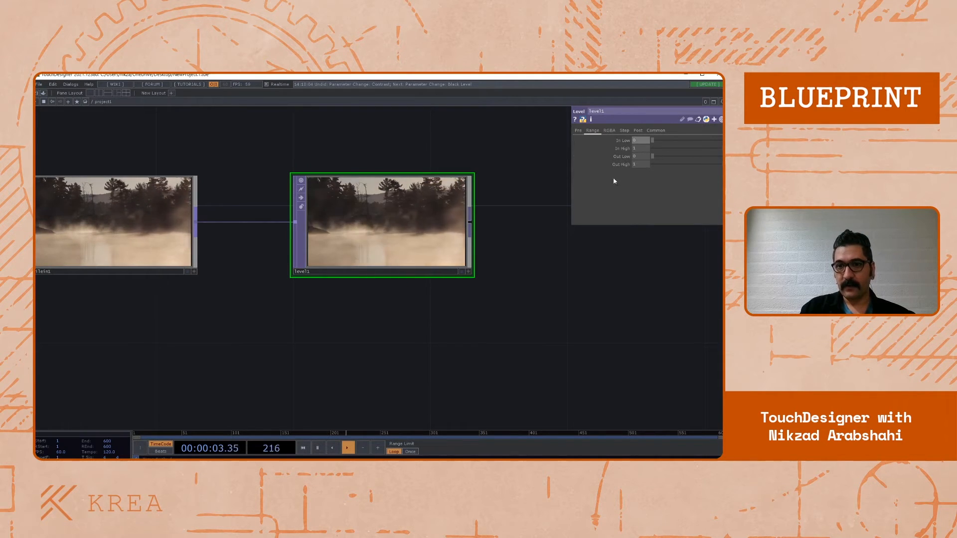
Bring up the Level TOP's RGBA parameters with the low and high limits of each channel
{"action": "left_click", "coordinate": [609, 131]}
{"action": "scroll", "coordinate": [577, 273], "scroll_direction": "right", "scroll_amount": 2}
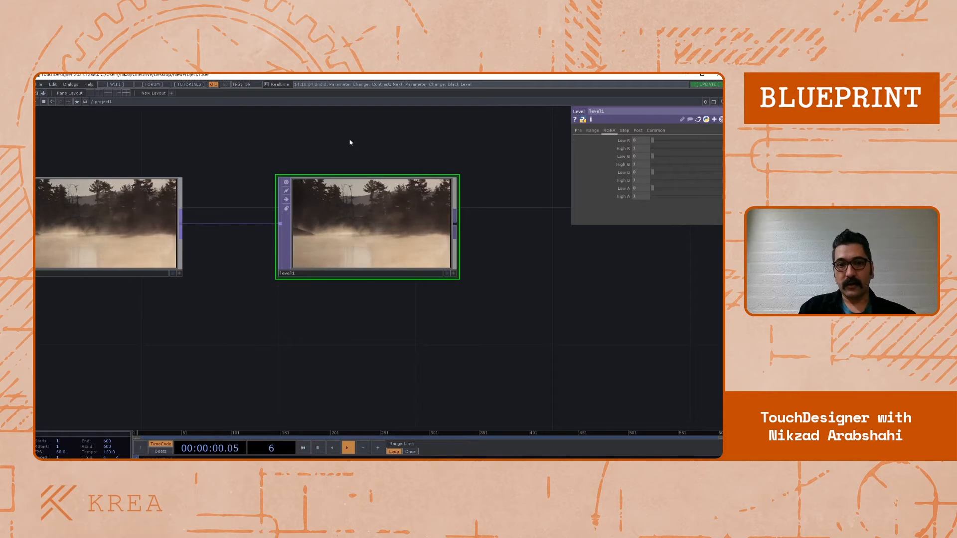
{"action": "left_click_drag", "start_coordinate": [519, 220], "coordinate": [522, 207]}
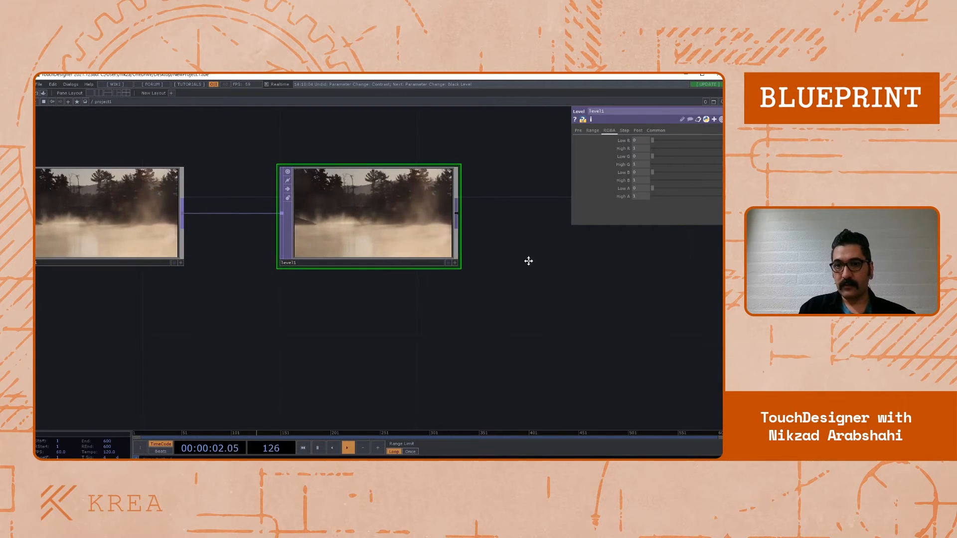
{"action": "left_click_drag", "start_coordinate": [528, 260], "coordinate": [551, 249]}
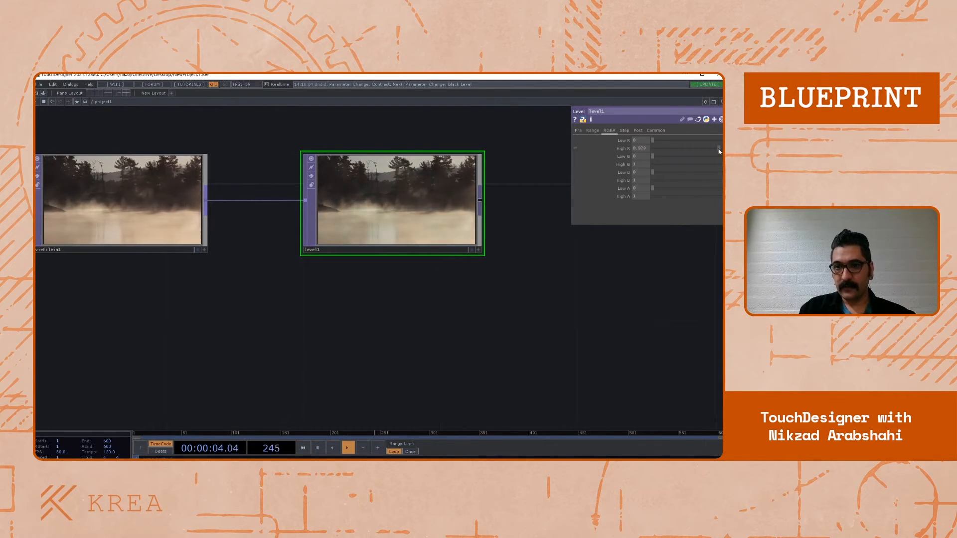
Test the red channel range on the level1 operator and return High R to 1 and Low R to 0
{"action": "mouse_move", "coordinate": [719, 151]}
{"action": "left_mouse_down"}
{"action": "mouse_move", "coordinate": [698, 149]}
{"action": "mouse_move", "coordinate": [722, 149]}
{"action": "mouse_move", "coordinate": [698, 164]}
{"action": "mouse_move", "coordinate": [722, 164]}
{"action": "left_mouse_up"}
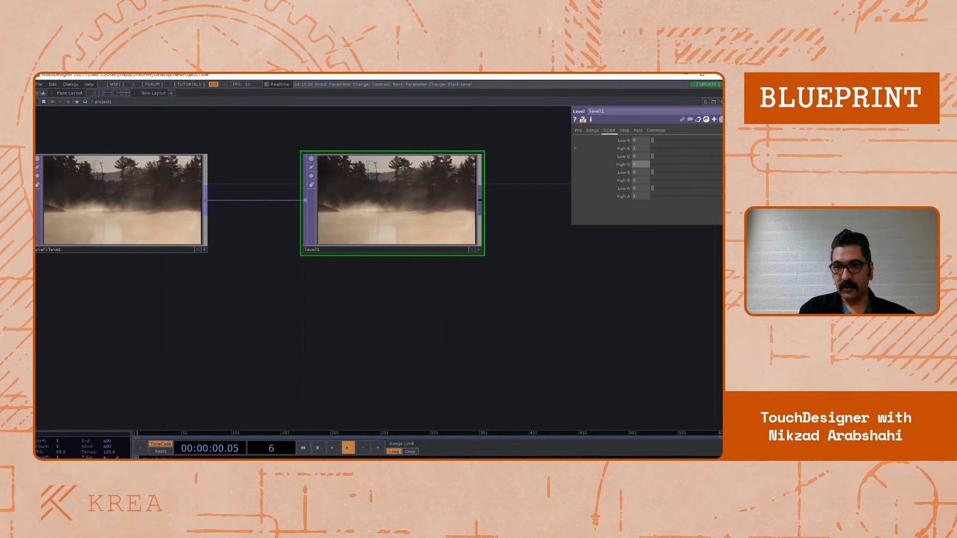
{"action": "mouse_move", "coordinate": [717, 150]}
{"action": "left_mouse_down"}
{"action": "mouse_move", "coordinate": [693, 151]}
{"action": "mouse_move", "coordinate": [723, 149]}
{"action": "left_mouse_up"}
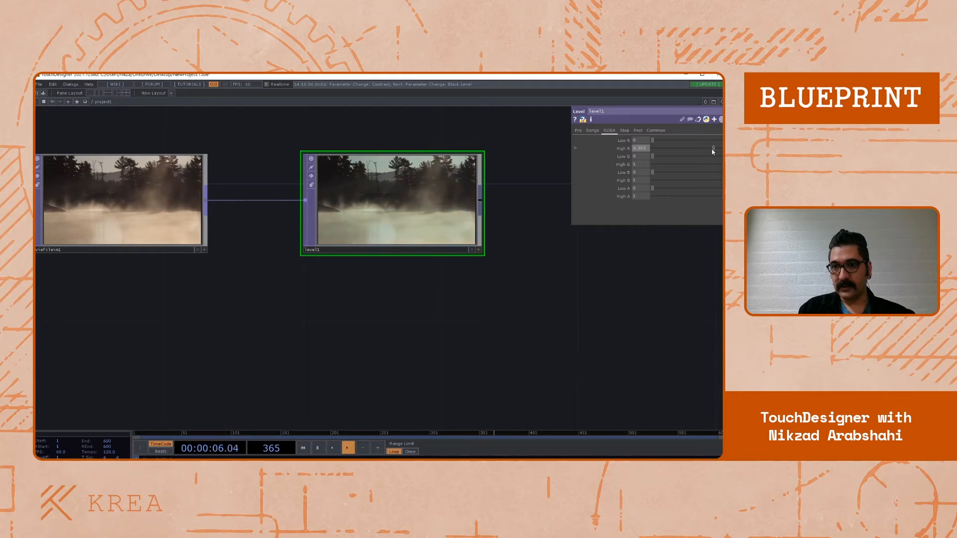
{"action": "left_click_drag", "start_coordinate": [681, 151], "coordinate": [723, 150]}
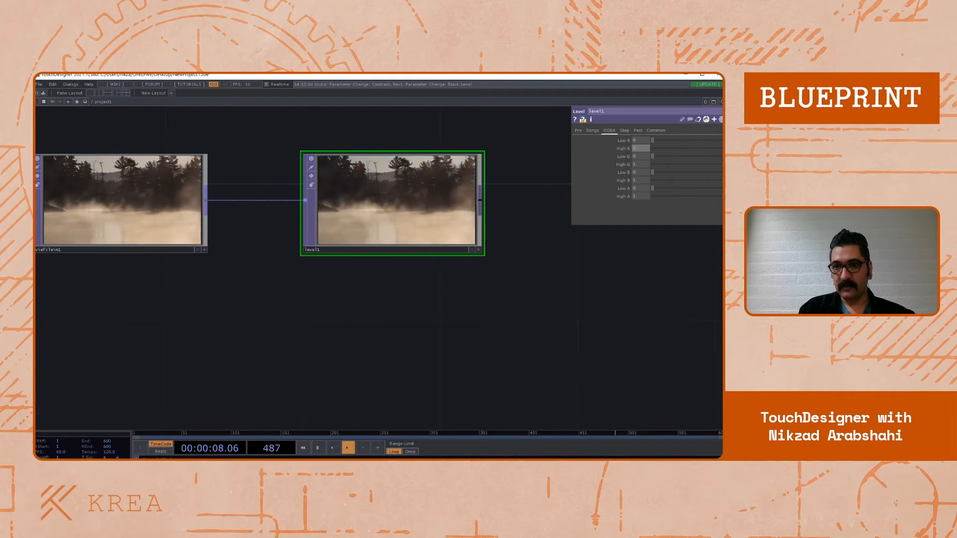
{"action": "mouse_move", "coordinate": [653, 140]}
{"action": "left_mouse_down"}
{"action": "mouse_move", "coordinate": [672, 139]}
{"action": "mouse_move", "coordinate": [636, 143]}
{"action": "left_mouse_up"}
{"action": "left_click_drag", "start_coordinate": [532, 254], "coordinate": [480, 255]}
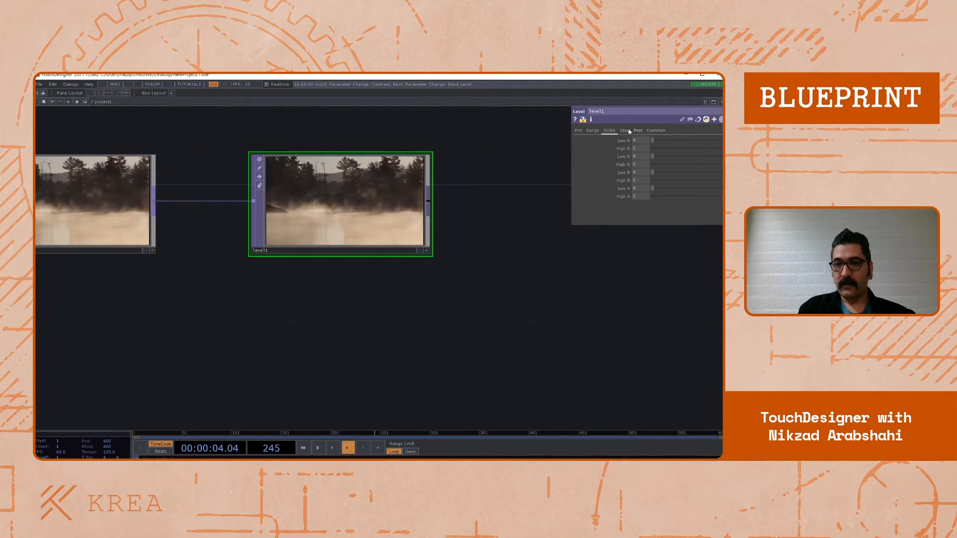
Try lowering the Opacity in level1's post settings and restore it to 1
{"action": "left_click", "coordinate": [638, 131]}
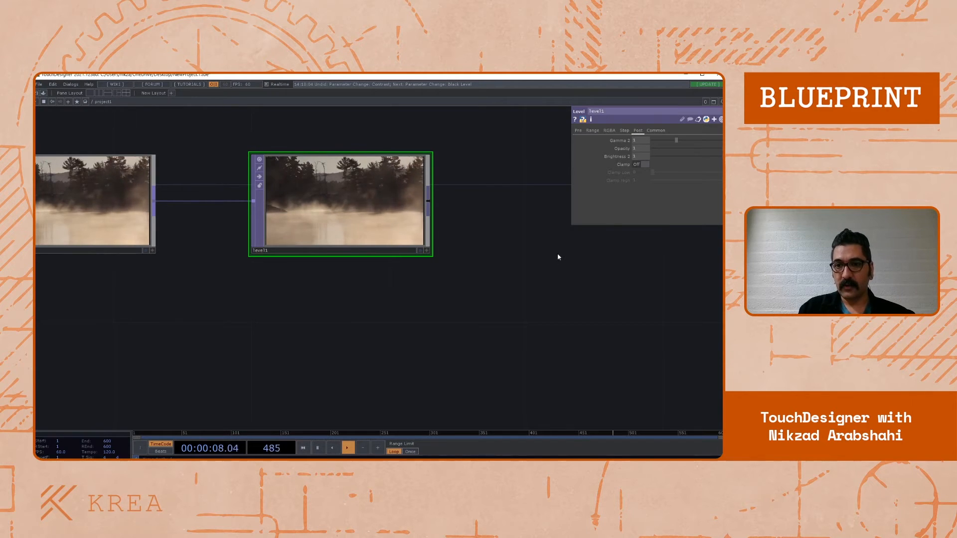
{"action": "left_click_drag", "start_coordinate": [558, 256], "coordinate": [581, 249]}
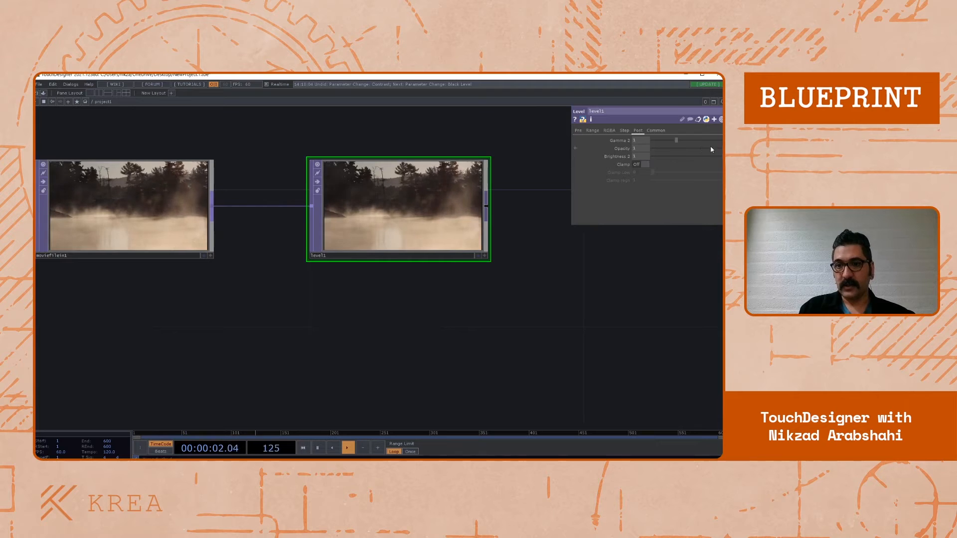
{"action": "mouse_move", "coordinate": [712, 150]}
{"action": "left_mouse_down"}
{"action": "mouse_move", "coordinate": [665, 152]}
{"action": "mouse_move", "coordinate": [724, 157]}
{"action": "left_mouse_up"}
{"action": "left_click_drag", "start_coordinate": [543, 286], "coordinate": [529, 295]}
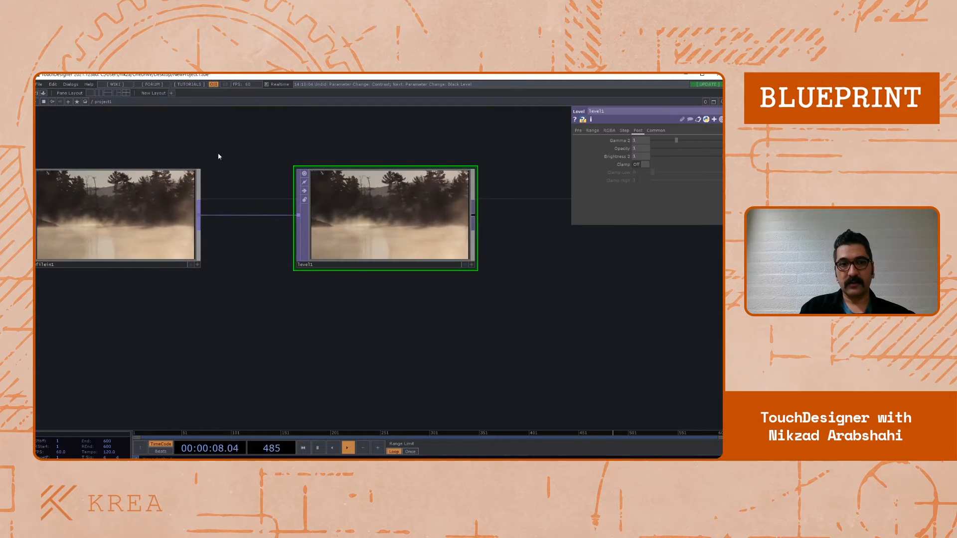
{"action": "left_click_drag", "start_coordinate": [138, 162], "coordinate": [153, 227]}
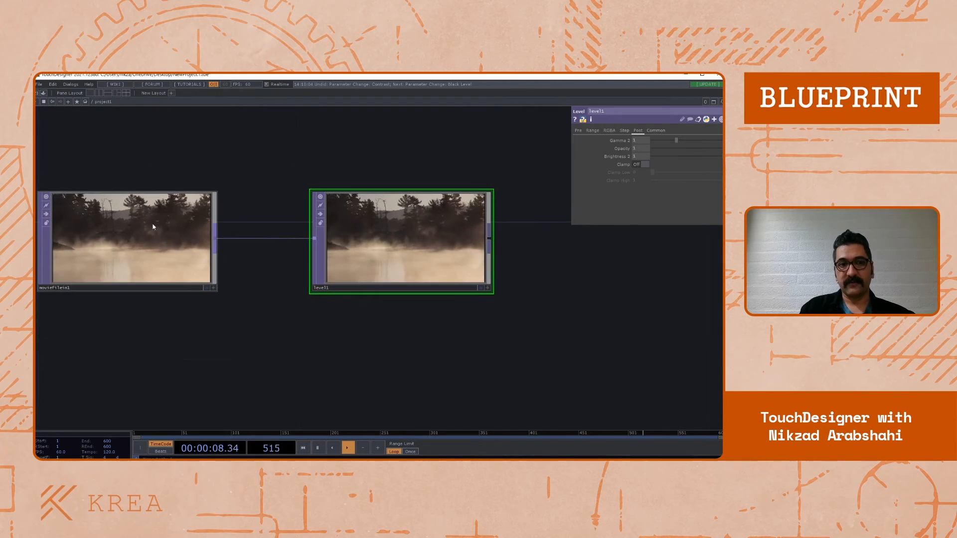
Try Custom Resolution as level1's output resolution, view the preset sizes, and restore it to Use Input
{"action": "left_click", "coordinate": [656, 131]}
{"action": "left_click_drag", "start_coordinate": [597, 273], "coordinate": [583, 271]}
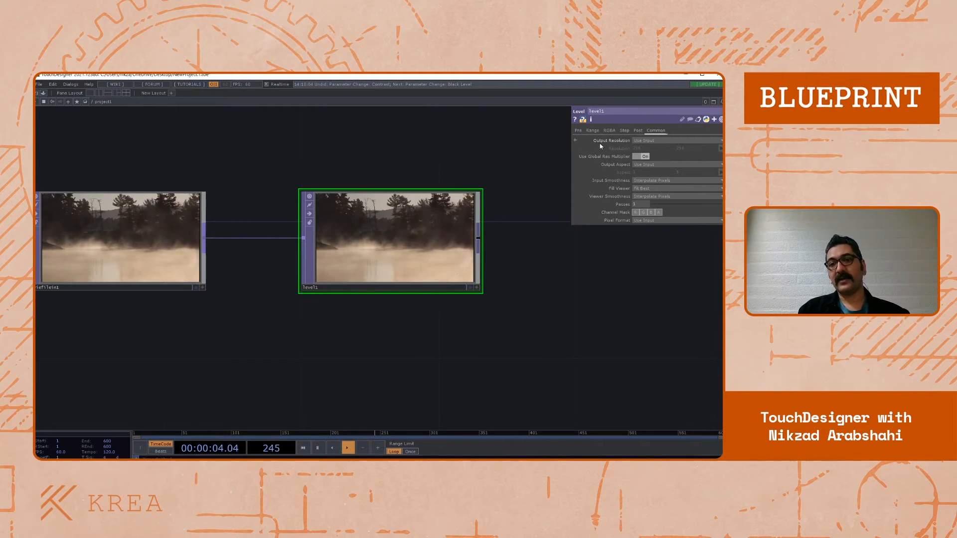
{"action": "left_click", "coordinate": [660, 140]}
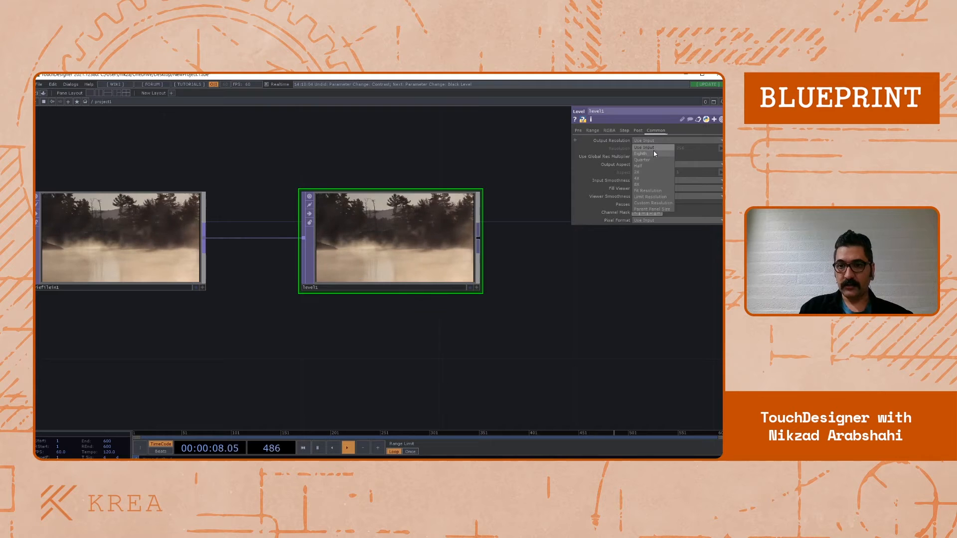
{"action": "left_click", "coordinate": [653, 204]}
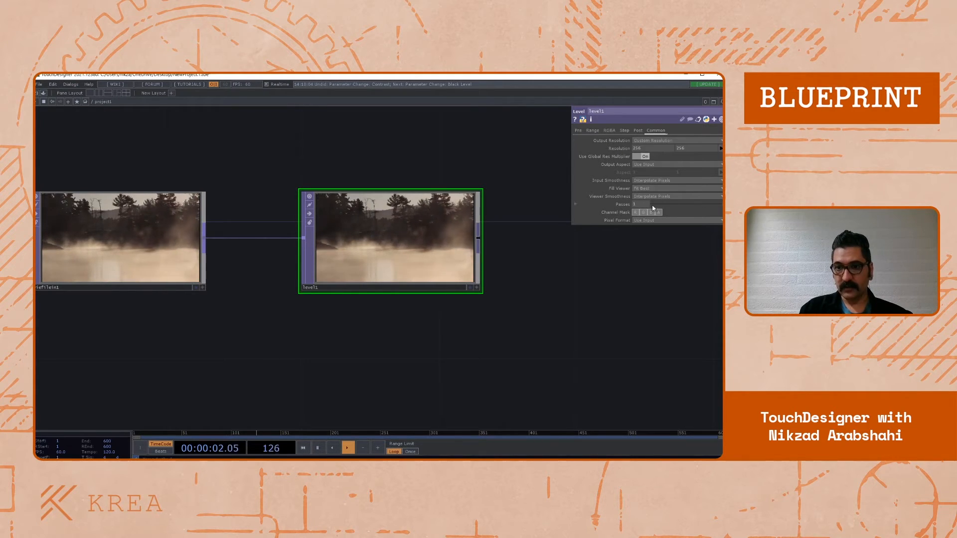
{"action": "left_click", "coordinate": [720, 149]}
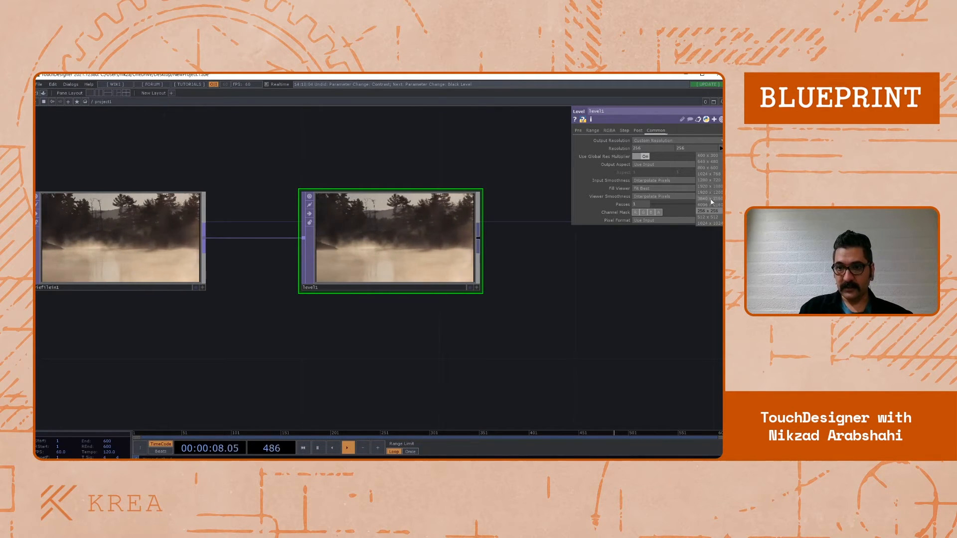
{"action": "left_click", "coordinate": [677, 253]}
{"action": "left_click", "coordinate": [655, 140]}
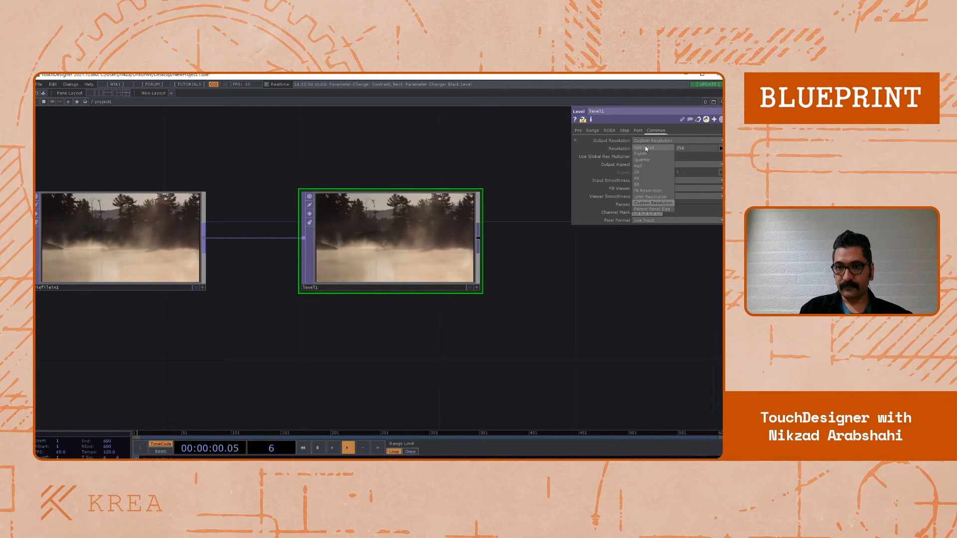
{"action": "left_click", "coordinate": [645, 145]}
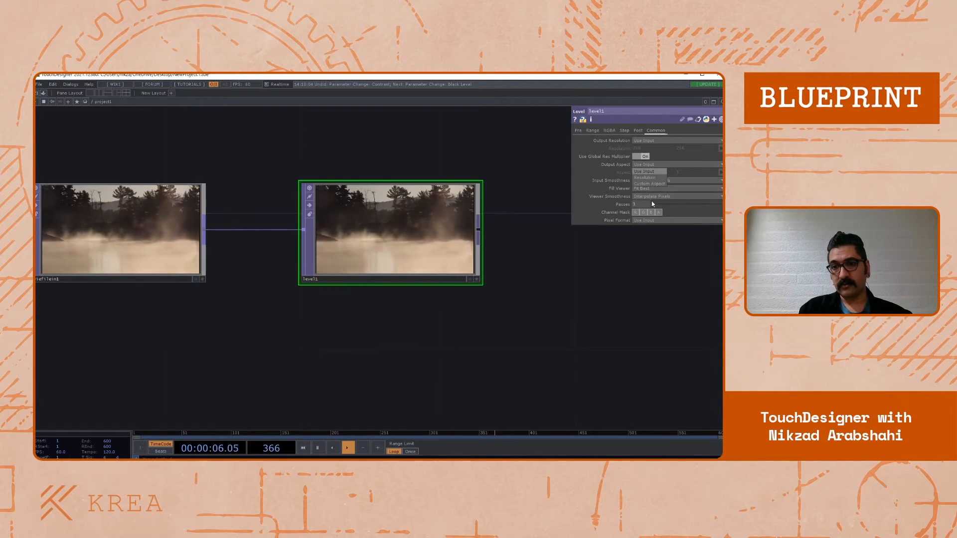
Try the Resolution and Custom Aspect options for level1's output aspect and restore it to Use Input
{"action": "left_click", "coordinate": [645, 177]}
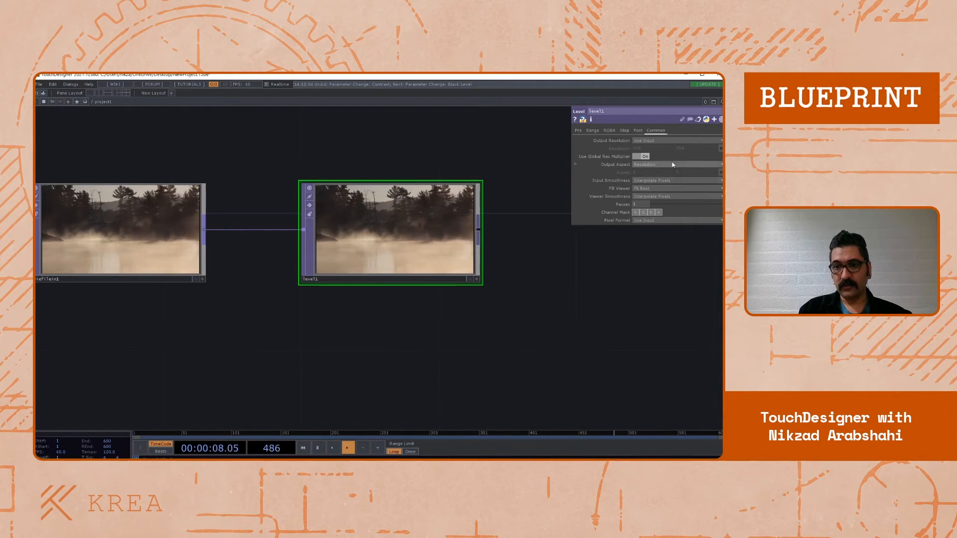
{"action": "left_click", "coordinate": [666, 164]}
{"action": "left_click", "coordinate": [650, 183]}
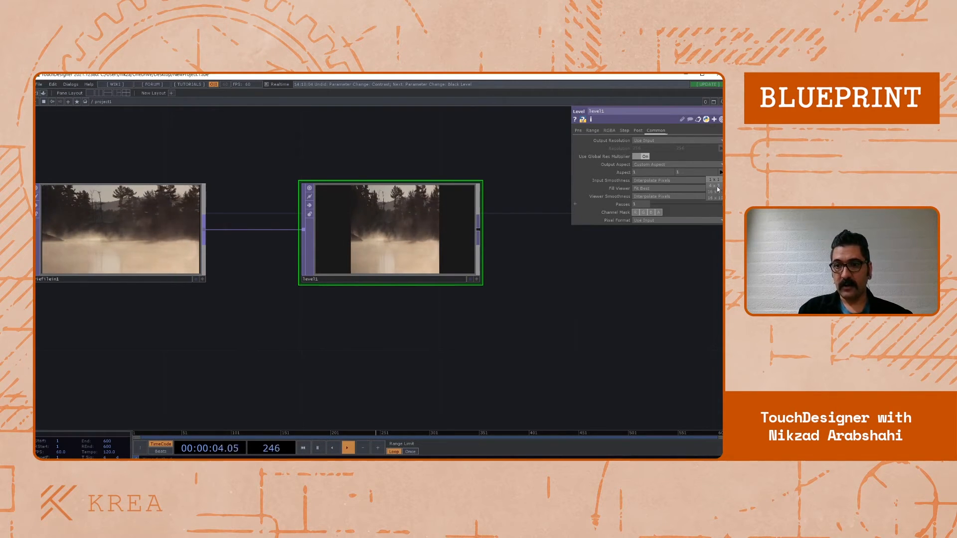
{"action": "left_click", "coordinate": [668, 166]}
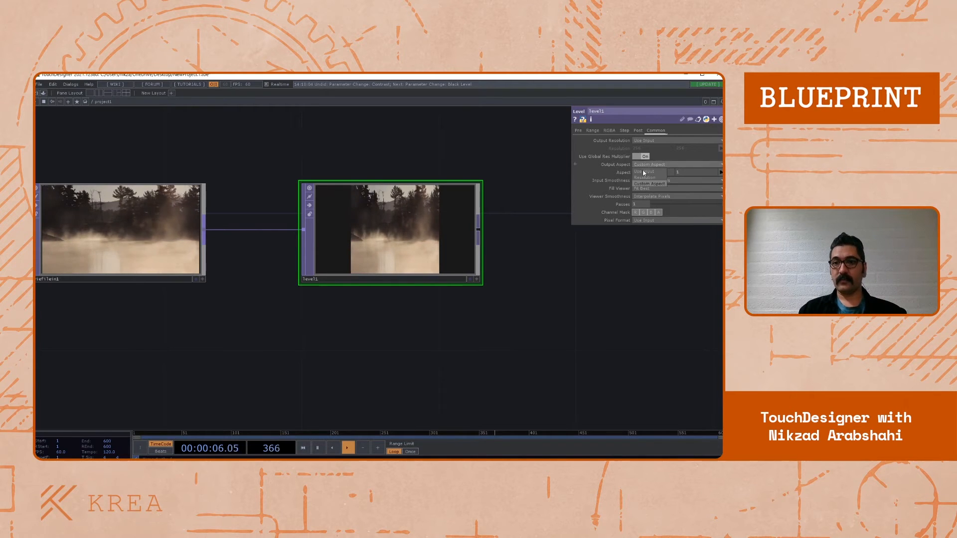
{"action": "left_click", "coordinate": [647, 172]}
{"action": "left_click_drag", "start_coordinate": [613, 282], "coordinate": [618, 273]}
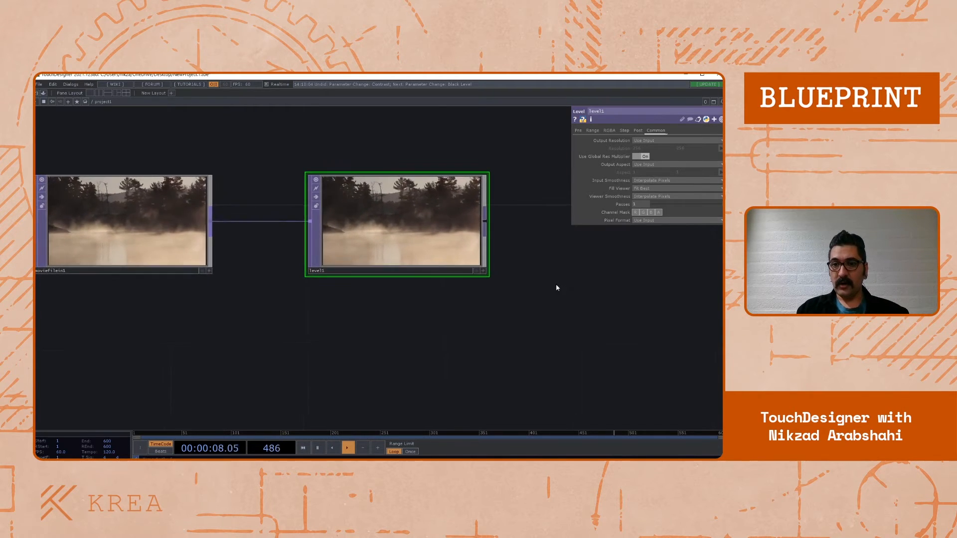
{"action": "mouse_move", "coordinate": [560, 283]}
{"action": "left_mouse_down"}
{"action": "mouse_move", "coordinate": [584, 277]}
{"action": "mouse_move", "coordinate": [567, 277]}
{"action": "left_mouse_up"}
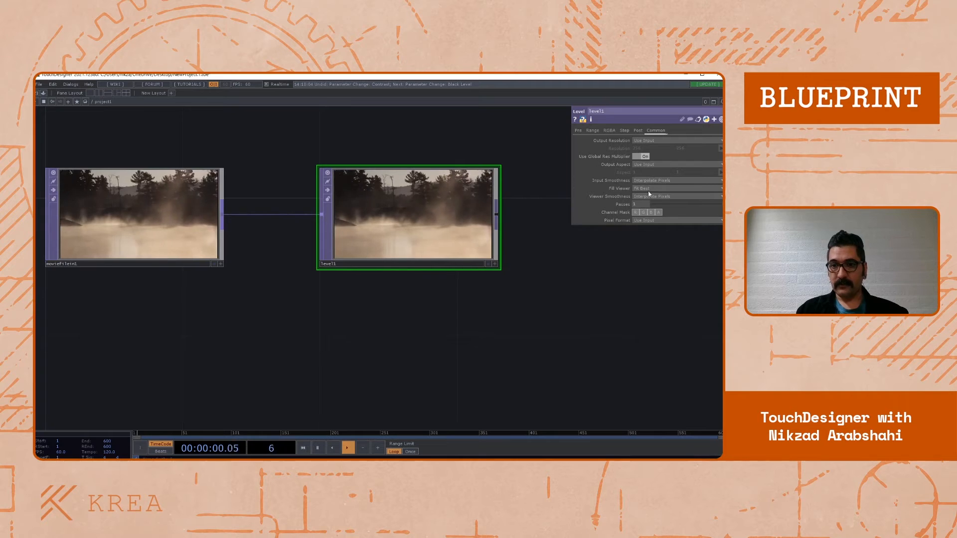
{"action": "left_click_drag", "start_coordinate": [515, 321], "coordinate": [474, 315]}
{"action": "left_click_drag", "start_coordinate": [366, 230], "coordinate": [331, 230]}
{"action": "left_click_drag", "start_coordinate": [275, 328], "coordinate": [314, 326]}
{"action": "scroll", "coordinate": [361, 301], "scroll_direction": "down", "scroll_amount": 6}
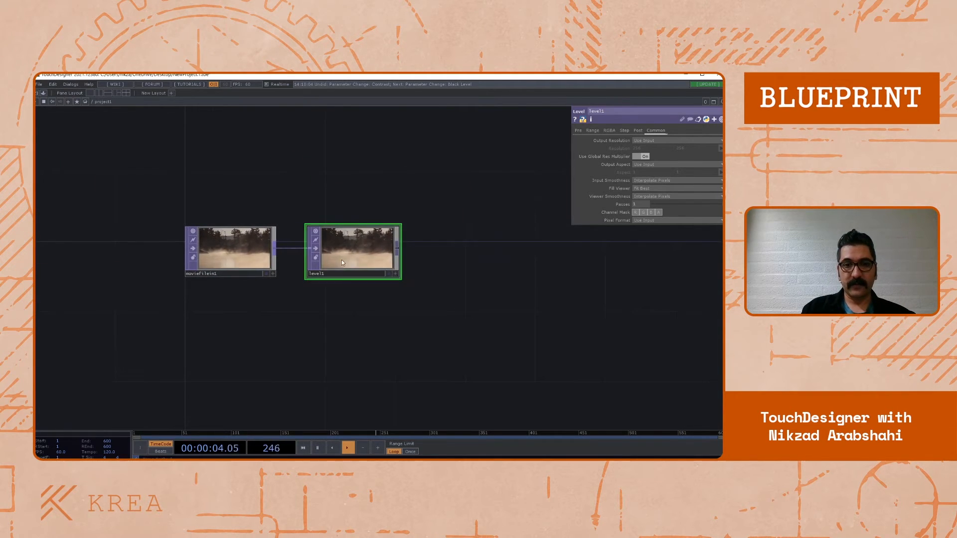
{"action": "scroll", "coordinate": [342, 260], "scroll_direction": "up", "scroll_amount": 5}
{"action": "scroll", "coordinate": [341, 232], "scroll_direction": "down", "scroll_amount": 2}
{"action": "scroll", "coordinate": [394, 259], "scroll_direction": "down", "scroll_amount": 3}
{"action": "scroll", "coordinate": [381, 262], "scroll_direction": "up", "scroll_amount": 3}
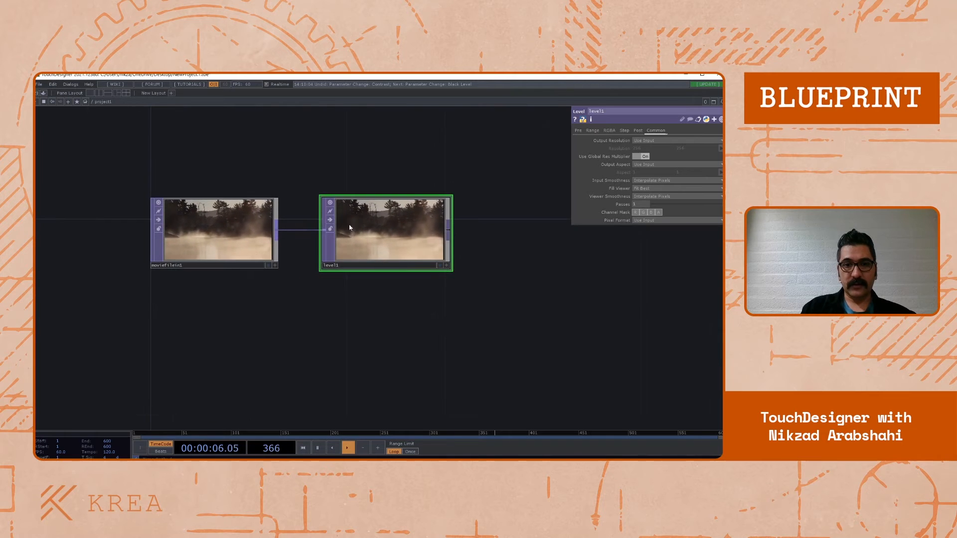
{"action": "scroll", "coordinate": [344, 179], "scroll_direction": "up", "scroll_amount": 3}
{"action": "left_click_drag", "start_coordinate": [195, 203], "coordinate": [237, 190]}
{"action": "left_click_drag", "start_coordinate": [293, 167], "coordinate": [286, 163]}
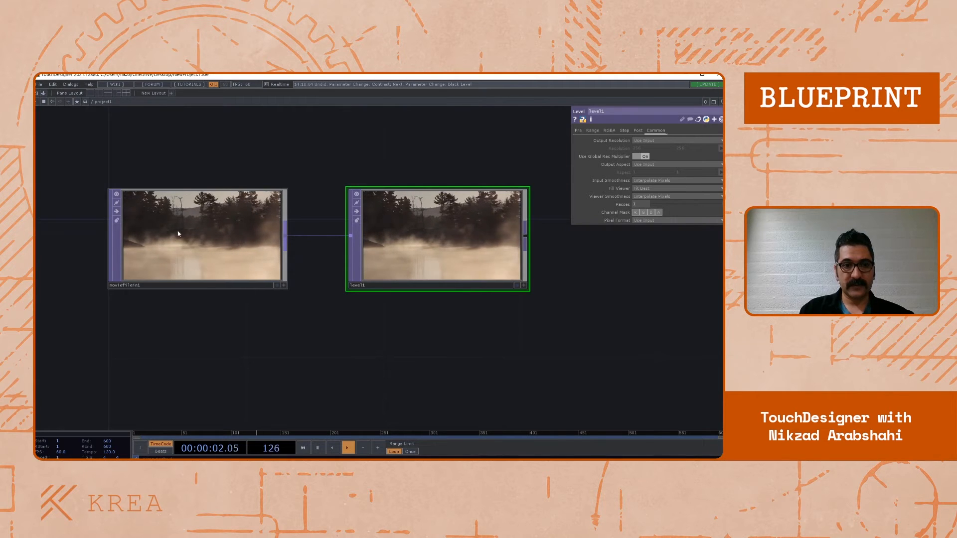
Raise the Contrast in level1's pre settings to about 1.2
{"action": "scroll", "coordinate": [179, 235], "scroll_direction": "up", "scroll_amount": 5}
{"action": "left_click_drag", "start_coordinate": [429, 211], "coordinate": [285, 210]}
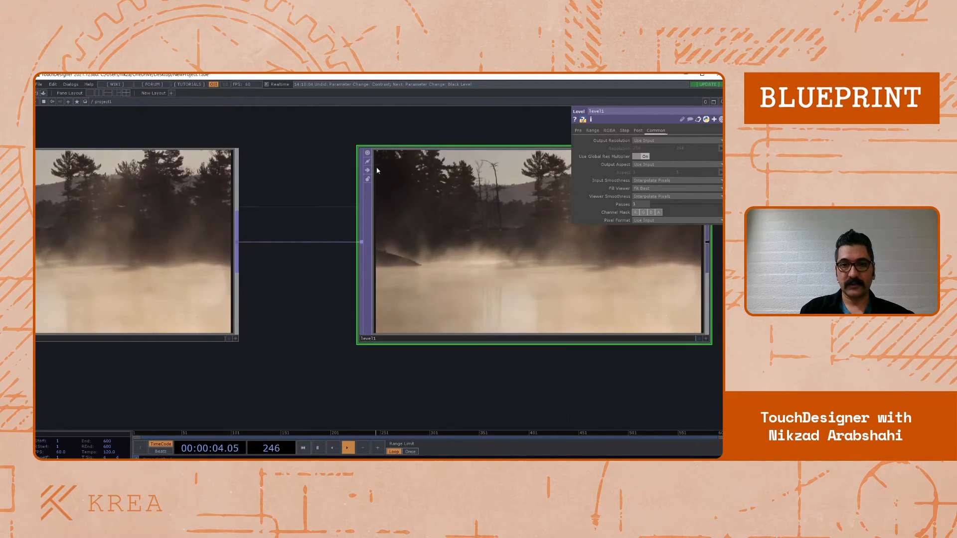
{"action": "left_click", "coordinate": [580, 132]}
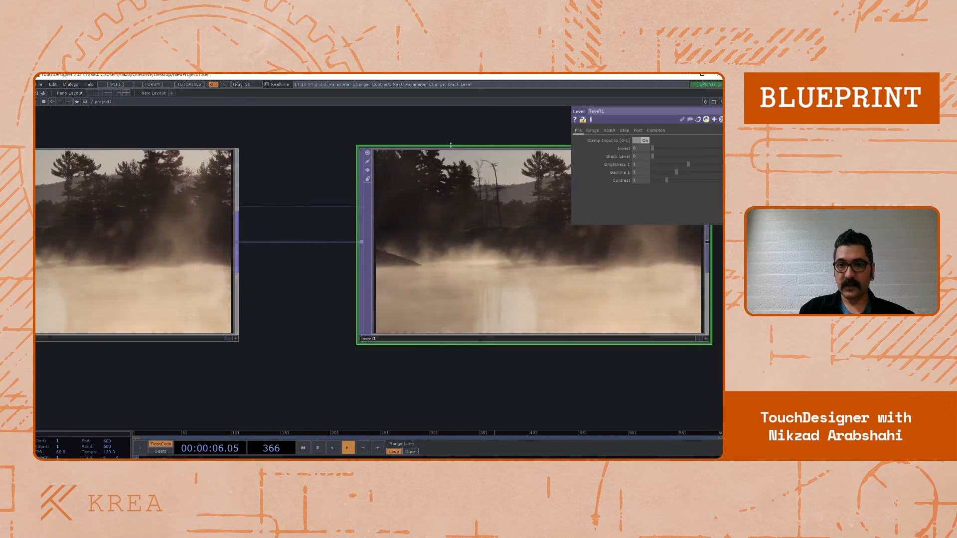
{"action": "left_click_drag", "start_coordinate": [459, 131], "coordinate": [417, 131]}
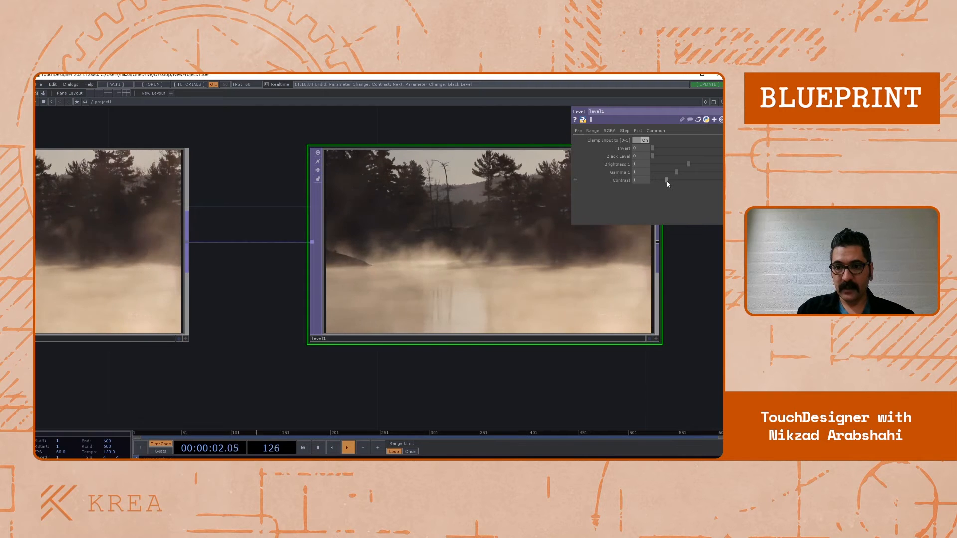
{"action": "left_click_drag", "start_coordinate": [668, 182], "coordinate": [670, 182]}
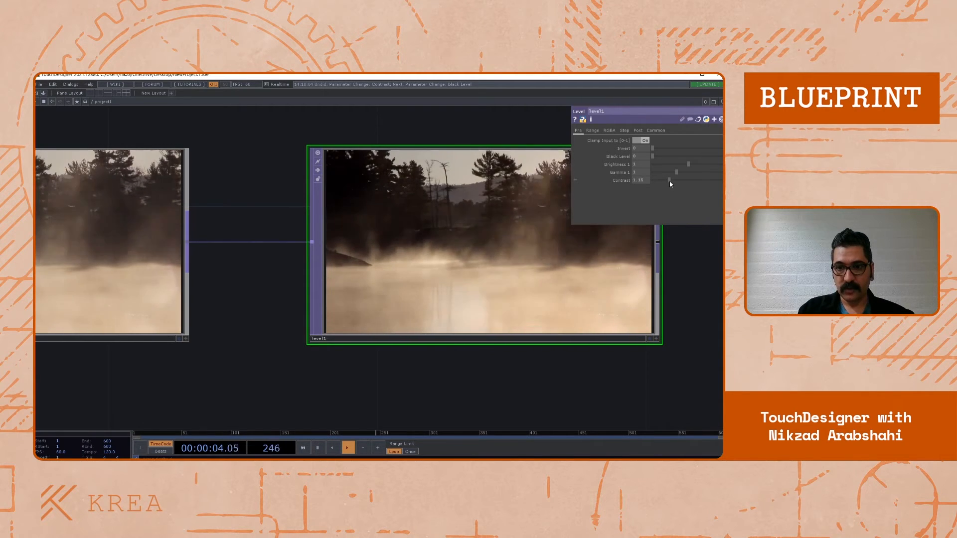
{"action": "left_click_drag", "start_coordinate": [688, 243], "coordinate": [639, 246]}
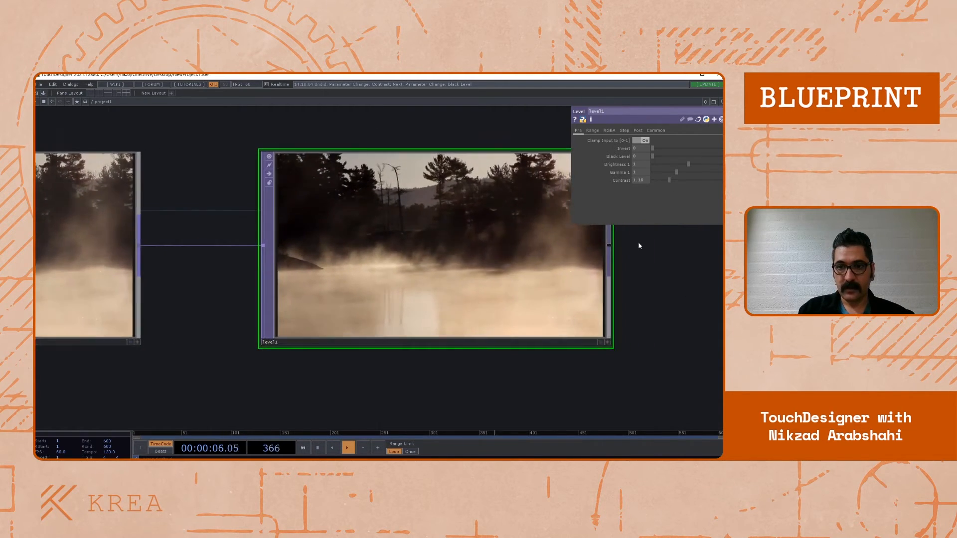
{"action": "scroll", "coordinate": [436, 222], "scroll_direction": "up", "scroll_amount": 2}
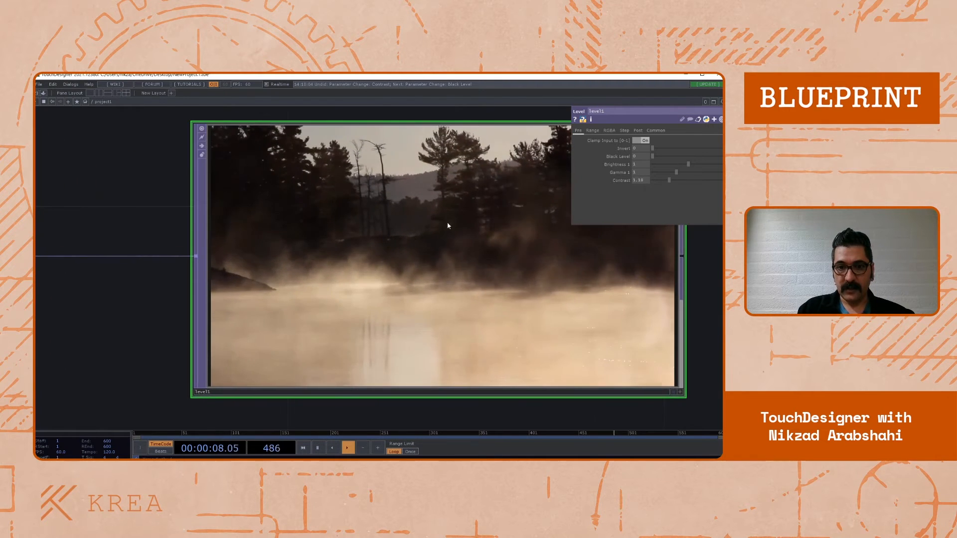
Set level1's Brightness 1 to 0.9 and raise its Black Level slightly above 0
{"action": "left_click_drag", "start_coordinate": [688, 164], "coordinate": [685, 165]}
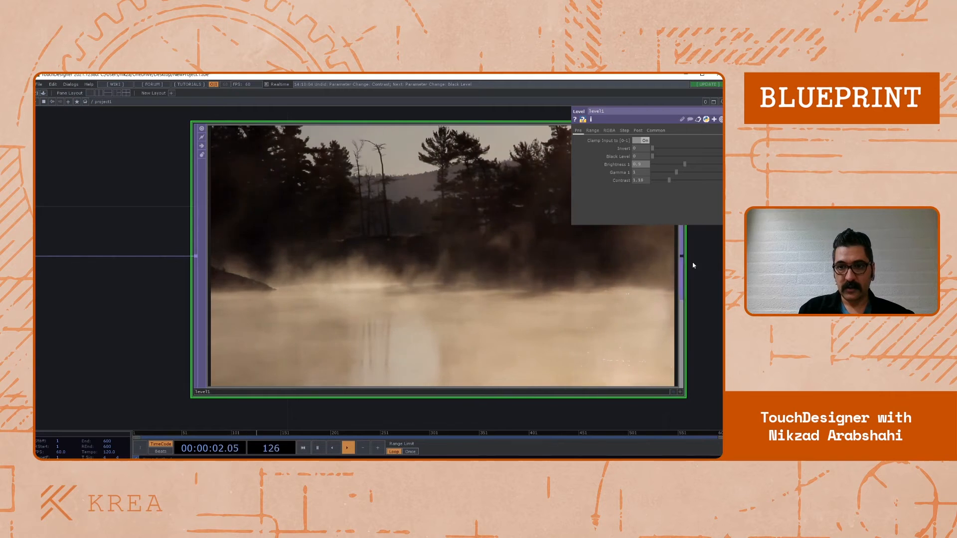
{"action": "left_click_drag", "start_coordinate": [698, 272], "coordinate": [626, 272]}
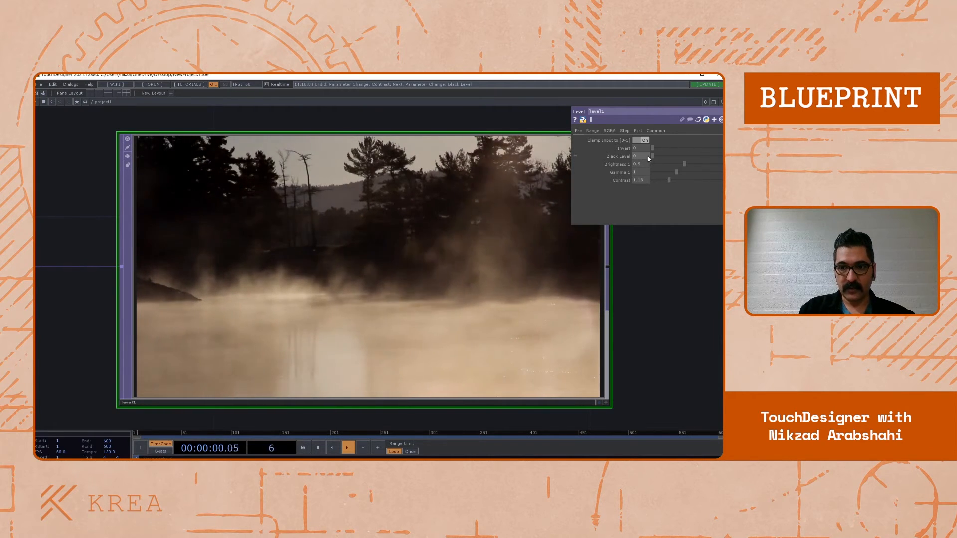
{"action": "left_click_drag", "start_coordinate": [649, 159], "coordinate": [653, 157]}
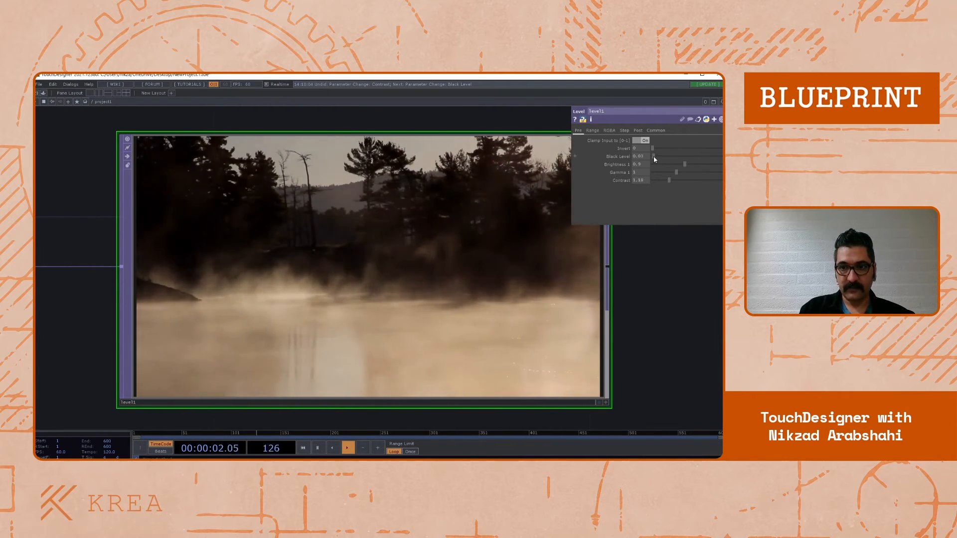
Adjust level1's colour channel ranges: Low R and Low G to about 0.01 and High B to about 0.93
{"action": "left_click", "coordinate": [609, 131]}
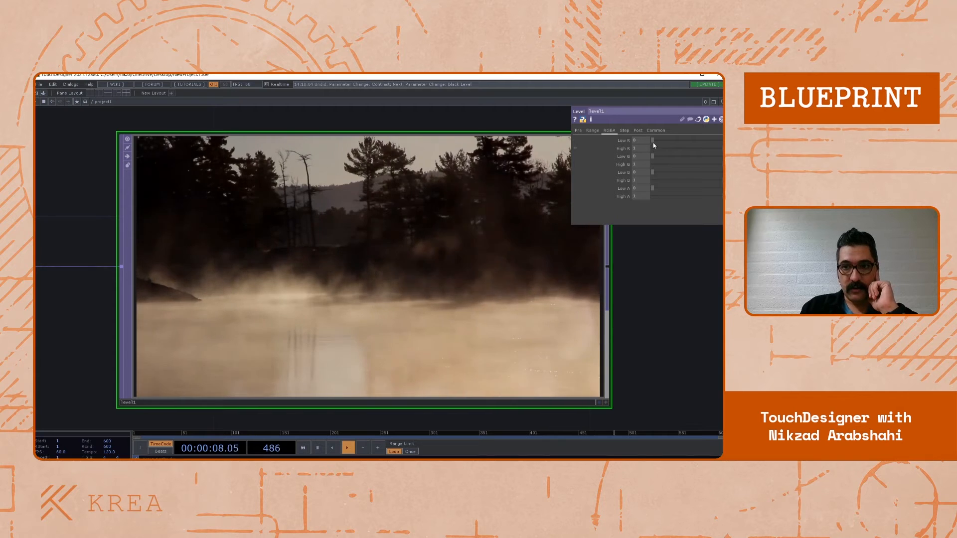
{"action": "left_click_drag", "start_coordinate": [654, 145], "coordinate": [655, 141]}
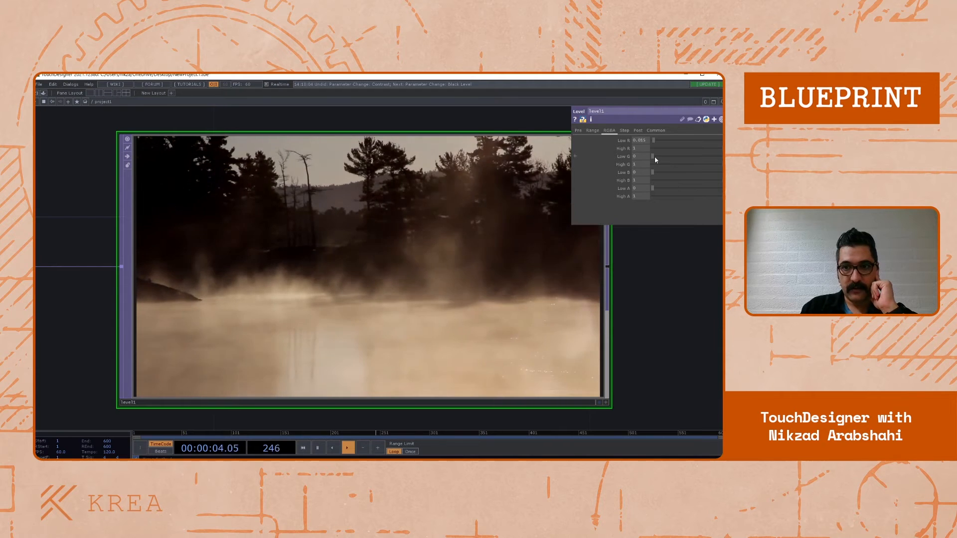
{"action": "left_click_drag", "start_coordinate": [655, 156], "coordinate": [655, 157]}
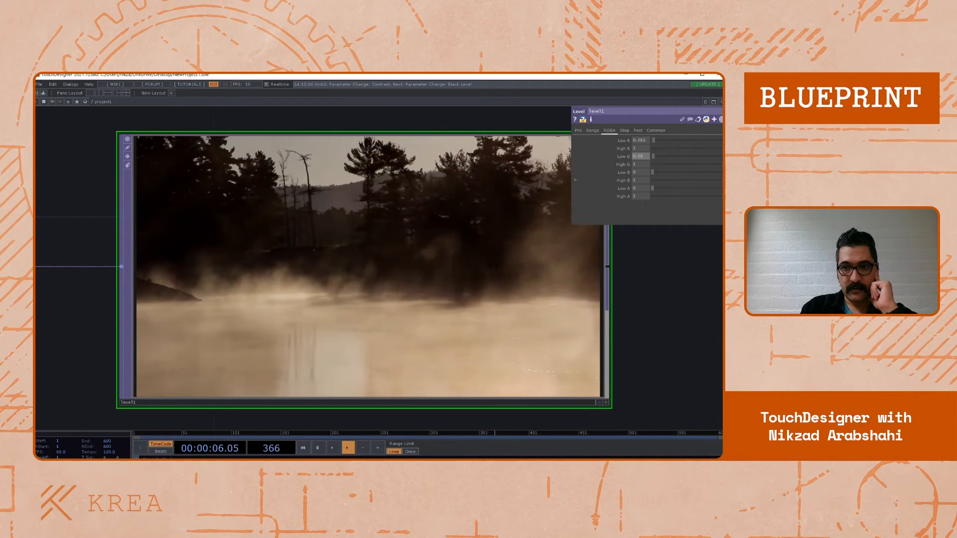
{"action": "left_click_drag", "start_coordinate": [719, 184], "coordinate": [720, 185]}
{"action": "left_click_drag", "start_coordinate": [643, 317], "coordinate": [599, 317]}
{"action": "scroll", "coordinate": [399, 260], "scroll_direction": "down", "scroll_amount": 3}
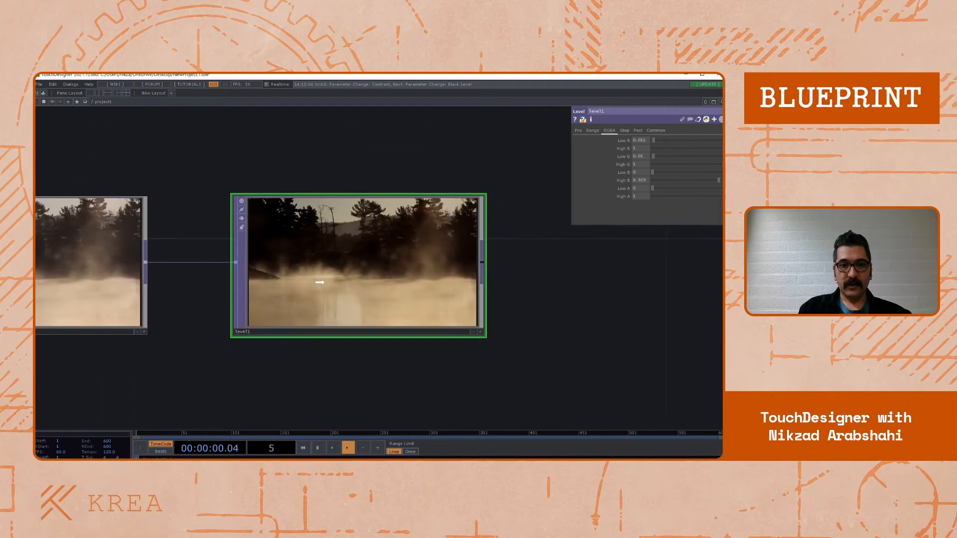
Add a Circle TOP to the network below the Movie File In operator, leaving a gap between the two
{"action": "left_click_drag", "start_coordinate": [590, 324], "coordinate": [542, 322]}
{"action": "left_click_drag", "start_coordinate": [542, 323], "coordinate": [458, 267]}
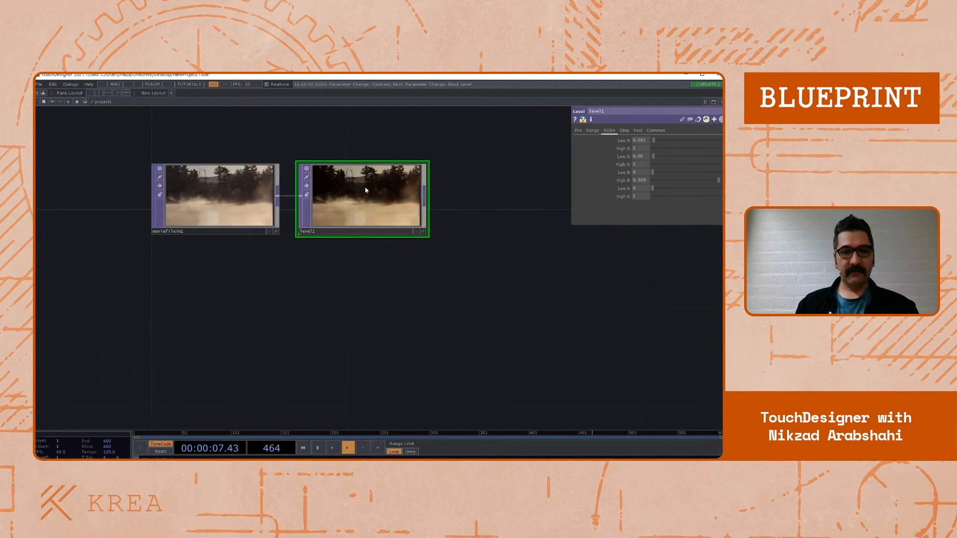
{"action": "key", "text": "Tab"}
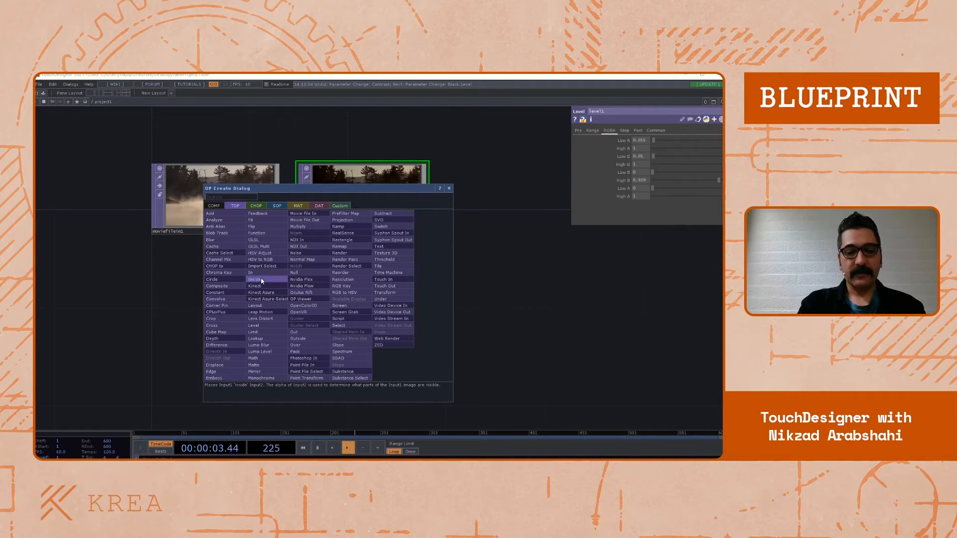
{"action": "type", "text": "c"}
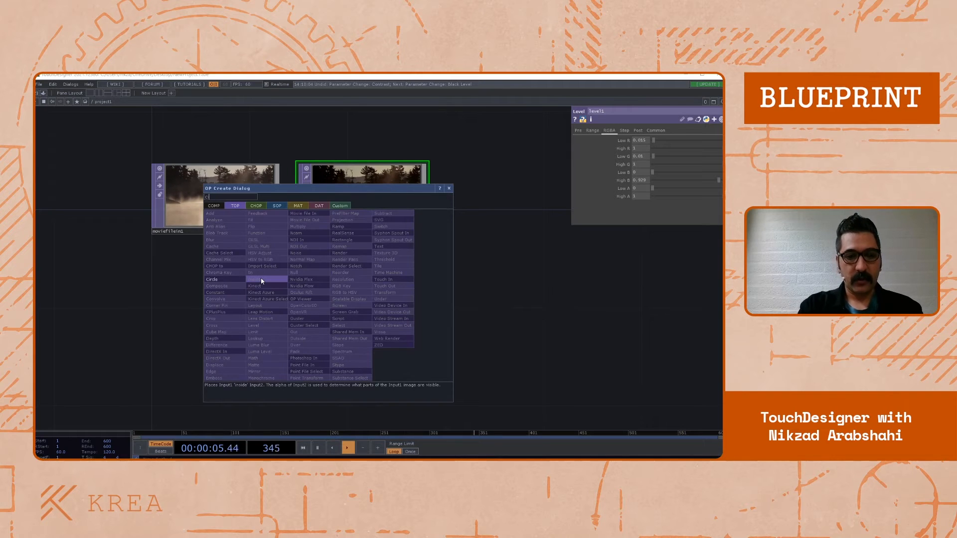
{"action": "left_click", "coordinate": [235, 280]}
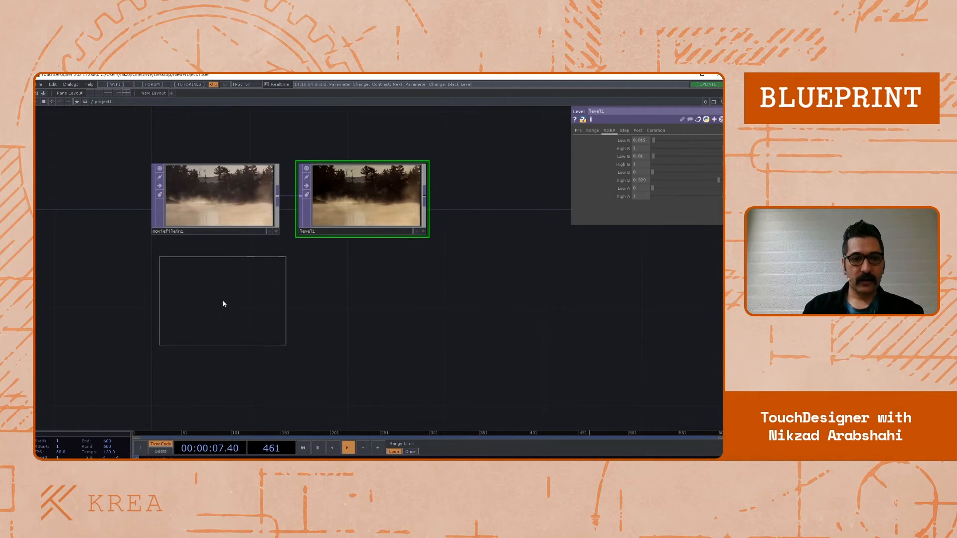
{"action": "left_click", "coordinate": [216, 280]}
{"action": "left_click_drag", "start_coordinate": [341, 323], "coordinate": [345, 266]}
{"action": "left_click_drag", "start_coordinate": [230, 220], "coordinate": [230, 268]}
Add a Noise TOP directly below circle1
{"action": "left_click_drag", "start_coordinate": [332, 286], "coordinate": [343, 263]}
{"action": "left_click_drag", "start_coordinate": [278, 394], "coordinate": [288, 310]}
{"action": "key", "text": "Tab"}
{"action": "type", "text": "noise"}
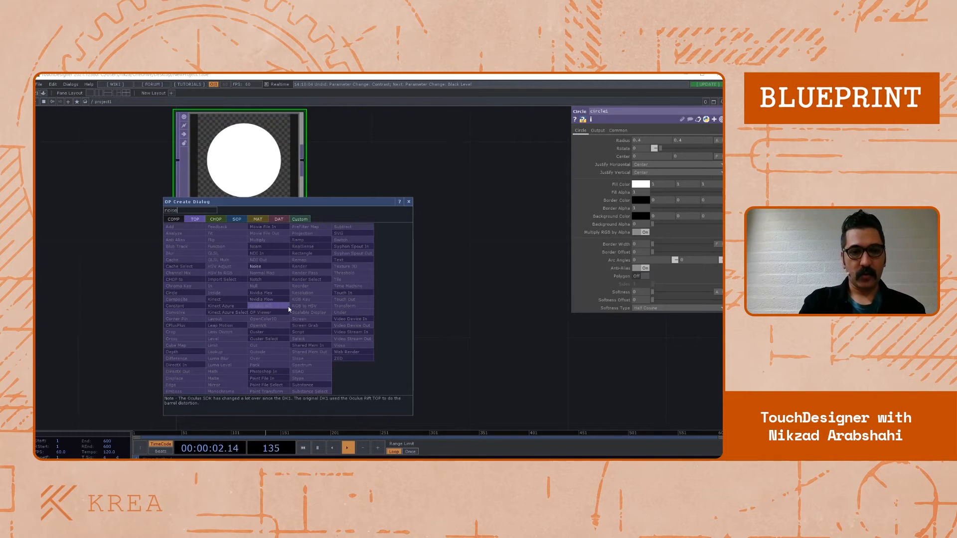
{"action": "left_click", "coordinate": [256, 266]}
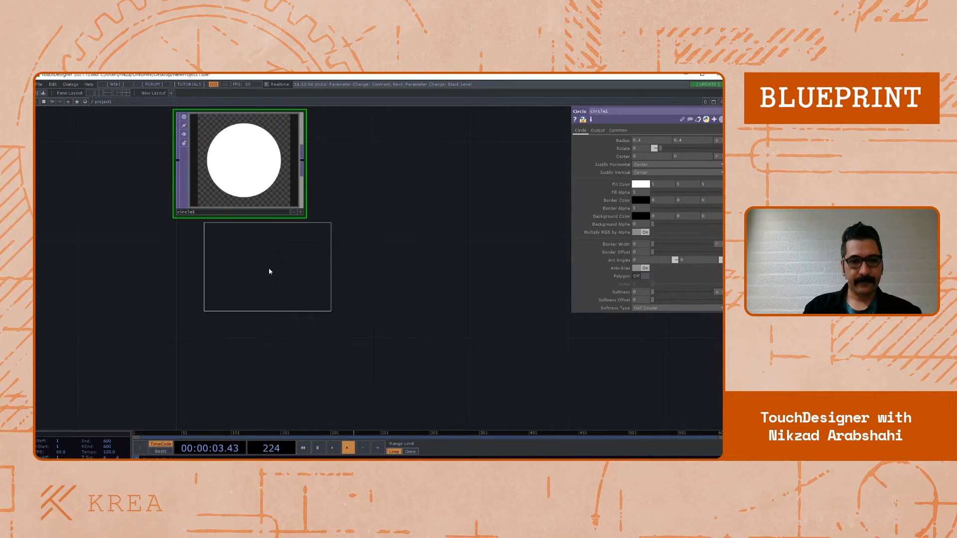
{"action": "left_click", "coordinate": [243, 313]}
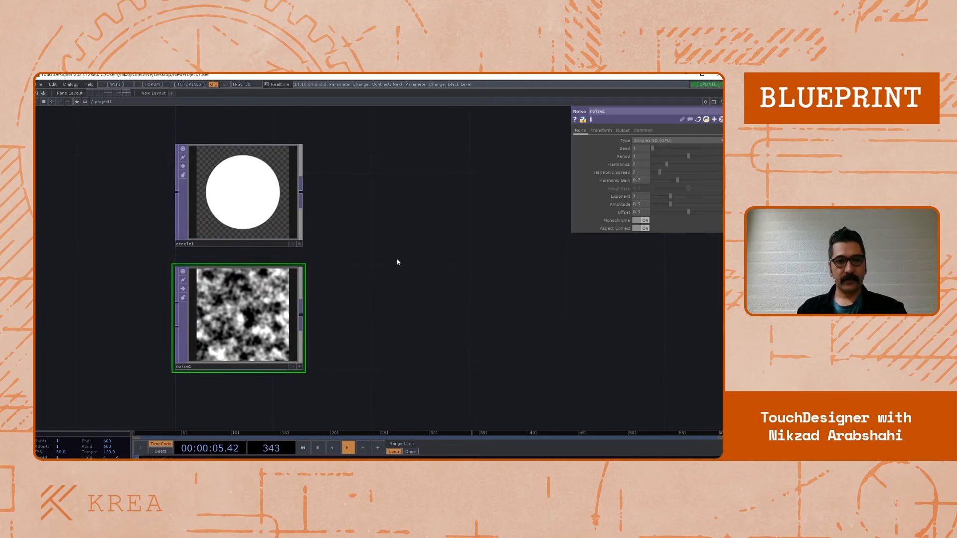
Look over the Movie File In, Level, Circle and Noise operators in the network and compare their inputs and outputs
{"action": "left_click_drag", "start_coordinate": [415, 239], "coordinate": [402, 269]}
{"action": "mouse_move", "coordinate": [335, 305]}
{"action": "left_mouse_down"}
{"action": "mouse_move", "coordinate": [329, 395]}
{"action": "mouse_move", "coordinate": [342, 308]}
{"action": "left_mouse_up"}
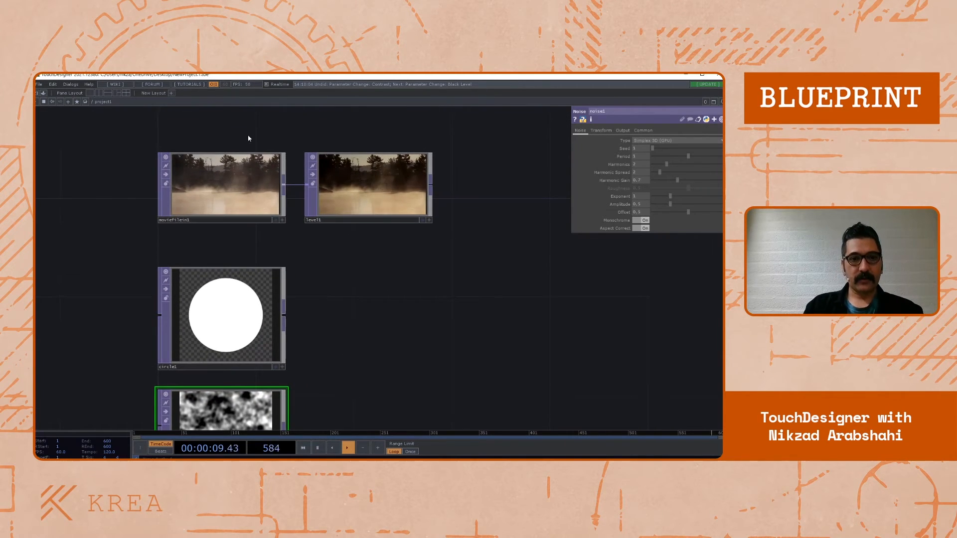
{"action": "left_click_drag", "start_coordinate": [248, 139], "coordinate": [249, 144]}
{"action": "left_click_drag", "start_coordinate": [375, 320], "coordinate": [367, 205]}
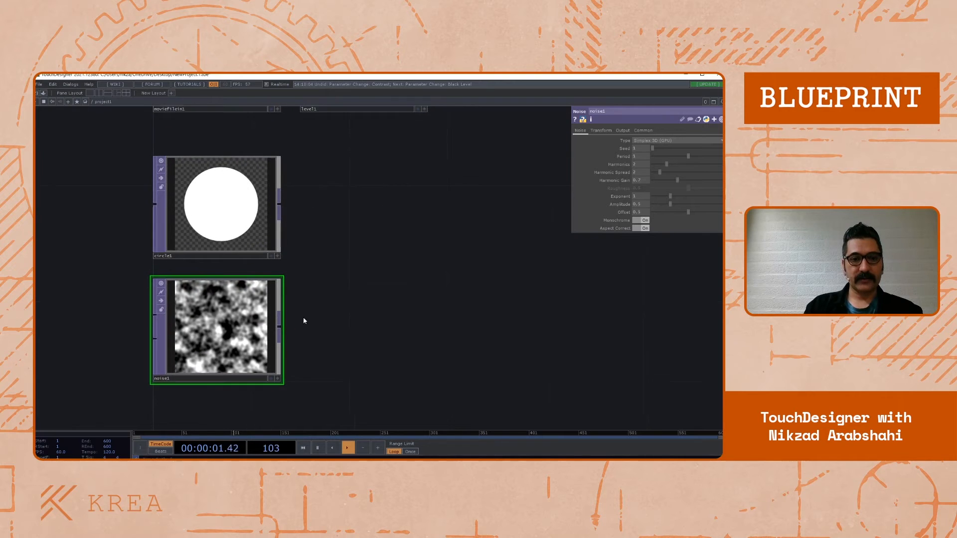
{"action": "left_click_drag", "start_coordinate": [303, 318], "coordinate": [302, 299]}
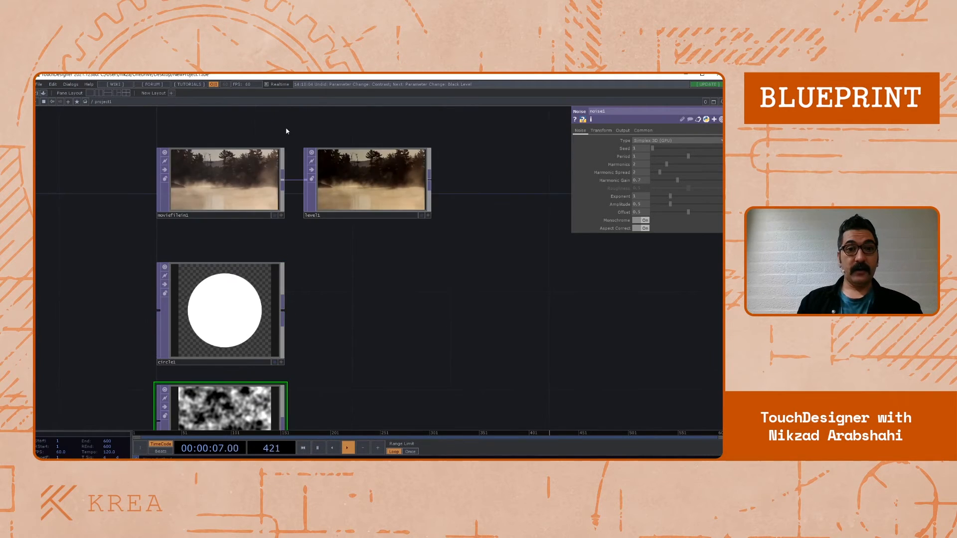
{"action": "left_click_drag", "start_coordinate": [286, 132], "coordinate": [295, 139]}
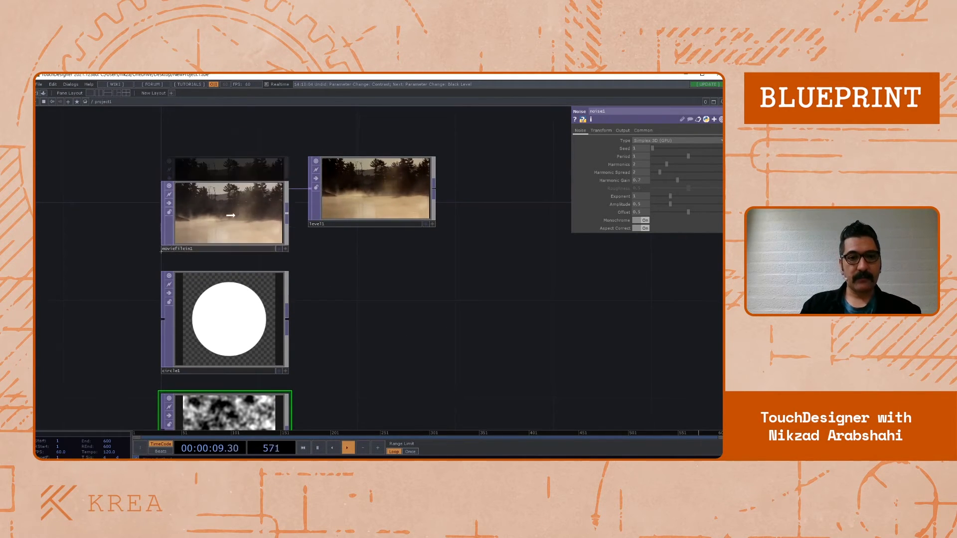
{"action": "mouse_move", "coordinate": [367, 306]}
{"action": "left_mouse_down"}
{"action": "mouse_move", "coordinate": [367, 321]}
{"action": "mouse_move", "coordinate": [357, 318]}
{"action": "left_mouse_up"}
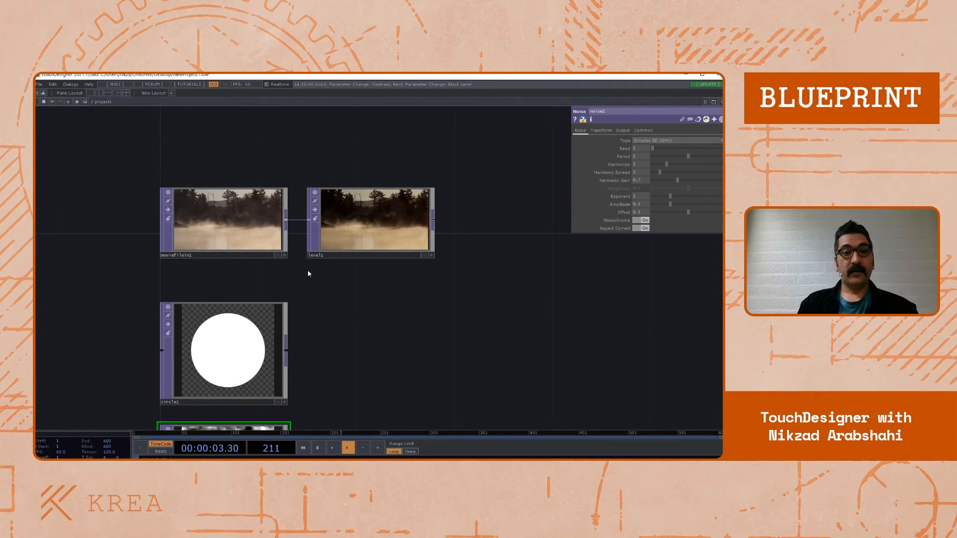
{"action": "left_click_drag", "start_coordinate": [310, 275], "coordinate": [340, 286]}
{"action": "mouse_move", "coordinate": [249, 236]}
{"action": "left_mouse_down"}
{"action": "mouse_move", "coordinate": [250, 211]}
{"action": "mouse_move", "coordinate": [250, 236]}
{"action": "left_mouse_up"}
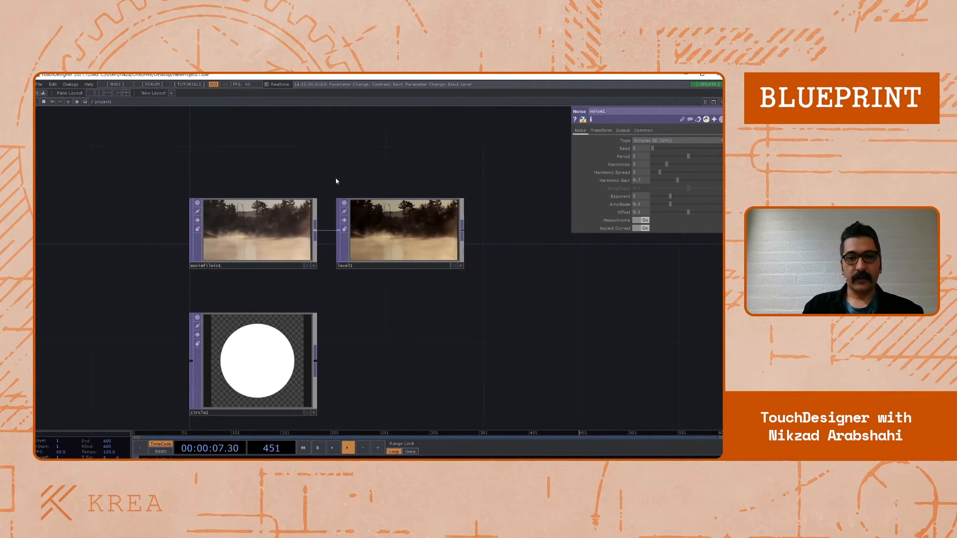
{"action": "left_click_drag", "start_coordinate": [367, 304], "coordinate": [319, 272]}
{"action": "left_click_drag", "start_coordinate": [348, 342], "coordinate": [361, 265]}
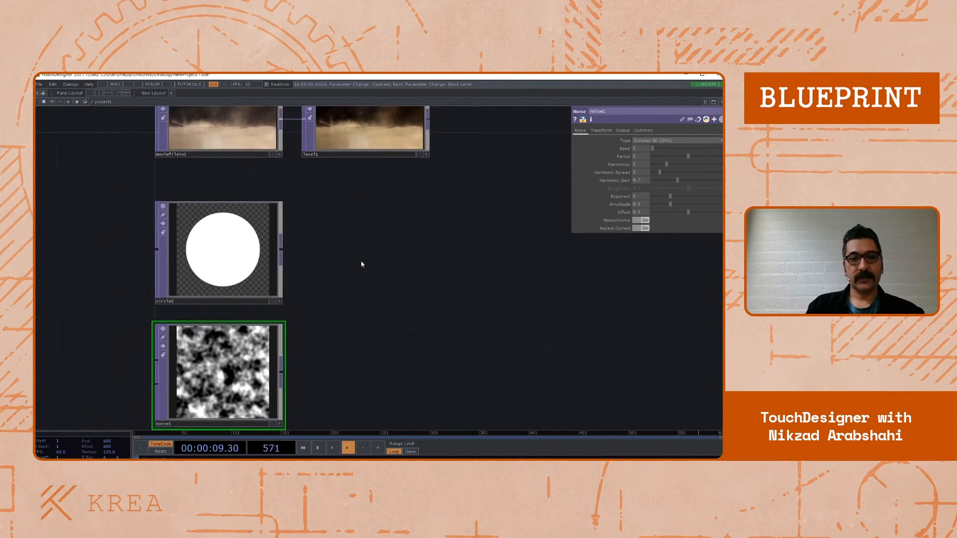
{"action": "left_click_drag", "start_coordinate": [365, 304], "coordinate": [358, 263]}
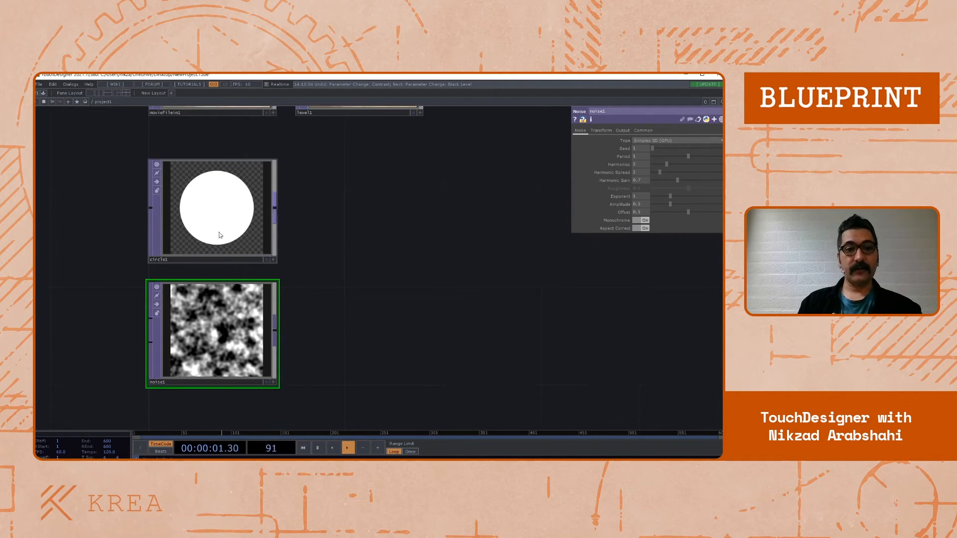
{"action": "left_click_drag", "start_coordinate": [365, 314], "coordinate": [369, 290]}
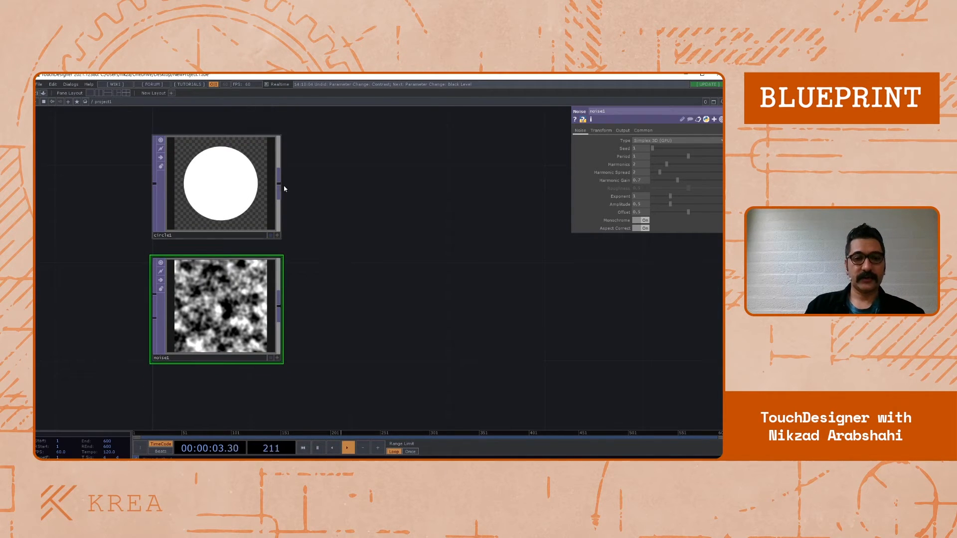
{"action": "left_click_drag", "start_coordinate": [325, 195], "coordinate": [321, 184]}
{"action": "left_click_drag", "start_coordinate": [333, 232], "coordinate": [363, 258]}
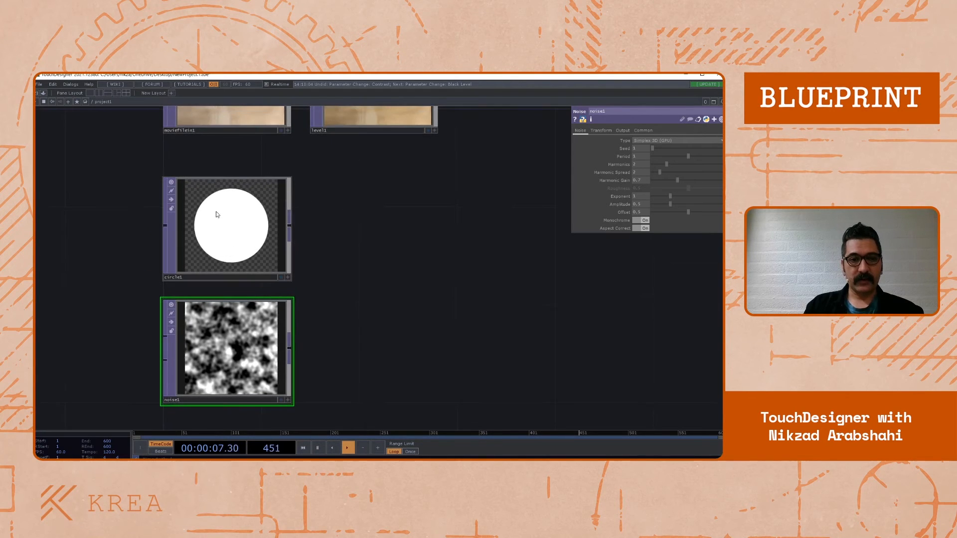
Move noise1 further down to widen the gap below circle1
{"action": "left_click_drag", "start_coordinate": [293, 251], "coordinate": [280, 227]}
{"action": "left_click_drag", "start_coordinate": [224, 322], "coordinate": [225, 371]}
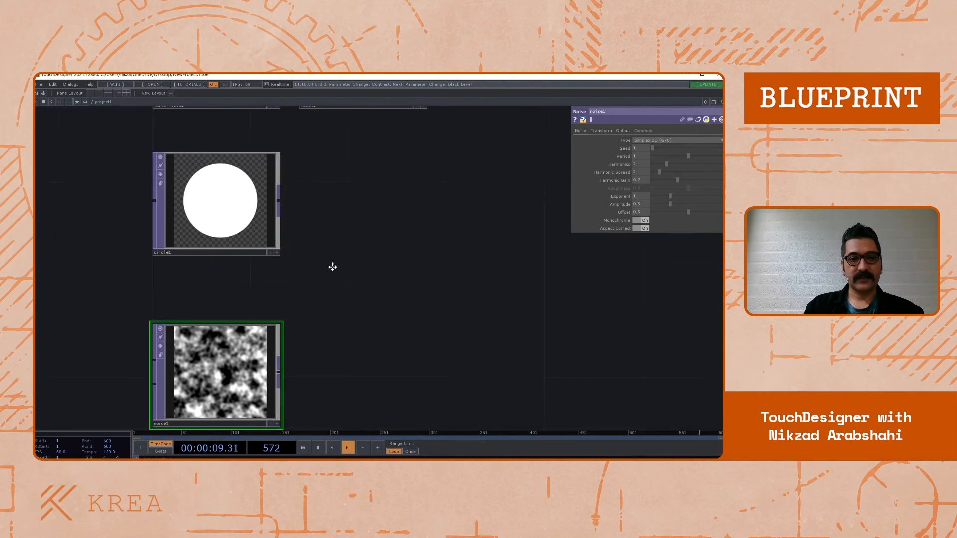
{"action": "left_click_drag", "start_coordinate": [333, 268], "coordinate": [338, 305]}
Try different Radius and Center values on circle1 and restore them to 0.4 and 0
{"action": "left_click", "coordinate": [209, 233]}
{"action": "left_click_drag", "start_coordinate": [489, 208], "coordinate": [492, 240]}
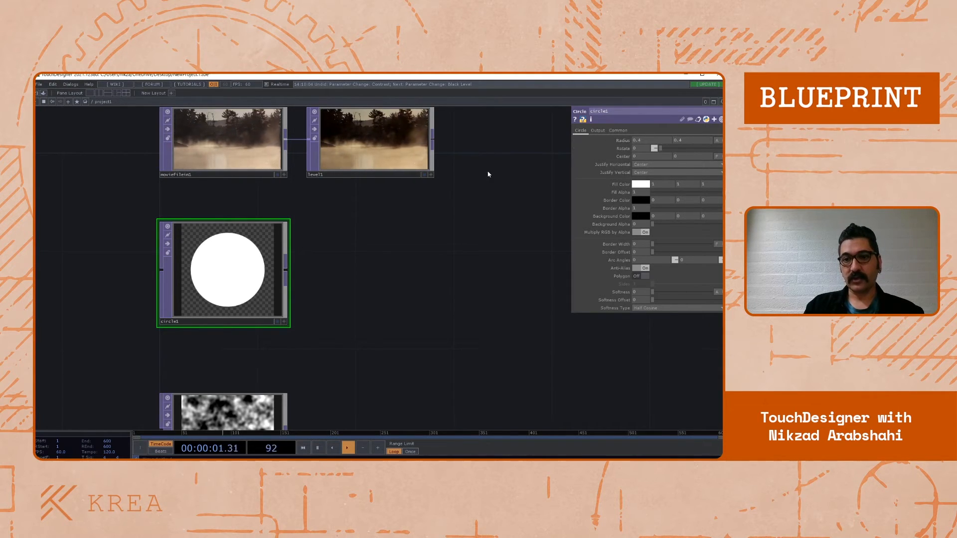
{"action": "middle_click", "coordinate": [610, 143]}
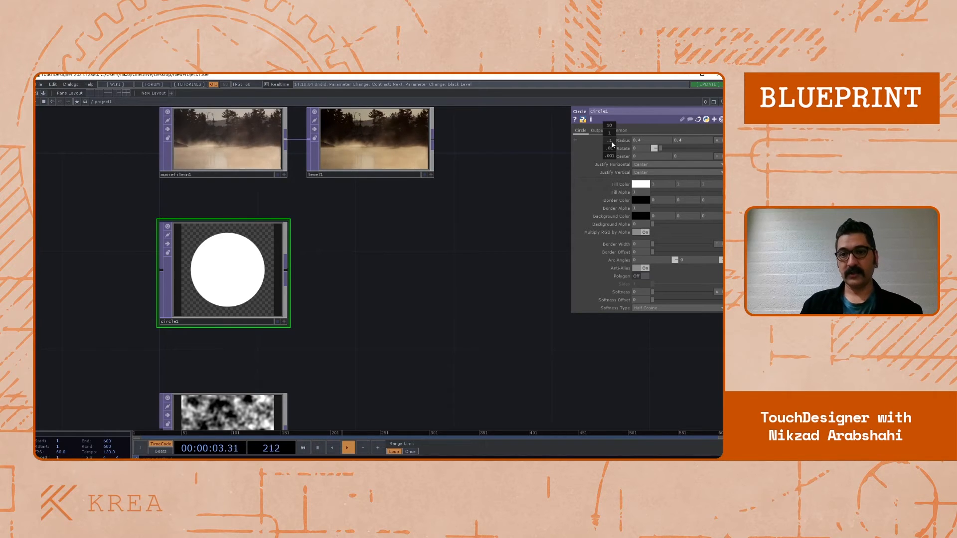
{"action": "middle_click_drag", "start_coordinate": [612, 145], "coordinate": [616, 128]}
{"action": "left_click_drag", "start_coordinate": [424, 308], "coordinate": [418, 259]}
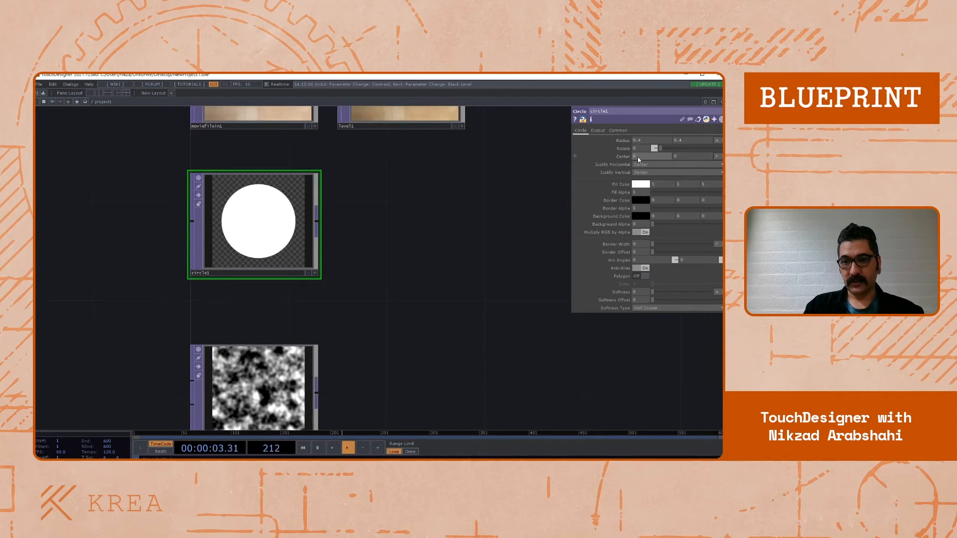
{"action": "mouse_move", "coordinate": [636, 159]}
{"action": "middle_mouse_down"}
{"action": "mouse_move", "coordinate": [649, 159]}
{"action": "mouse_move", "coordinate": [638, 157]}
{"action": "middle_mouse_up"}
{"action": "left_click_drag", "start_coordinate": [398, 262], "coordinate": [342, 274]}
{"action": "left_click_drag", "start_coordinate": [293, 248], "coordinate": [320, 283]}
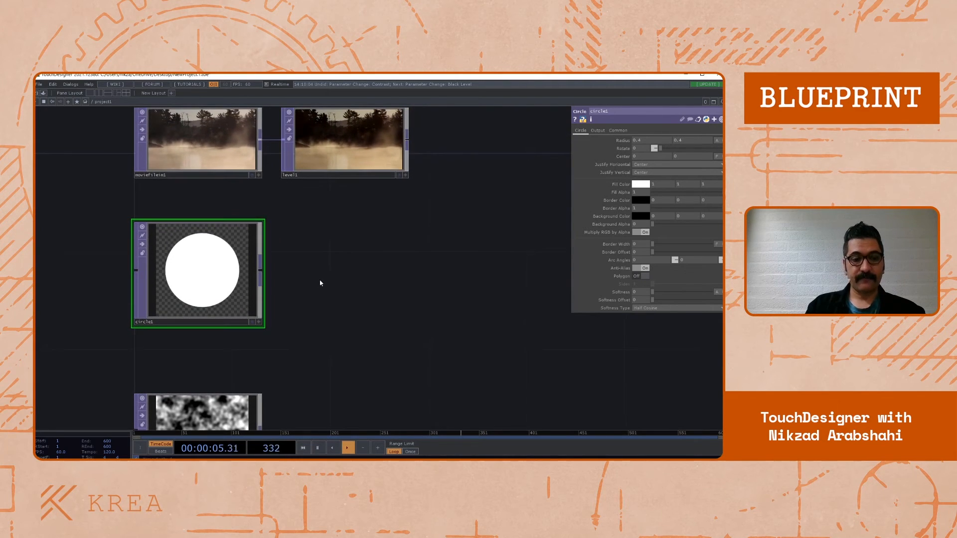
Add a Transform TOP beside circle1 and connect circle1's output to its input
{"action": "key", "text": "Tab"}
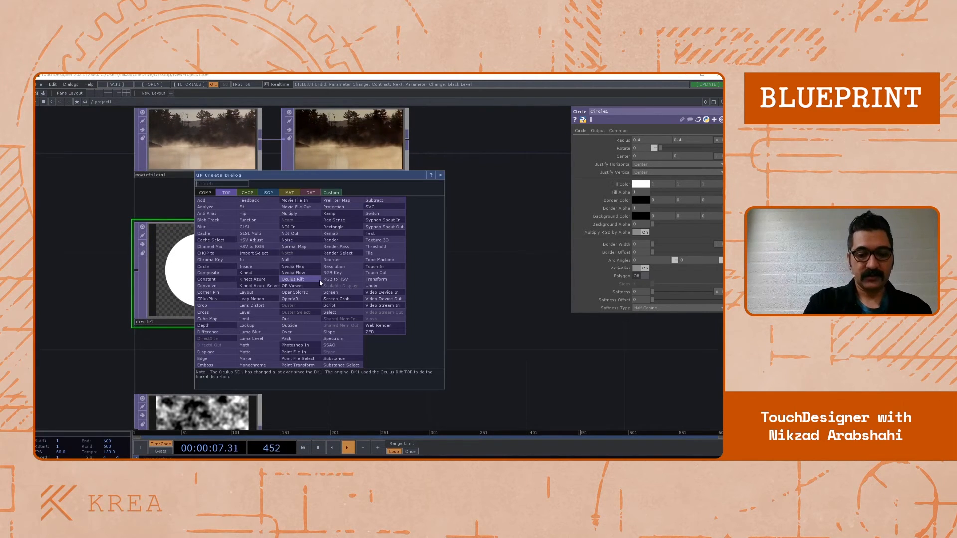
{"action": "type", "text": "tran"}
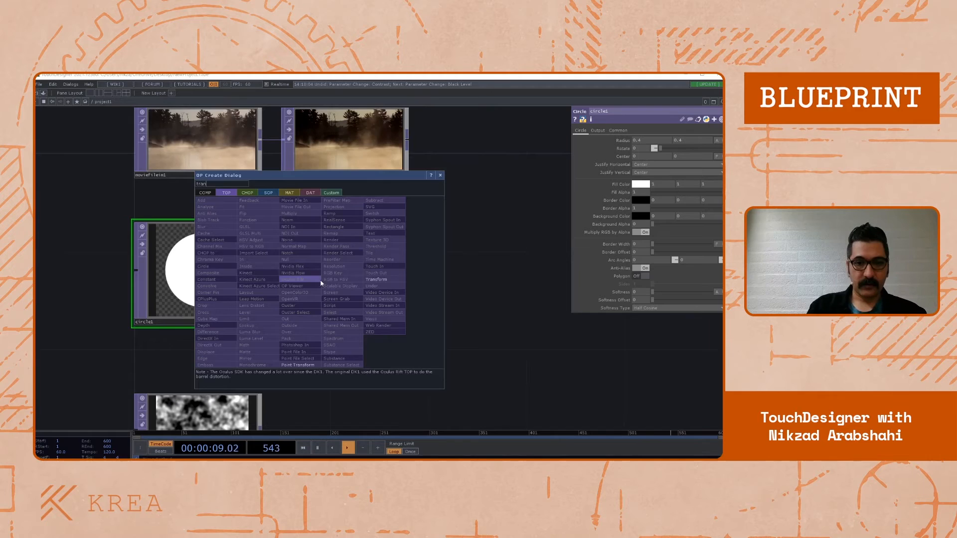
{"action": "key", "text": "Return"}
{"action": "left_click", "coordinate": [377, 278]}
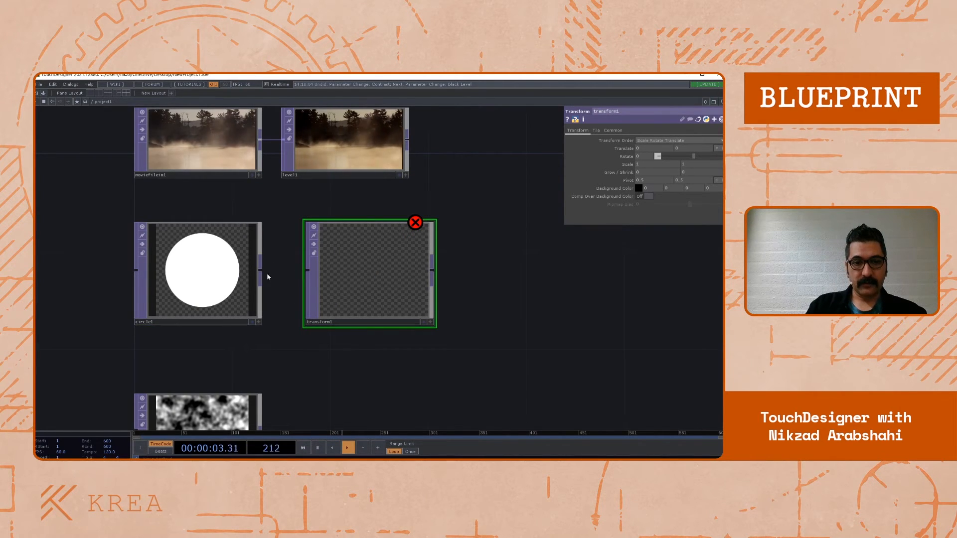
{"action": "left_click_drag", "start_coordinate": [268, 264], "coordinate": [315, 264]}
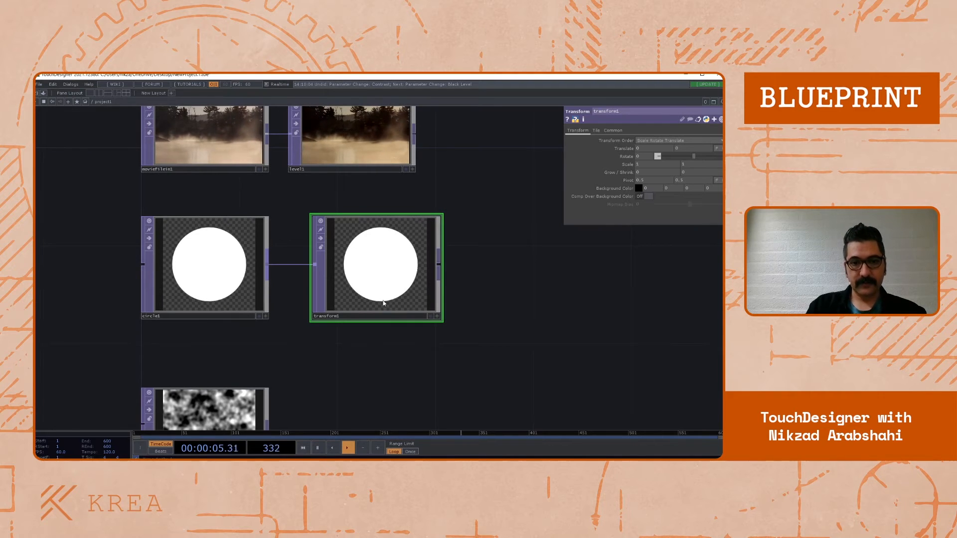
{"action": "left_click_drag", "start_coordinate": [538, 320], "coordinate": [531, 317]}
Reduce circle1's Radius to 0.2 and move transform1 closer to it
{"action": "left_click", "coordinate": [199, 259]}
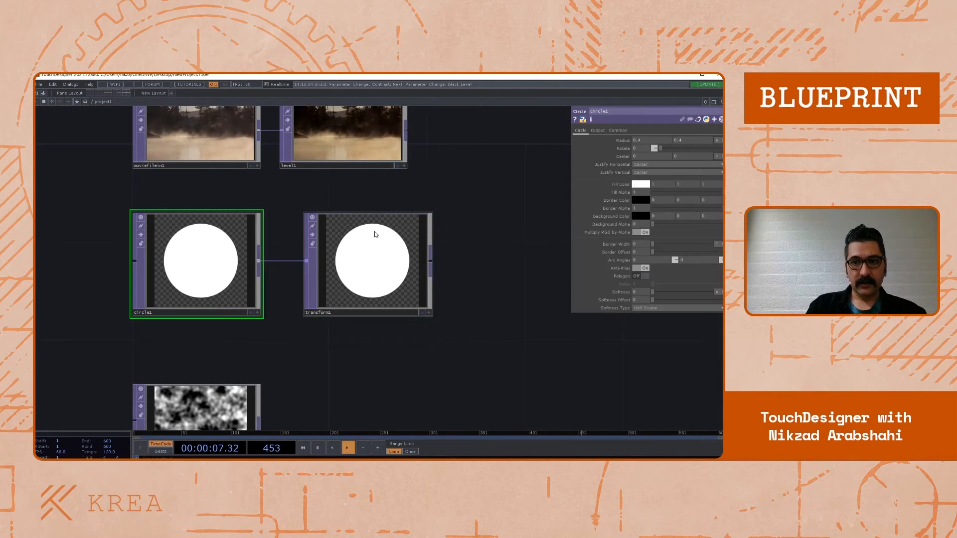
{"action": "middle_click_drag", "start_coordinate": [623, 140], "coordinate": [625, 142]}
{"action": "left_click", "coordinate": [379, 279]}
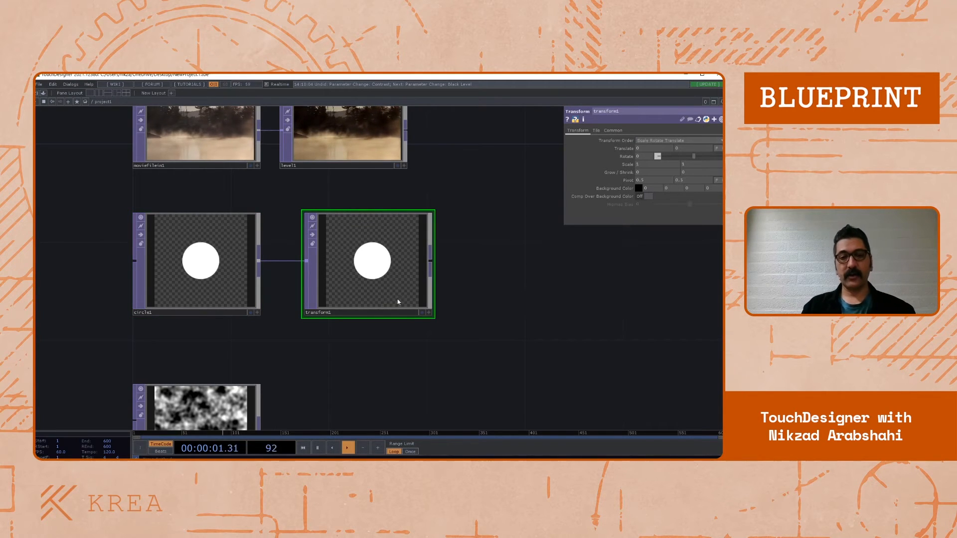
{"action": "left_click_drag", "start_coordinate": [384, 287], "coordinate": [355, 279]}
{"action": "left_click_drag", "start_coordinate": [509, 259], "coordinate": [467, 279]}
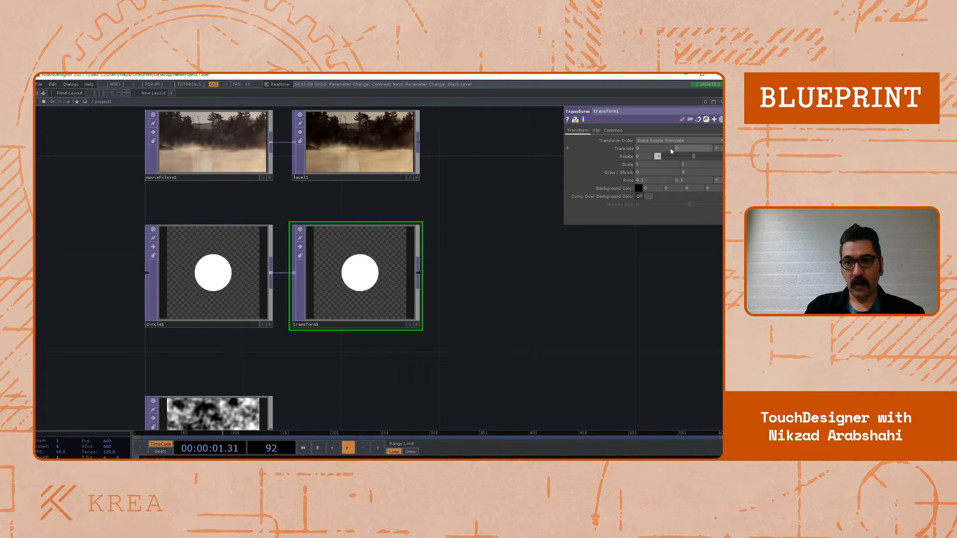
Try transform1's Translate and Scale, restoring both, and set its Rotate to -17
{"action": "mouse_move", "coordinate": [644, 148]}
{"action": "middle_mouse_down"}
{"action": "mouse_move", "coordinate": [614, 142]}
{"action": "mouse_move", "coordinate": [663, 142]}
{"action": "mouse_move", "coordinate": [642, 142]}
{"action": "middle_mouse_up"}
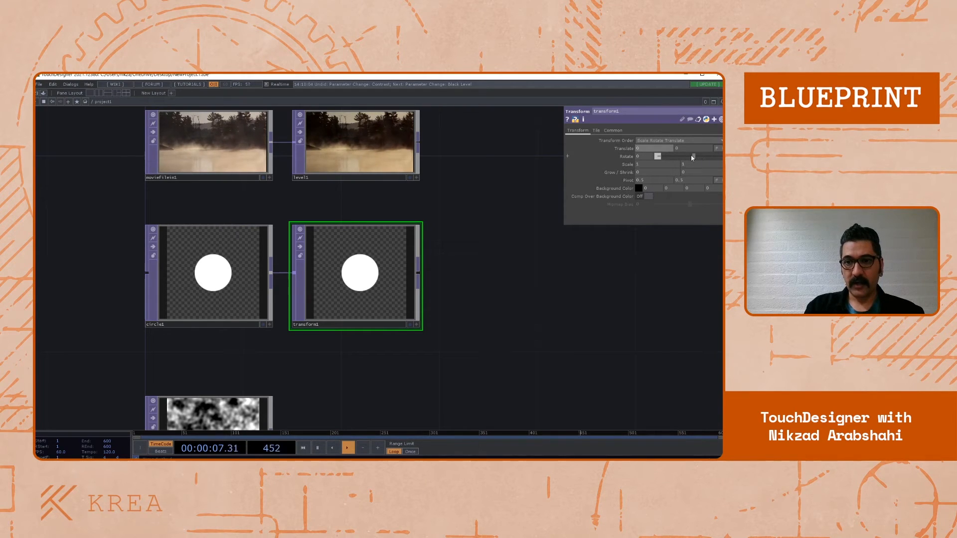
{"action": "left_click_drag", "start_coordinate": [692, 158], "coordinate": [680, 157]}
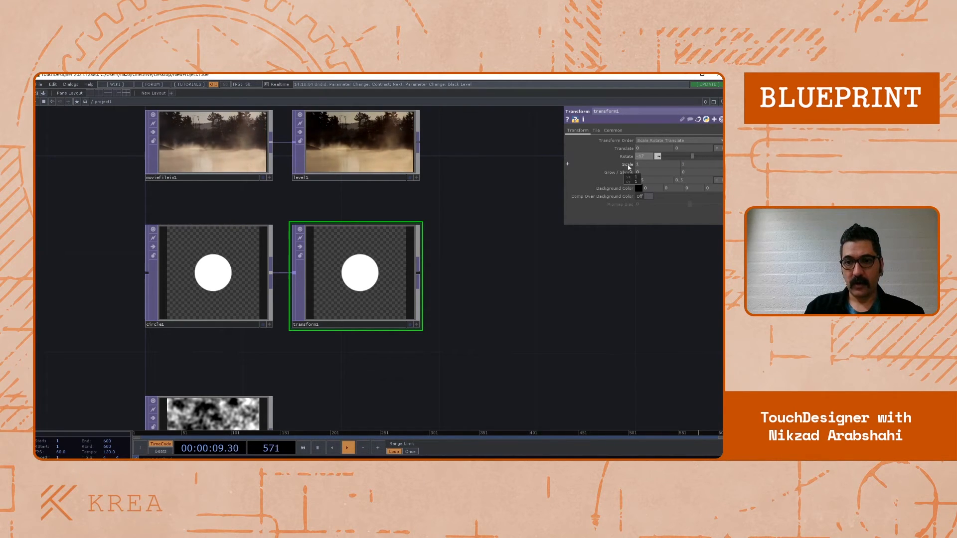
{"action": "middle_click_drag", "start_coordinate": [628, 164], "coordinate": [627, 150]}
Set circle1's Fill Color to orange with Hue 29, Saturation 0.805 and Value 1
{"action": "left_click_drag", "start_coordinate": [498, 334], "coordinate": [463, 156]}
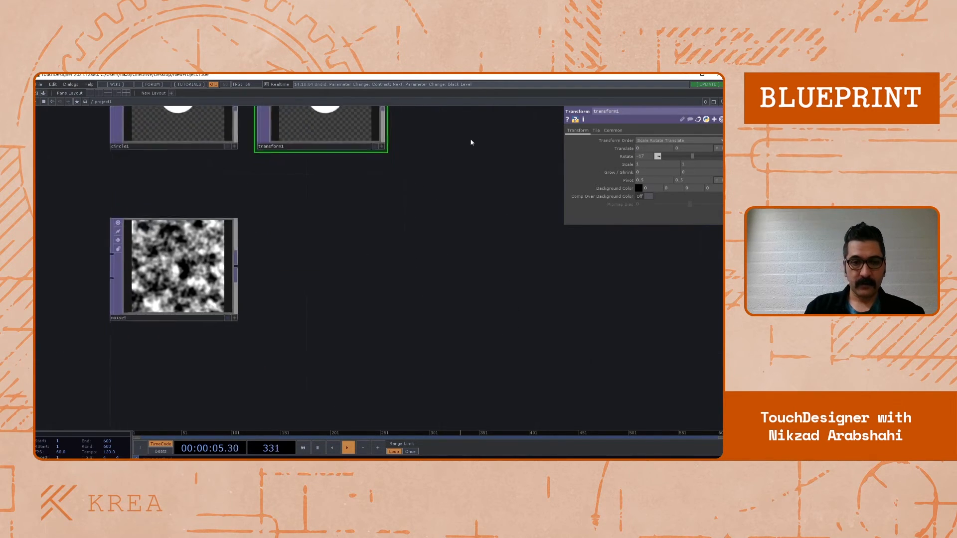
{"action": "middle_click_drag", "start_coordinate": [468, 165], "coordinate": [393, 263]}
{"action": "left_click_drag", "start_coordinate": [394, 264], "coordinate": [390, 337]}
{"action": "left_click", "coordinate": [260, 184]}
{"action": "left_click_drag", "start_coordinate": [384, 293], "coordinate": [386, 317]}
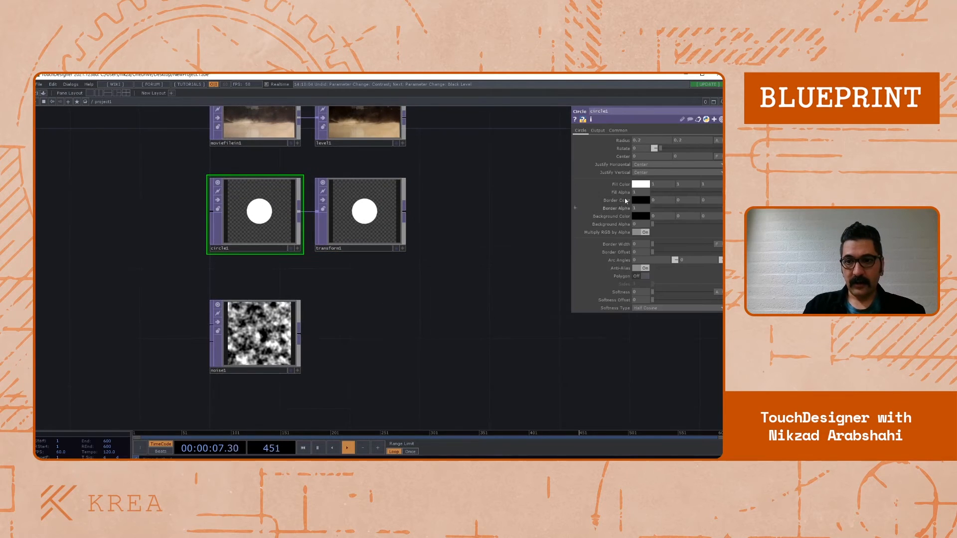
{"action": "left_click", "coordinate": [644, 185]}
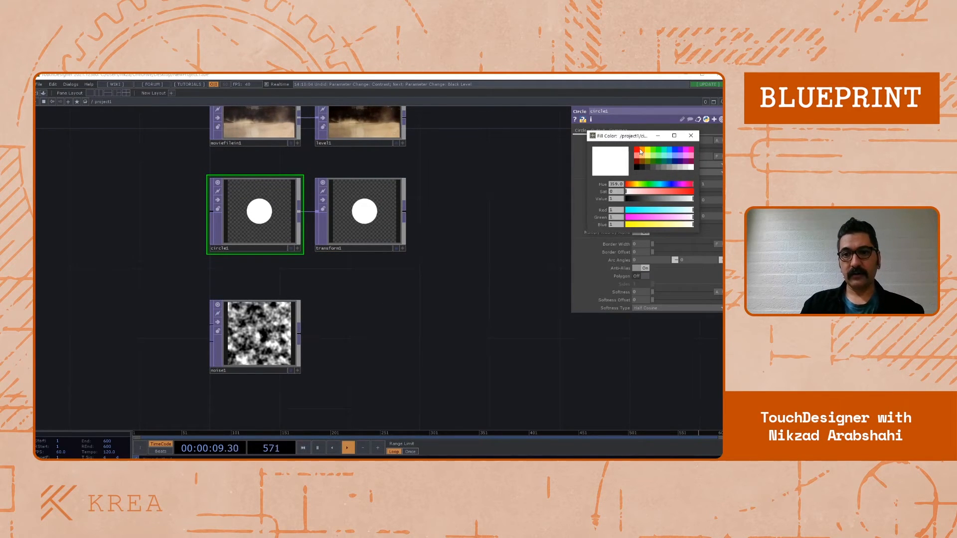
{"action": "left_click_drag", "start_coordinate": [639, 125], "coordinate": [512, 127]}
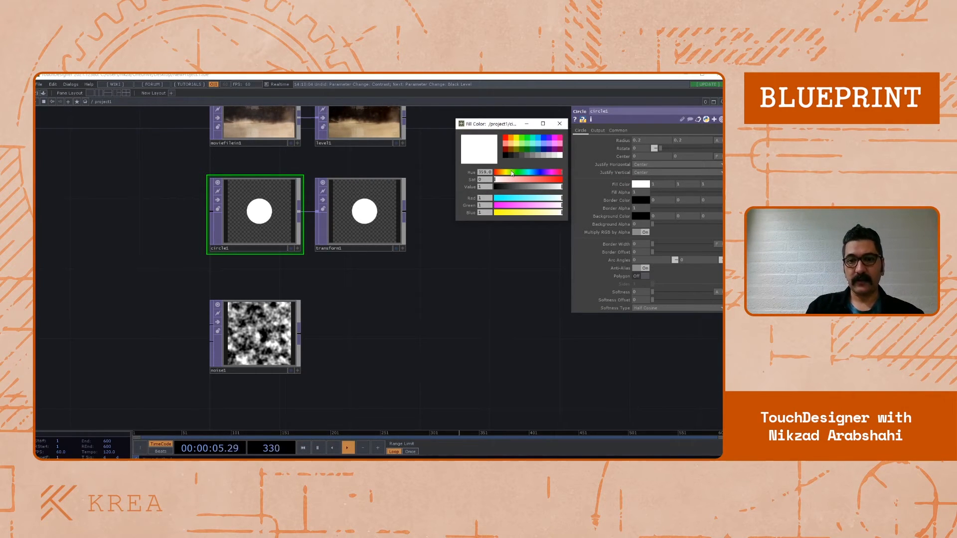
{"action": "left_click_drag", "start_coordinate": [512, 173], "coordinate": [570, 190]}
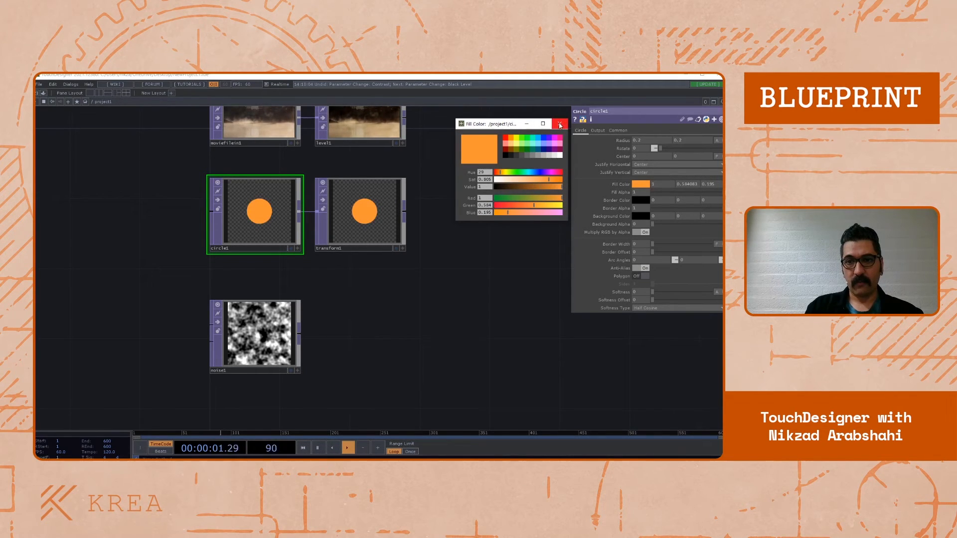
{"action": "left_click", "coordinate": [561, 126]}
Give circle1 a black border with a Border Width of about 0.054 and a Border Offset of about 0.17
{"action": "left_click_drag", "start_coordinate": [459, 227], "coordinate": [404, 238]}
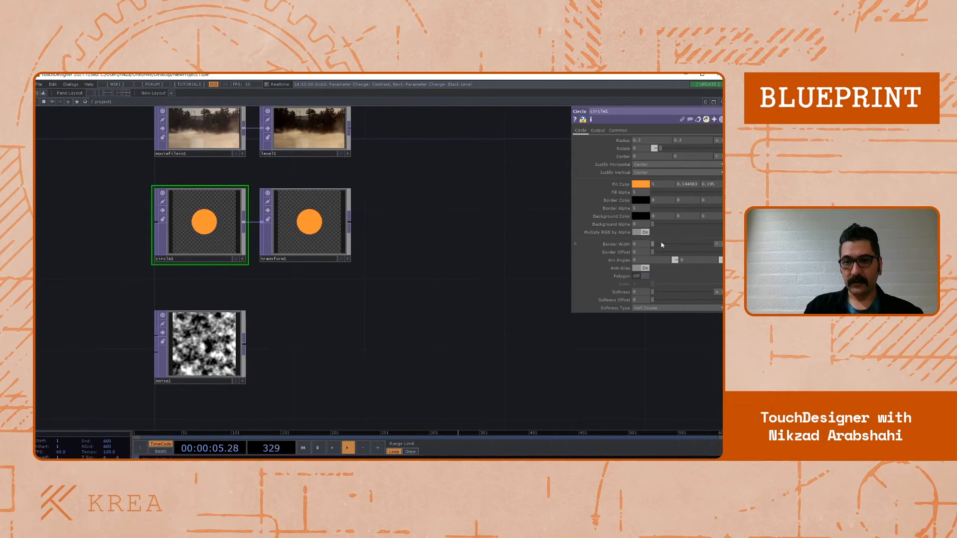
{"action": "mouse_move", "coordinate": [659, 243]}
{"action": "left_mouse_down"}
{"action": "mouse_move", "coordinate": [670, 240]}
{"action": "mouse_move", "coordinate": [648, 243]}
{"action": "mouse_move", "coordinate": [665, 253]}
{"action": "mouse_move", "coordinate": [661, 244]}
{"action": "left_mouse_up"}
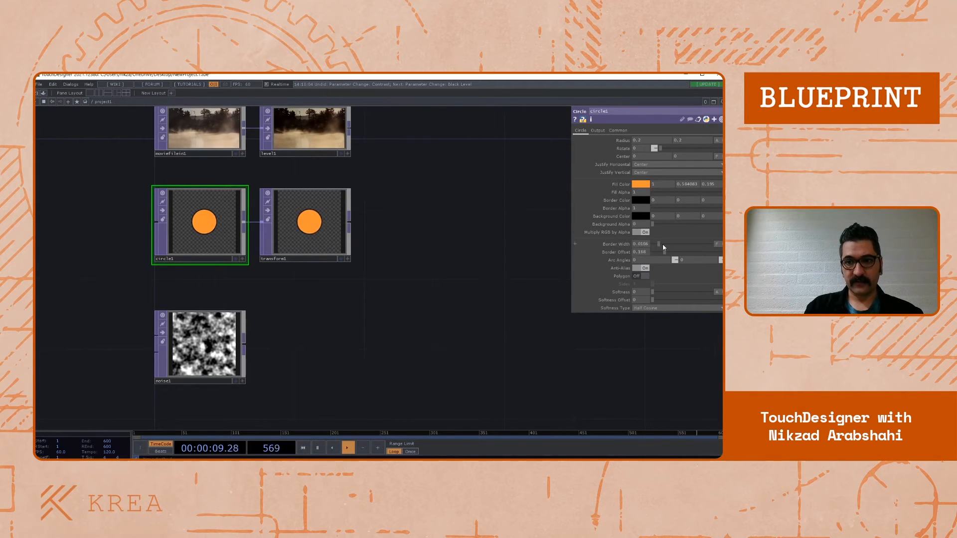
{"action": "left_click_drag", "start_coordinate": [345, 323], "coordinate": [417, 329]}
{"action": "left_click_drag", "start_coordinate": [410, 388], "coordinate": [392, 364]}
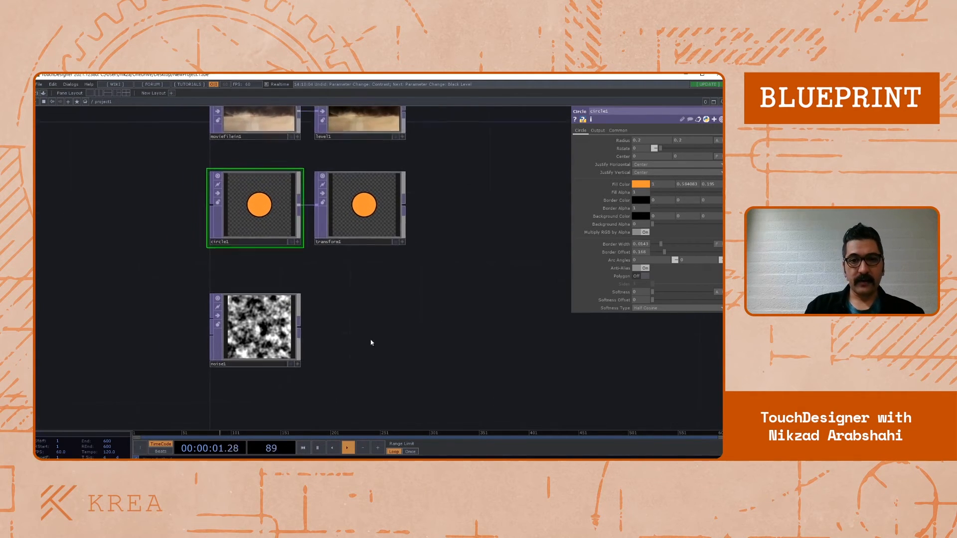
{"action": "left_click_drag", "start_coordinate": [374, 314], "coordinate": [373, 351]}
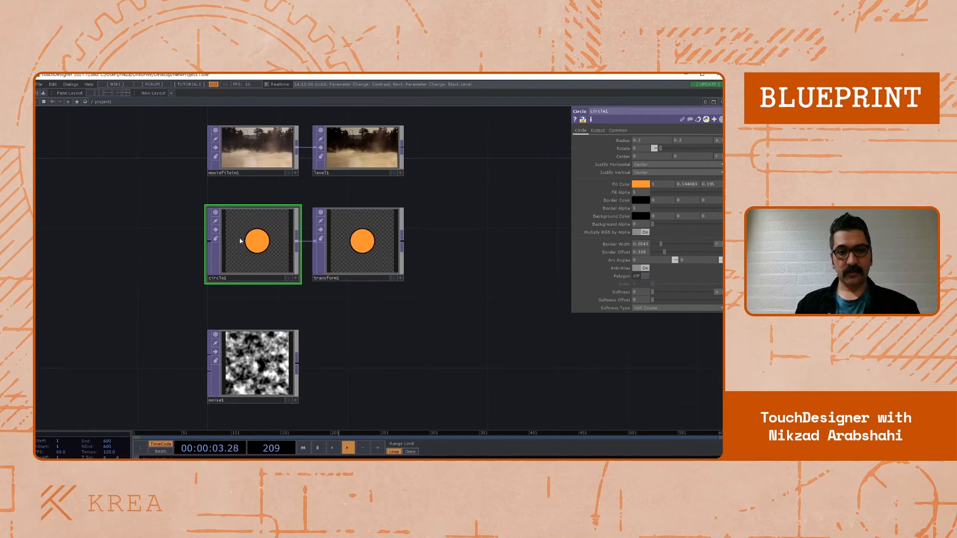
{"action": "left_click_drag", "start_coordinate": [321, 312], "coordinate": [305, 305]}
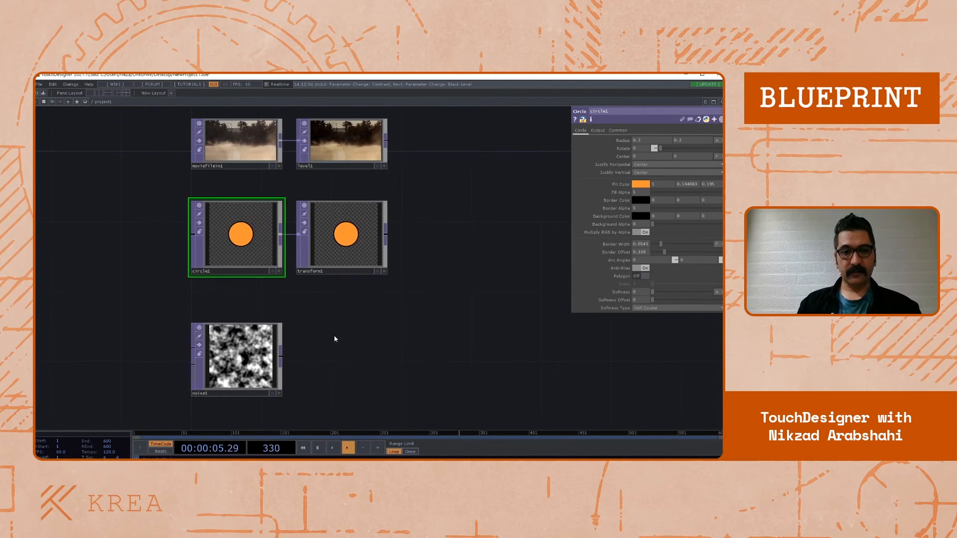
Move noise1 up closer beneath circle1 and select it to display its parameters
{"action": "left_click_drag", "start_coordinate": [336, 338], "coordinate": [340, 303]}
{"action": "left_click_drag", "start_coordinate": [240, 324], "coordinate": [241, 290]}
{"action": "left_click_drag", "start_coordinate": [340, 307], "coordinate": [329, 319]}
{"action": "left_click", "coordinate": [216, 310]}
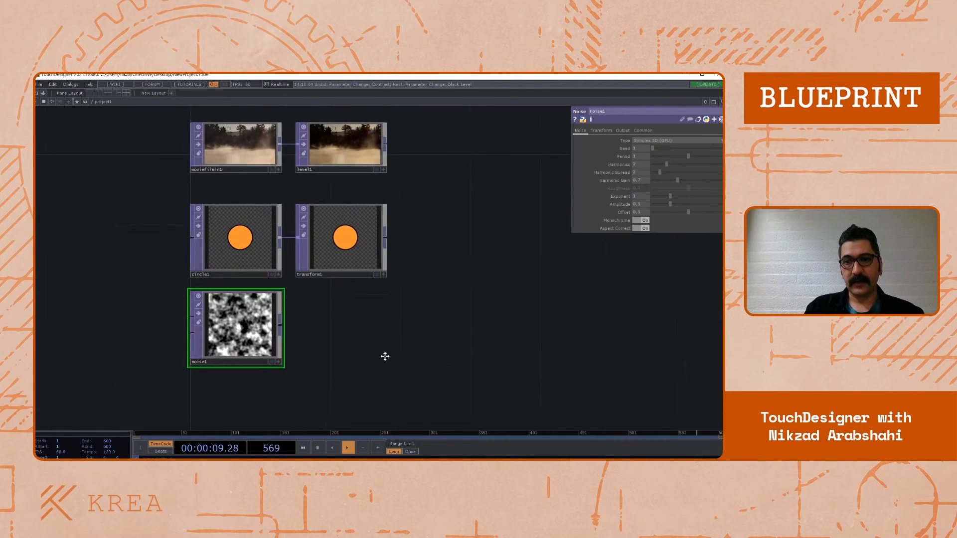
{"action": "left_click_drag", "start_coordinate": [398, 354], "coordinate": [384, 351]}
{"action": "left_click_drag", "start_coordinate": [372, 385], "coordinate": [407, 367]}
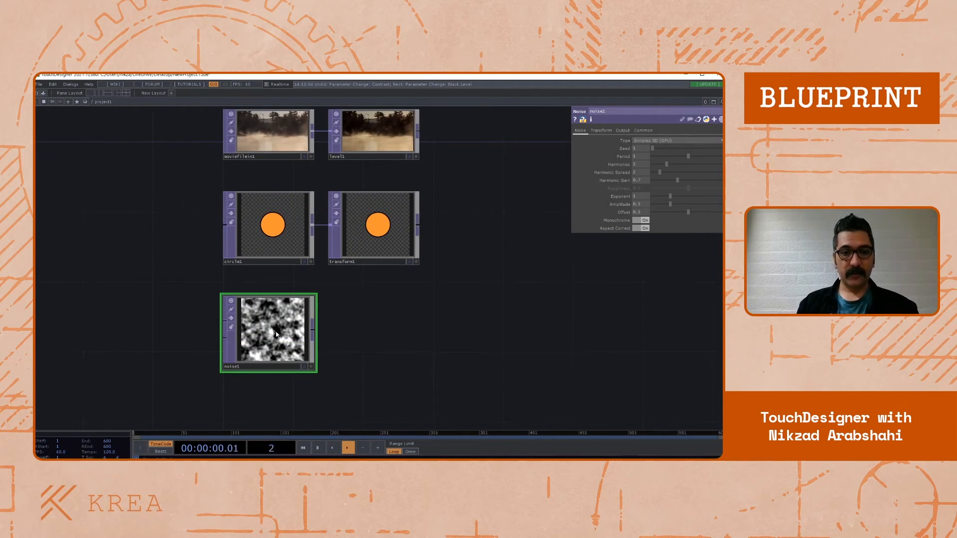
{"action": "left_click_drag", "start_coordinate": [432, 348], "coordinate": [431, 327]}
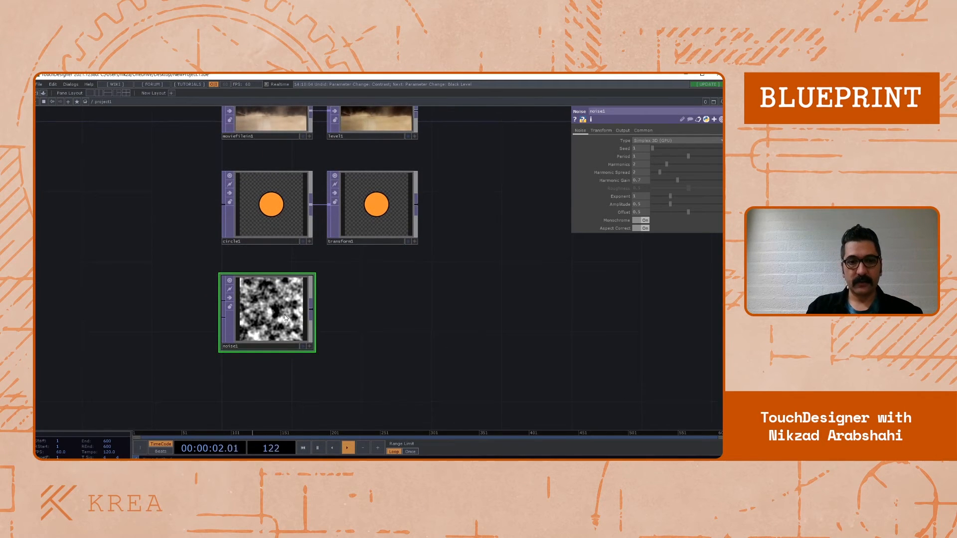
Browse noise1's available noise types, keeping Simplex 3D (GPU), and try a higher Seed value
{"action": "left_click", "coordinate": [649, 141]}
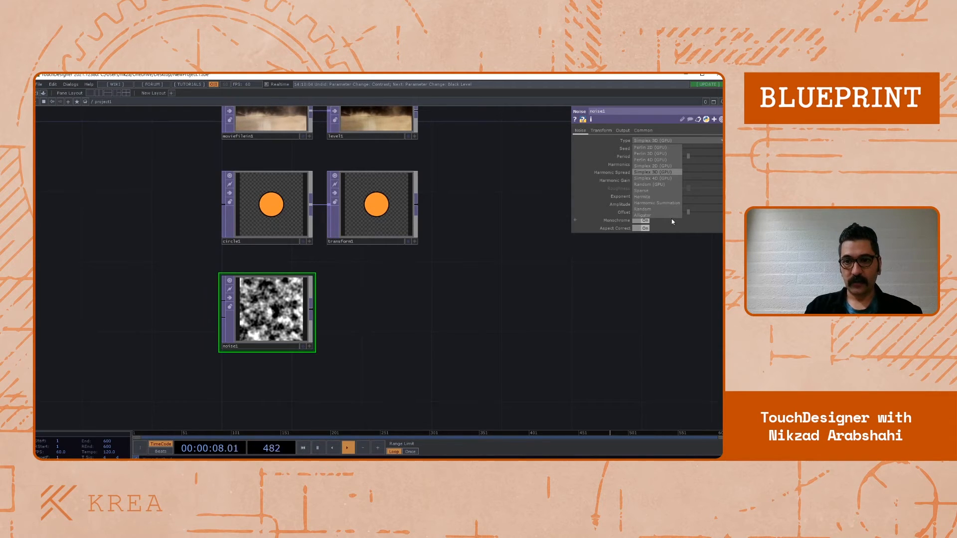
{"action": "left_click", "coordinate": [480, 178]}
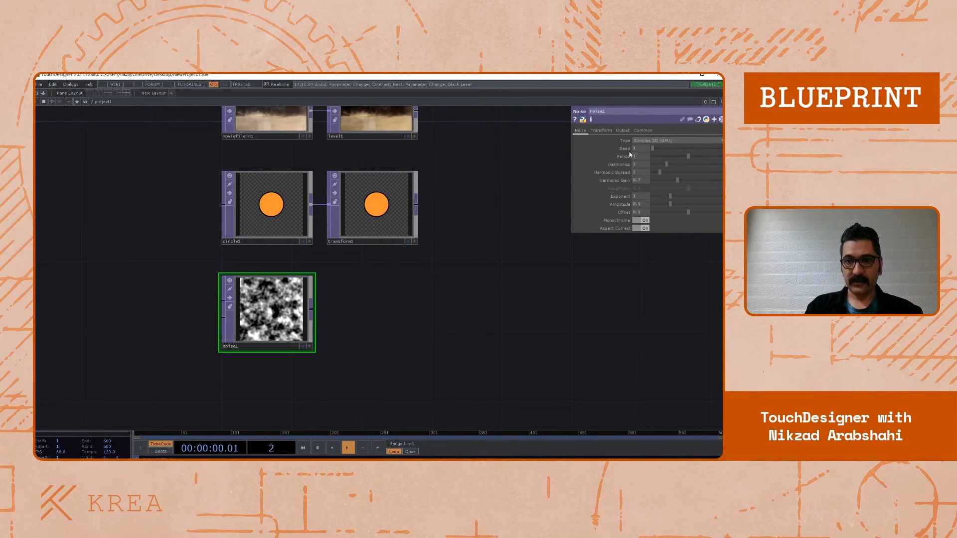
{"action": "left_click_drag", "start_coordinate": [652, 148], "coordinate": [660, 148]}
{"action": "left_click_drag", "start_coordinate": [396, 294], "coordinate": [402, 251]}
{"action": "scroll", "coordinate": [272, 260], "scroll_direction": "up", "scroll_amount": 5}
{"action": "left_click_drag", "start_coordinate": [406, 286], "coordinate": [415, 268]}
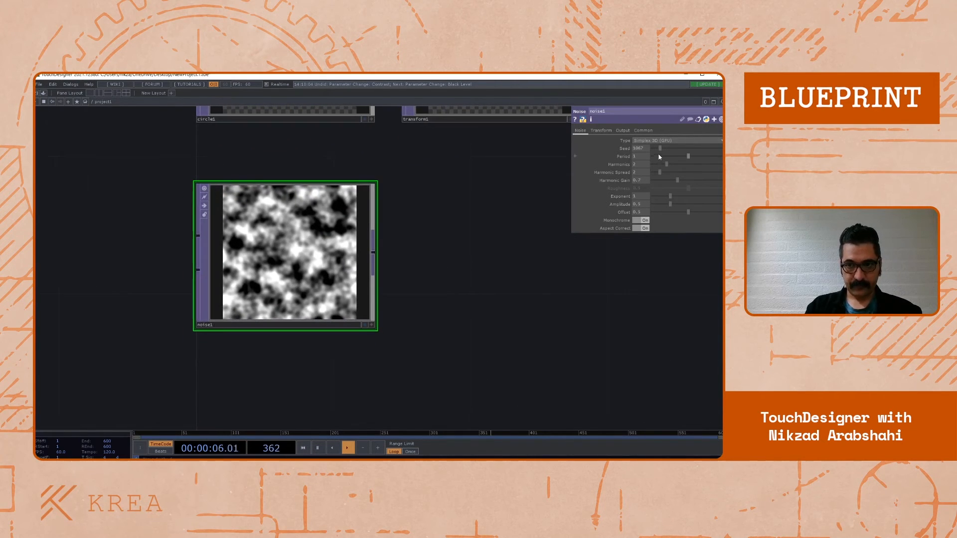
Restore noise1's Seed to 1, set its Period to 0.74, and try higher Harmonics before returning to 2
{"action": "left_click_drag", "start_coordinate": [660, 148], "coordinate": [674, 164]}
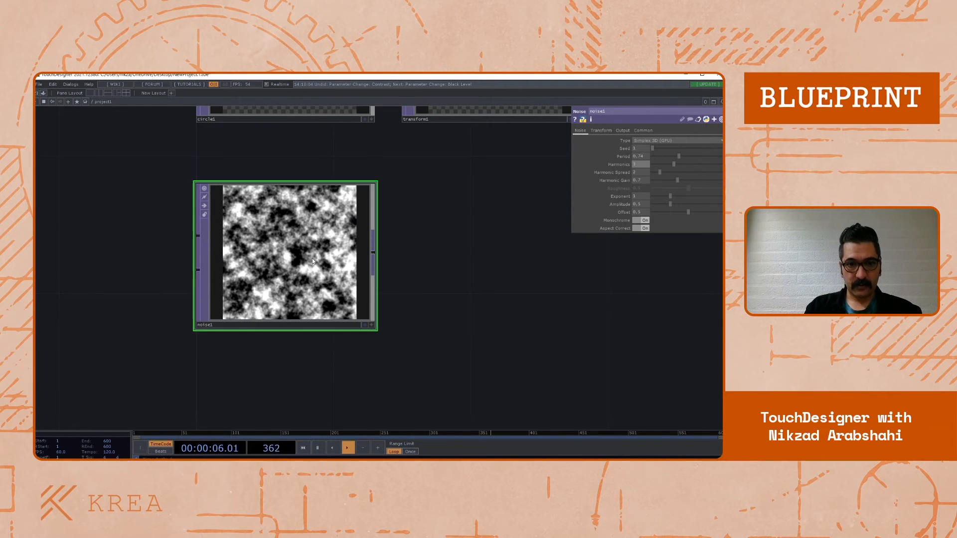
{"action": "scroll", "coordinate": [312, 258], "scroll_direction": "up", "scroll_amount": 3}
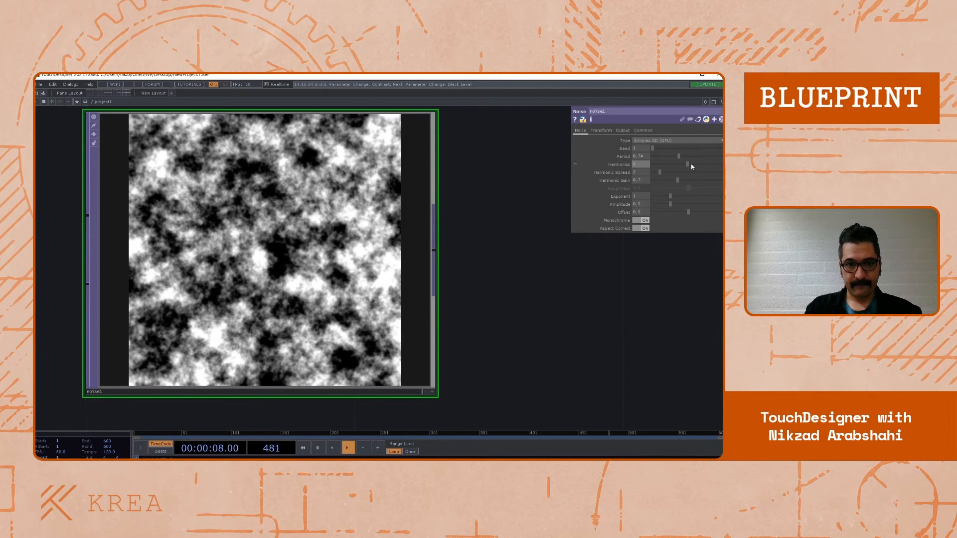
{"action": "left_click_drag", "start_coordinate": [675, 166], "coordinate": [671, 167]}
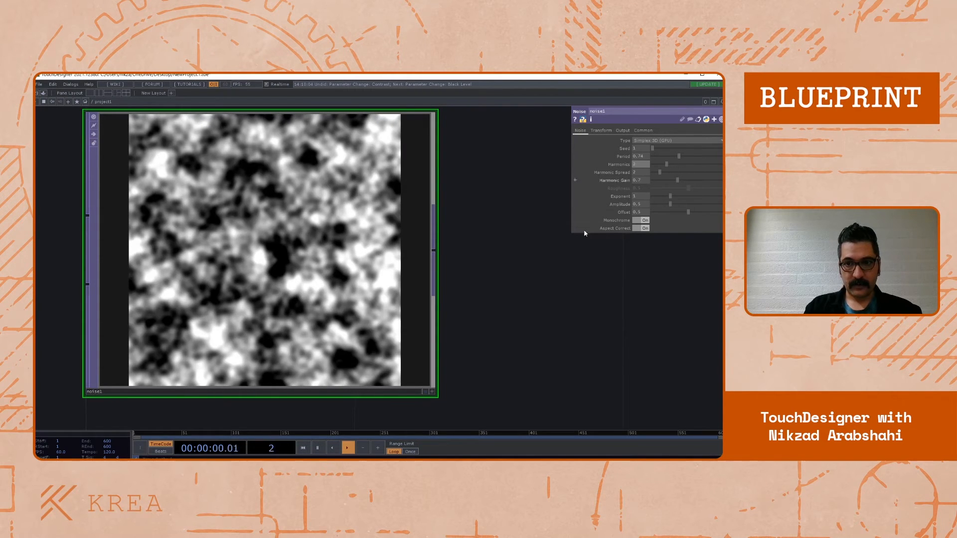
Set noise1's Harmonic Gain to 0.89 and Amplitude to 0.76, and lower its Offset slightly
{"action": "left_click_drag", "start_coordinate": [678, 181], "coordinate": [690, 212]}
{"action": "scroll", "coordinate": [458, 288], "scroll_direction": "down", "scroll_amount": 2}
{"action": "scroll", "coordinate": [458, 288], "scroll_direction": "down", "scroll_amount": 1}
{"action": "left_click_drag", "start_coordinate": [474, 301], "coordinate": [438, 330]}
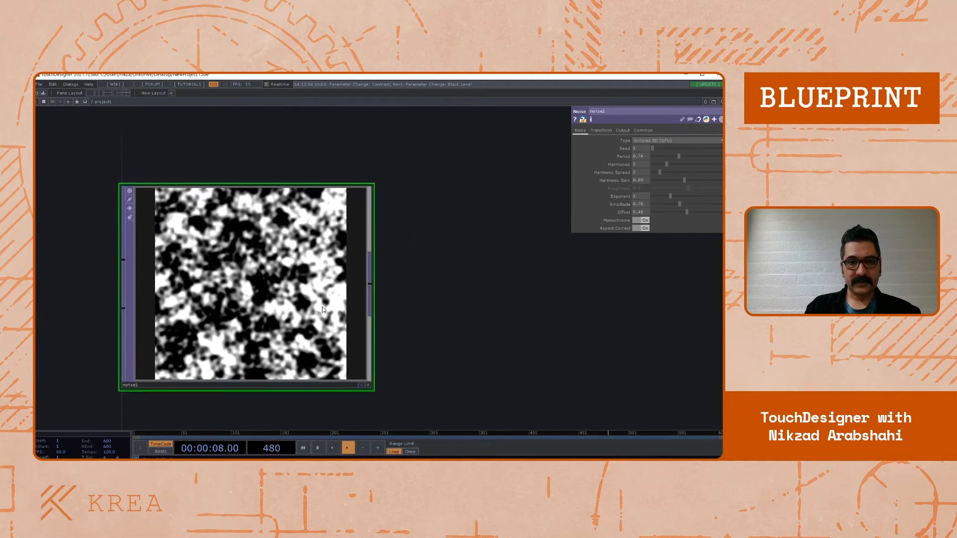
Raise noise1's Period to 3 to enlarge the noise pattern
{"action": "scroll", "coordinate": [305, 321], "scroll_direction": "down", "scroll_amount": 5}
{"action": "left_click_drag", "start_coordinate": [395, 256], "coordinate": [363, 252]}
{"action": "scroll", "coordinate": [363, 253], "scroll_direction": "down", "scroll_amount": 5}
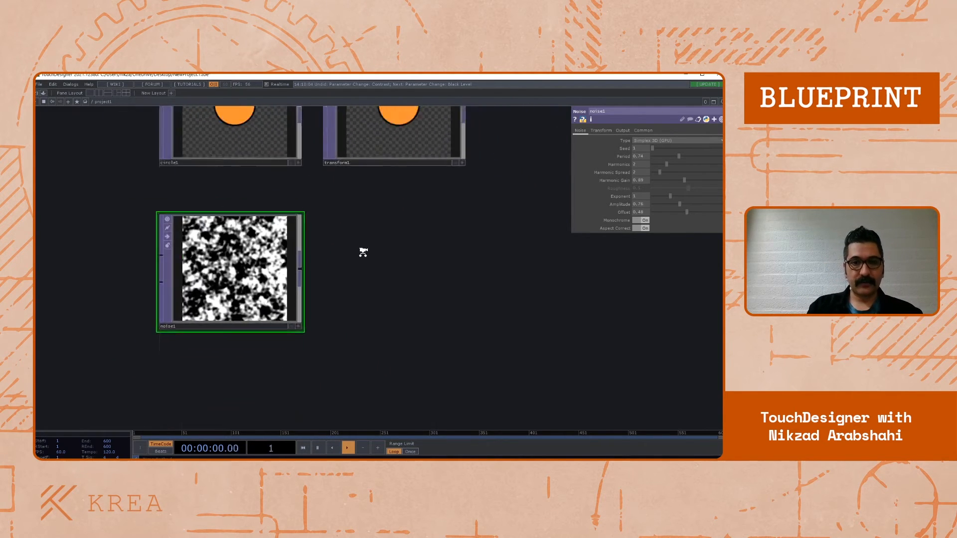
{"action": "scroll", "coordinate": [289, 259], "scroll_direction": "up", "scroll_amount": 5}
{"action": "left_click_drag", "start_coordinate": [495, 318], "coordinate": [497, 353]}
{"action": "left_click_drag", "start_coordinate": [445, 303], "coordinate": [441, 266]}
{"action": "scroll", "coordinate": [247, 233], "scroll_direction": "up", "scroll_amount": 3}
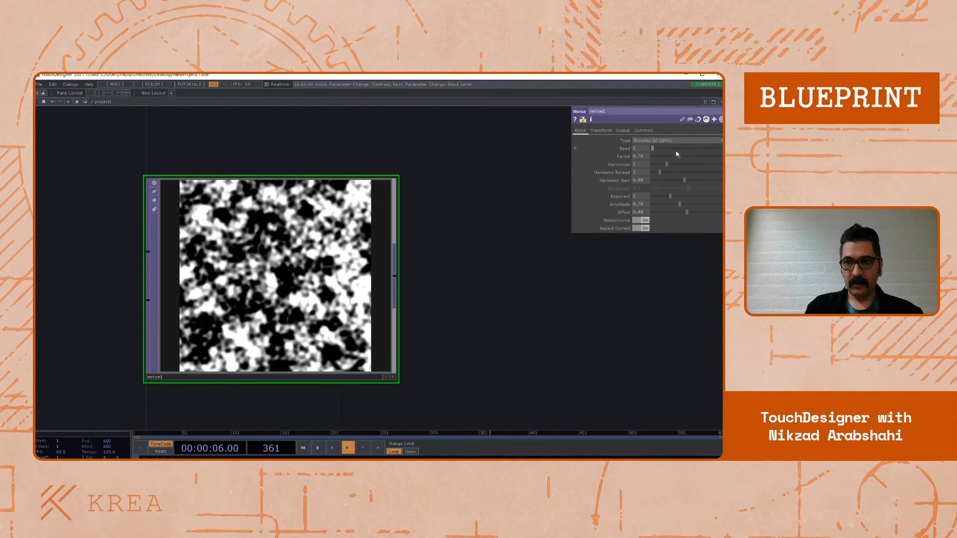
{"action": "left_click_drag", "start_coordinate": [679, 158], "coordinate": [701, 157]}
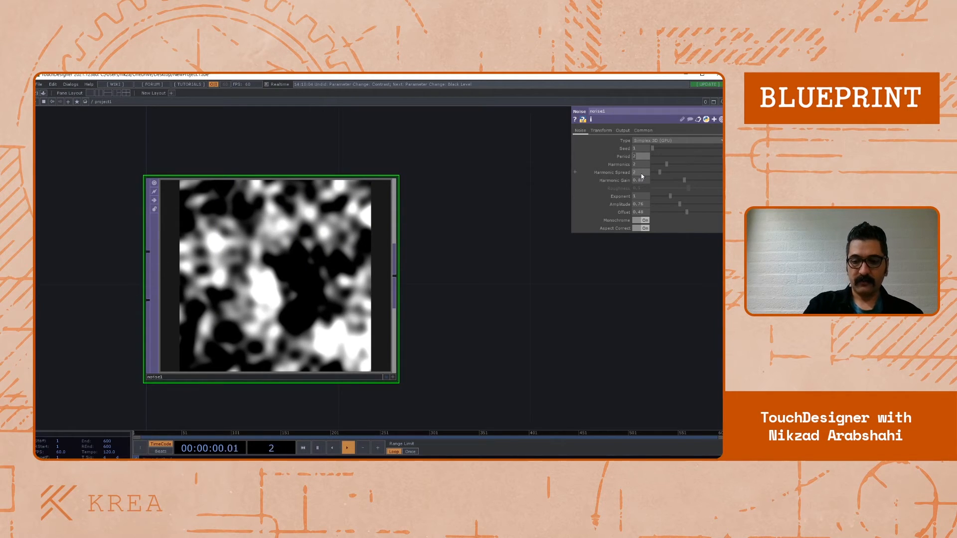
{"action": "key", "text": "Return"}
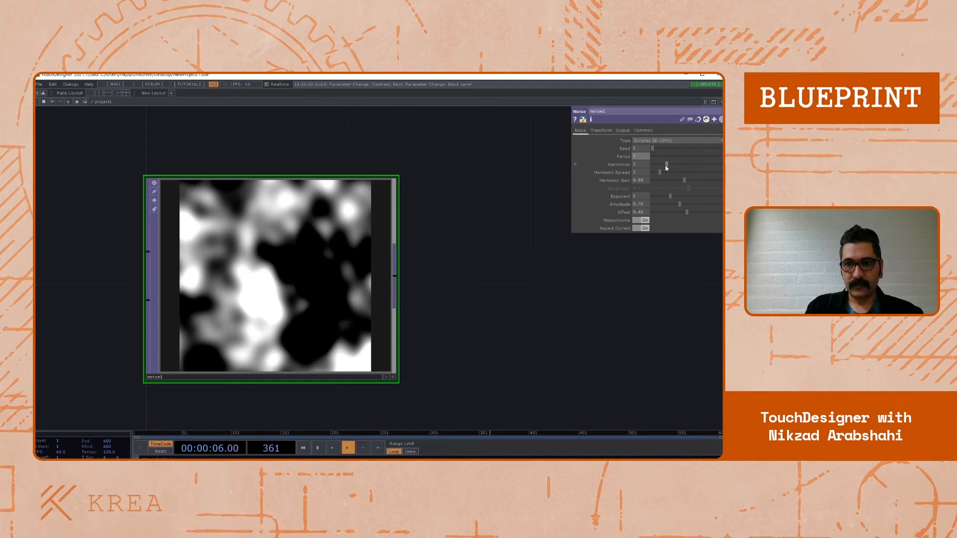
Reduce noise1's Harmonics to 1 and its Harmonic Gain to 0.73
{"action": "left_click_drag", "start_coordinate": [665, 164], "coordinate": [660, 164]}
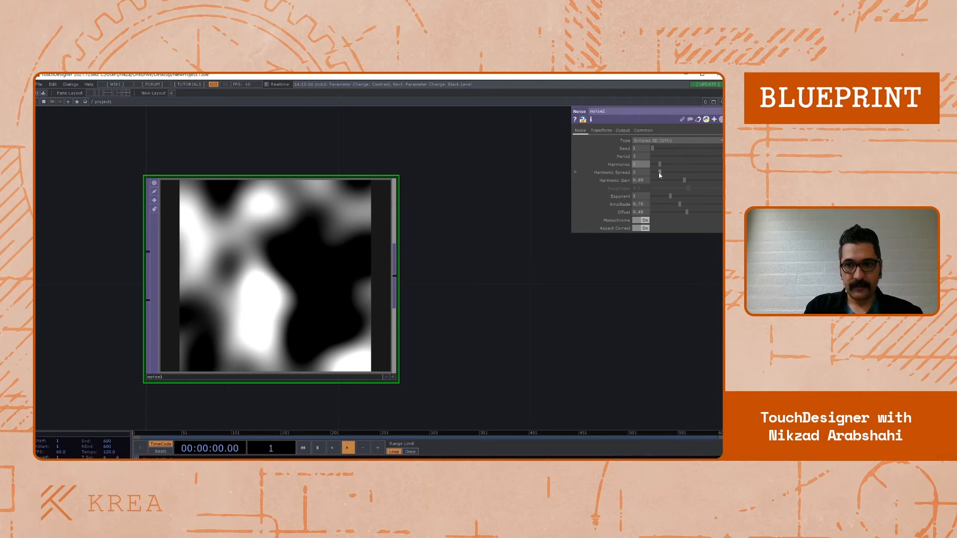
{"action": "left_click_drag", "start_coordinate": [689, 181], "coordinate": [677, 179]}
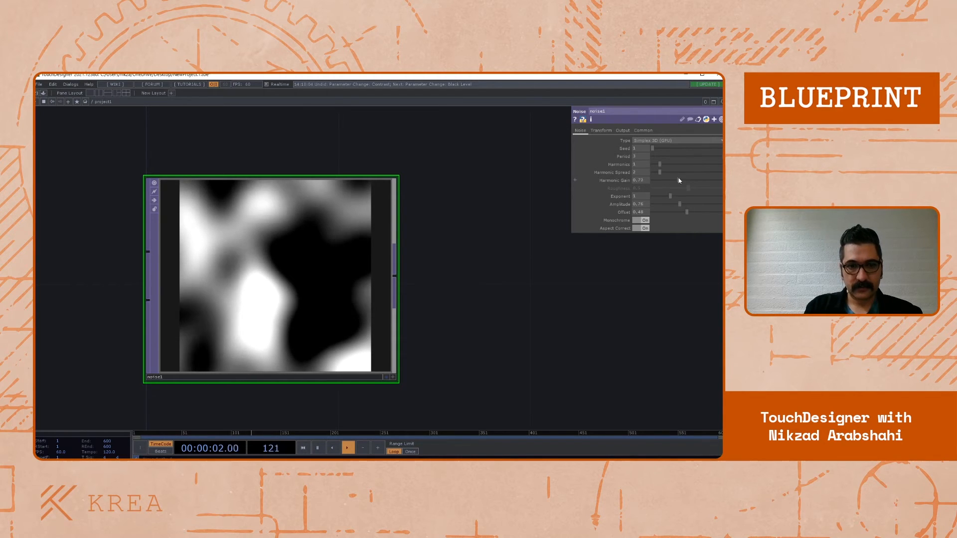
{"action": "scroll", "coordinate": [452, 261], "scroll_direction": "down", "scroll_amount": 3}
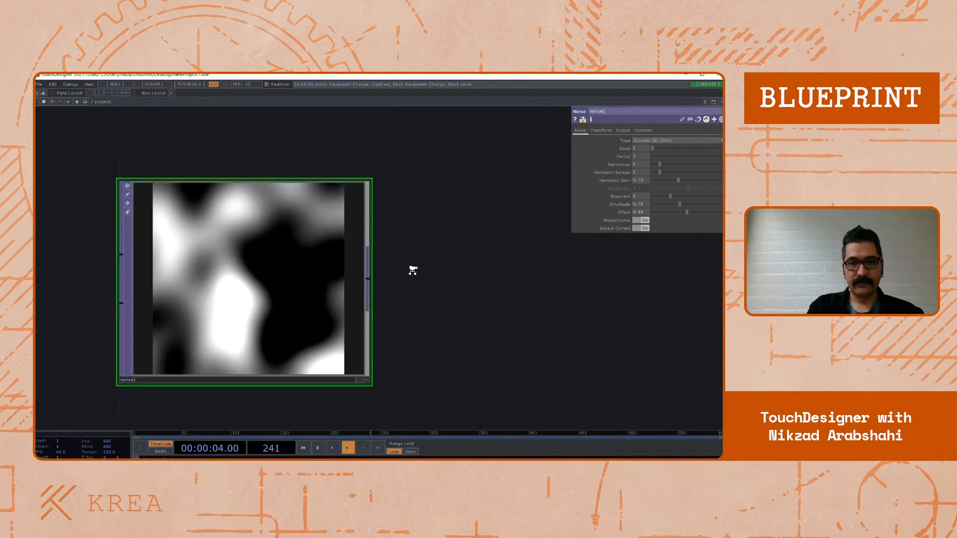
Display noise1's Transform parameters and widen the parameter window
{"action": "left_click", "coordinate": [601, 130]}
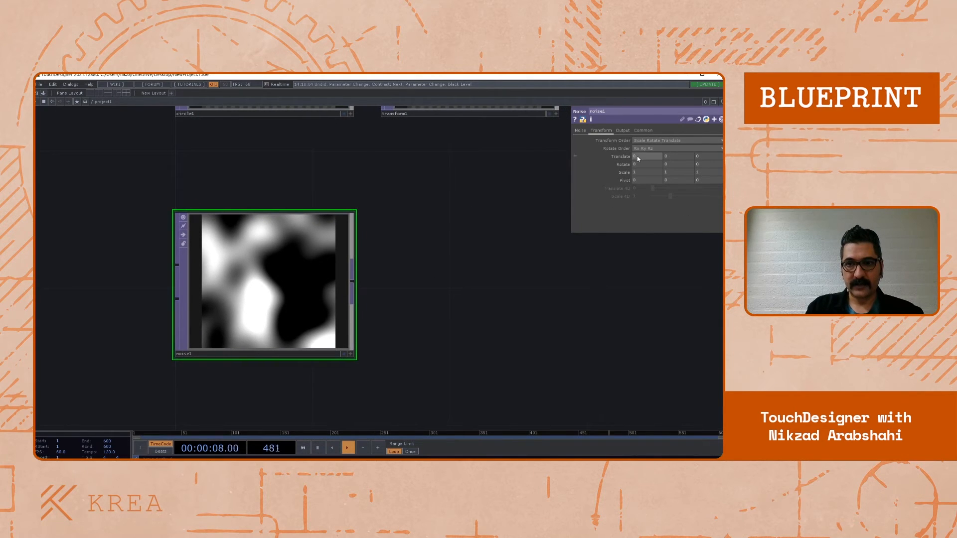
{"action": "left_click_drag", "start_coordinate": [501, 255], "coordinate": [528, 265]}
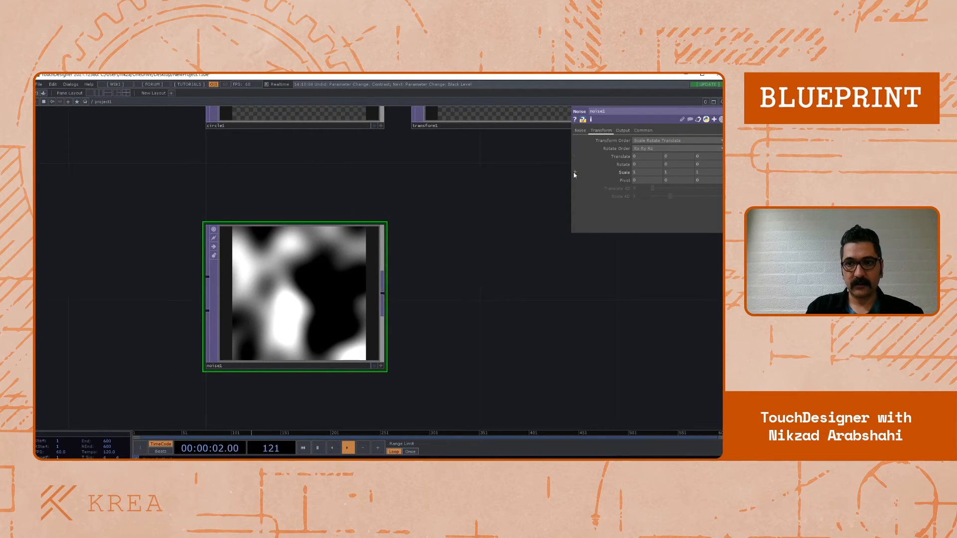
{"action": "left_click_drag", "start_coordinate": [572, 175], "coordinate": [500, 179]}
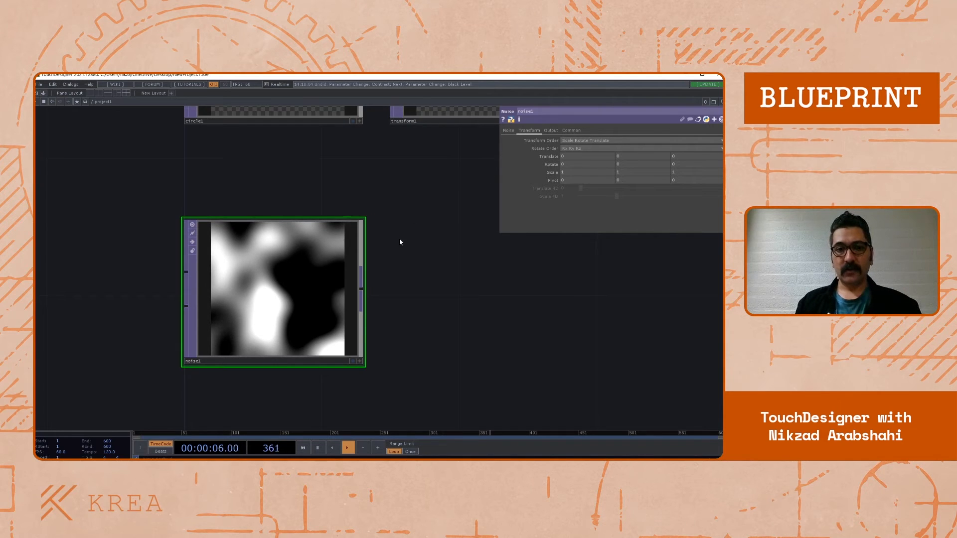
{"action": "left_click_drag", "start_coordinate": [426, 312], "coordinate": [469, 335]}
Try noise1's Translate values and drive its Translate Z with the expression absTime.seconds
{"action": "middle_click_drag", "start_coordinate": [576, 156], "coordinate": [578, 152]}
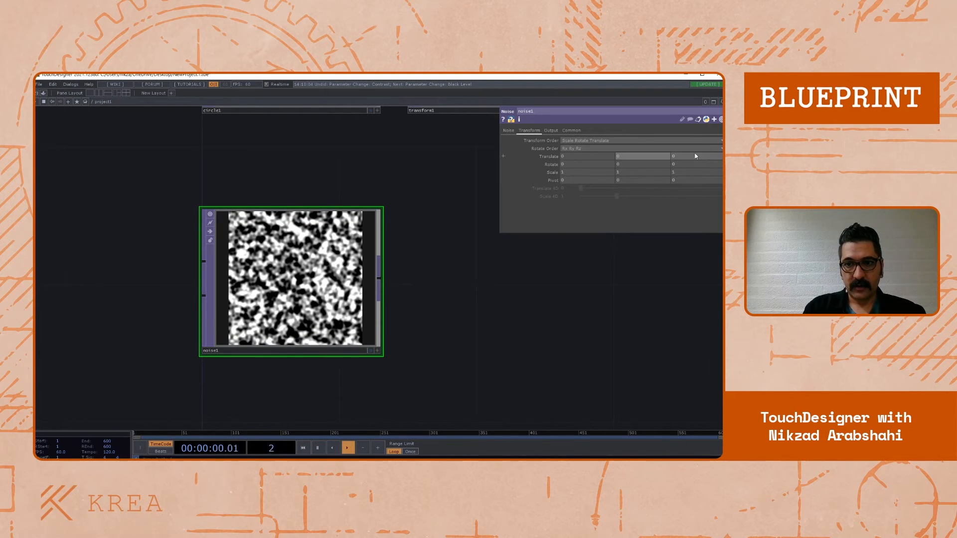
{"action": "middle_click_drag", "start_coordinate": [678, 159], "coordinate": [677, 146]}
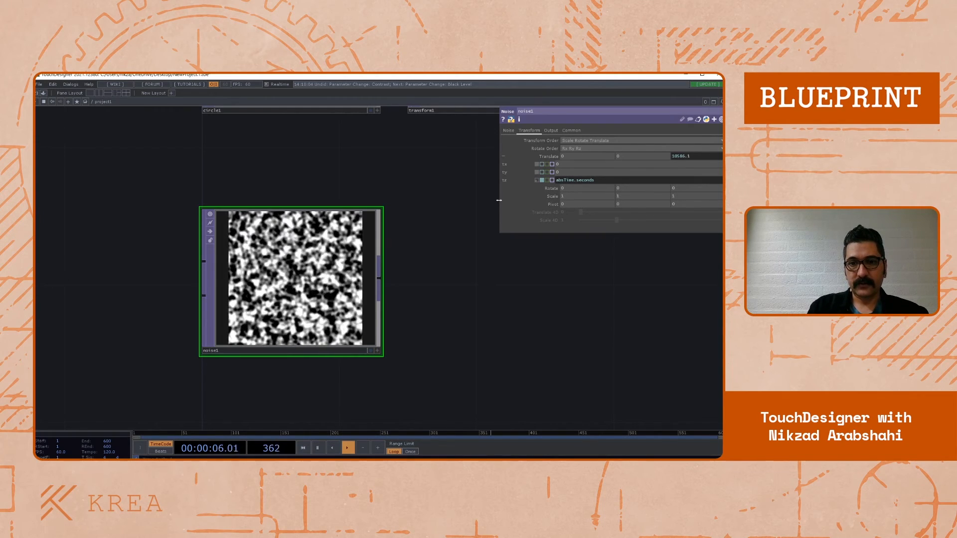
Widen the parameter window and slow noise1's animation by changing its Translate Z expression to absTime.seconds *0.2
{"action": "left_click_drag", "start_coordinate": [500, 205], "coordinate": [459, 205]}
{"action": "left_click_drag", "start_coordinate": [513, 278], "coordinate": [488, 290]}
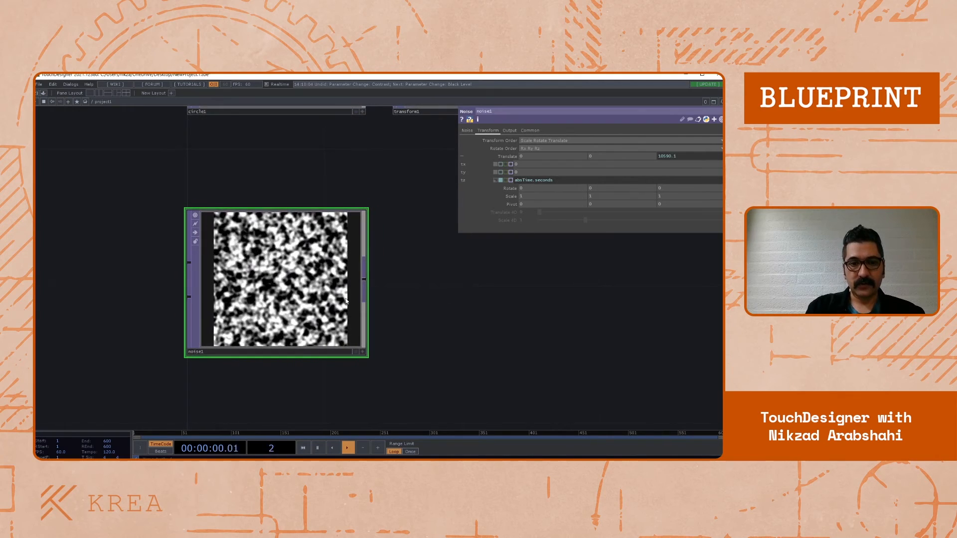
{"action": "left_click", "coordinate": [559, 183]}
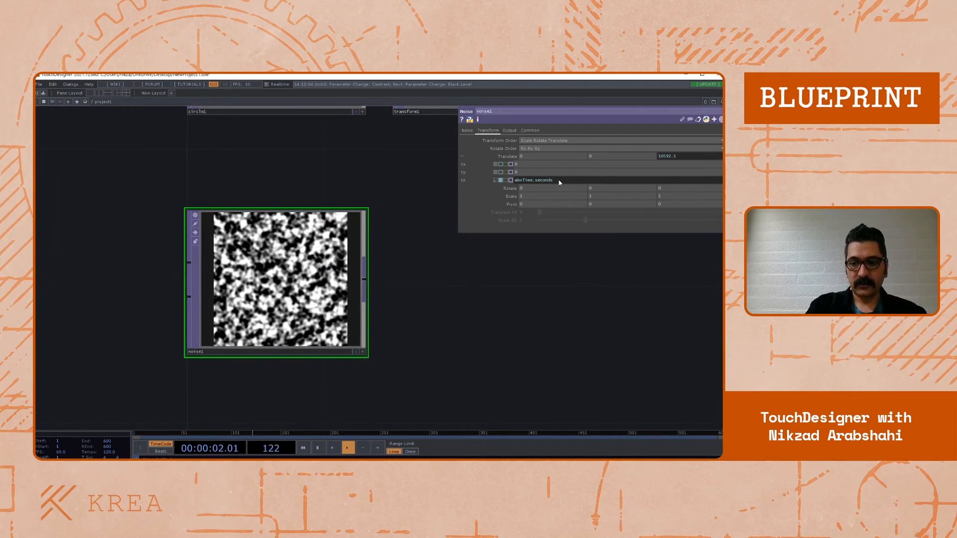
{"action": "type", "text": "*"}
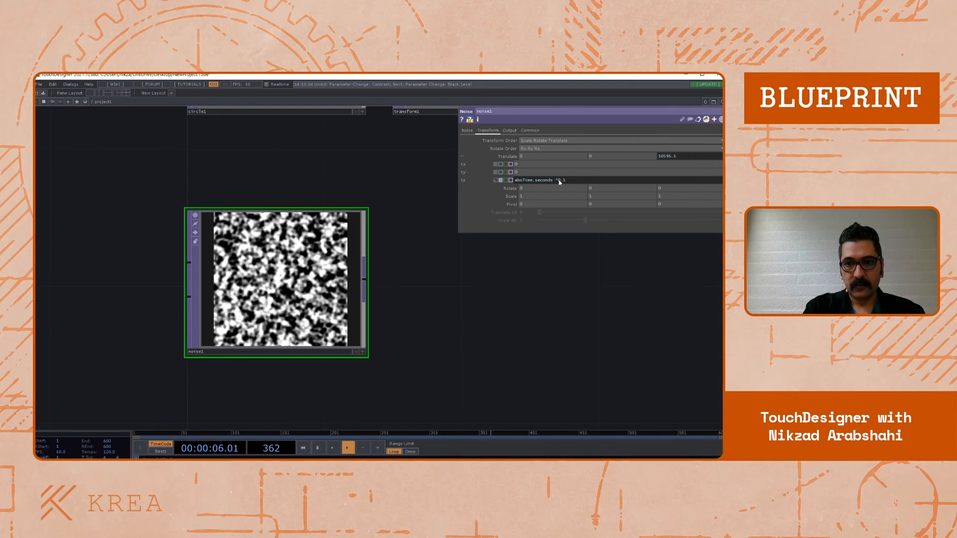
{"action": "type", "text": "0.2"}
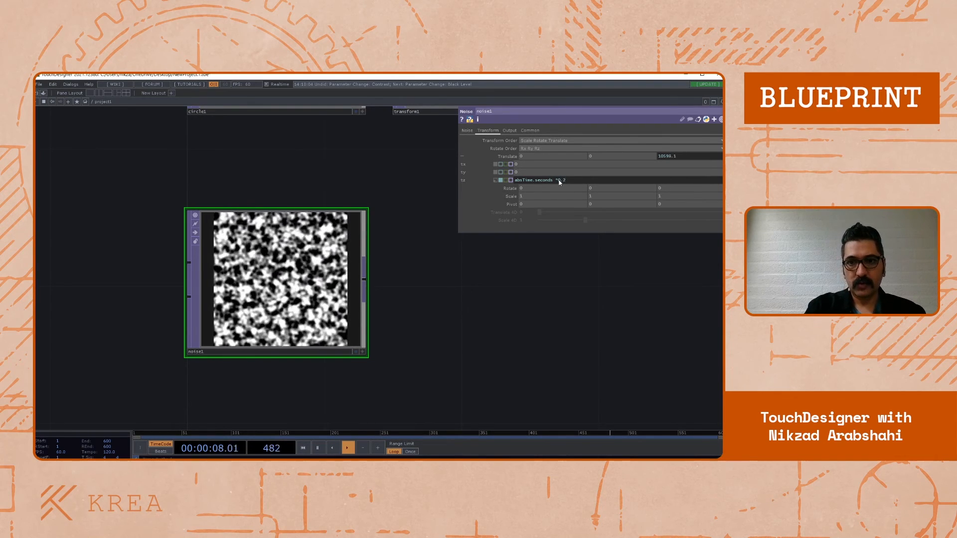
{"action": "key", "text": "Return"}
{"action": "scroll", "coordinate": [307, 234], "scroll_direction": "up", "scroll_amount": 6}
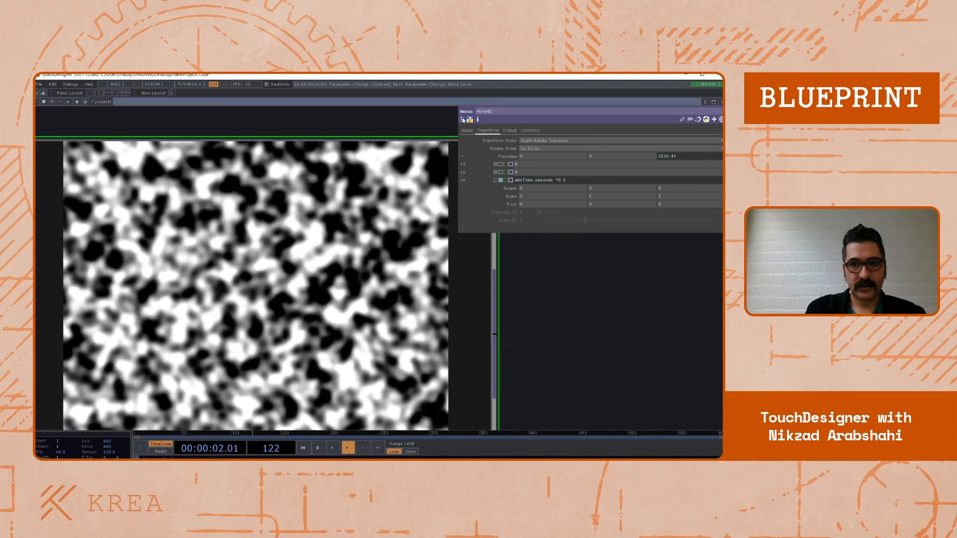
Set noise1's Period to 1 to enlarge the noise pattern
{"action": "left_click", "coordinate": [467, 130]}
{"action": "scroll", "coordinate": [562, 364], "scroll_direction": "down", "scroll_amount": 5}
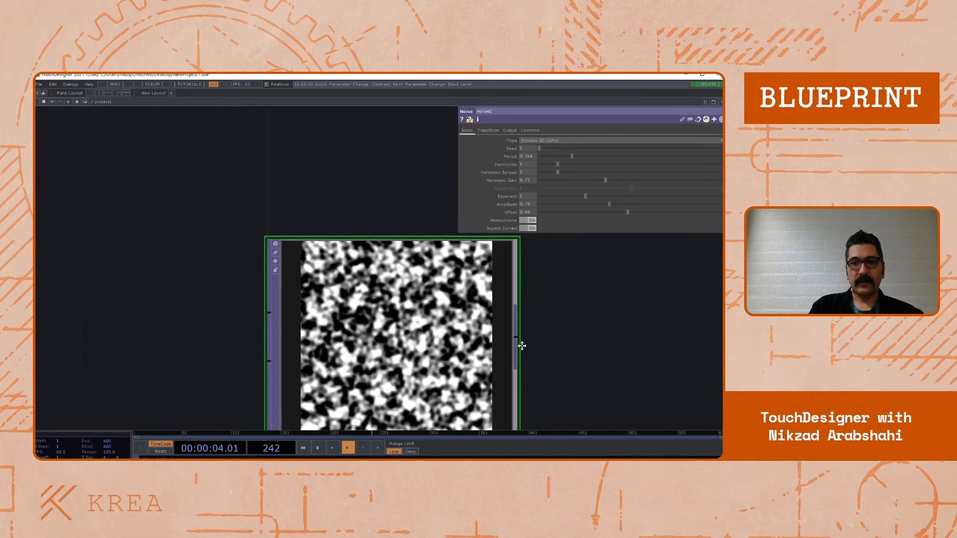
{"action": "left_click_drag", "start_coordinate": [518, 157], "coordinate": [516, 157]}
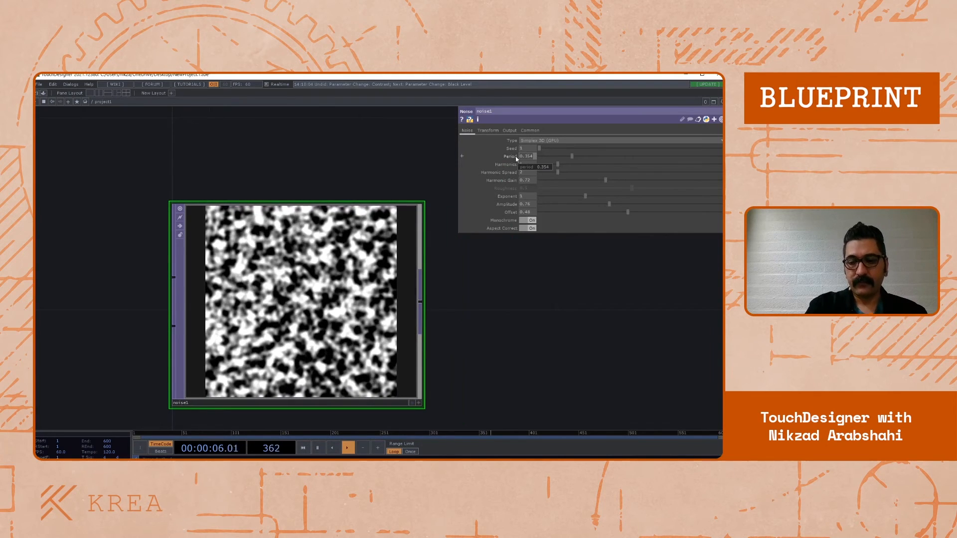
{"action": "type", "text": "1"}
{"action": "key", "text": "Return"}
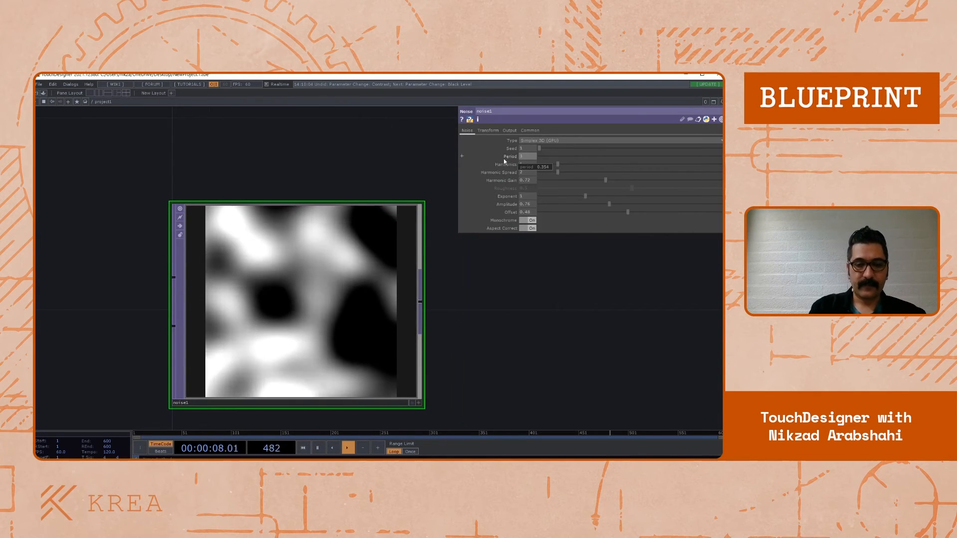
View noise1's output in a separate viewer window and display its Common parameters to examine the resolution
{"action": "scroll", "coordinate": [377, 173], "scroll_direction": "down", "scroll_amount": 1}
{"action": "left_click_drag", "start_coordinate": [377, 173], "coordinate": [306, 170]}
{"action": "scroll", "coordinate": [306, 170], "scroll_direction": "down", "scroll_amount": 1}
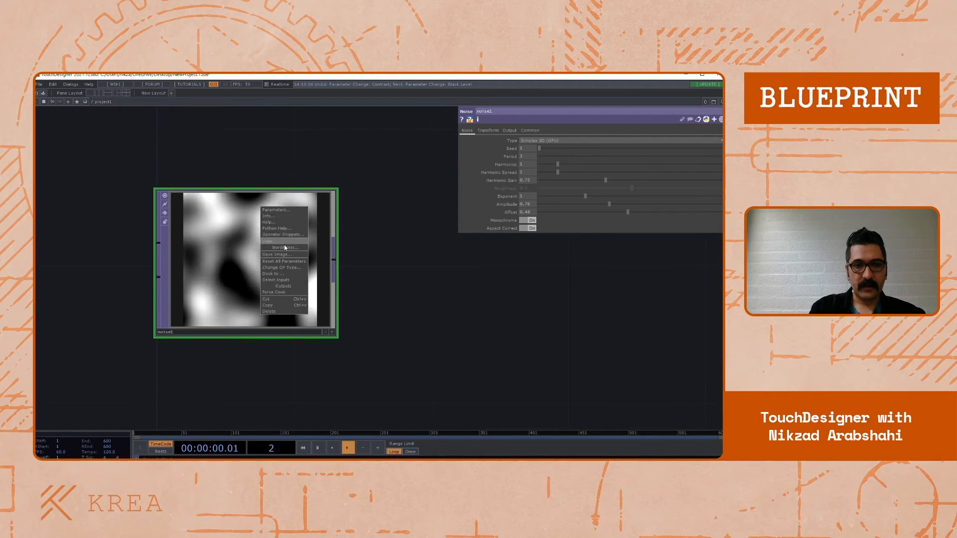
{"action": "left_click", "coordinate": [283, 244]}
{"action": "left_click", "coordinate": [324, 196]}
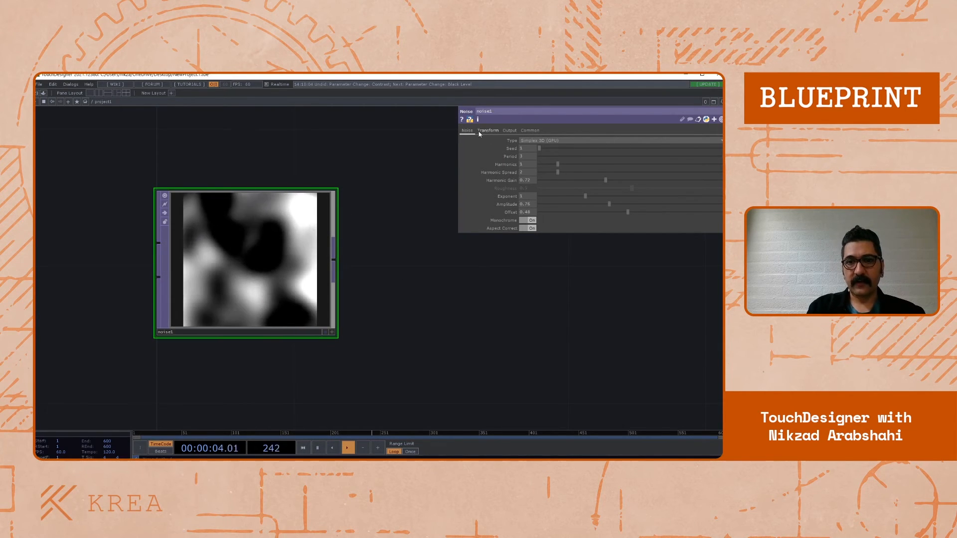
{"action": "left_click", "coordinate": [533, 130]}
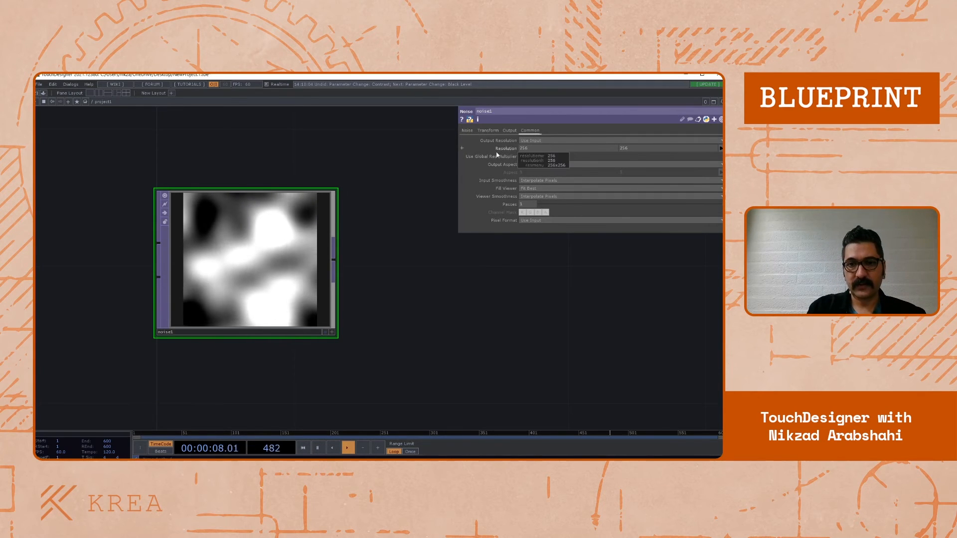
{"action": "right_click", "coordinate": [234, 196]}
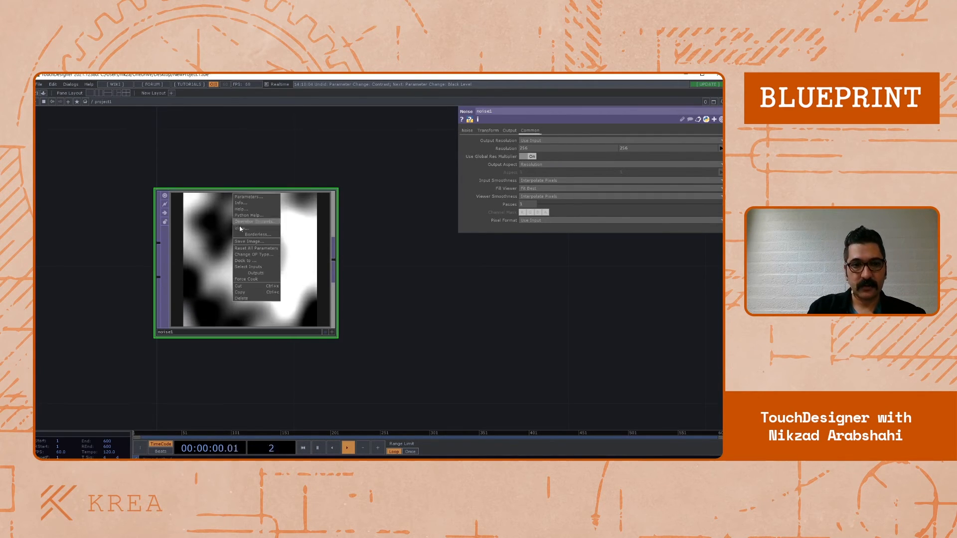
{"action": "left_click", "coordinate": [240, 228]}
{"action": "left_click", "coordinate": [276, 175]}
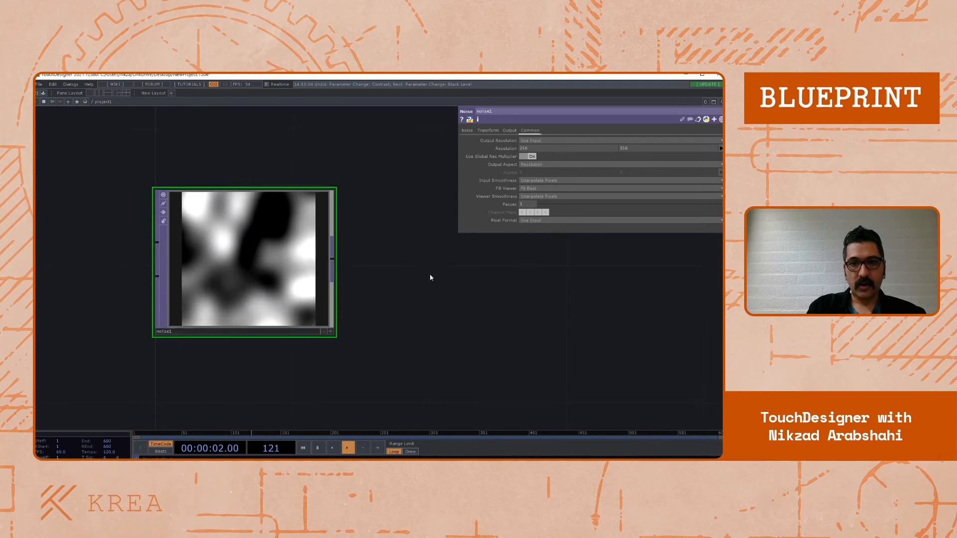
Set noise1's Resolution to the 1024 x 768 preset and check the output in a separate viewer window
{"action": "left_click", "coordinate": [721, 148]}
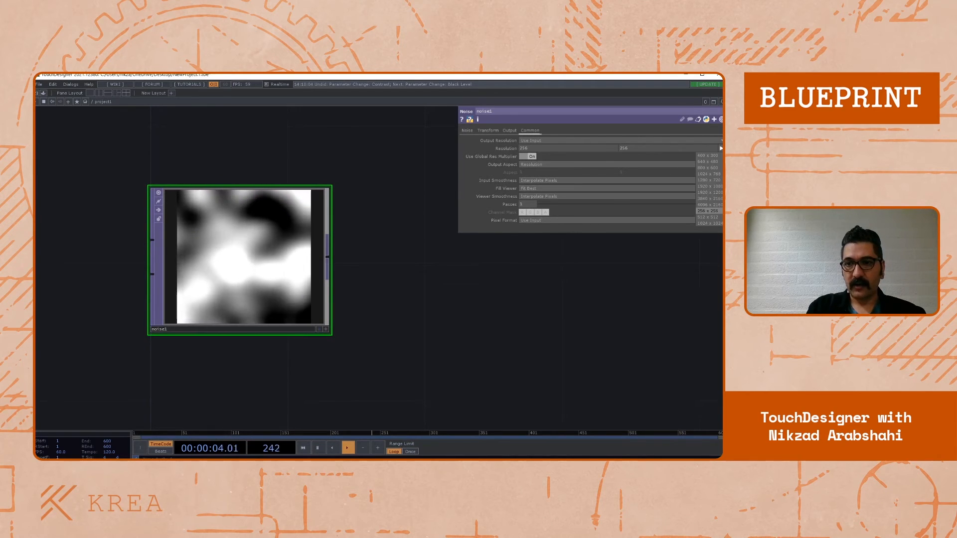
{"action": "left_click", "coordinate": [709, 174]}
{"action": "left_click_drag", "start_coordinate": [471, 315], "coordinate": [430, 309]}
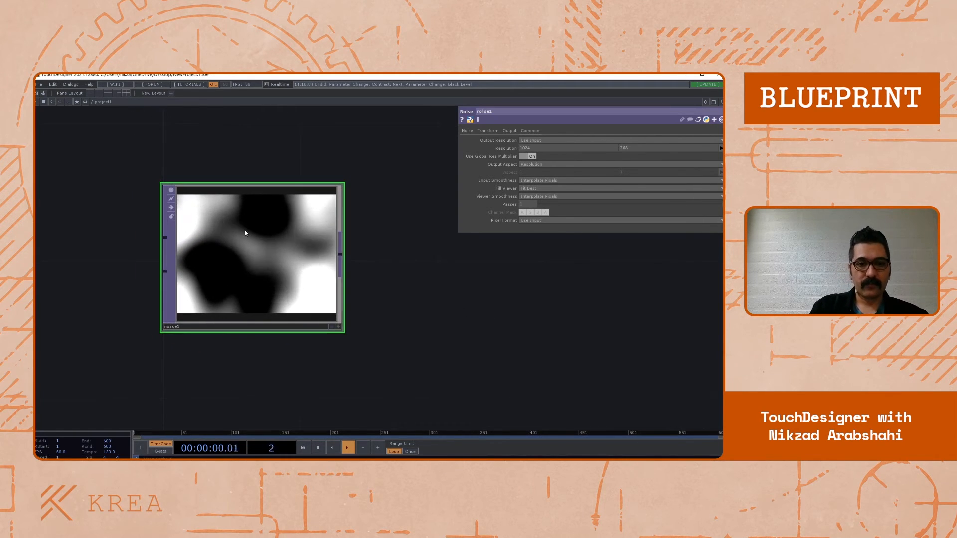
{"action": "right_click", "coordinate": [245, 231]}
{"action": "left_click", "coordinate": [253, 231]}
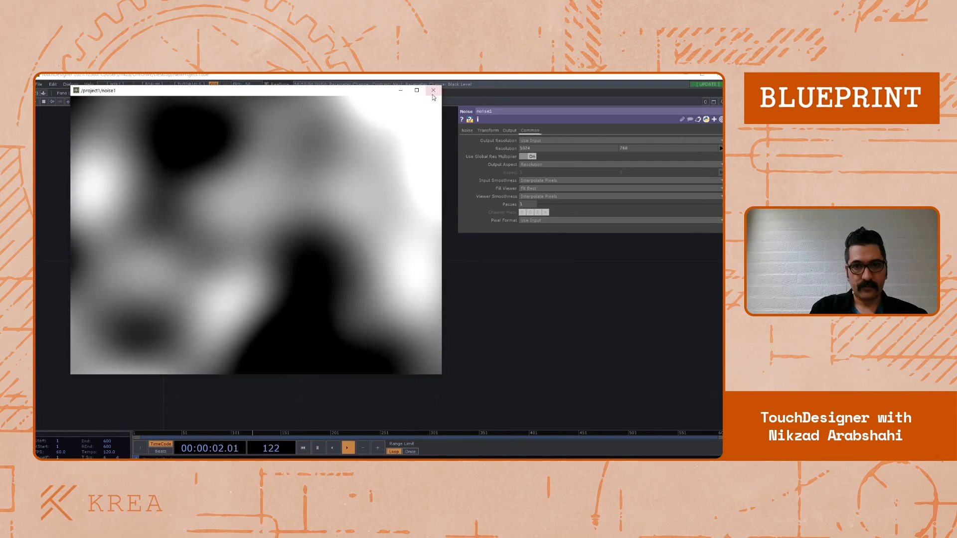
{"action": "left_click", "coordinate": [433, 90]}
{"action": "left_click_drag", "start_coordinate": [390, 342], "coordinate": [373, 321]}
{"action": "left_click_drag", "start_coordinate": [301, 373], "coordinate": [308, 379]}
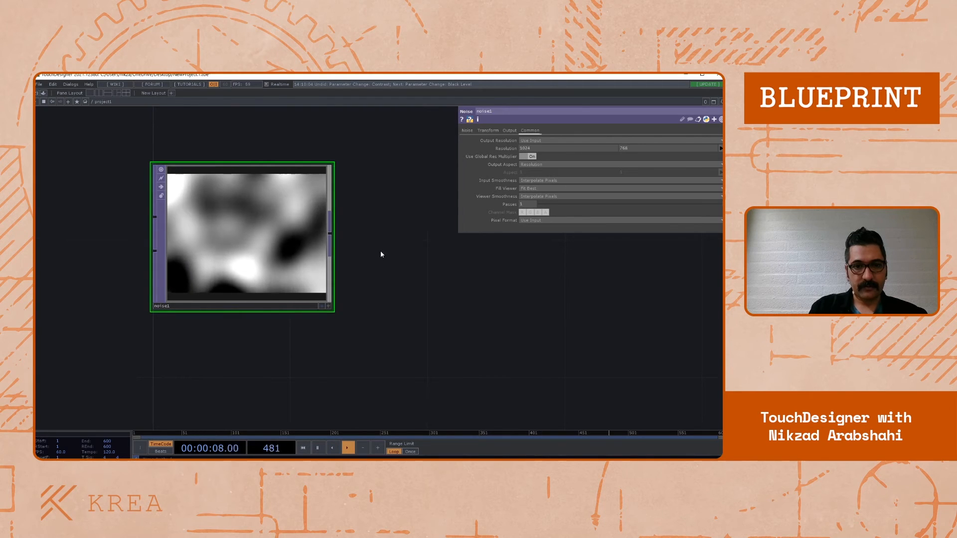
Inspect noise1's operator info for its size, format and memory use
{"action": "middle_click", "coordinate": [254, 212]}
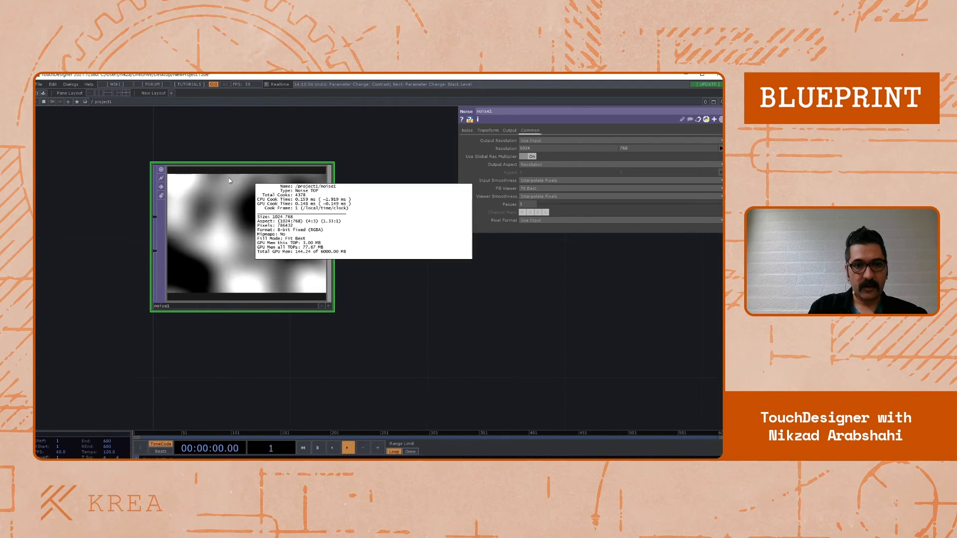
{"action": "middle_click", "coordinate": [249, 228]}
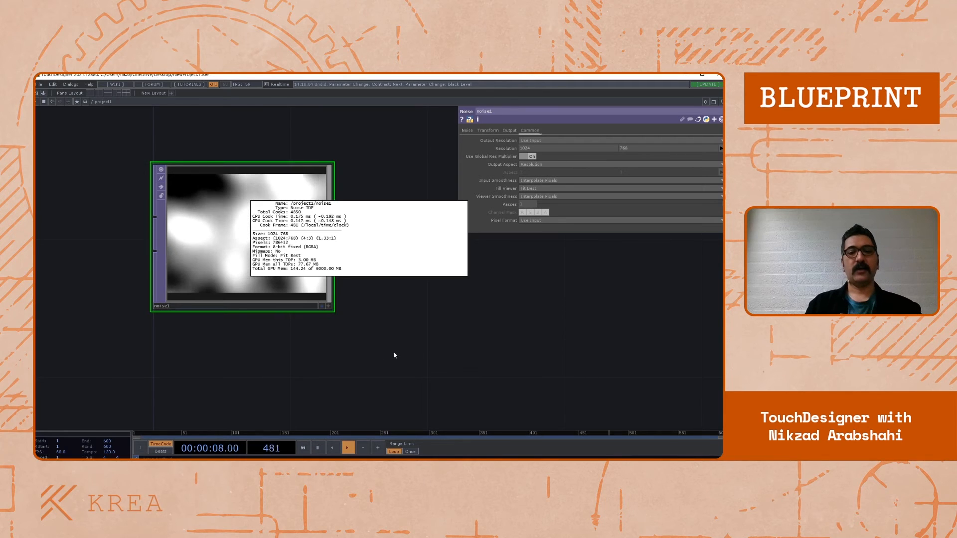
{"action": "left_click_drag", "start_coordinate": [437, 362], "coordinate": [425, 368]}
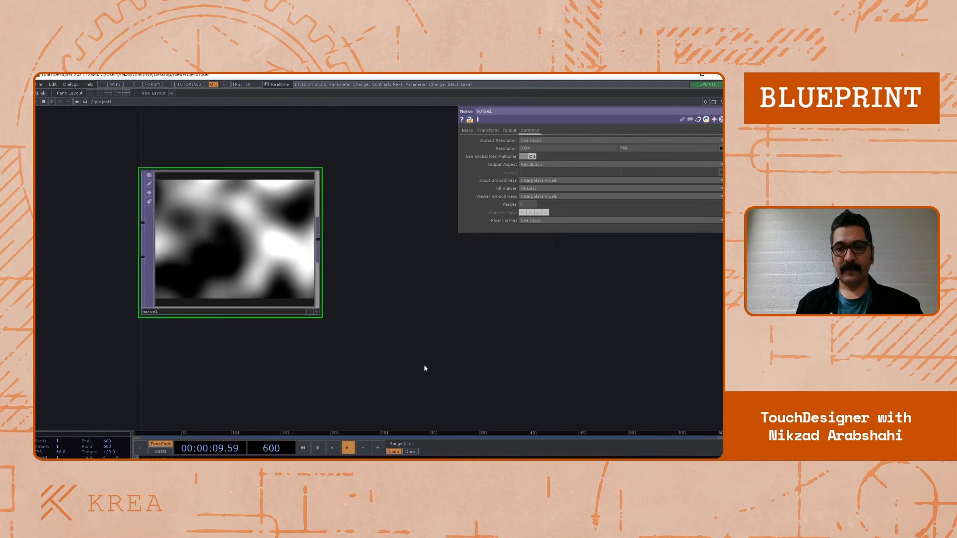
Set noise1's Pixel Format to 32-bit float (RGBA)
{"action": "left_click", "coordinate": [532, 222]}
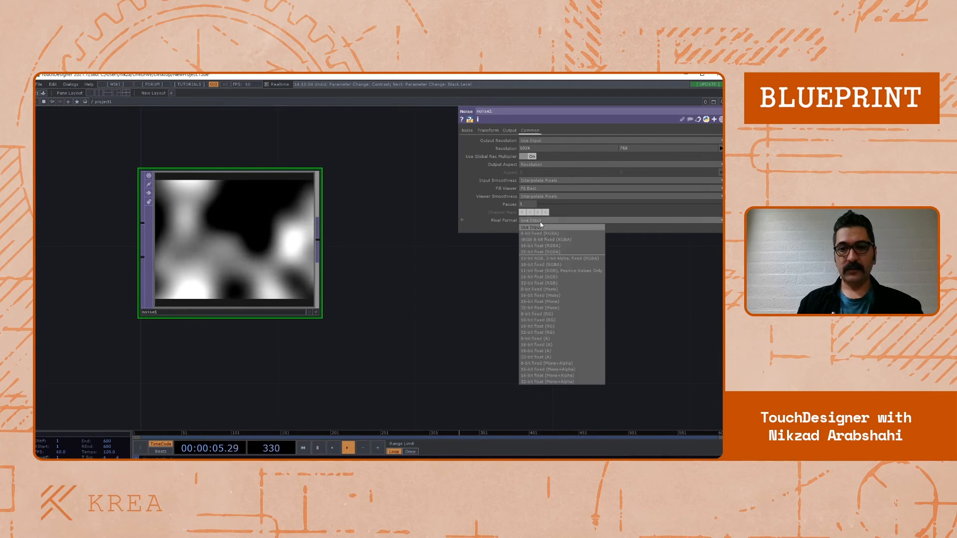
{"action": "left_click", "coordinate": [541, 253]}
{"action": "left_click_drag", "start_coordinate": [411, 319], "coordinate": [360, 329]}
{"action": "left_click_drag", "start_coordinate": [340, 248], "coordinate": [343, 266]}
{"action": "left_click_drag", "start_coordinate": [218, 198], "coordinate": [239, 227]}
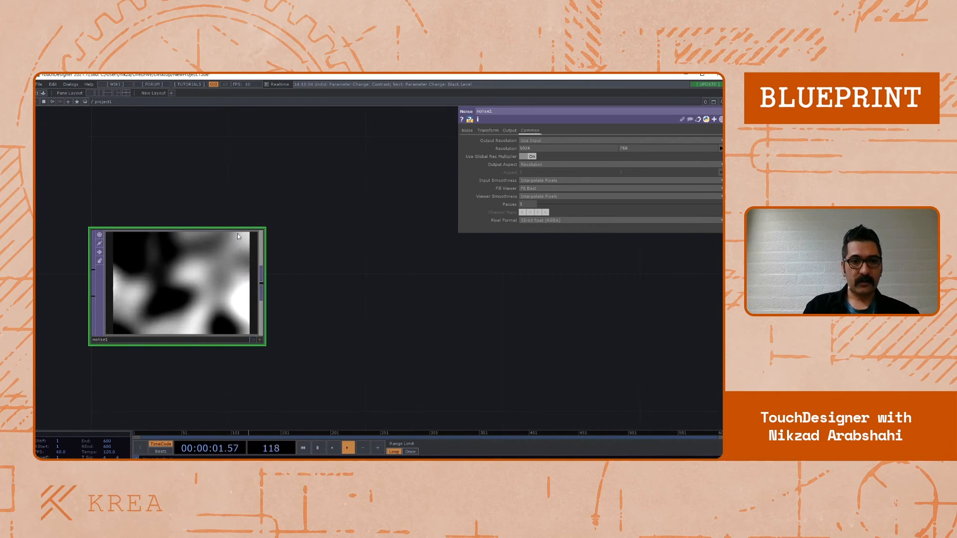
{"action": "left_click_drag", "start_coordinate": [328, 289], "coordinate": [334, 314]}
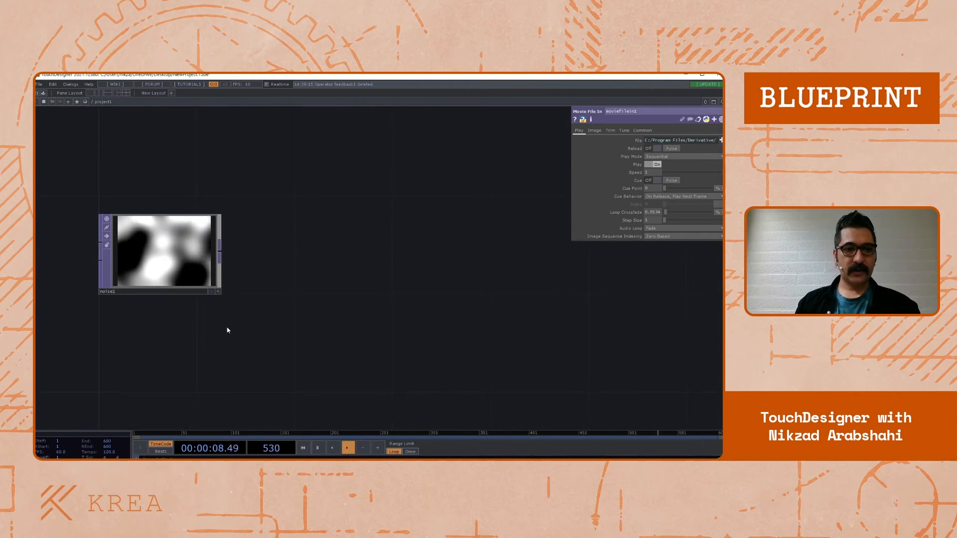
Select noise1 and turn off its Monochrome option to preview the noise in color
{"action": "left_click_drag", "start_coordinate": [227, 330], "coordinate": [222, 338]}
{"action": "left_click_drag", "start_coordinate": [289, 321], "coordinate": [300, 306]}
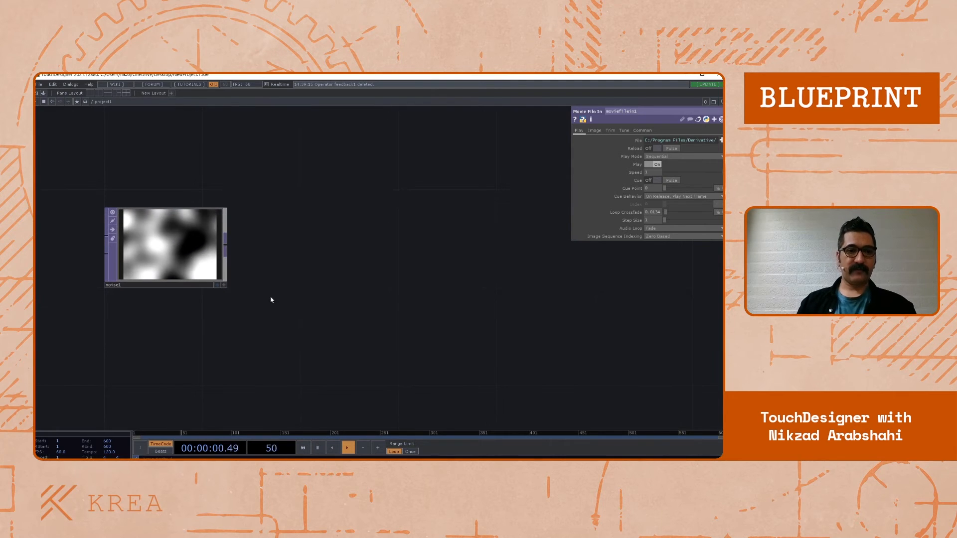
{"action": "left_click", "coordinate": [180, 215]}
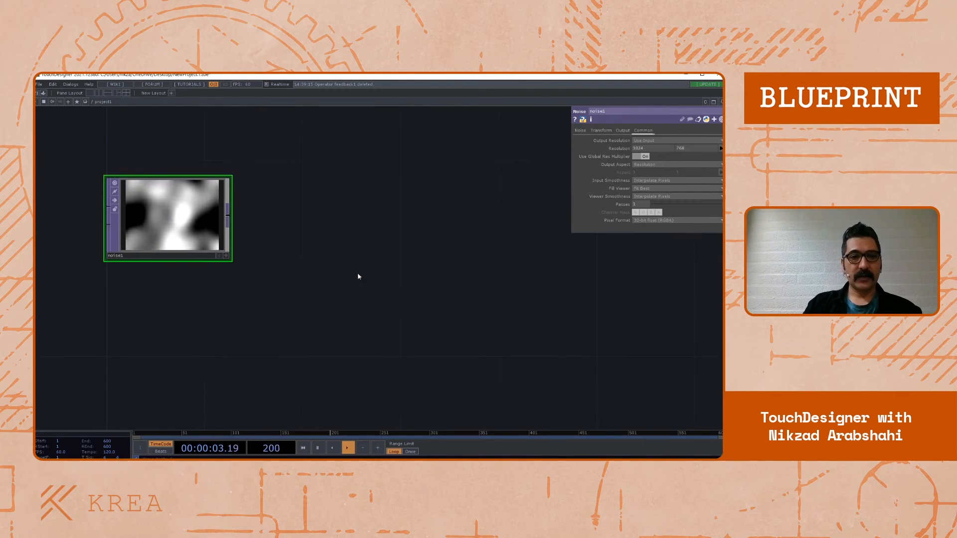
{"action": "left_click", "coordinate": [580, 132]}
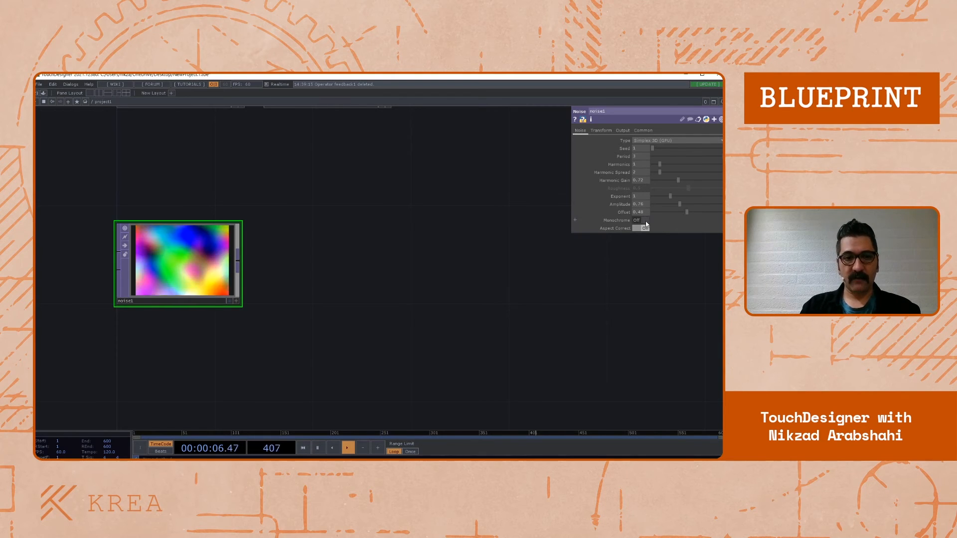
{"action": "left_click_drag", "start_coordinate": [315, 303], "coordinate": [354, 268]}
{"action": "scroll", "coordinate": [213, 225], "scroll_direction": "up", "scroll_amount": 4}
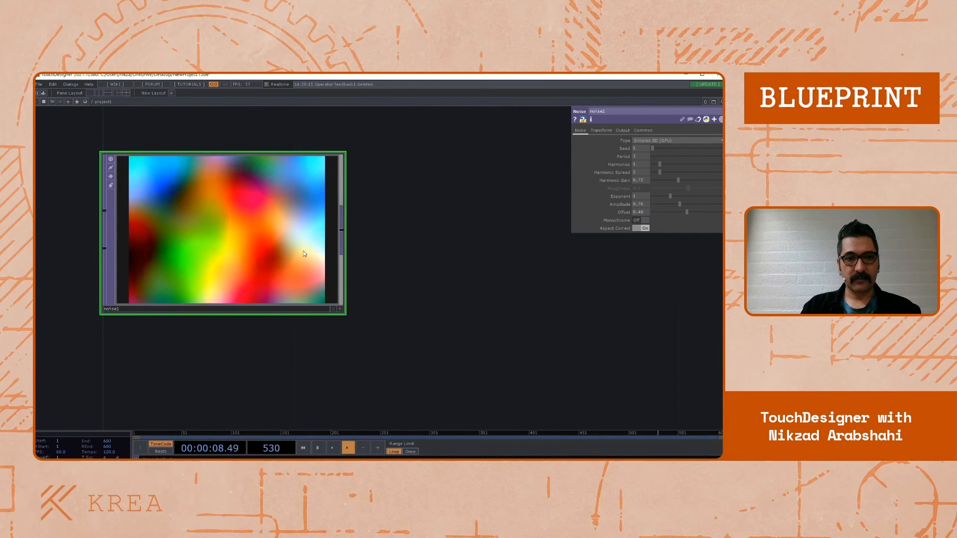
{"action": "left_click_drag", "start_coordinate": [507, 275], "coordinate": [496, 279]}
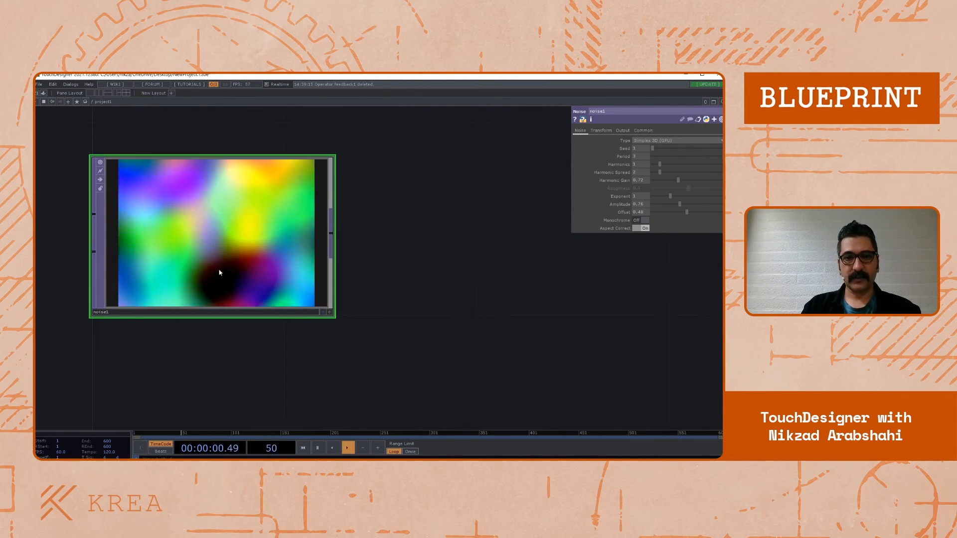
Turn noise1's Monochrome option back on
{"action": "left_click", "coordinate": [644, 220]}
{"action": "left_click_drag", "start_coordinate": [443, 261], "coordinate": [429, 196]}
{"action": "scroll", "coordinate": [409, 248], "scroll_direction": "down", "scroll_amount": 2}
{"action": "scroll", "coordinate": [408, 249], "scroll_direction": "down", "scroll_amount": 1}
{"action": "left_click_drag", "start_coordinate": [373, 288], "coordinate": [255, 304]}
{"action": "left_click_drag", "start_coordinate": [322, 267], "coordinate": [329, 263]}
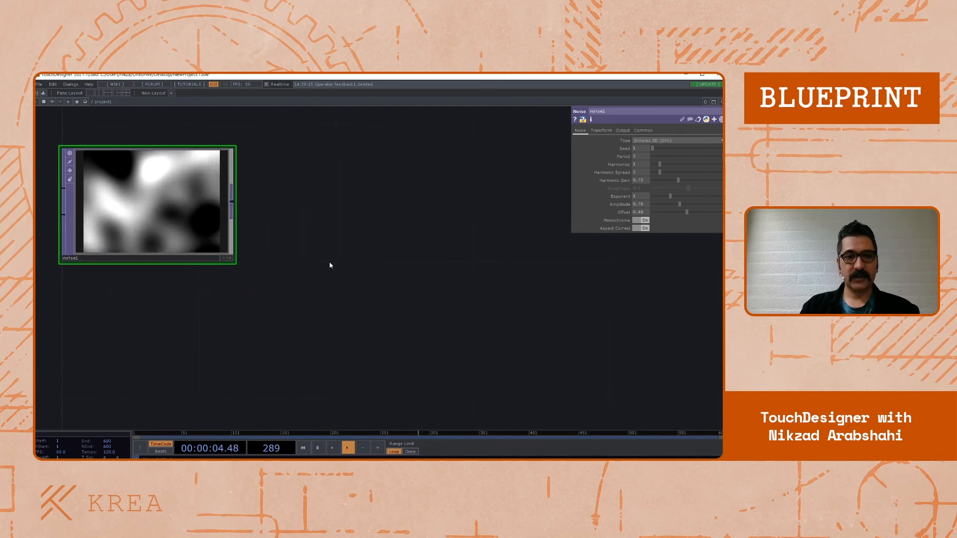
Add a Lookup TOP to the network beside noise1 and line it up with the noise node
{"action": "key", "text": "Tab"}
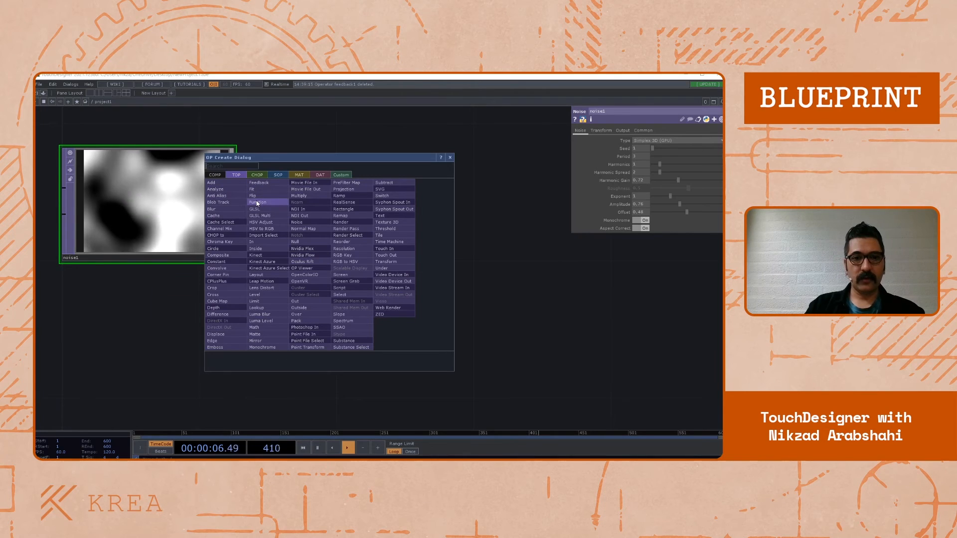
{"action": "type", "text": "loo"}
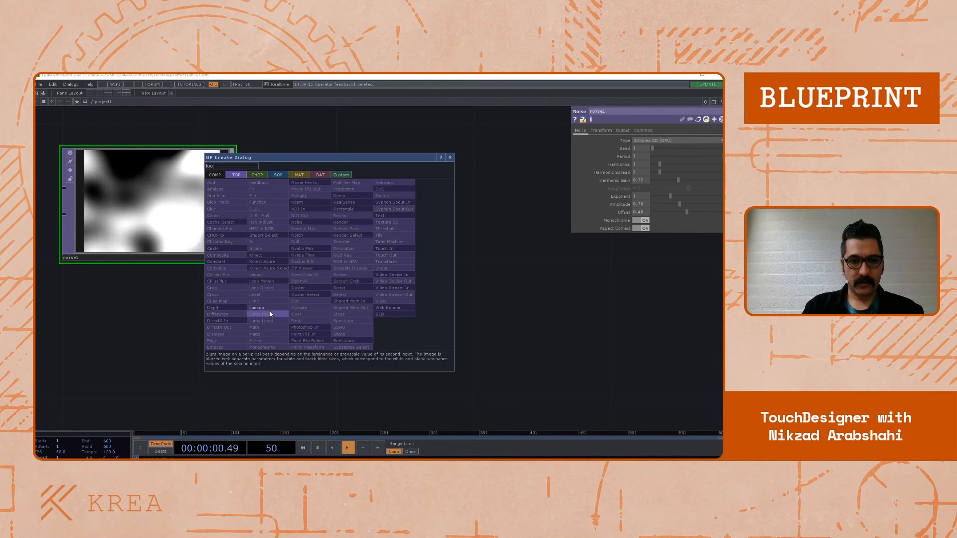
{"action": "key", "text": "Return"}
{"action": "left_click", "coordinate": [391, 222]}
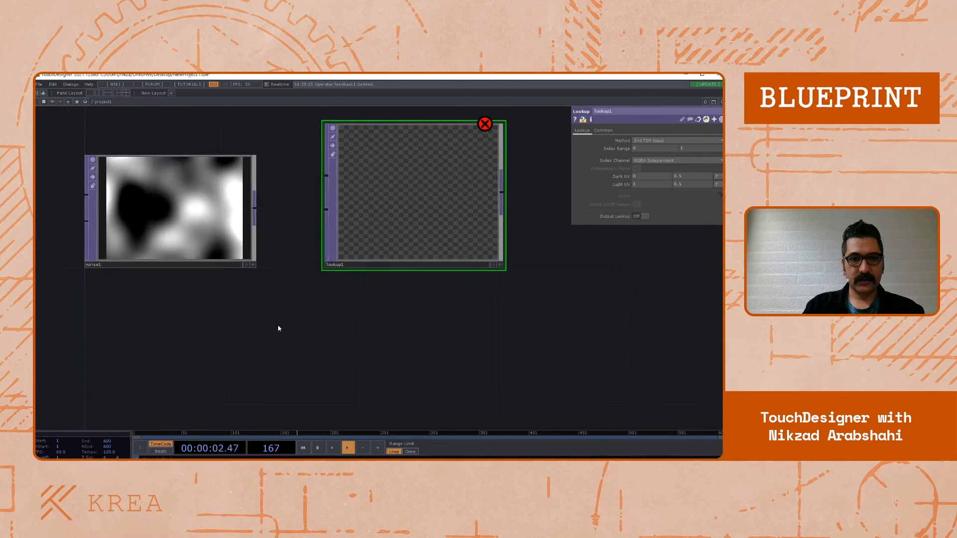
{"action": "left_click_drag", "start_coordinate": [279, 329], "coordinate": [281, 332]}
{"action": "left_click_drag", "start_coordinate": [412, 192], "coordinate": [413, 228]}
{"action": "left_click_drag", "start_coordinate": [246, 343], "coordinate": [195, 313]}
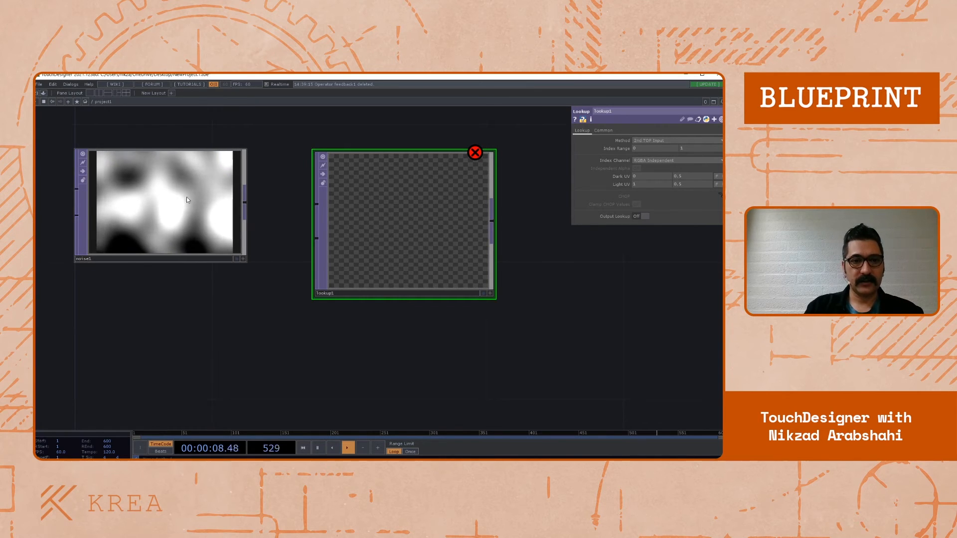
{"action": "left_click_drag", "start_coordinate": [192, 331], "coordinate": [177, 333]}
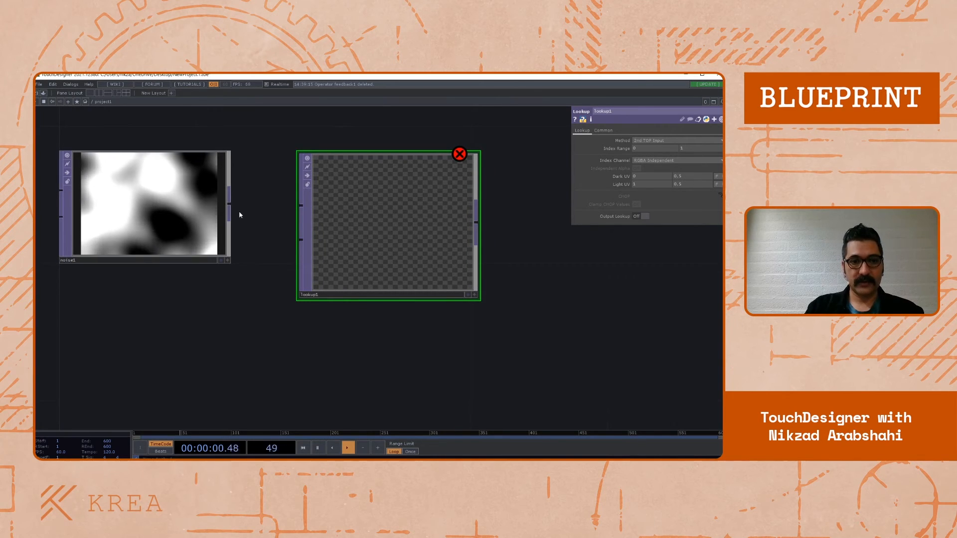
{"action": "left_click_drag", "start_coordinate": [236, 315], "coordinate": [275, 305]}
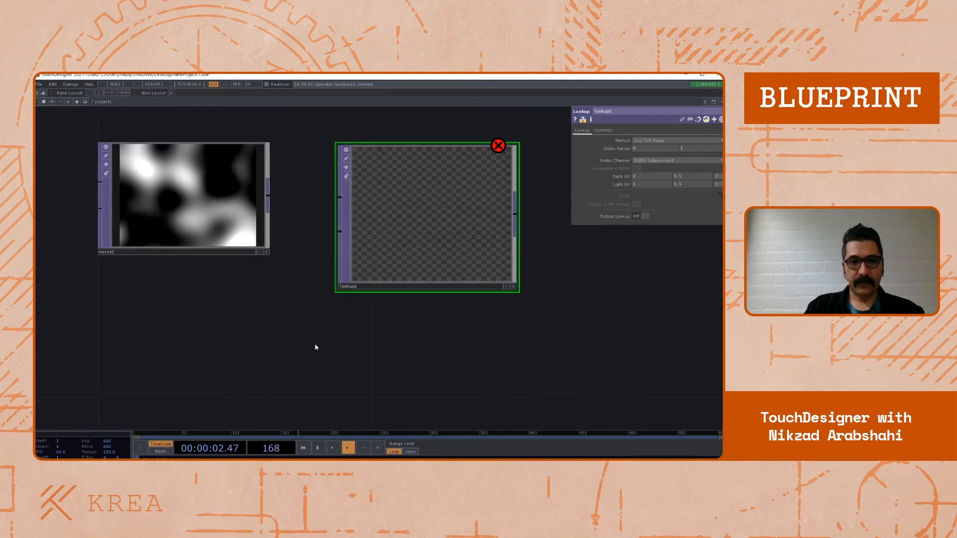
Connect noise1's output to the first input of lookup1
{"action": "left_click_drag", "start_coordinate": [236, 351], "coordinate": [209, 348]}
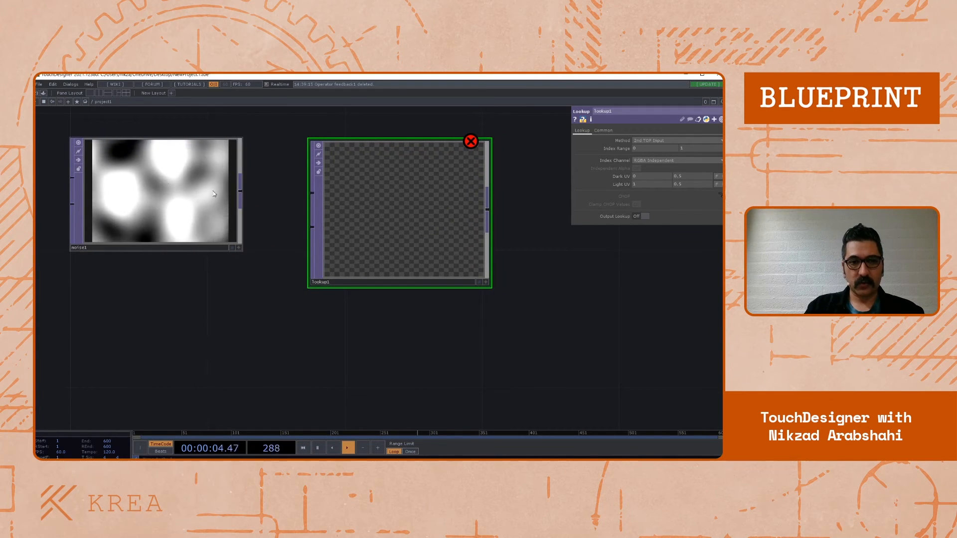
{"action": "left_click_drag", "start_coordinate": [240, 193], "coordinate": [310, 193]}
{"action": "left_click_drag", "start_coordinate": [223, 318], "coordinate": [278, 277]}
{"action": "left_click_drag", "start_coordinate": [201, 340], "coordinate": [181, 372]}
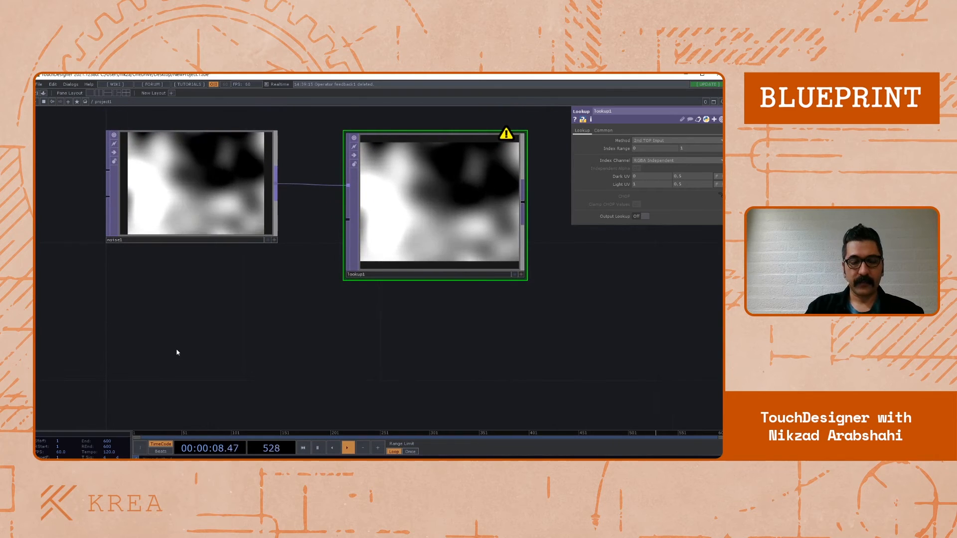
{"action": "left_click_drag", "start_coordinate": [272, 320], "coordinate": [233, 338]}
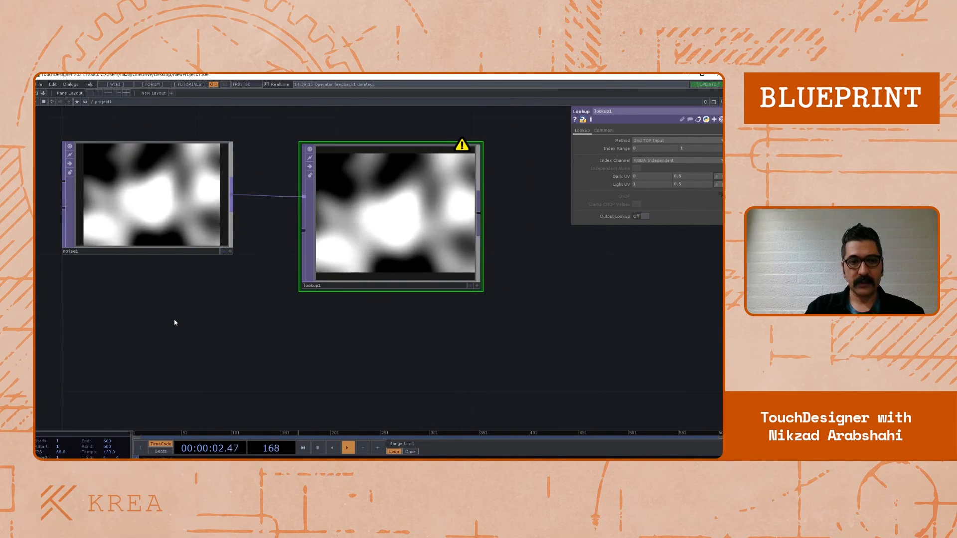
{"action": "left_click_drag", "start_coordinate": [255, 301], "coordinate": [286, 288]}
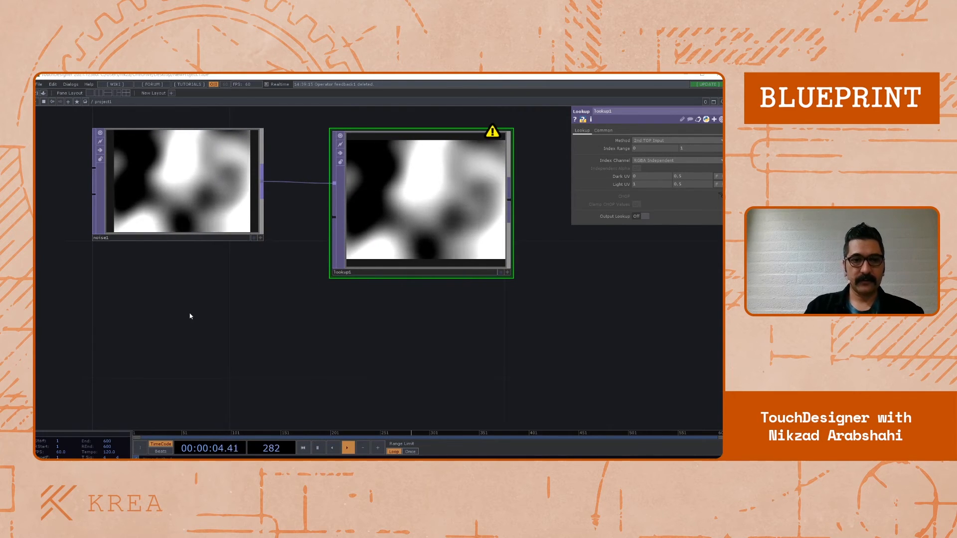
Add a Ramp TOP below noise1 and connect it to lookup1's second input
{"action": "key", "text": "Tab"}
{"action": "type", "text": "ramp"}
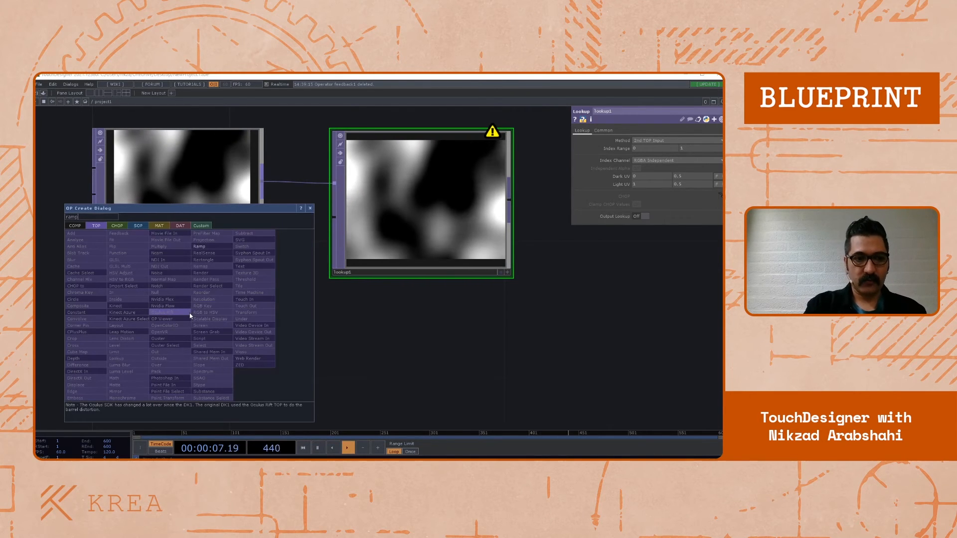
{"action": "left_click", "coordinate": [200, 247]}
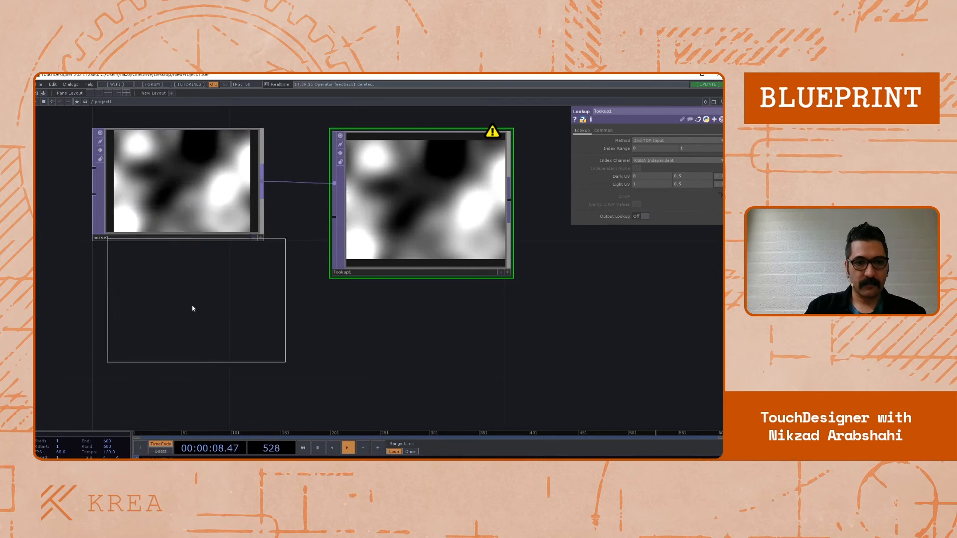
{"action": "left_click", "coordinate": [183, 331]}
{"action": "left_click_drag", "start_coordinate": [326, 340], "coordinate": [326, 304]}
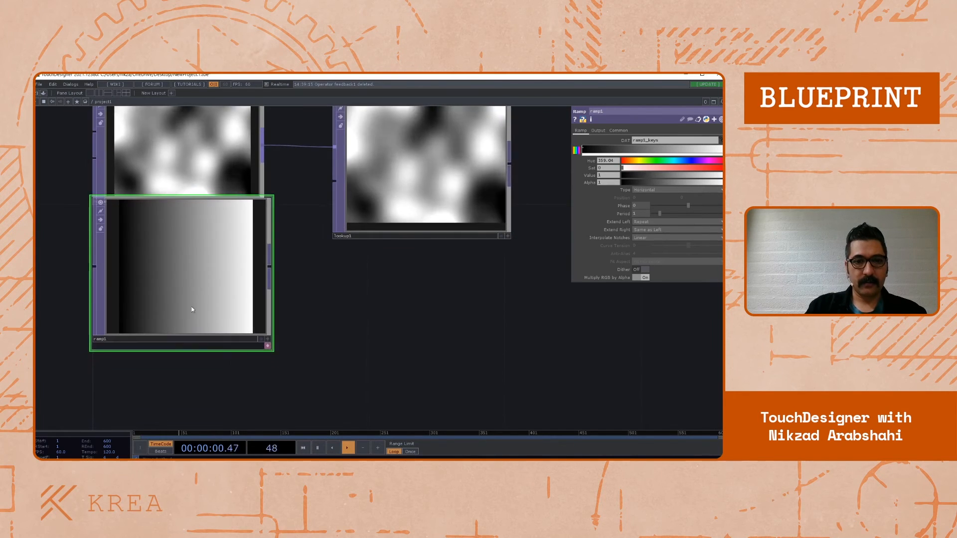
{"action": "left_click_drag", "start_coordinate": [191, 306], "coordinate": [193, 341]}
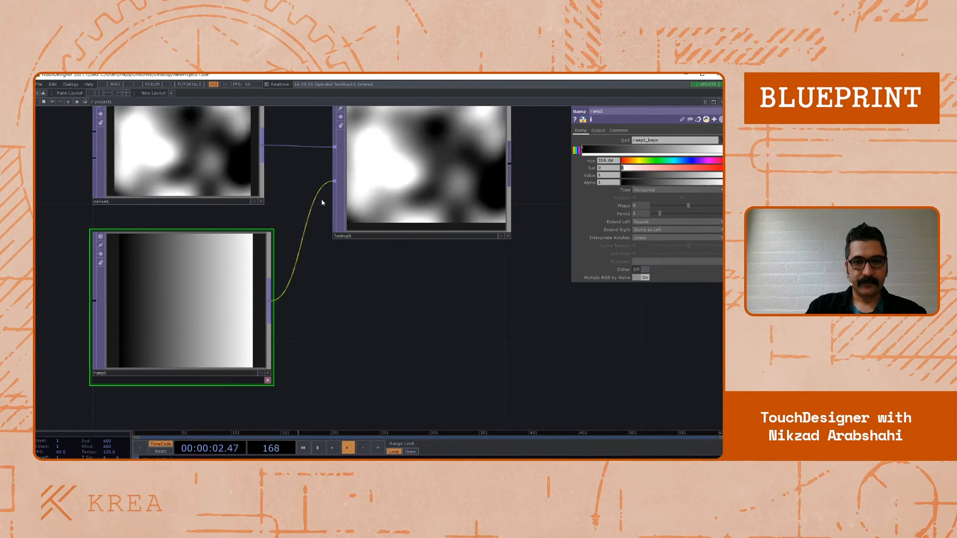
Color the first key of ramp1's gradient dark orange, with saturation 1 and value 0.5
{"action": "left_click_drag", "start_coordinate": [348, 359], "coordinate": [244, 375]}
{"action": "left_click_drag", "start_coordinate": [328, 361], "coordinate": [356, 354]}
{"action": "left_click_drag", "start_coordinate": [507, 333], "coordinate": [501, 335]}
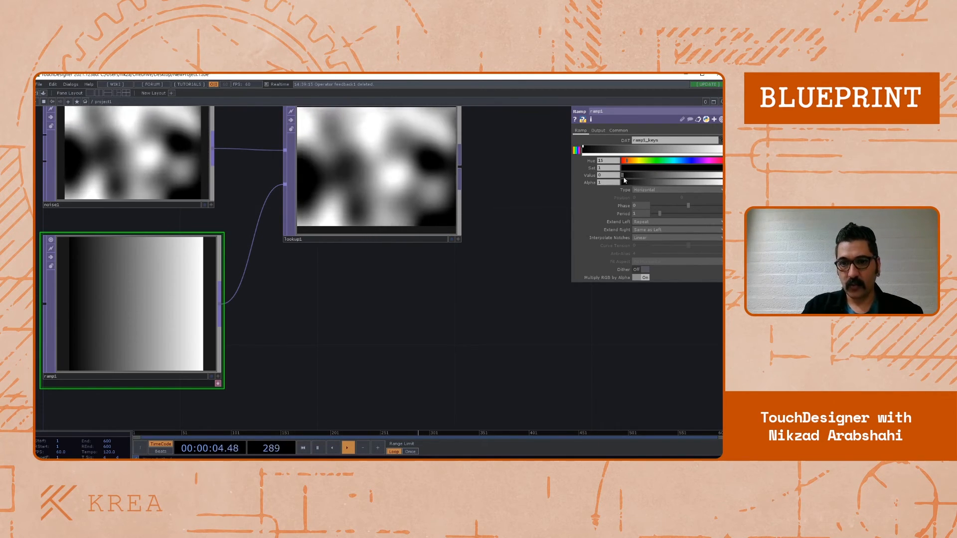
{"action": "left_click_drag", "start_coordinate": [625, 179], "coordinate": [715, 180]}
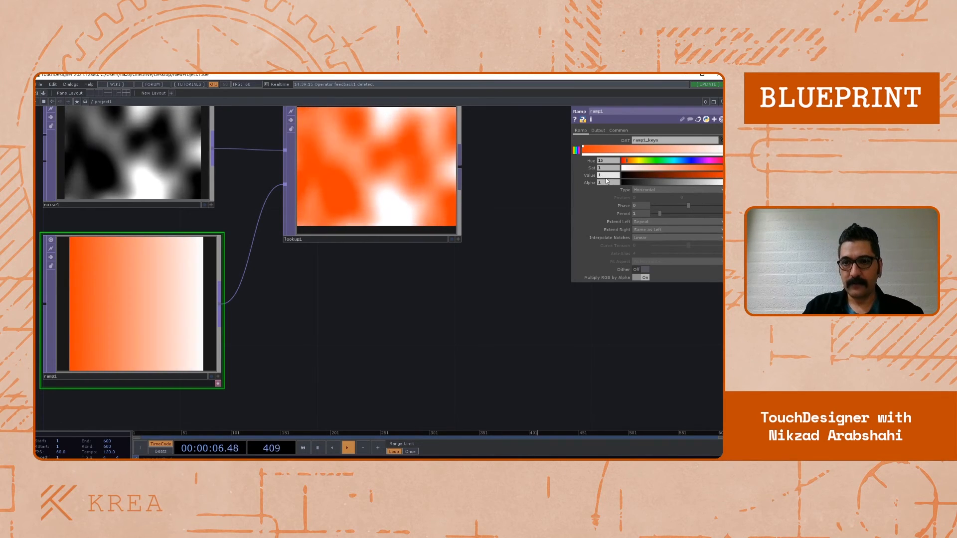
{"action": "left_click_drag", "start_coordinate": [350, 304], "coordinate": [345, 307]}
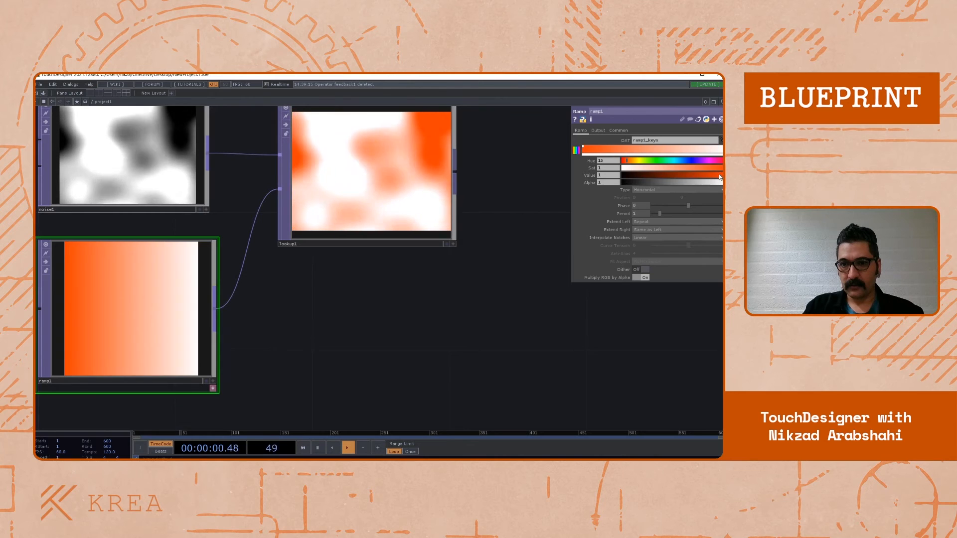
{"action": "left_click_drag", "start_coordinate": [720, 177], "coordinate": [697, 180]}
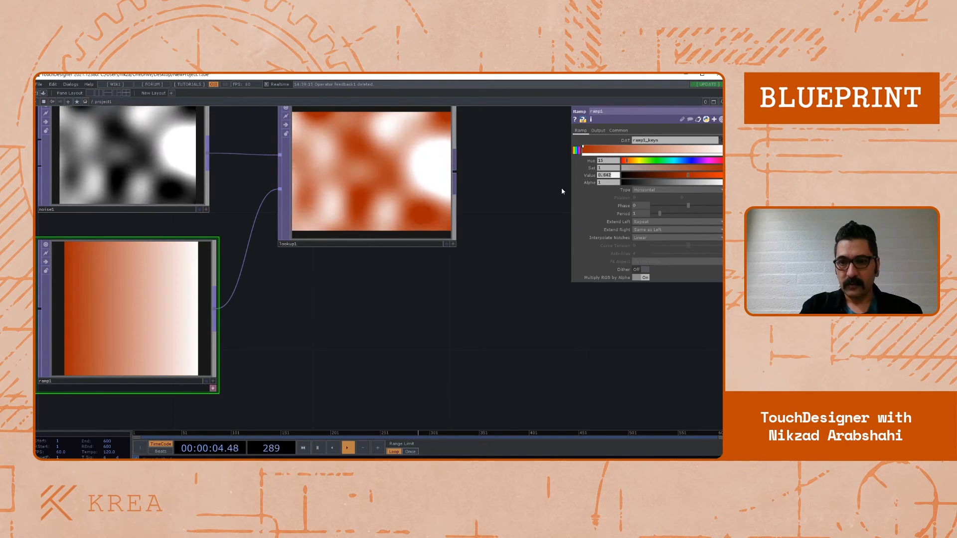
{"action": "type", "text": "0.5"}
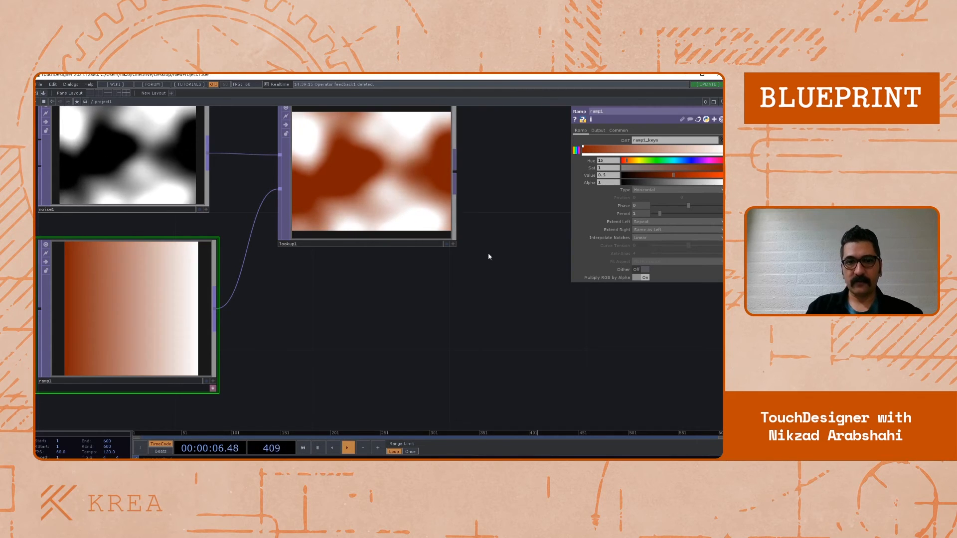
{"action": "left_click_drag", "start_coordinate": [339, 343], "coordinate": [331, 347]}
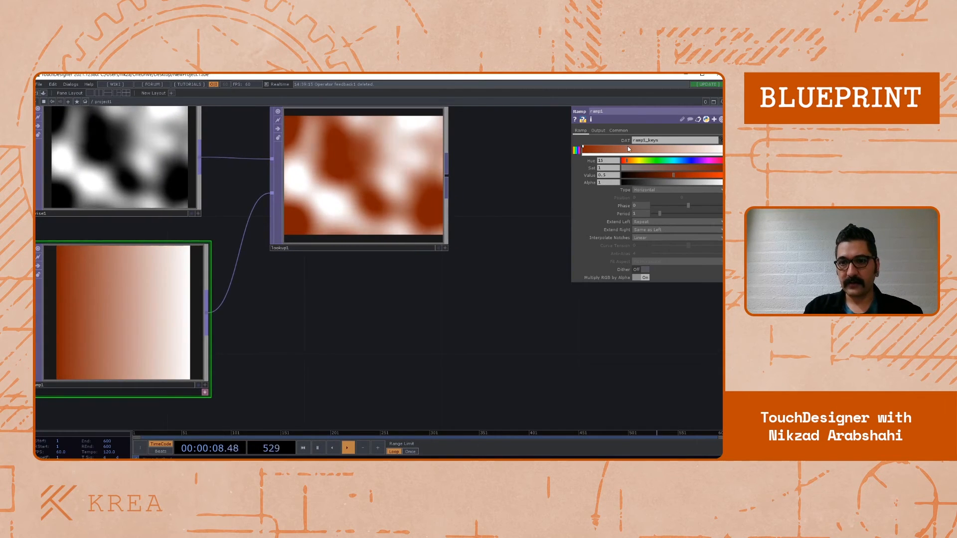
Add a bright yellow key and a dark blue key inside ramp1's gradient, and turn its end key black
{"action": "left_click_drag", "start_coordinate": [629, 165], "coordinate": [638, 160]}
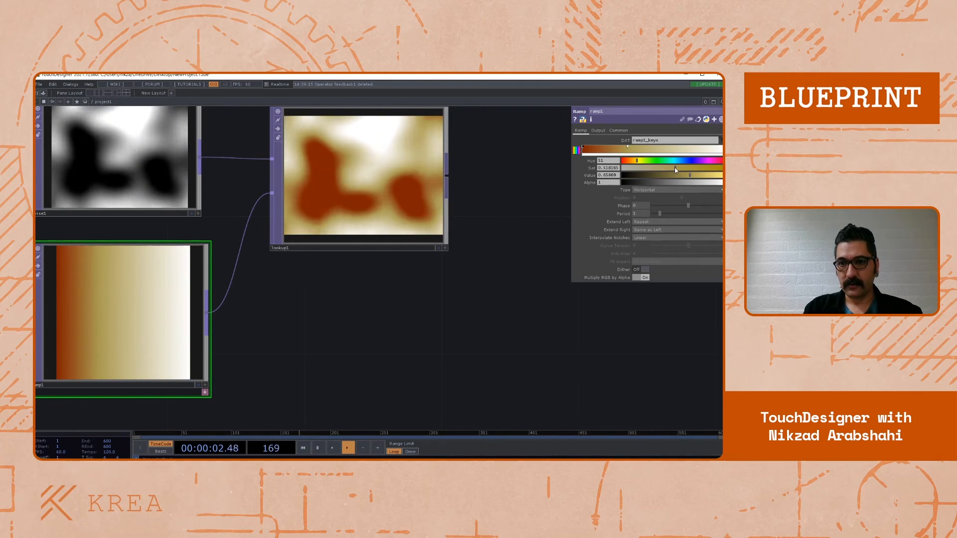
{"action": "left_click_drag", "start_coordinate": [692, 174], "coordinate": [722, 175]}
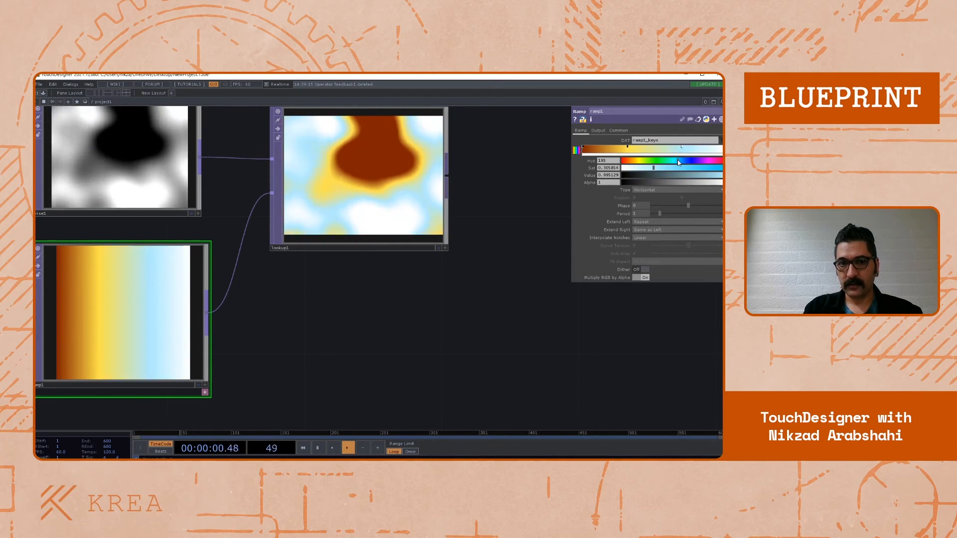
{"action": "left_click_drag", "start_coordinate": [664, 168], "coordinate": [682, 178]}
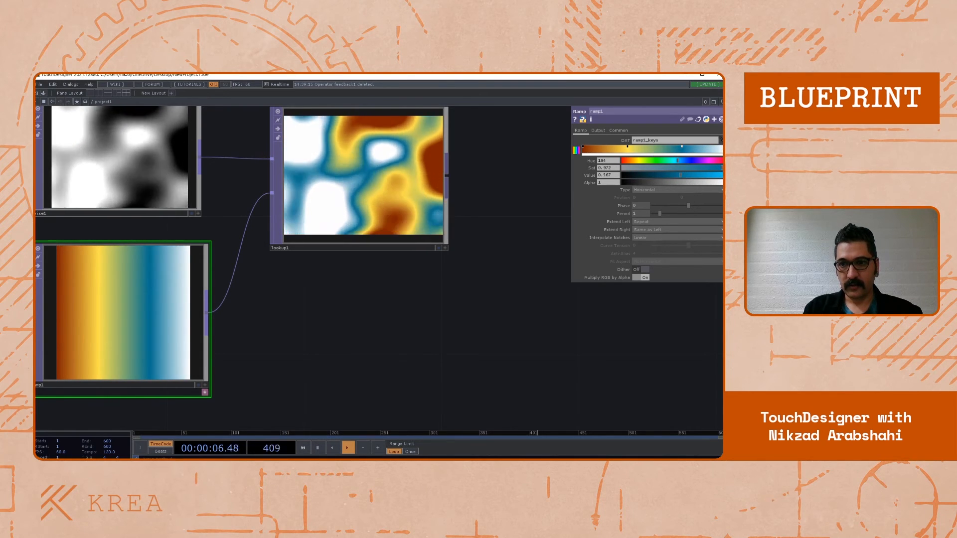
{"action": "left_click", "coordinate": [723, 149]}
{"action": "left_click_drag", "start_coordinate": [647, 175], "coordinate": [623, 182]}
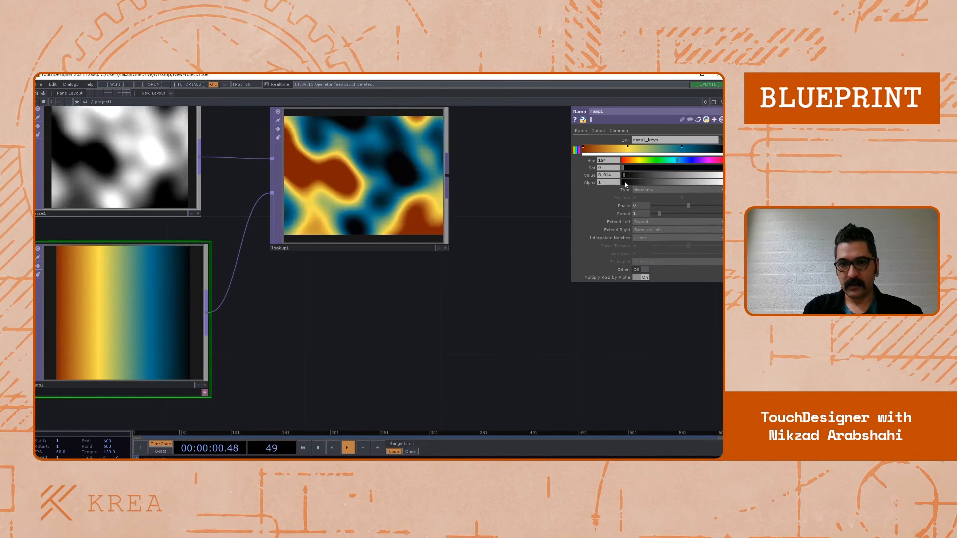
Examine how noise1 and ramp1 feed lookup1, checking the parameters of noise1 and lookup1
{"action": "scroll", "coordinate": [395, 285], "scroll_direction": "down", "scroll_amount": 5}
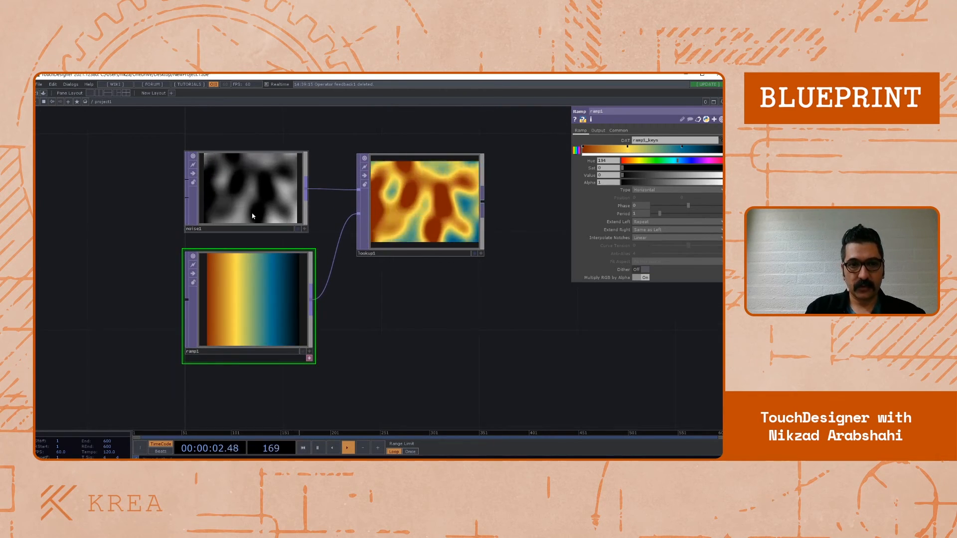
{"action": "left_click", "coordinate": [240, 192]}
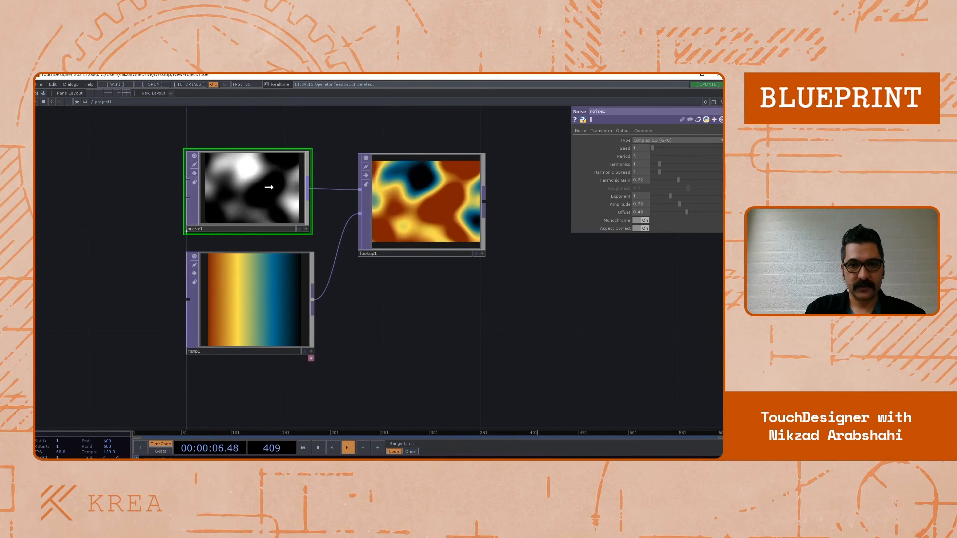
{"action": "left_click_drag", "start_coordinate": [441, 300], "coordinate": [276, 300]}
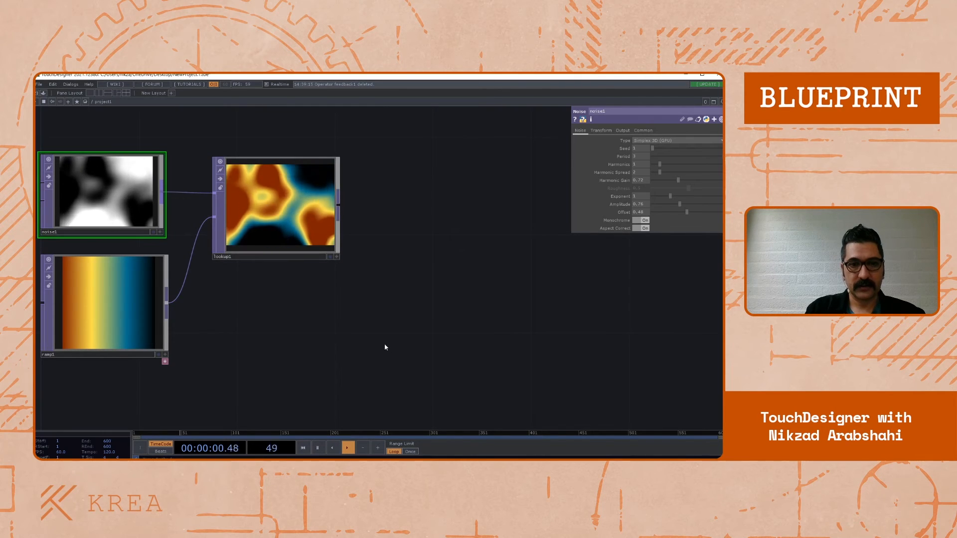
{"action": "left_click_drag", "start_coordinate": [385, 344], "coordinate": [356, 360]}
{"action": "left_click_drag", "start_coordinate": [362, 253], "coordinate": [335, 275]}
{"action": "left_click", "coordinate": [236, 247]}
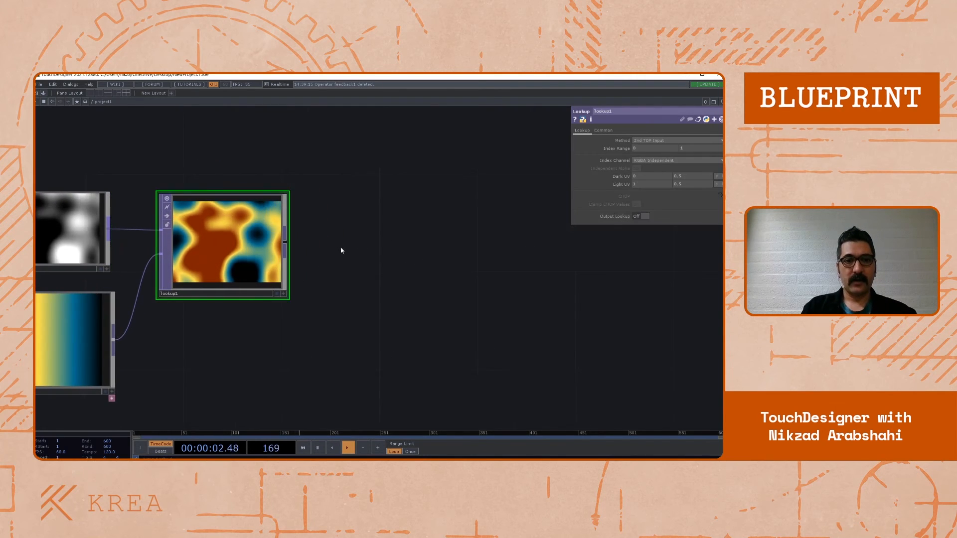
{"action": "left_click_drag", "start_coordinate": [197, 188], "coordinate": [292, 208]}
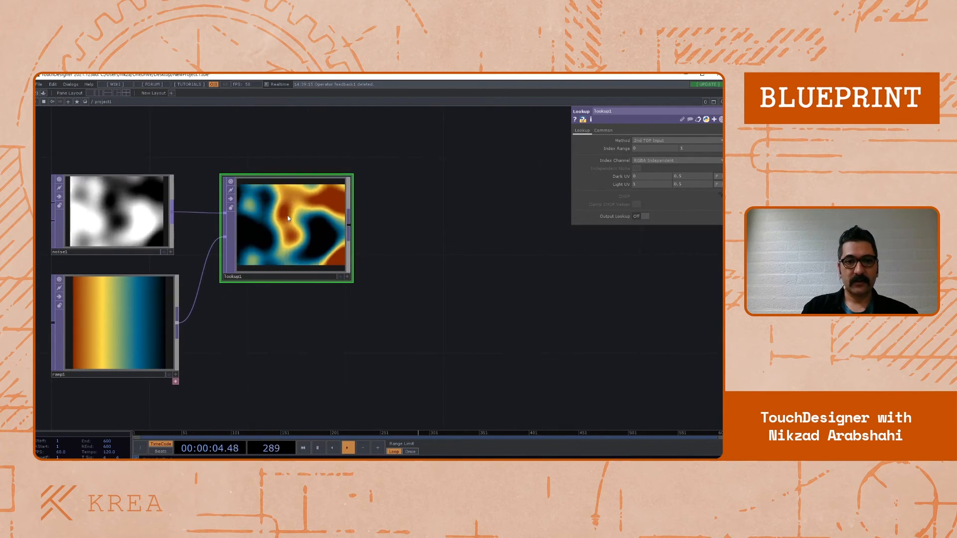
{"action": "left_click_drag", "start_coordinate": [399, 228], "coordinate": [369, 227]}
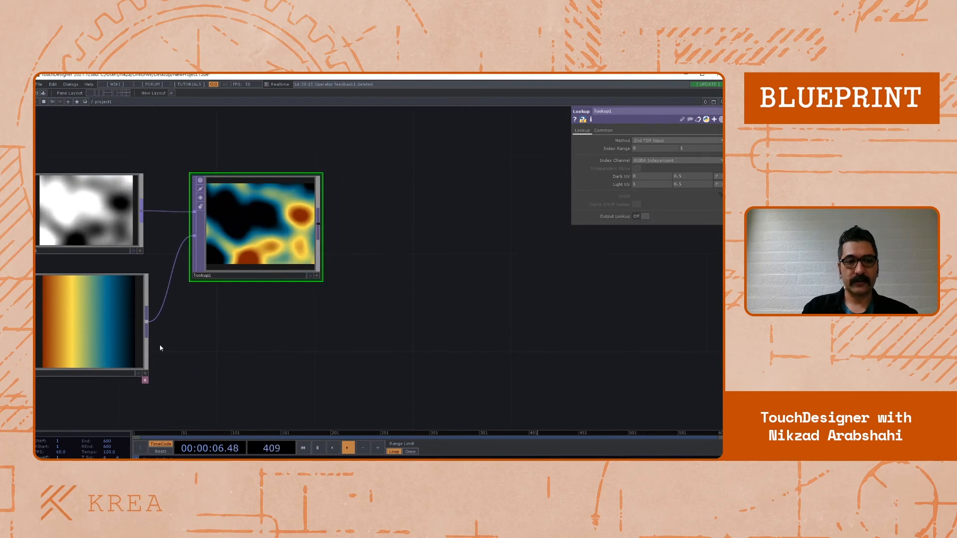
{"action": "left_click_drag", "start_coordinate": [161, 348], "coordinate": [198, 317]}
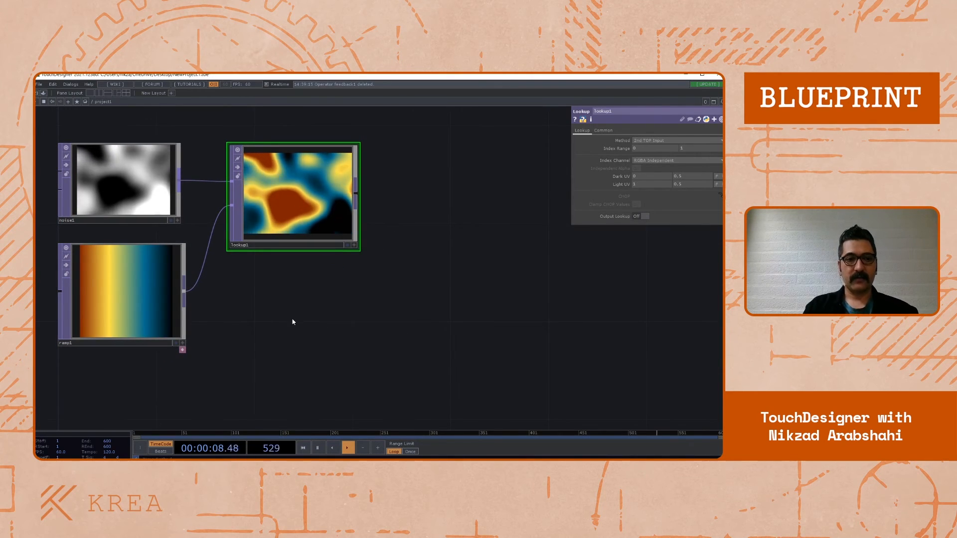
{"action": "left_click_drag", "start_coordinate": [344, 314], "coordinate": [293, 314]}
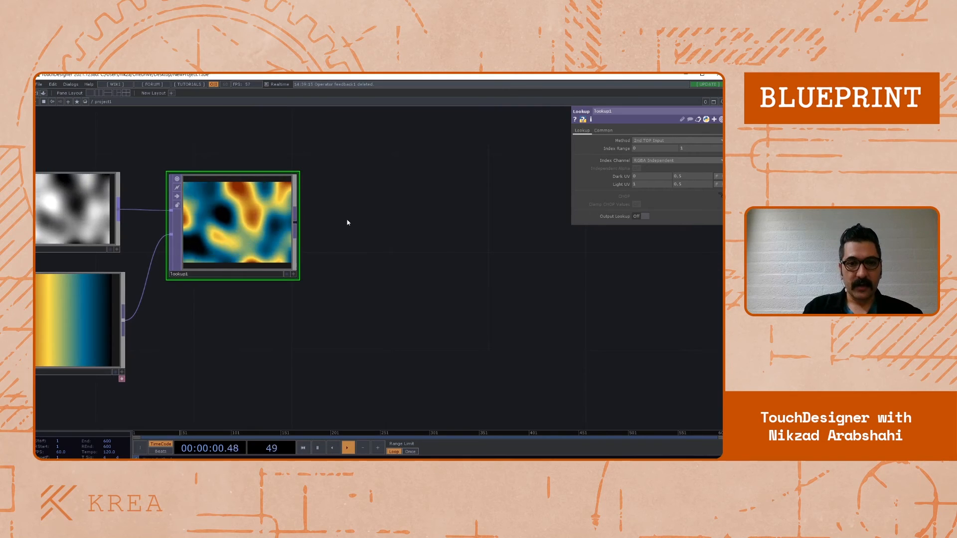
{"action": "left_click_drag", "start_coordinate": [347, 222], "coordinate": [309, 228]}
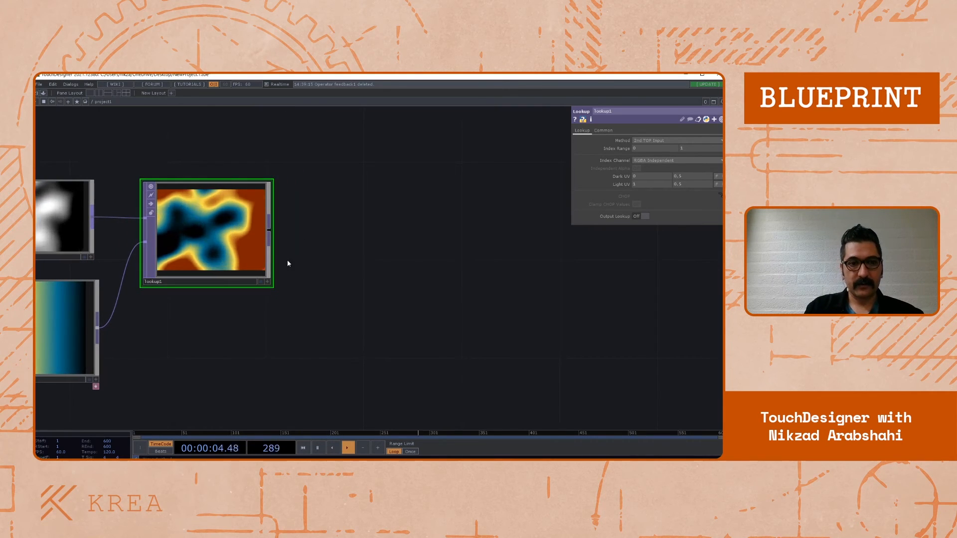
{"action": "left_click_drag", "start_coordinate": [326, 284], "coordinate": [303, 293]}
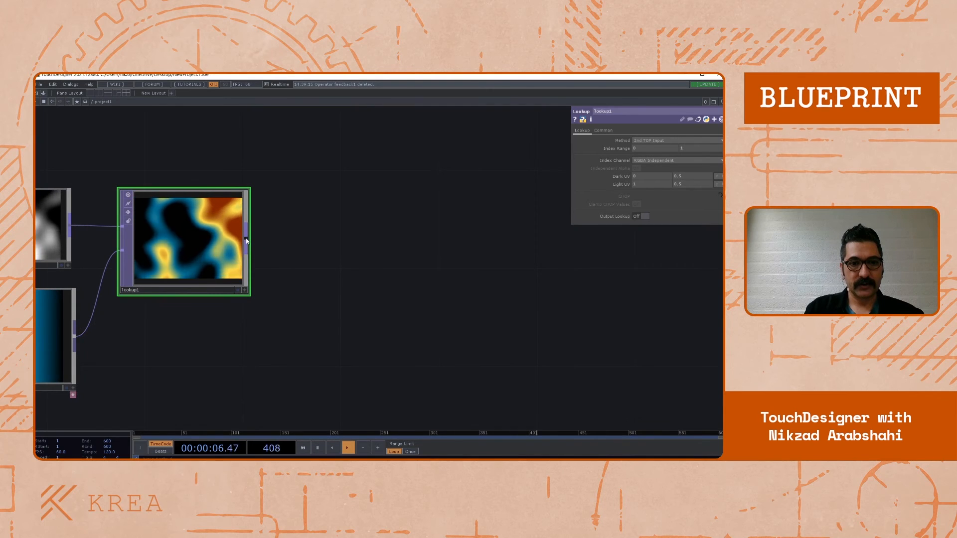
Add an HSV Adjust TOP after lookup1, fed by lookup1's output
{"action": "right_click", "coordinate": [246, 241]}
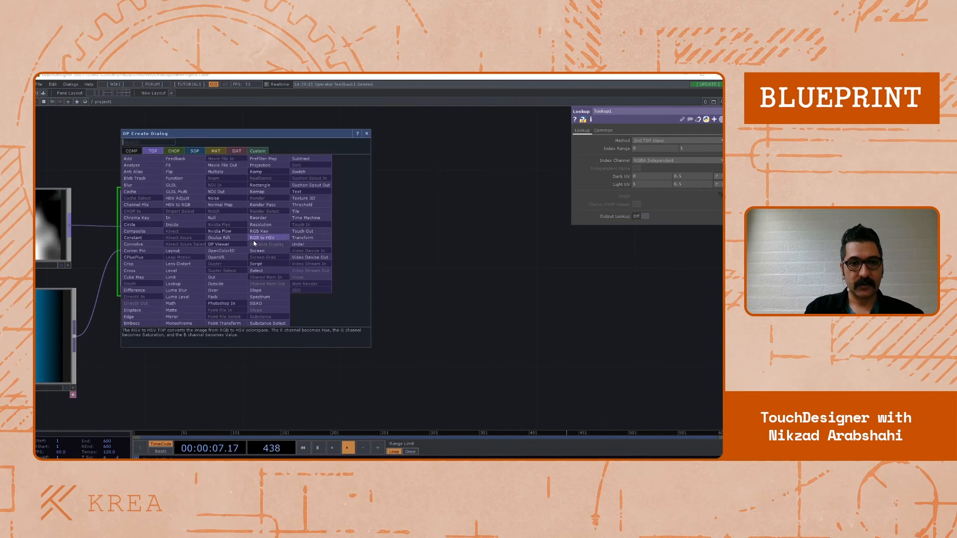
{"action": "left_click", "coordinate": [242, 363]}
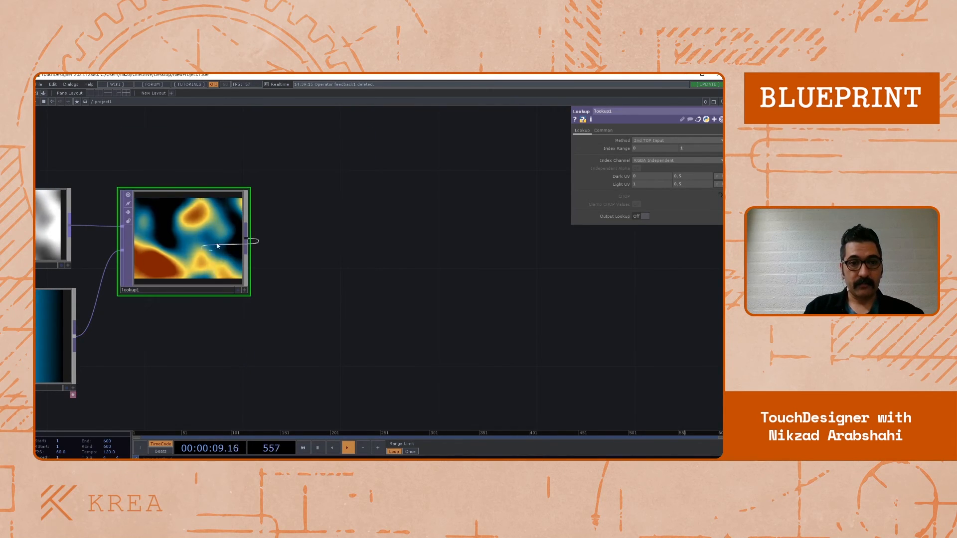
{"action": "right_click", "coordinate": [246, 241]}
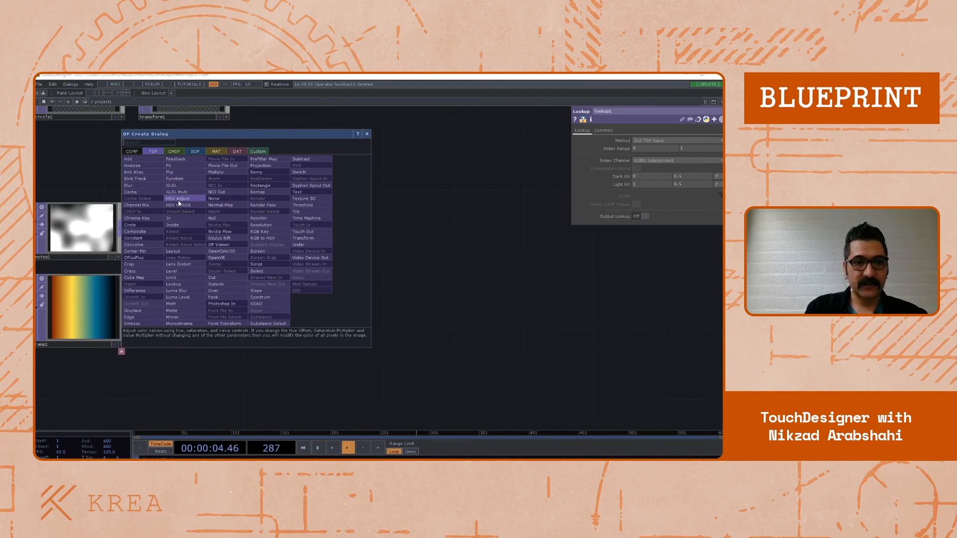
{"action": "left_click", "coordinate": [178, 199]}
{"action": "left_click", "coordinate": [312, 239]}
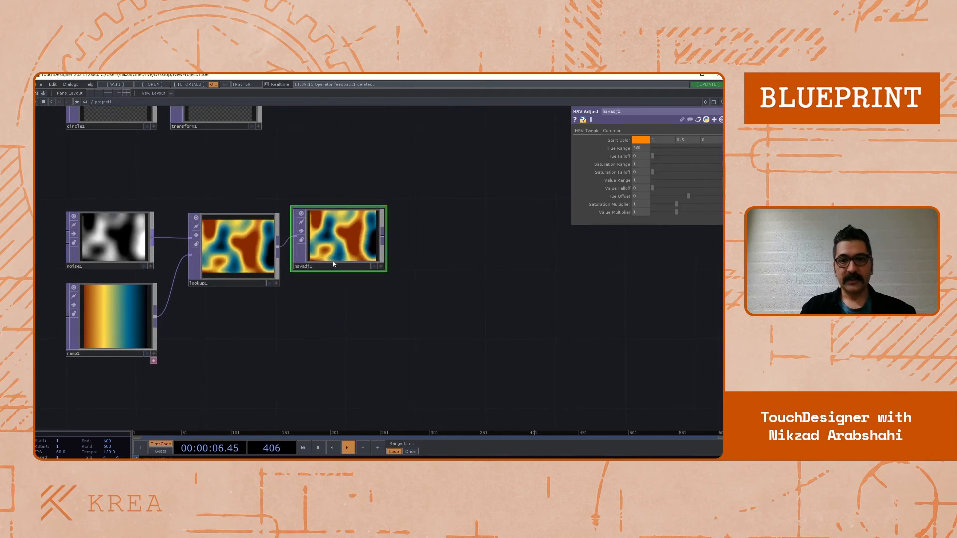
Compare ramp1's settings with hsvadj1's and raise hsvadj1's Hue Offset to about 126 to shift the colors
{"action": "scroll", "coordinate": [192, 316], "scroll_direction": "up", "scroll_amount": 5}
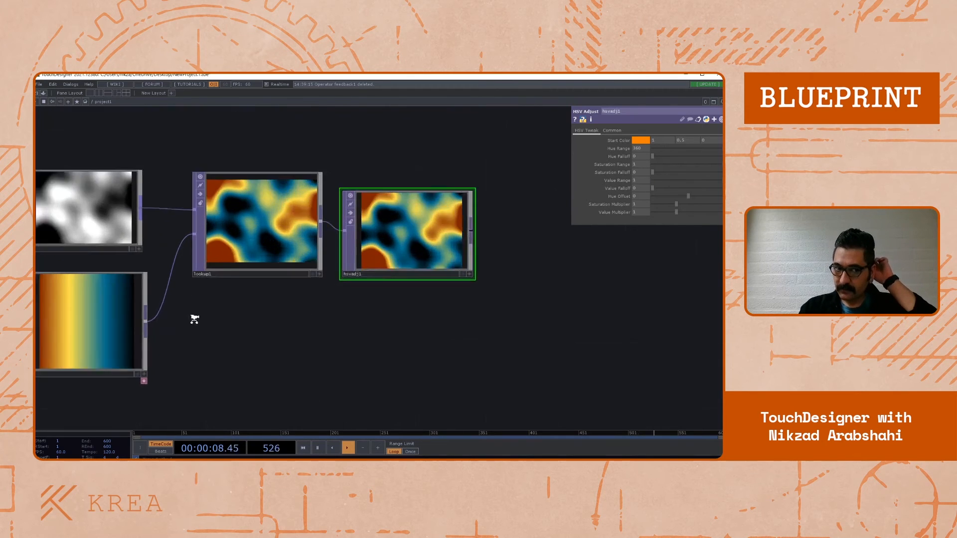
{"action": "left_click", "coordinate": [84, 314]}
{"action": "left_click_drag", "start_coordinate": [384, 331], "coordinate": [442, 309]}
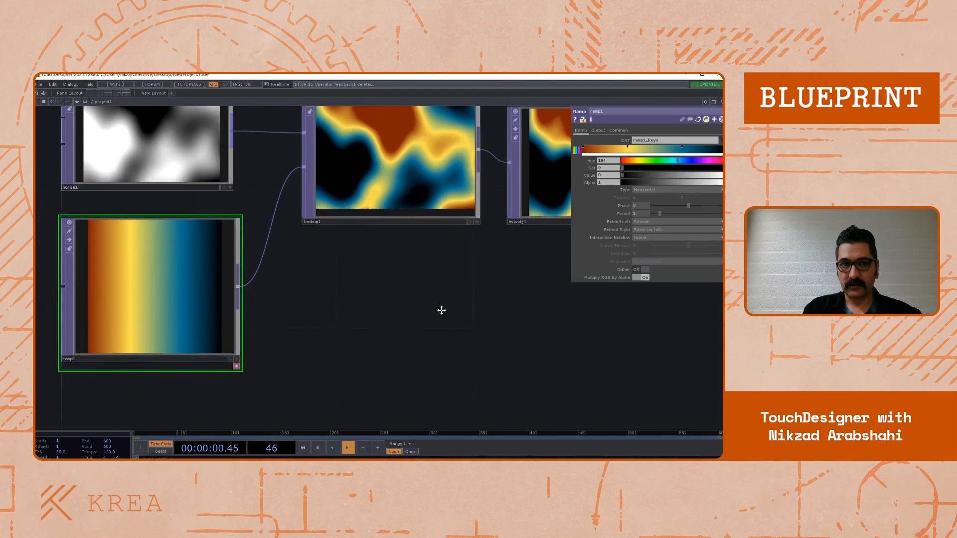
{"action": "left_click_drag", "start_coordinate": [371, 310], "coordinate": [356, 315]}
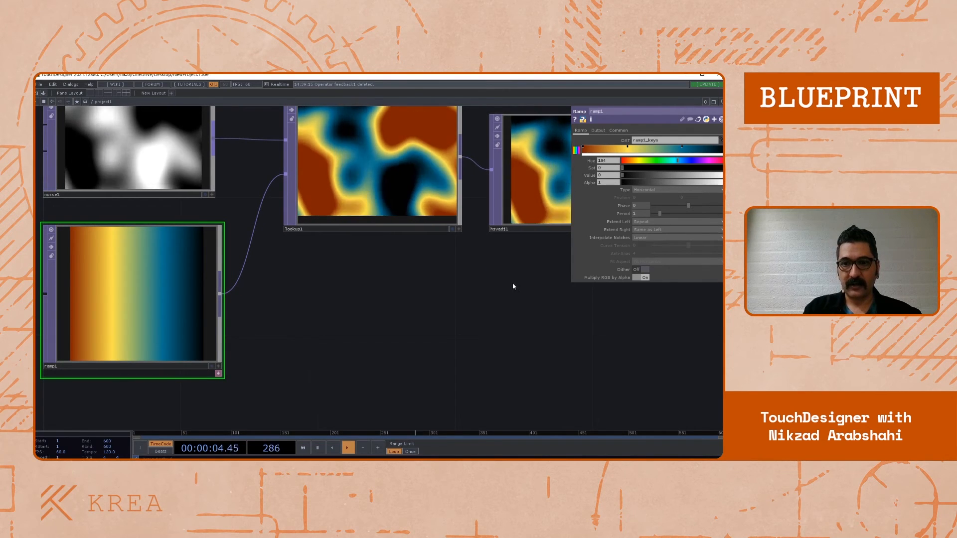
{"action": "left_click_drag", "start_coordinate": [514, 285], "coordinate": [412, 301]}
{"action": "left_click", "coordinate": [440, 216]}
{"action": "left_click_drag", "start_coordinate": [498, 325], "coordinate": [505, 322]}
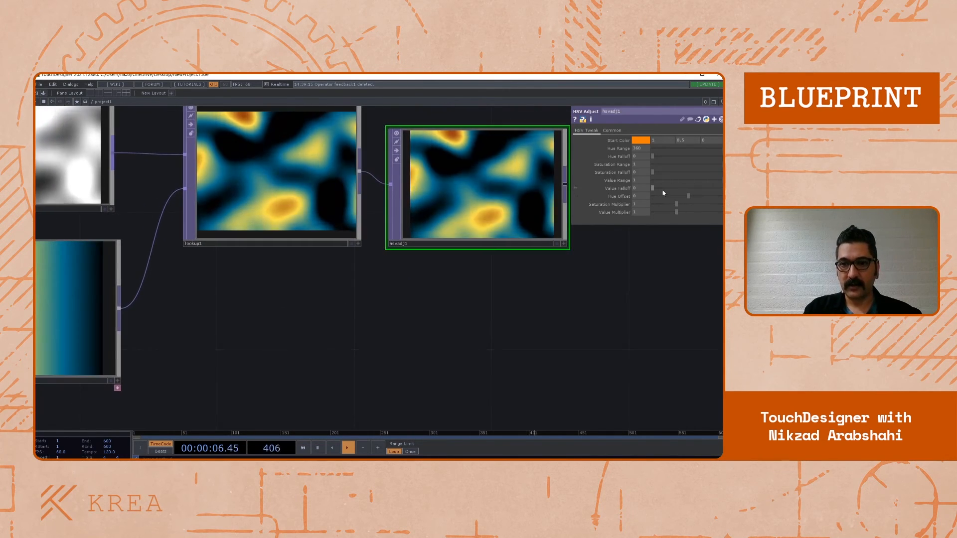
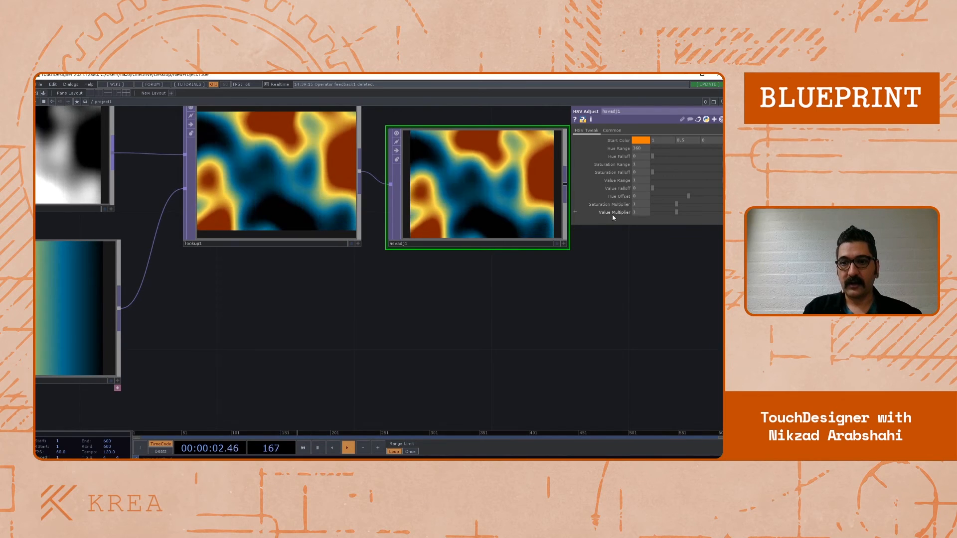
{"action": "left_click_drag", "start_coordinate": [585, 260], "coordinate": [564, 264]}
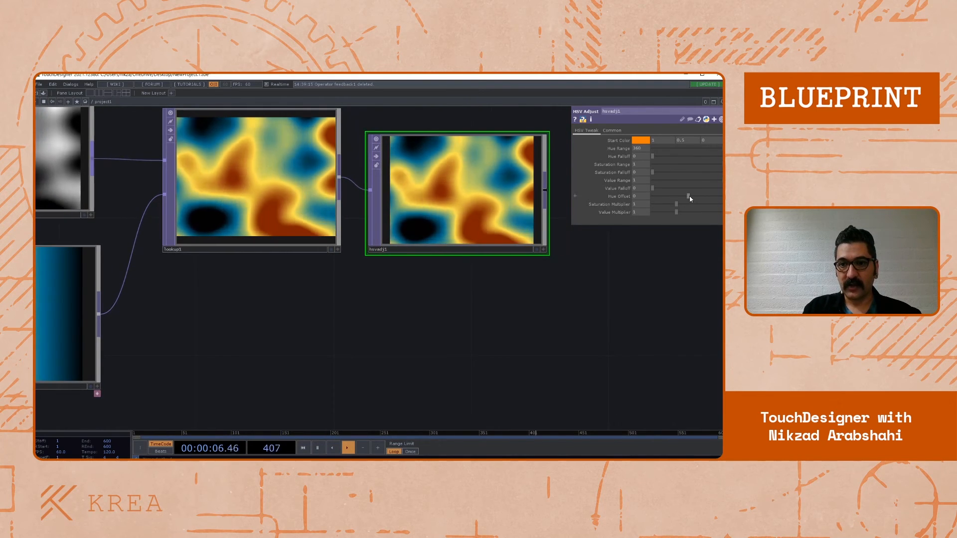
{"action": "left_click_drag", "start_coordinate": [690, 196], "coordinate": [701, 196]}
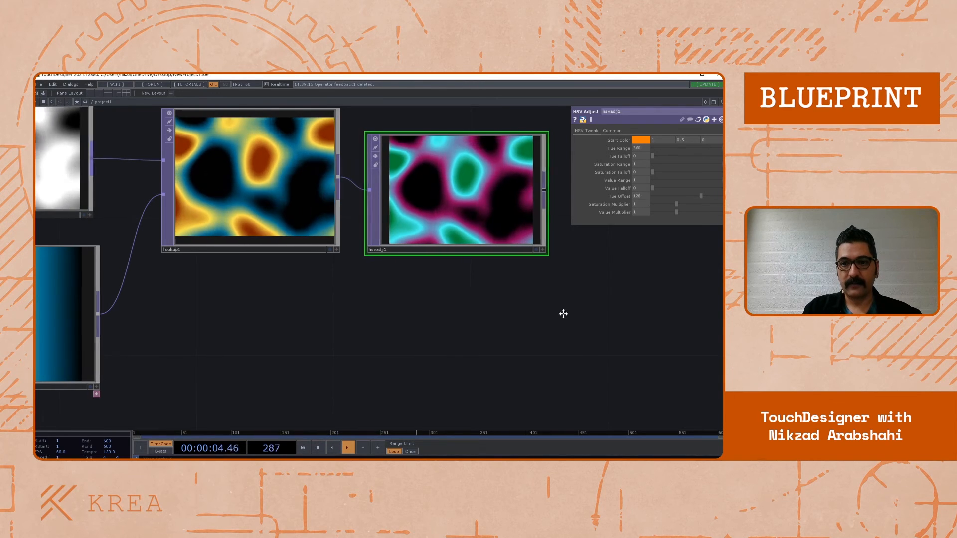
Set hsvadj1's Saturation Multiplier to about 1.6 and its Value Multiplier to 0.83
{"action": "left_click_drag", "start_coordinate": [563, 314], "coordinate": [548, 314]}
{"action": "left_click_drag", "start_coordinate": [374, 348], "coordinate": [433, 336]}
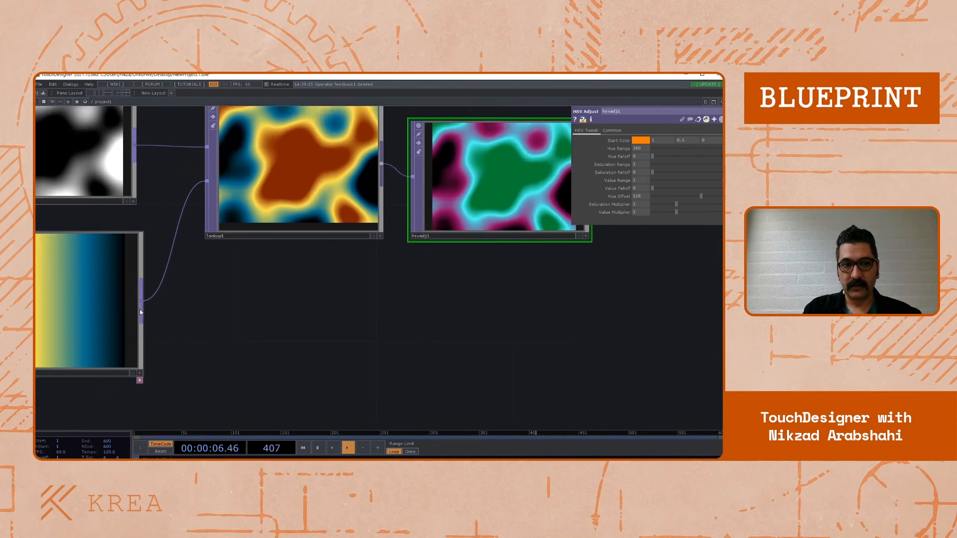
{"action": "left_click", "coordinate": [123, 314]}
{"action": "left_click_drag", "start_coordinate": [380, 352], "coordinate": [407, 347]}
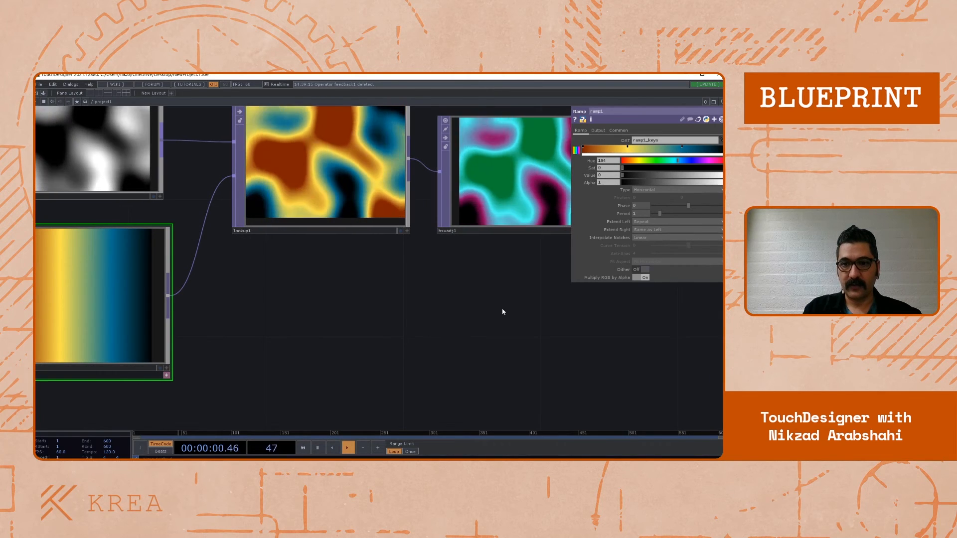
{"action": "left_click", "coordinate": [525, 214]}
{"action": "left_click_drag", "start_coordinate": [545, 300], "coordinate": [520, 307]}
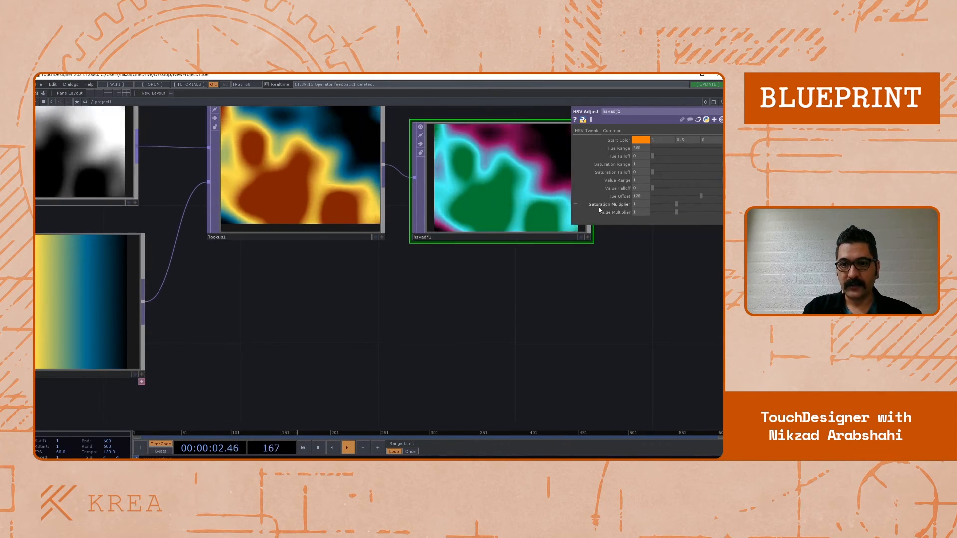
{"action": "left_click_drag", "start_coordinate": [620, 274], "coordinate": [614, 275]}
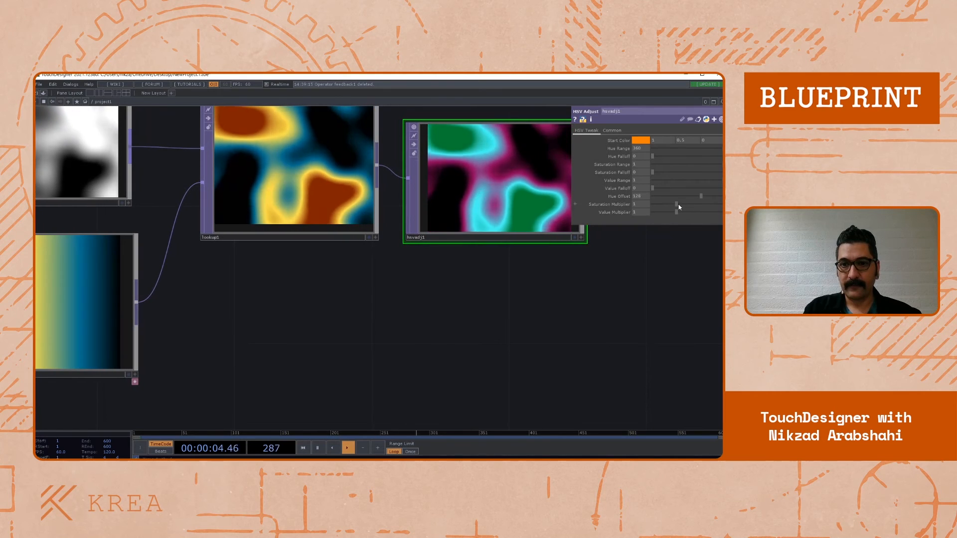
{"action": "left_click_drag", "start_coordinate": [679, 205], "coordinate": [668, 204]}
{"action": "left_click_drag", "start_coordinate": [531, 318], "coordinate": [443, 348]}
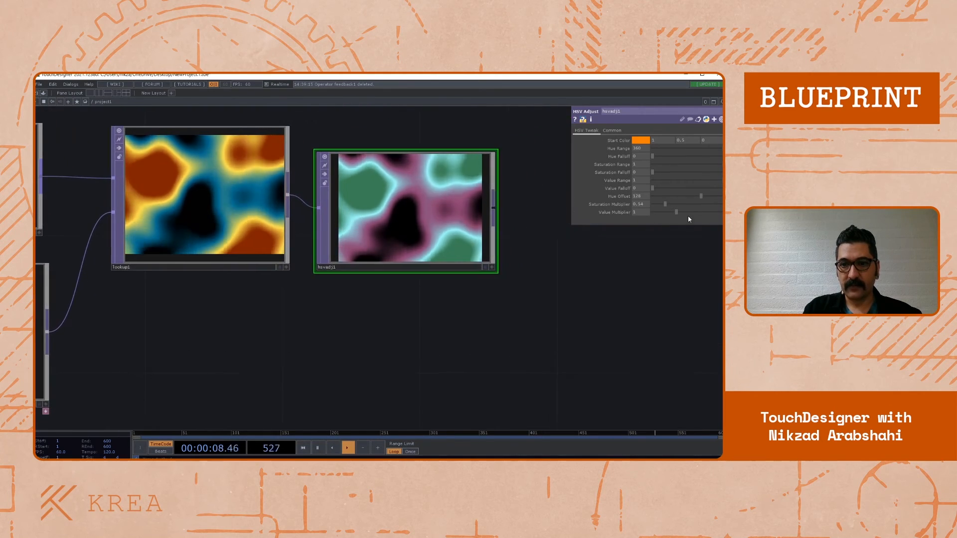
{"action": "mouse_move", "coordinate": [666, 208]}
{"action": "left_mouse_down"}
{"action": "mouse_move", "coordinate": [692, 206]}
{"action": "mouse_move", "coordinate": [695, 217]}
{"action": "mouse_move", "coordinate": [672, 213]}
{"action": "left_mouse_up"}
{"action": "scroll", "coordinate": [384, 345], "scroll_direction": "down", "scroll_amount": 3}
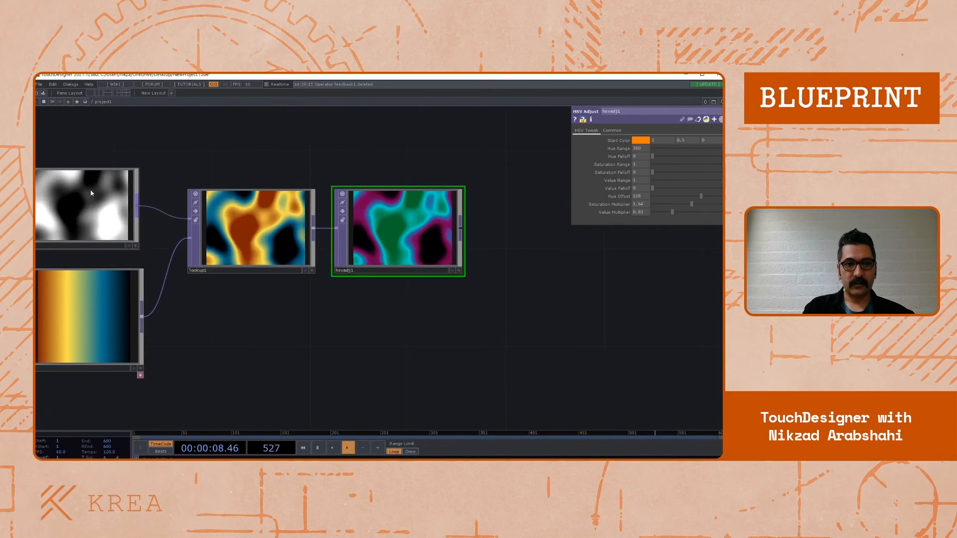
Examine how noise1 and ramp1 combine in lookup1, checking the parameters of lookup1 and hsvadj1
{"action": "left_click_drag", "start_coordinate": [220, 175], "coordinate": [197, 148]}
{"action": "left_click", "coordinate": [215, 214]}
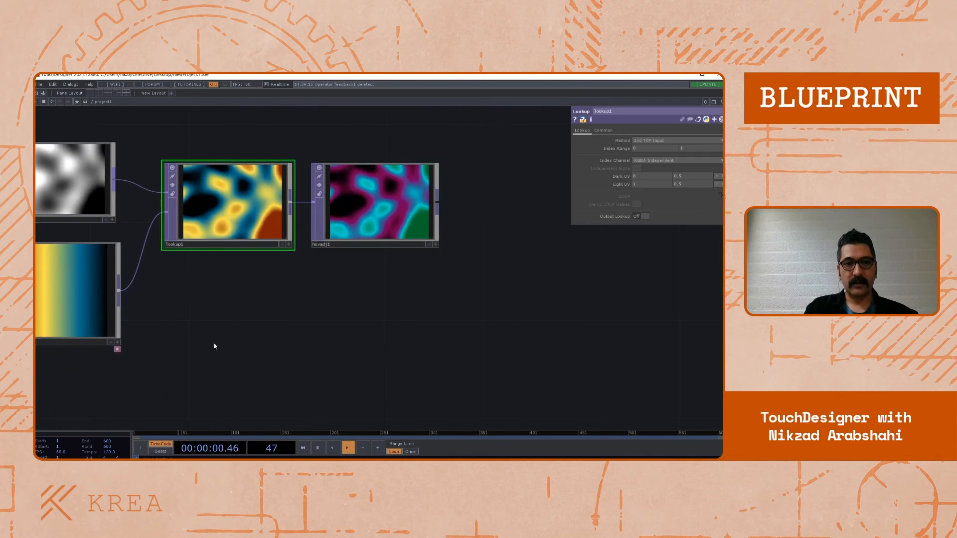
{"action": "left_click_drag", "start_coordinate": [214, 344], "coordinate": [300, 323]}
{"action": "left_click_drag", "start_coordinate": [454, 268], "coordinate": [388, 274]}
{"action": "left_click", "coordinate": [385, 245]}
{"action": "scroll", "coordinate": [315, 236], "scroll_direction": "up", "scroll_amount": 3}
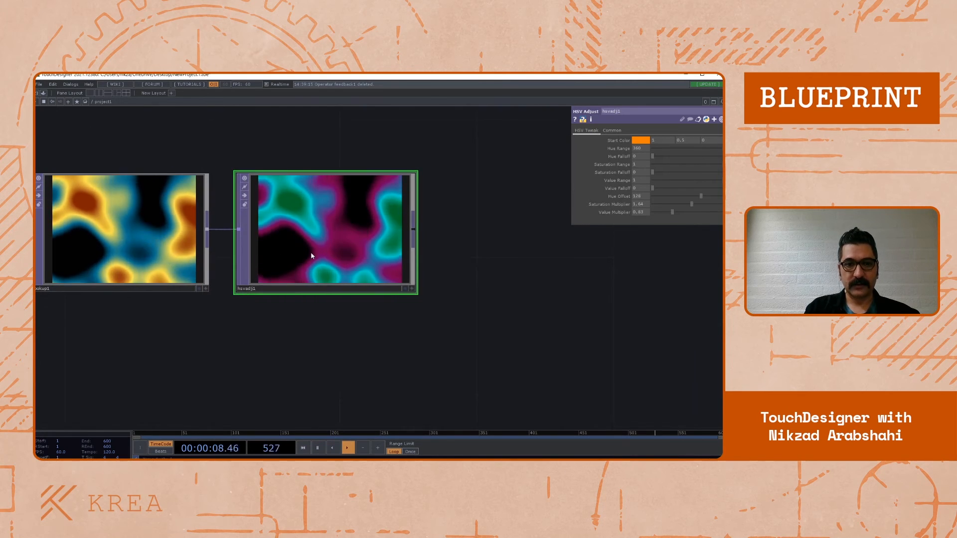
{"action": "key", "text": "Tab"}
{"action": "left_click", "coordinate": [458, 405]}
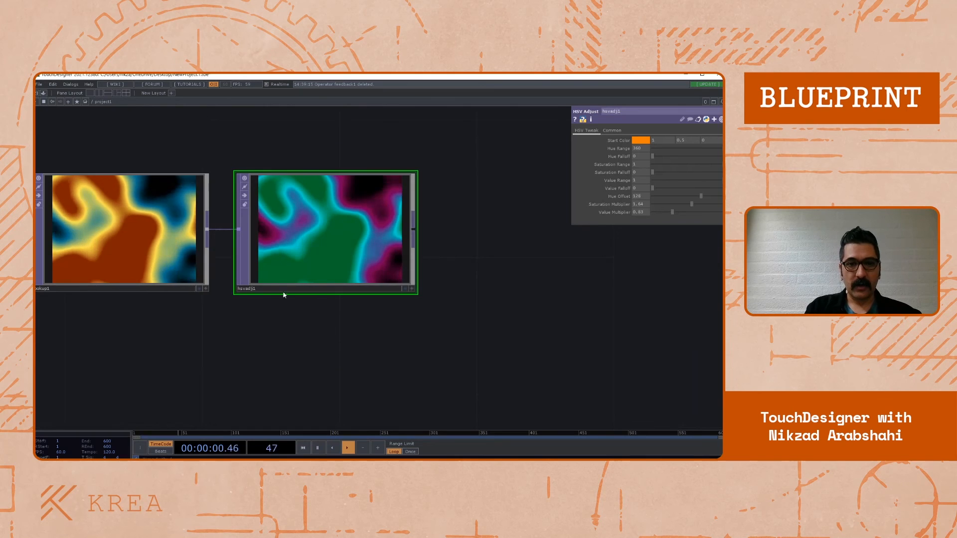
{"action": "left_click_drag", "start_coordinate": [299, 253], "coordinate": [326, 256]}
{"action": "left_click_drag", "start_coordinate": [428, 352], "coordinate": [393, 353]}
{"action": "left_click_drag", "start_coordinate": [335, 242], "coordinate": [301, 242]}
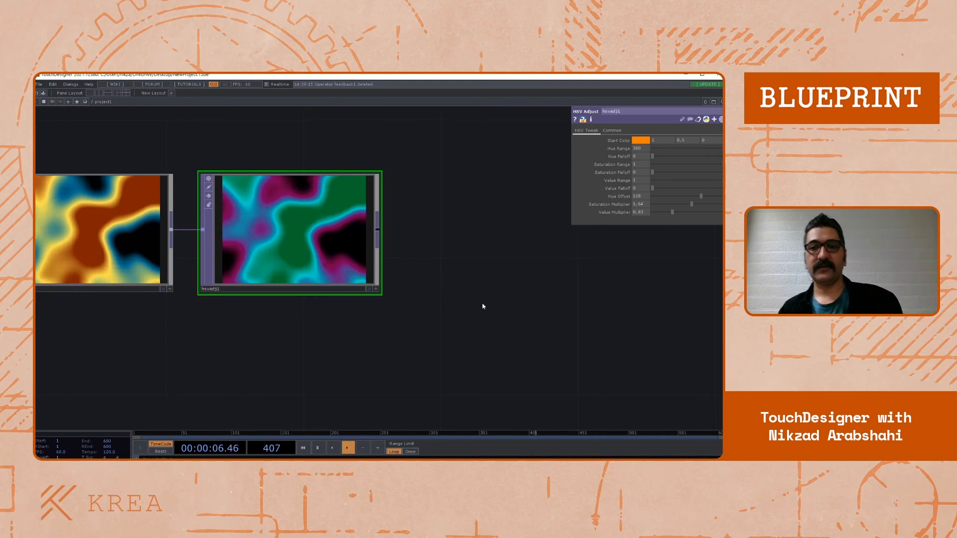
{"action": "left_click_drag", "start_coordinate": [474, 271], "coordinate": [462, 273]}
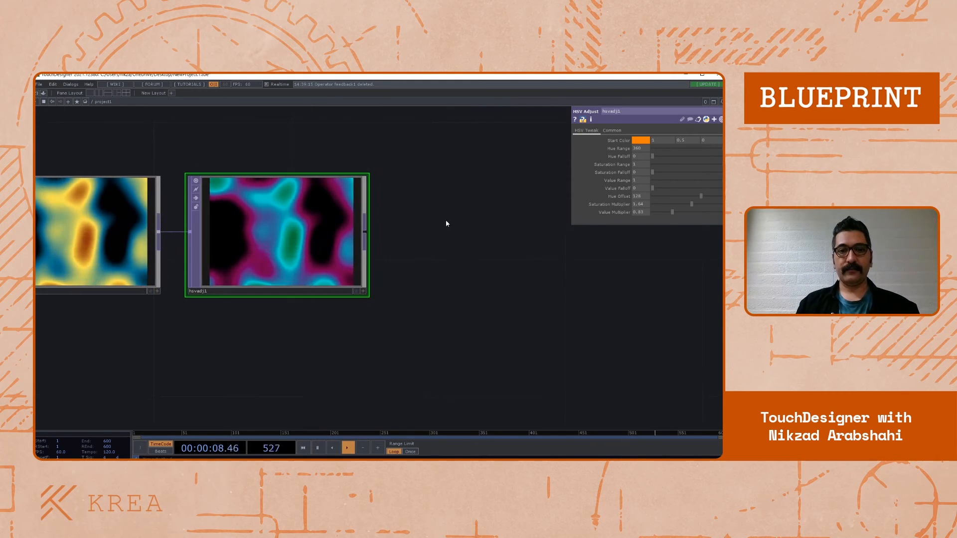
{"action": "left_click_drag", "start_coordinate": [444, 199], "coordinate": [419, 172]}
{"action": "scroll", "coordinate": [418, 172], "scroll_direction": "down", "scroll_amount": 3}
{"action": "left_click_drag", "start_coordinate": [453, 259], "coordinate": [421, 264]}
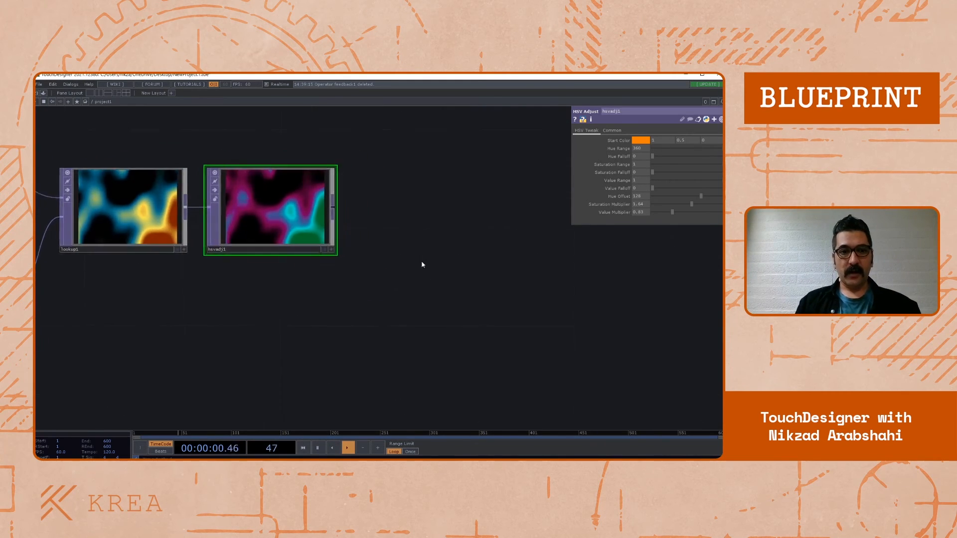
{"action": "scroll", "coordinate": [420, 265], "scroll_direction": "down", "scroll_amount": 3}
{"action": "left_click_drag", "start_coordinate": [379, 286], "coordinate": [417, 319]}
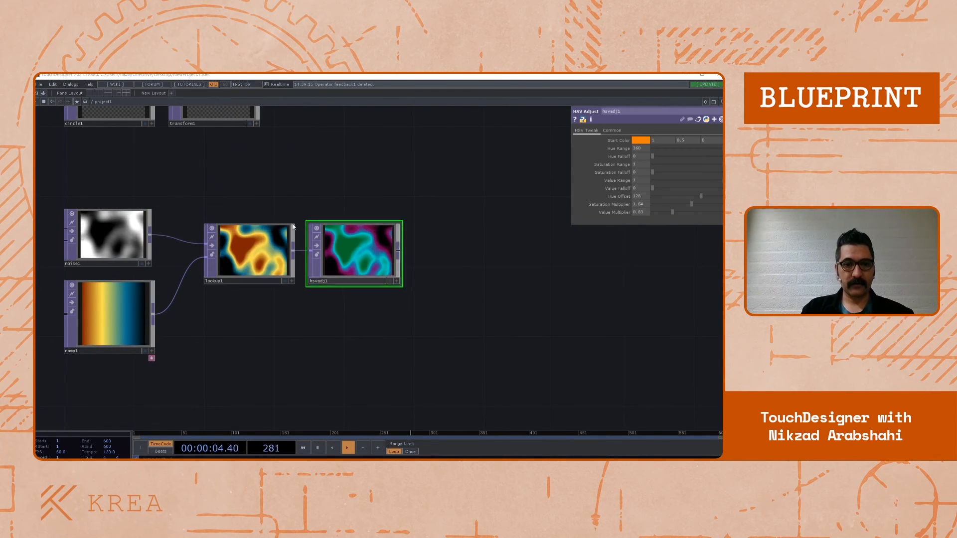
{"action": "left_click_drag", "start_coordinate": [353, 323], "coordinate": [336, 325]}
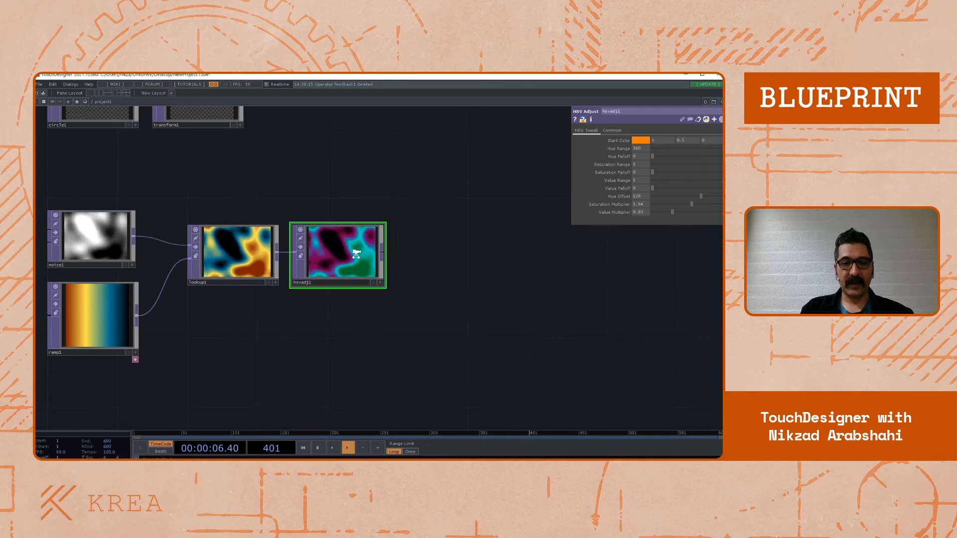
{"action": "scroll", "coordinate": [356, 253], "scroll_direction": "up", "scroll_amount": 3}
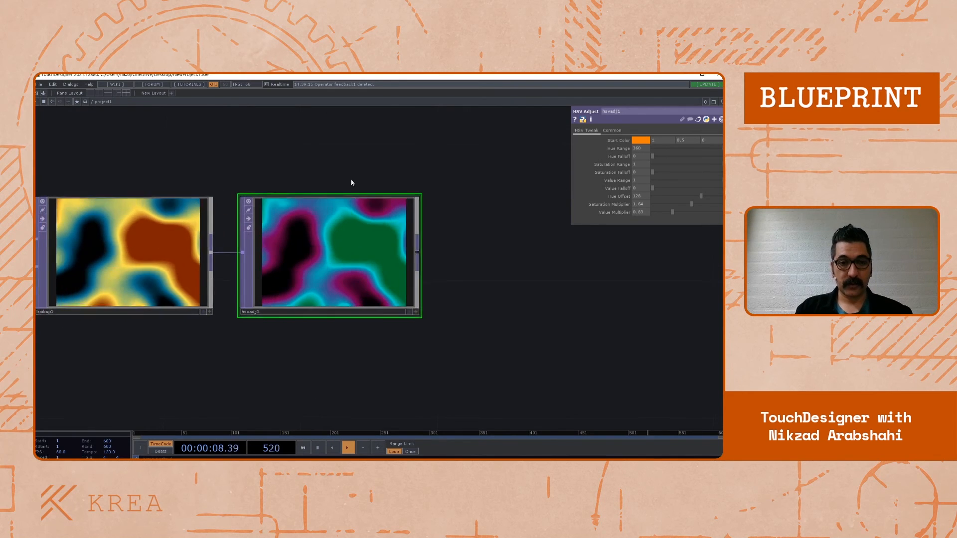
{"action": "left_click_drag", "start_coordinate": [314, 179], "coordinate": [367, 187]}
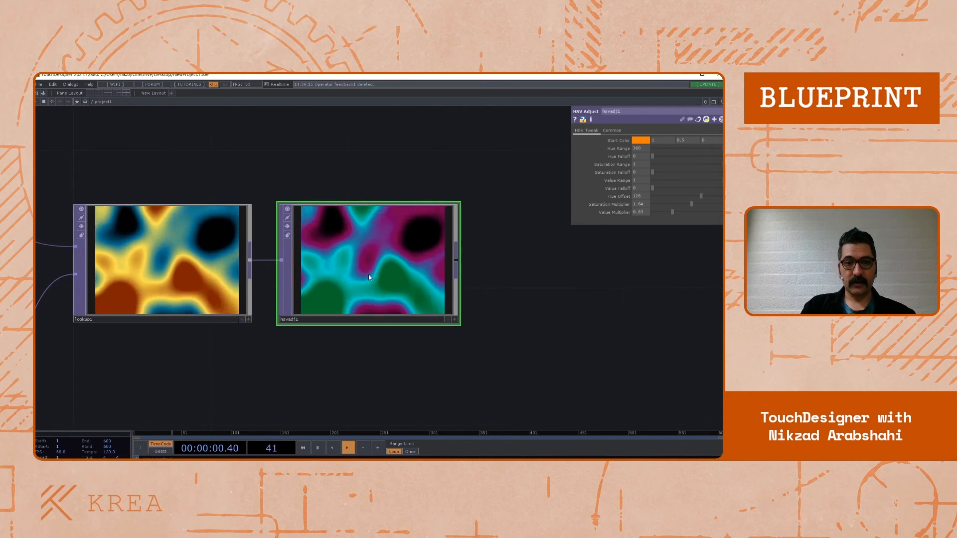
{"action": "left_click_drag", "start_coordinate": [205, 158], "coordinate": [324, 162]}
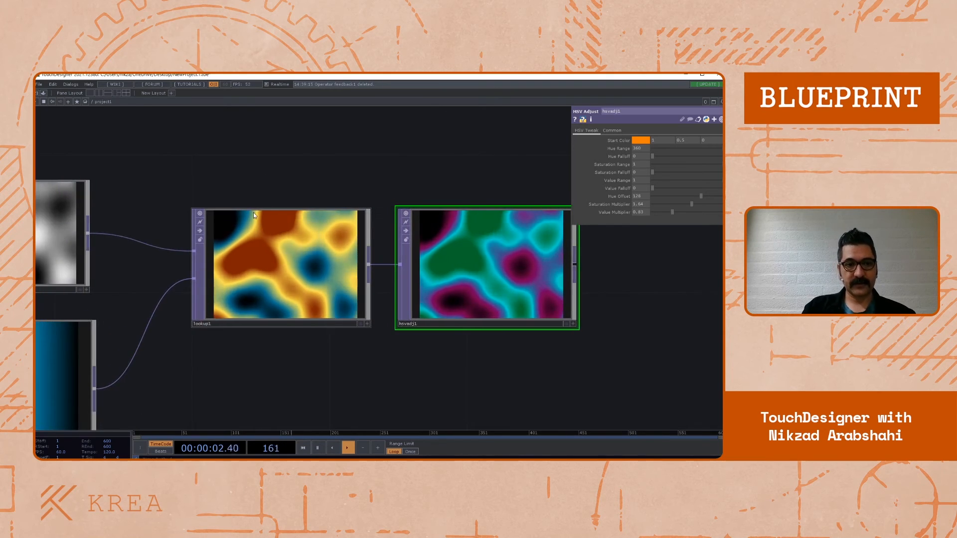
{"action": "scroll", "coordinate": [177, 308], "scroll_direction": "down", "scroll_amount": 5}
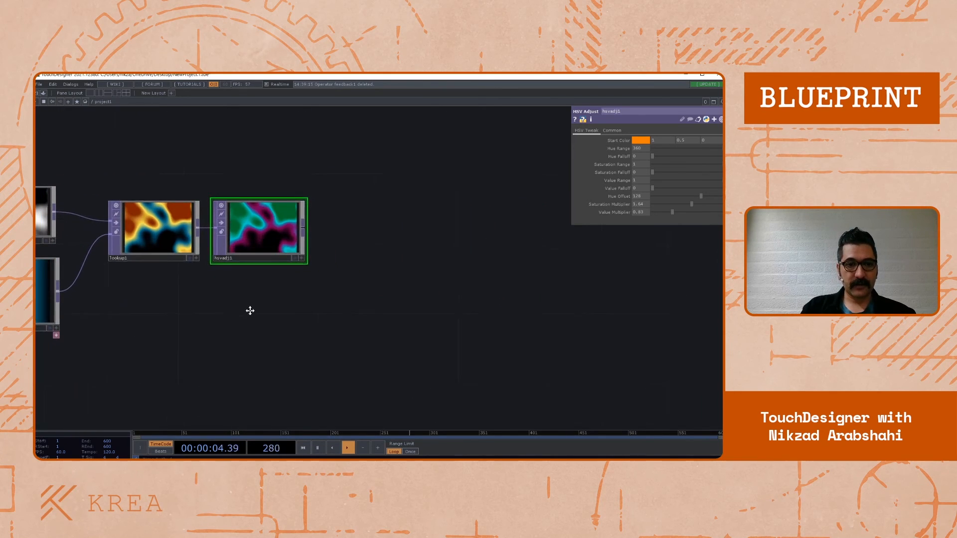
{"action": "left_click_drag", "start_coordinate": [250, 310], "coordinate": [256, 308]}
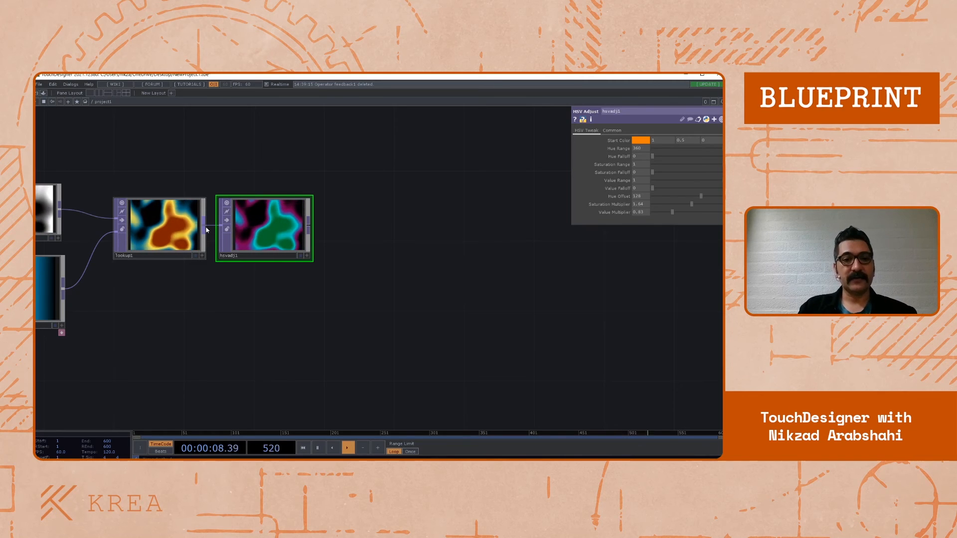
Space hsvadj1 farther from lookup1 and add a Feedback TOP below it, branching from lookup1's output
{"action": "left_click_drag", "start_coordinate": [252, 224], "coordinate": [270, 224]}
{"action": "left_click_drag", "start_coordinate": [252, 274], "coordinate": [267, 275]}
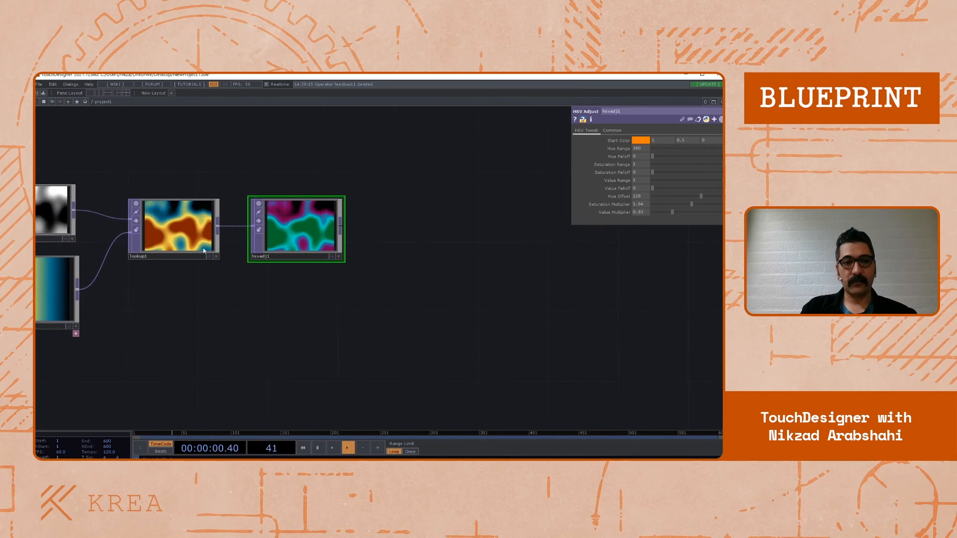
{"action": "right_click", "coordinate": [219, 231]}
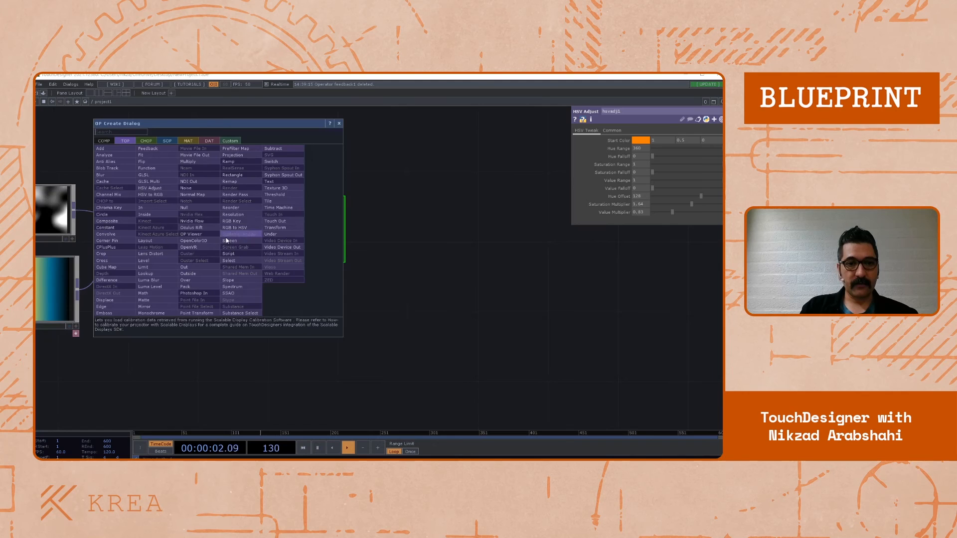
{"action": "left_click", "coordinate": [148, 150]}
{"action": "left_click", "coordinate": [300, 316]}
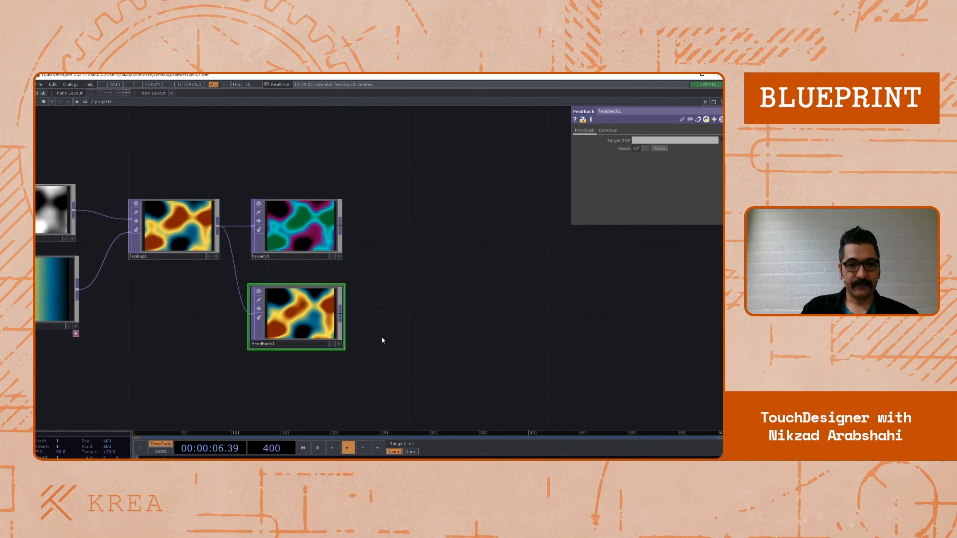
Compare the animated image of lookup1 with the output of the new Feedback TOP and its wiring
{"action": "left_click_drag", "start_coordinate": [383, 337], "coordinate": [315, 350]}
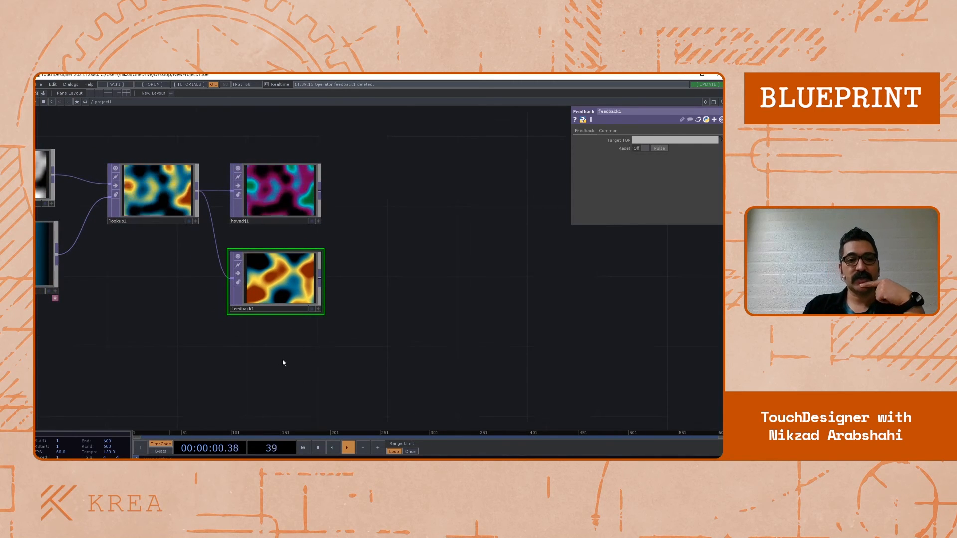
{"action": "left_click_drag", "start_coordinate": [236, 353], "coordinate": [280, 369]}
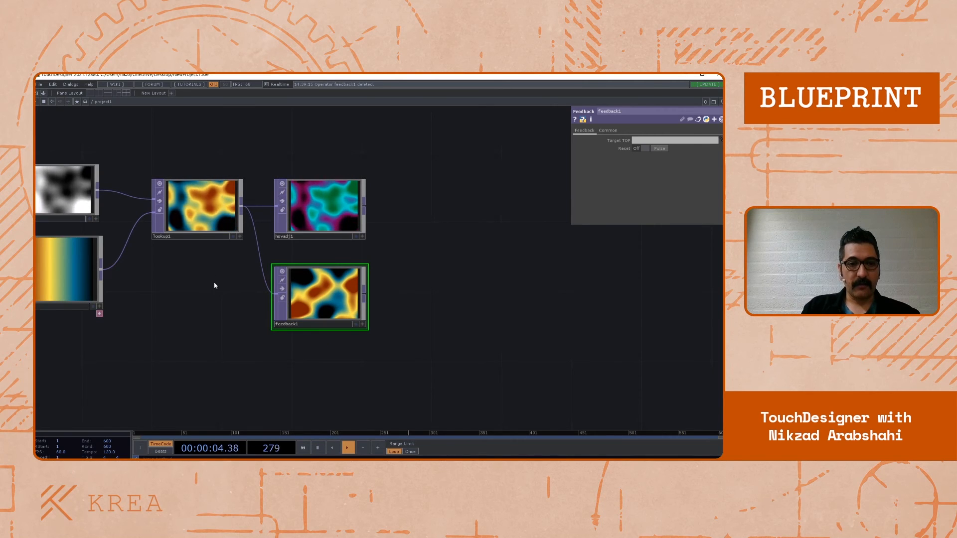
{"action": "left_click_drag", "start_coordinate": [214, 285], "coordinate": [240, 294]}
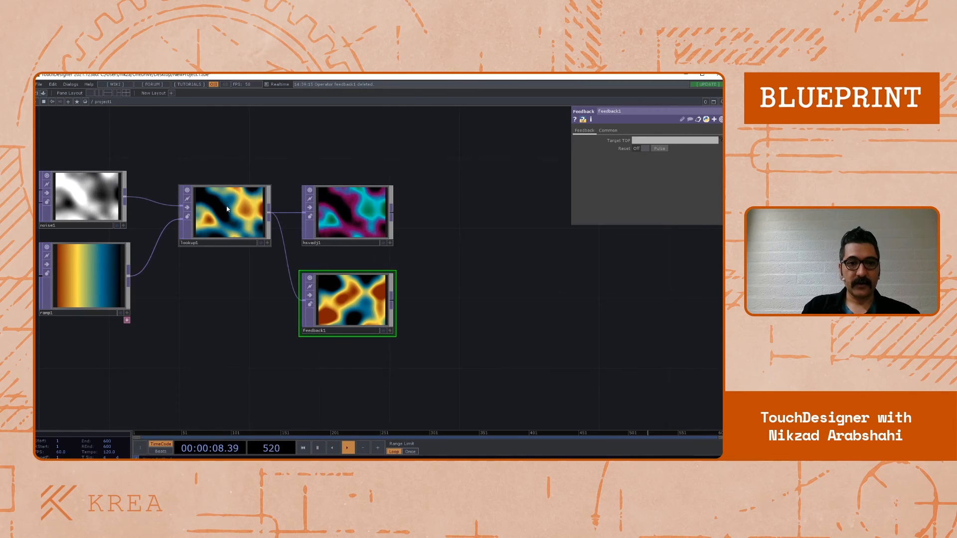
{"action": "scroll", "coordinate": [205, 195], "scroll_direction": "up", "scroll_amount": 8}
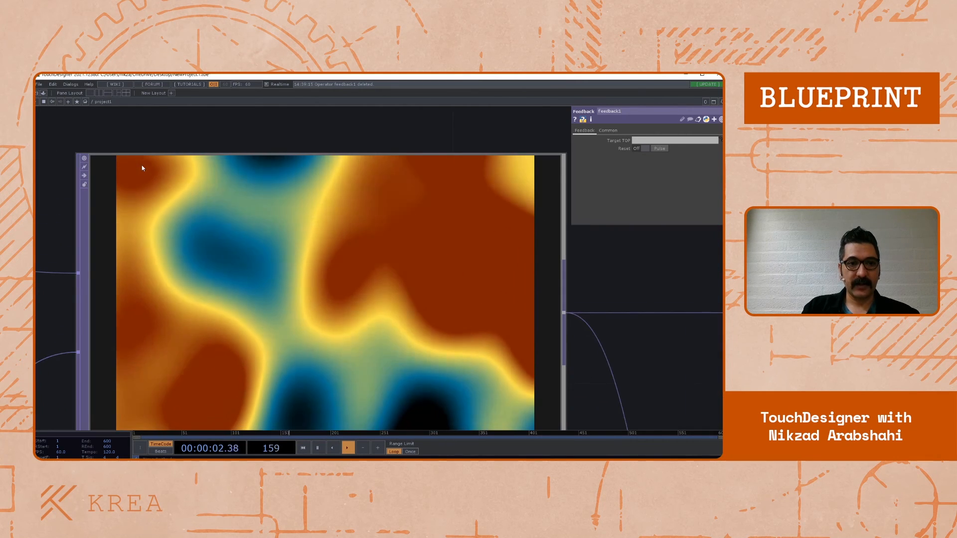
{"action": "scroll", "coordinate": [184, 177], "scroll_direction": "down", "scroll_amount": 10}
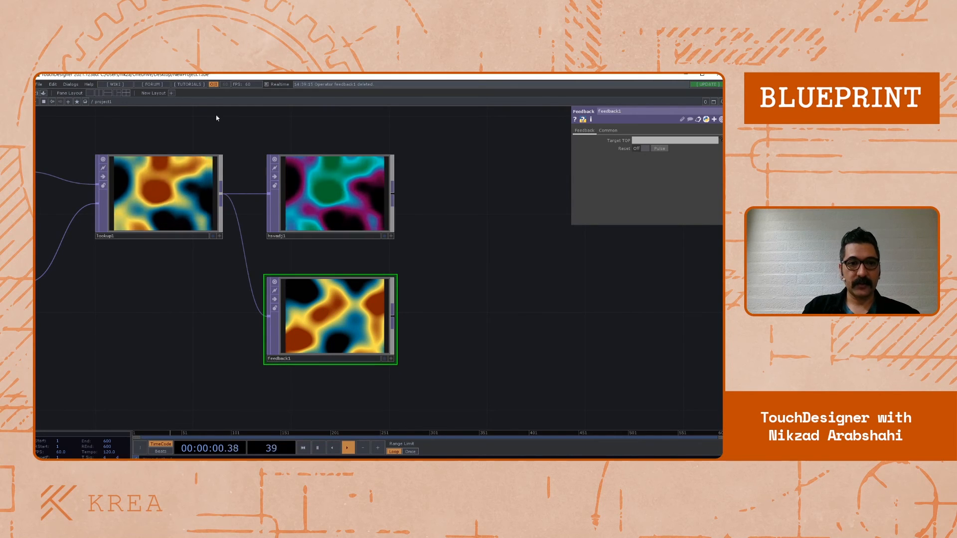
{"action": "middle_click_drag", "start_coordinate": [151, 179], "coordinate": [180, 183]}
{"action": "middle_click_drag", "start_coordinate": [506, 351], "coordinate": [352, 323]}
{"action": "scroll", "coordinate": [352, 319], "scroll_direction": "down", "scroll_amount": 3}
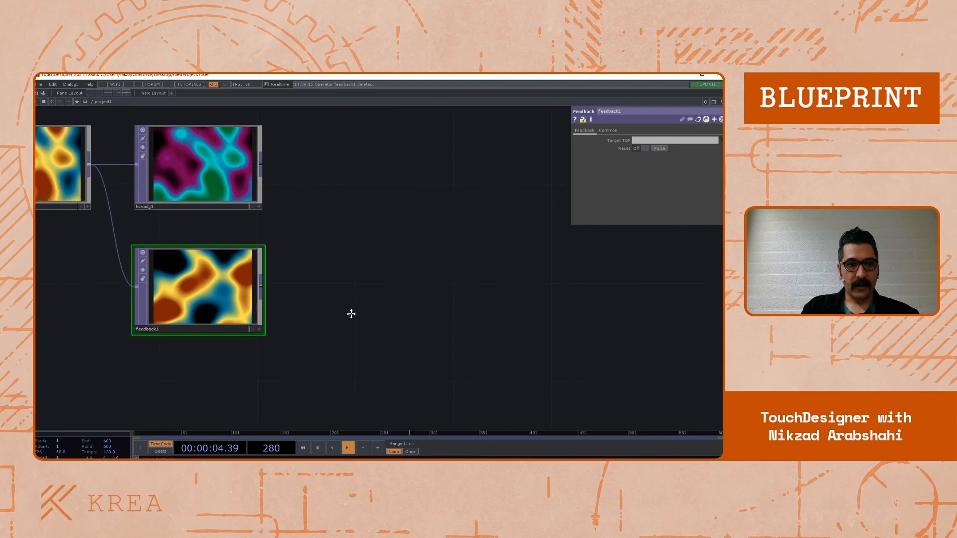
Add a Level TOP connected to the output of feedback1, placed just after it in the network
{"action": "scroll", "coordinate": [354, 318], "scroll_direction": "down", "scroll_amount": 1}
{"action": "left_click_drag", "start_coordinate": [357, 318], "coordinate": [345, 317]}
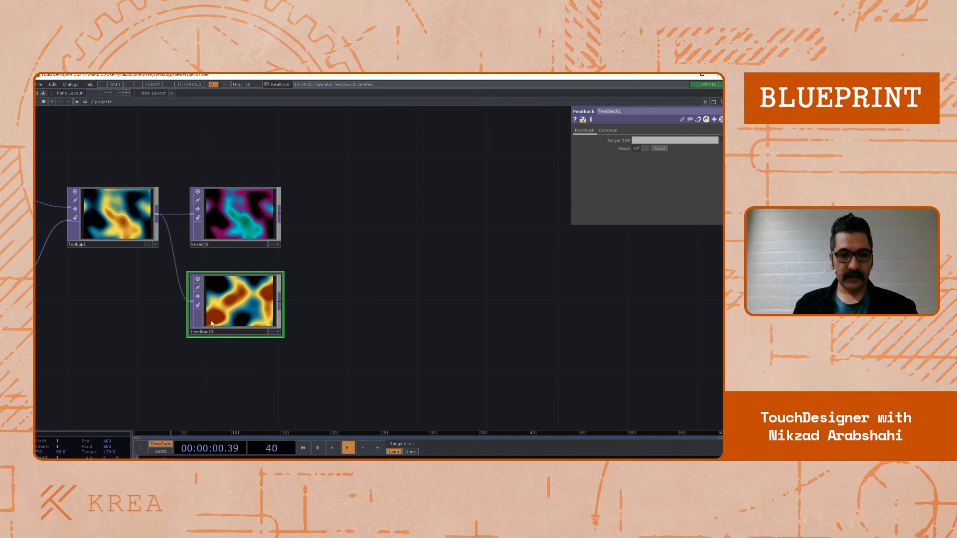
{"action": "right_click", "coordinate": [280, 305]}
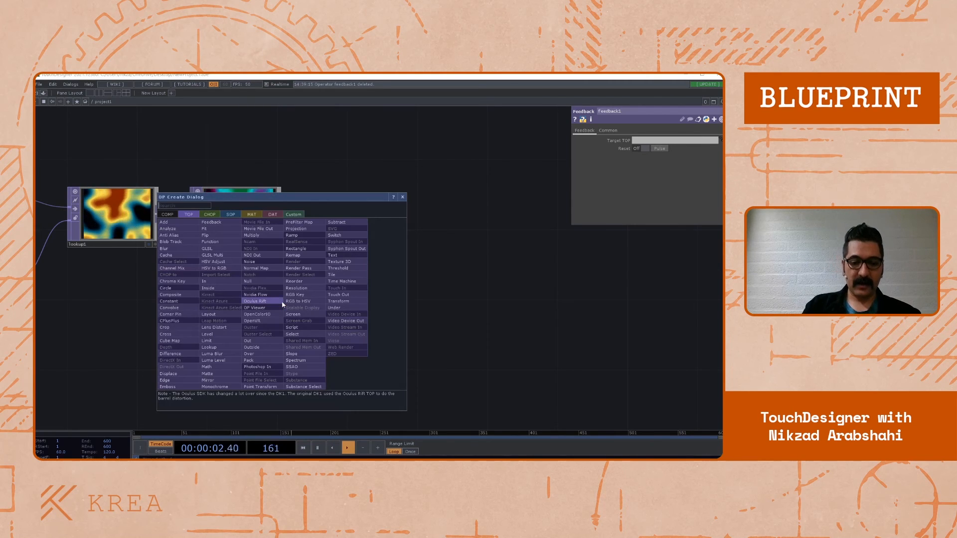
{"action": "type", "text": "leve"}
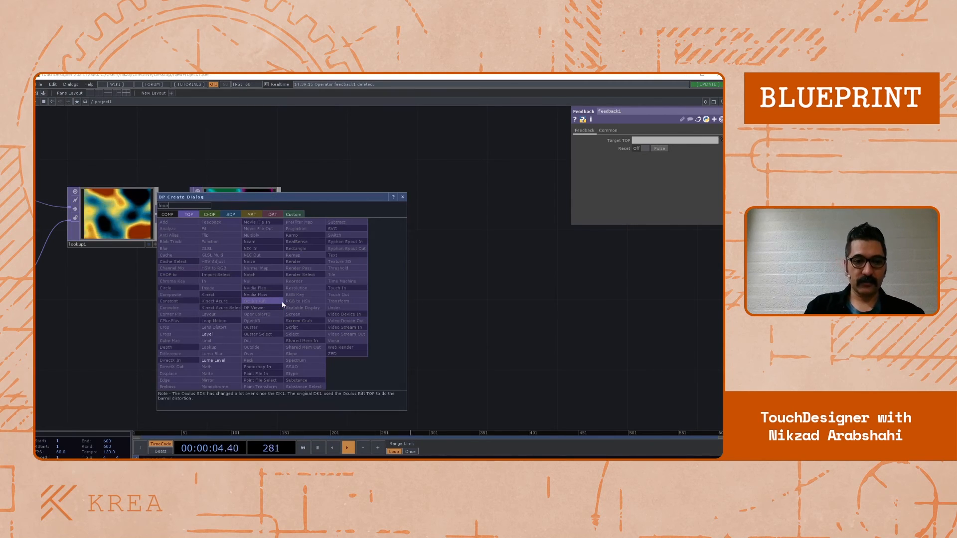
{"action": "key", "text": "Return"}
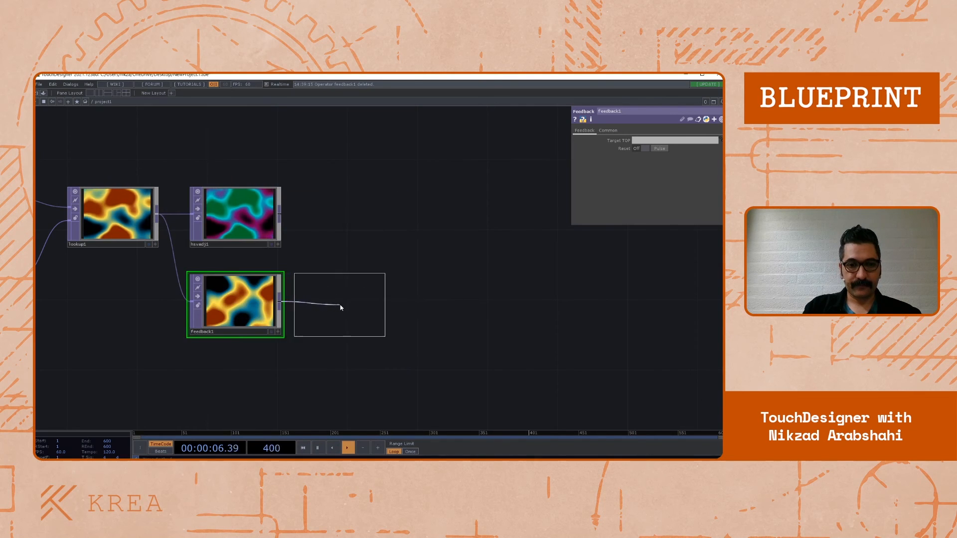
{"action": "left_click", "coordinate": [341, 308]}
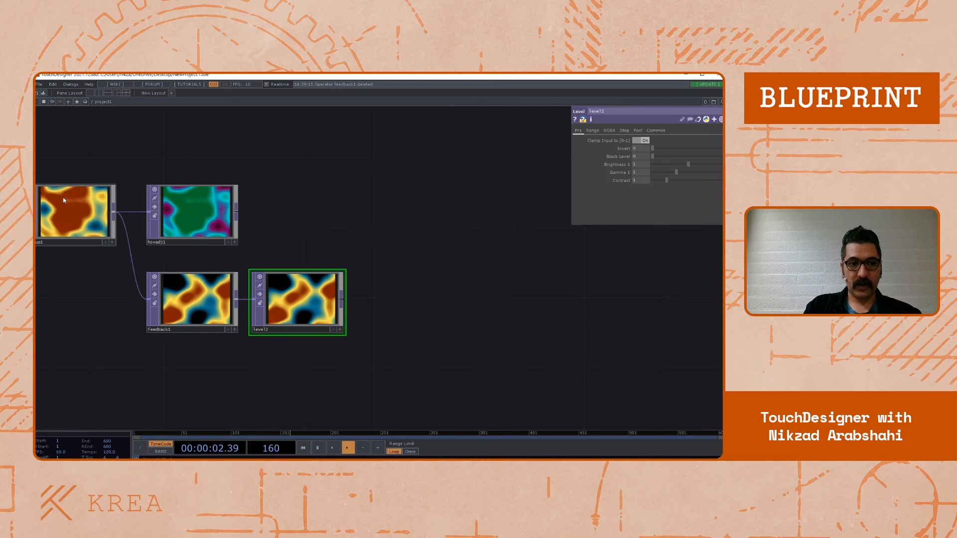
{"action": "left_click_drag", "start_coordinate": [82, 301], "coordinate": [113, 302]}
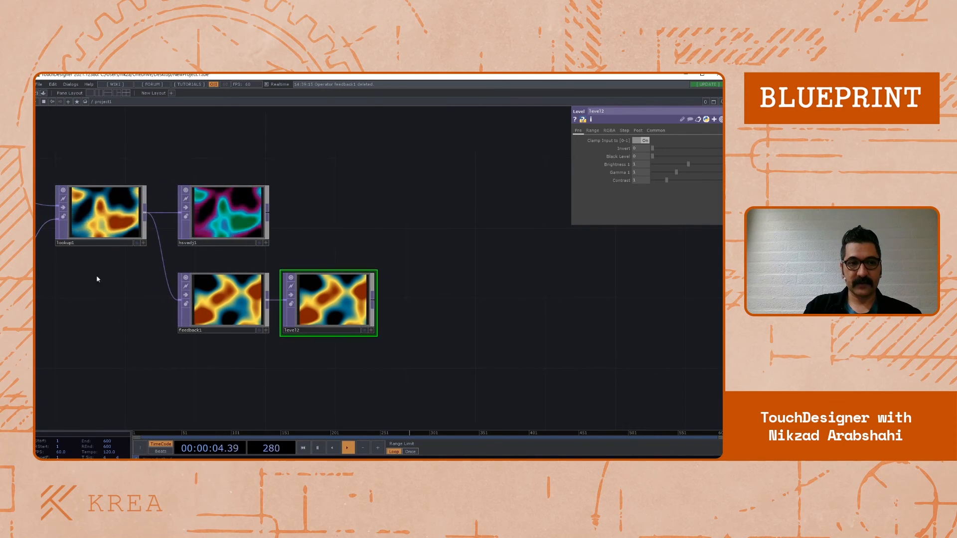
Connect a new Add TOP to level2's output, below and beyond it, and wire lookup1 into its second input
{"action": "left_click", "coordinate": [376, 300]}
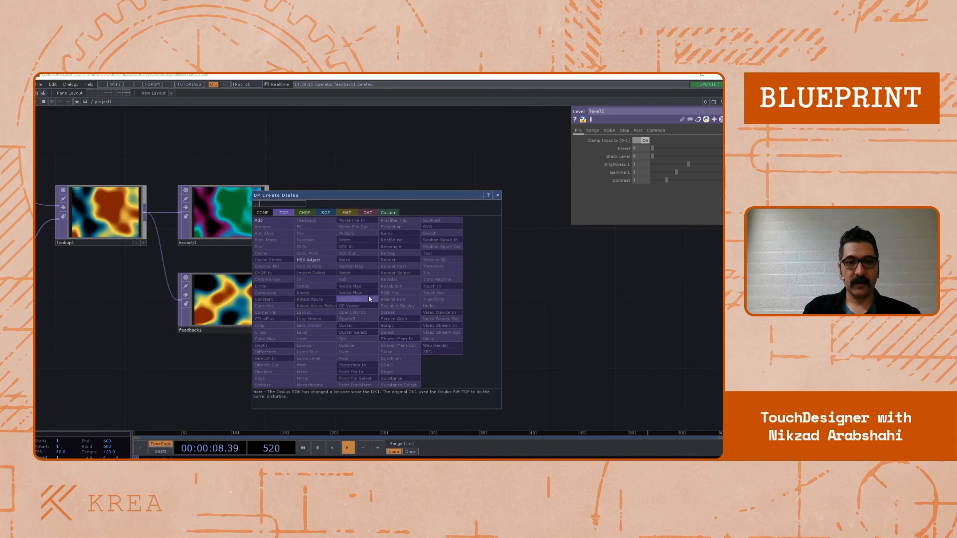
{"action": "type", "text": "ad"}
{"action": "left_click", "coordinate": [267, 222]}
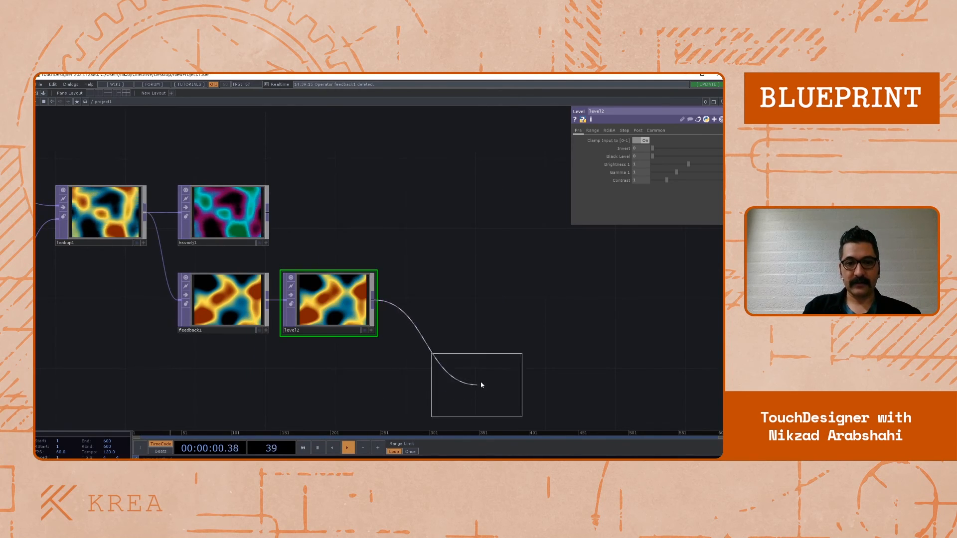
{"action": "left_click", "coordinate": [476, 381]}
{"action": "left_click_drag", "start_coordinate": [325, 381], "coordinate": [361, 358]}
{"action": "left_click_drag", "start_coordinate": [204, 362], "coordinate": [206, 345]}
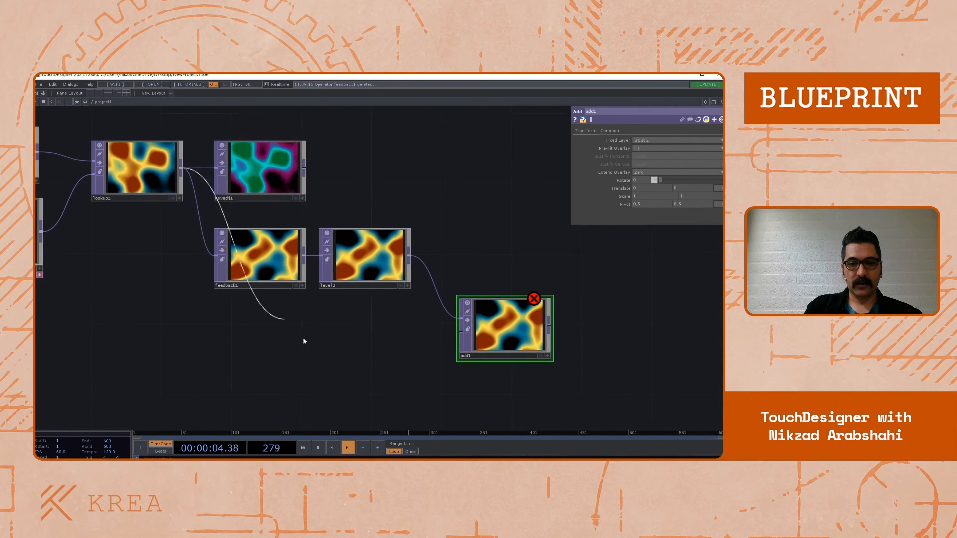
{"action": "left_click_drag", "start_coordinate": [465, 339], "coordinate": [465, 336]}
{"action": "left_click_drag", "start_coordinate": [282, 388], "coordinate": [292, 386]}
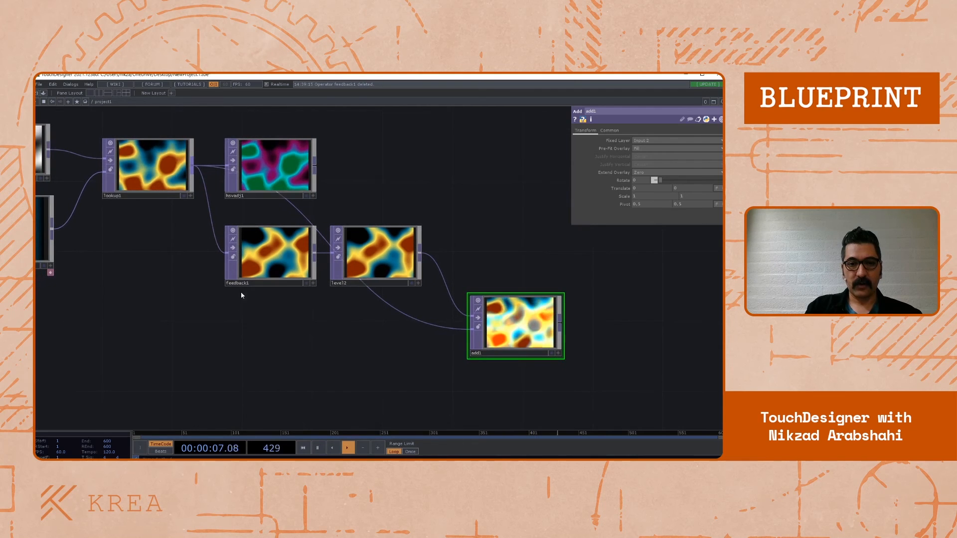
Assign add1 as the Target TOP of feedback1 to close the feedback loop
{"action": "left_click", "coordinate": [278, 255]}
{"action": "left_click_drag", "start_coordinate": [639, 260], "coordinate": [627, 260]}
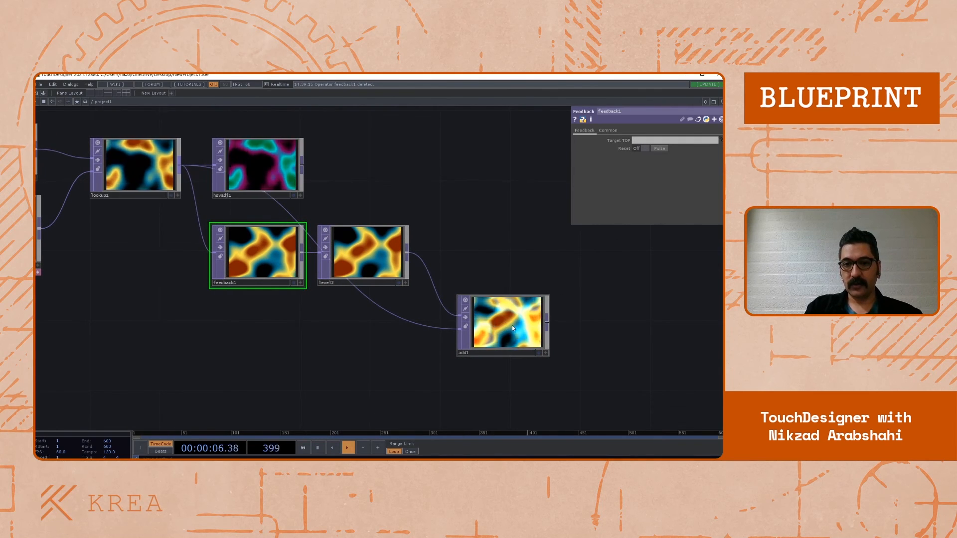
{"action": "left_click_drag", "start_coordinate": [509, 326], "coordinate": [645, 140]}
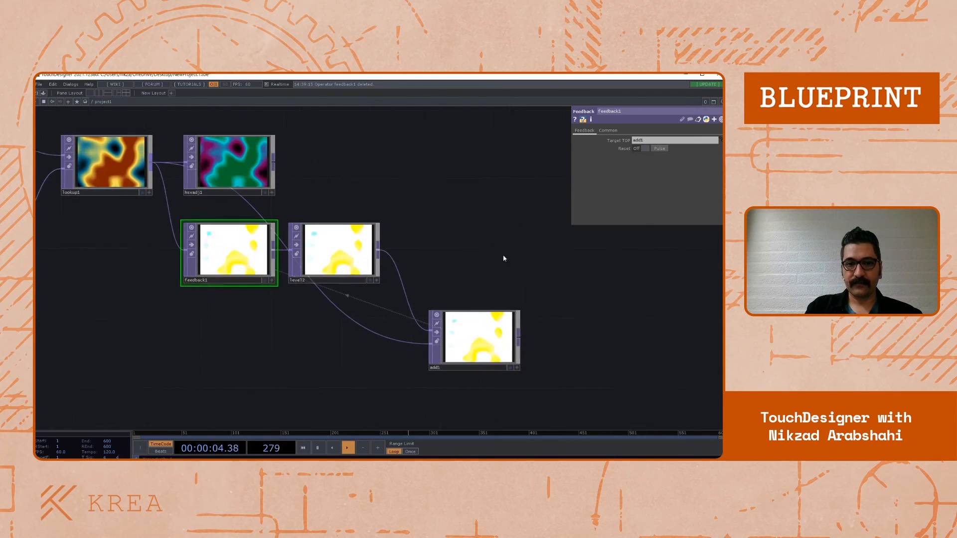
{"action": "left_click_drag", "start_coordinate": [236, 350], "coordinate": [249, 351]}
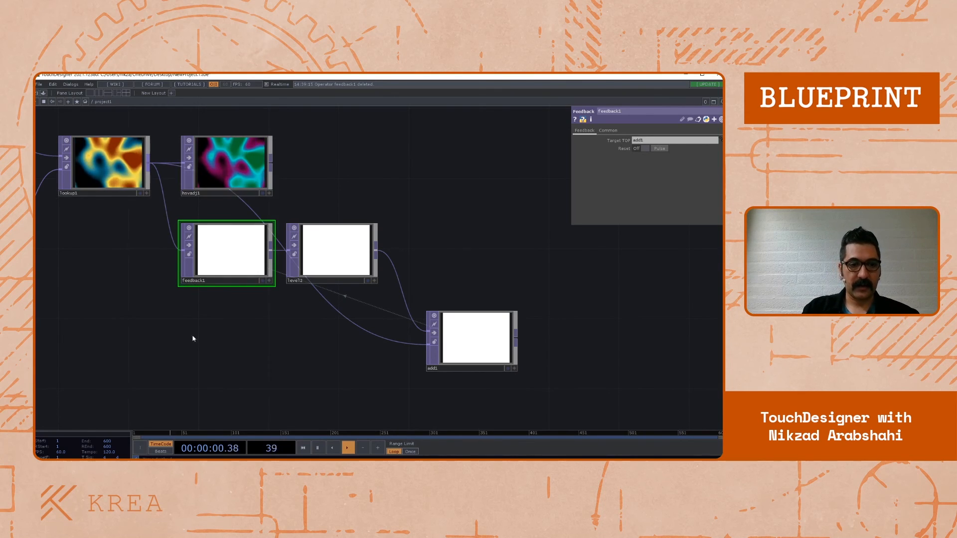
{"action": "left_click_drag", "start_coordinate": [155, 278], "coordinate": [190, 286]}
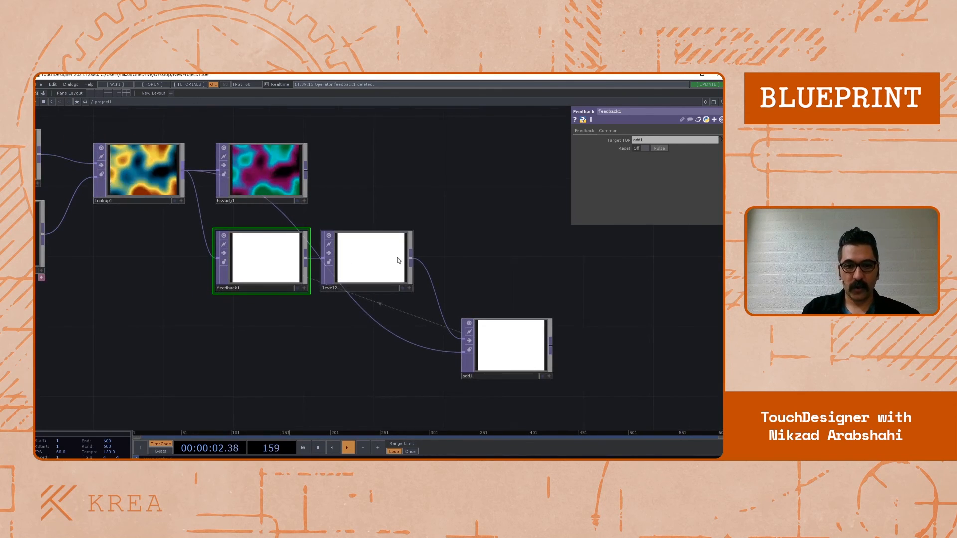
Space level2 slightly farther from feedback1 and set its post Opacity to about 0.7
{"action": "left_click_drag", "start_coordinate": [473, 272], "coordinate": [445, 277]}
{"action": "left_click_drag", "start_coordinate": [483, 350], "coordinate": [500, 350]}
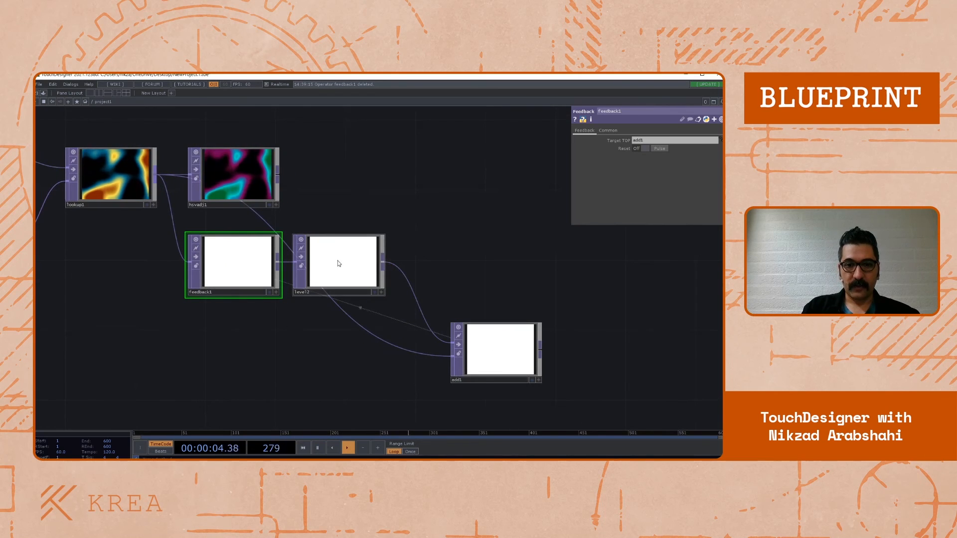
{"action": "left_click_drag", "start_coordinate": [336, 262], "coordinate": [351, 260]}
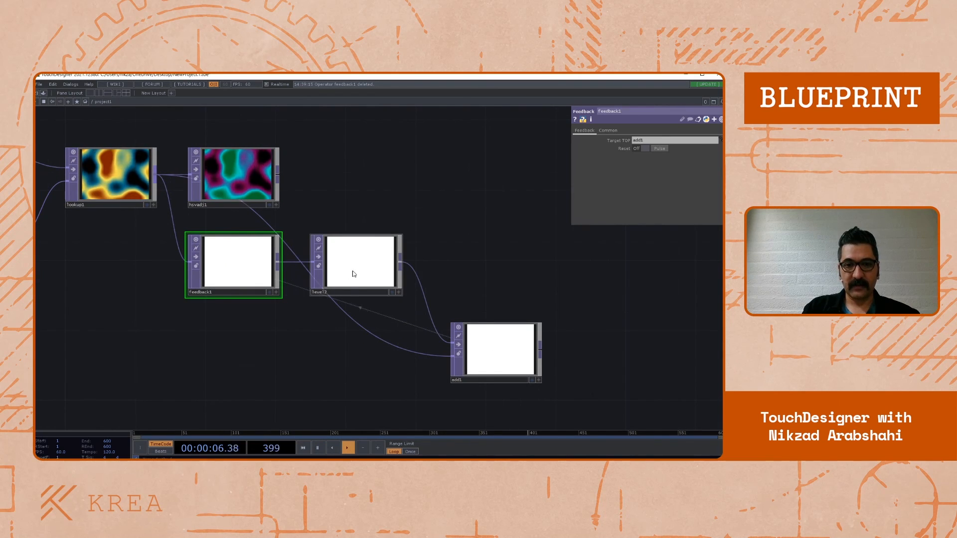
{"action": "left_click", "coordinate": [359, 272]}
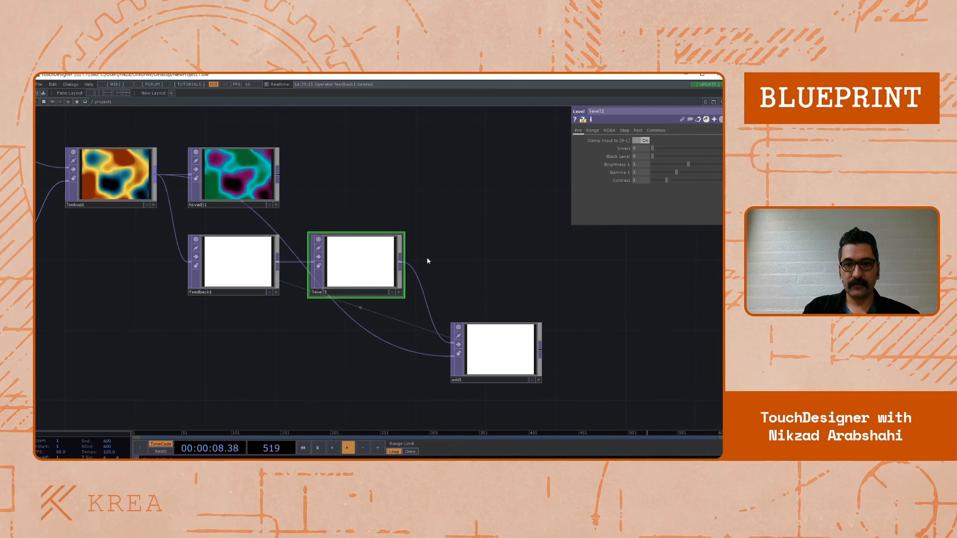
{"action": "left_click", "coordinate": [639, 133]}
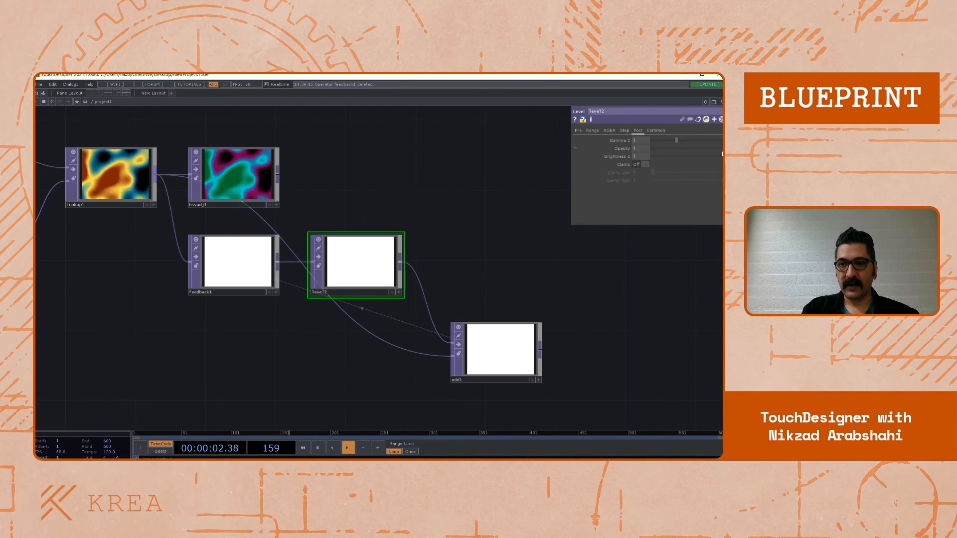
{"action": "left_click_drag", "start_coordinate": [722, 154], "coordinate": [704, 154]}
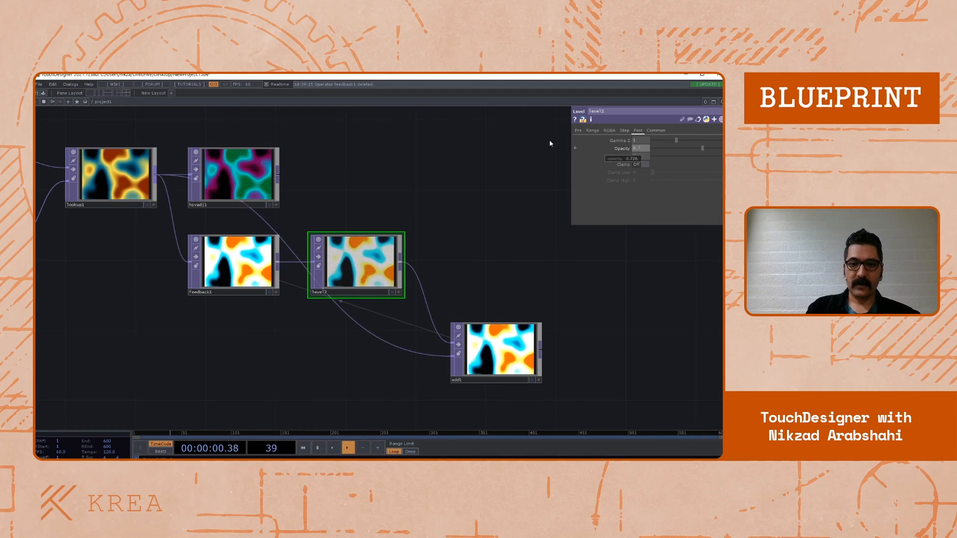
Inspect the feedback result in add1 up close and in a separate viewer window, closing that window when done
{"action": "scroll", "coordinate": [478, 309], "scroll_direction": "up", "scroll_amount": 5}
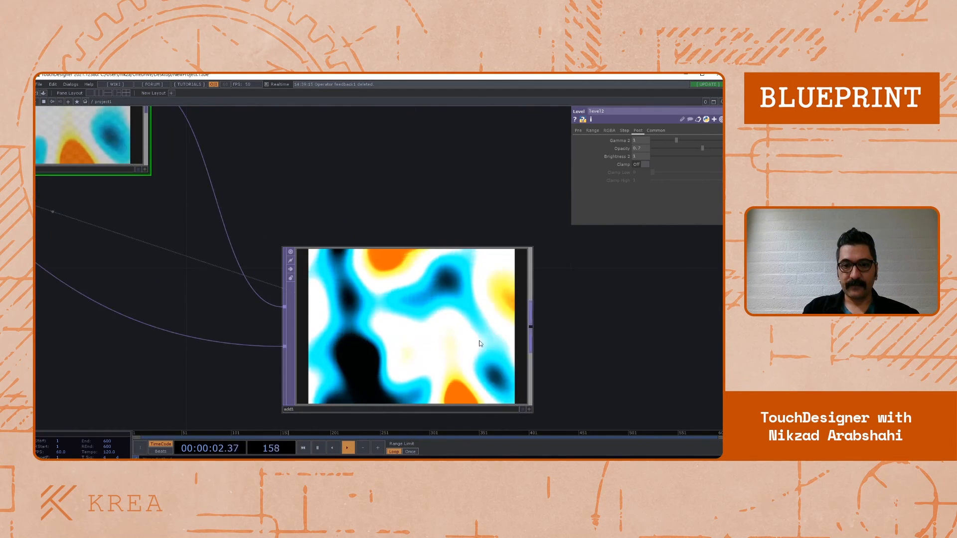
{"action": "scroll", "coordinate": [456, 326], "scroll_direction": "down", "scroll_amount": 5}
{"action": "right_click", "coordinate": [456, 327]}
{"action": "left_click", "coordinate": [459, 328]}
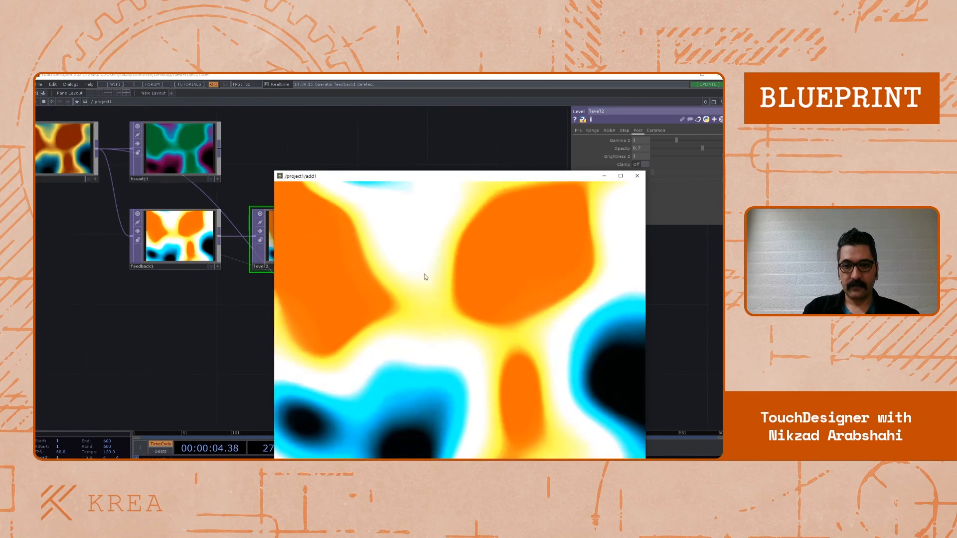
{"action": "left_click", "coordinate": [638, 176]}
{"action": "left_click_drag", "start_coordinate": [545, 301], "coordinate": [552, 249]}
{"action": "scroll", "coordinate": [438, 265], "scroll_direction": "up", "scroll_amount": 2}
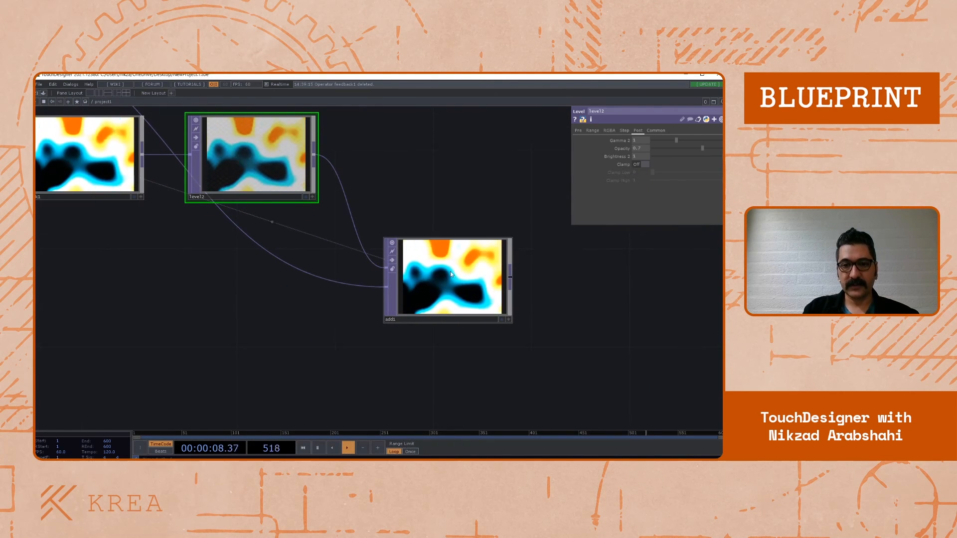
Open add1's output in a floating viewer window and place it beside the node chain
{"action": "left_click_drag", "start_coordinate": [550, 310], "coordinate": [530, 309]}
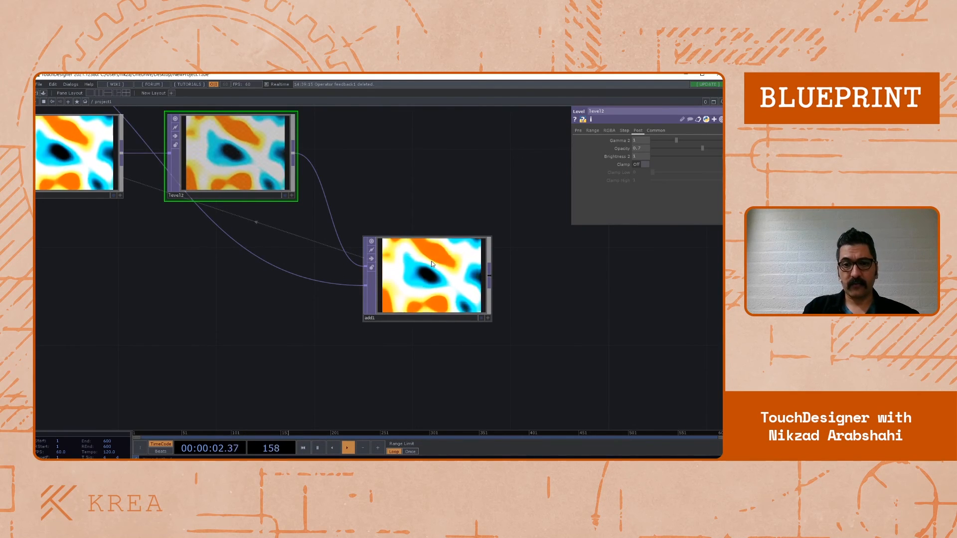
{"action": "right_click", "coordinate": [433, 272]}
{"action": "left_click", "coordinate": [443, 261]}
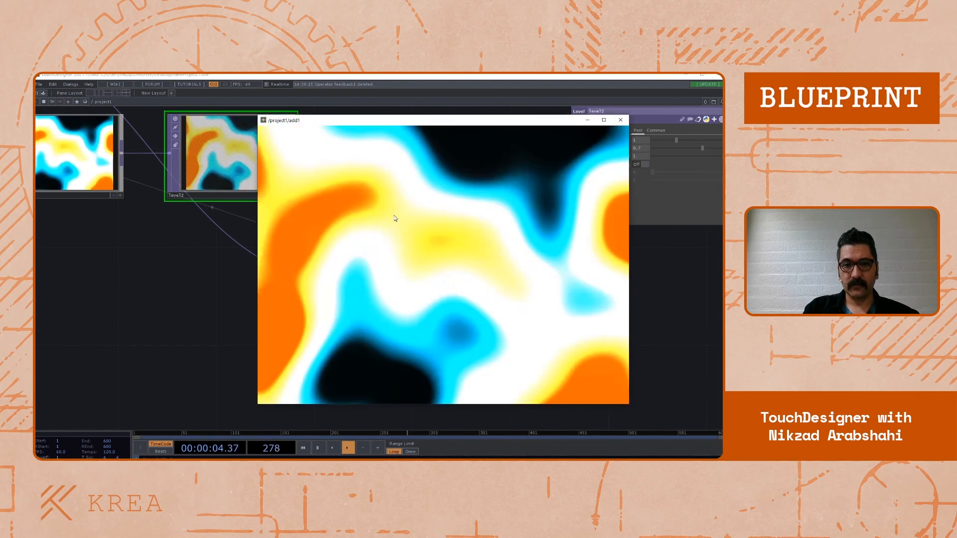
{"action": "left_click_drag", "start_coordinate": [322, 123], "coordinate": [366, 167]}
{"action": "scroll", "coordinate": [90, 263], "scroll_direction": "down", "scroll_amount": 3}
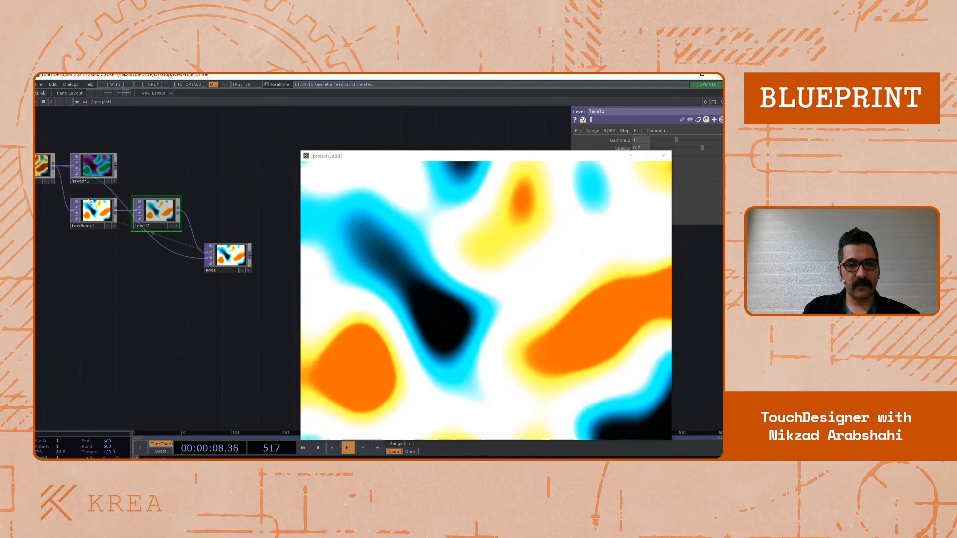
Move hsvadj1 higher above level2 and shift add1 farther from level2 to leave room for another node
{"action": "left_click_drag", "start_coordinate": [106, 292], "coordinate": [157, 323]}
{"action": "left_click_drag", "start_coordinate": [147, 196], "coordinate": [209, 196]}
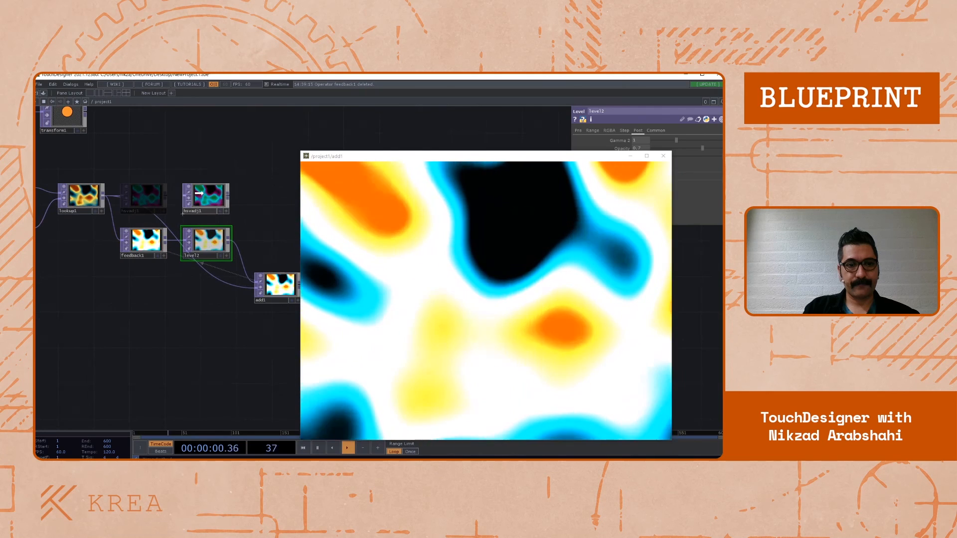
{"action": "left_click_drag", "start_coordinate": [125, 282], "coordinate": [145, 278]}
{"action": "left_click_drag", "start_coordinate": [154, 216], "coordinate": [135, 191]}
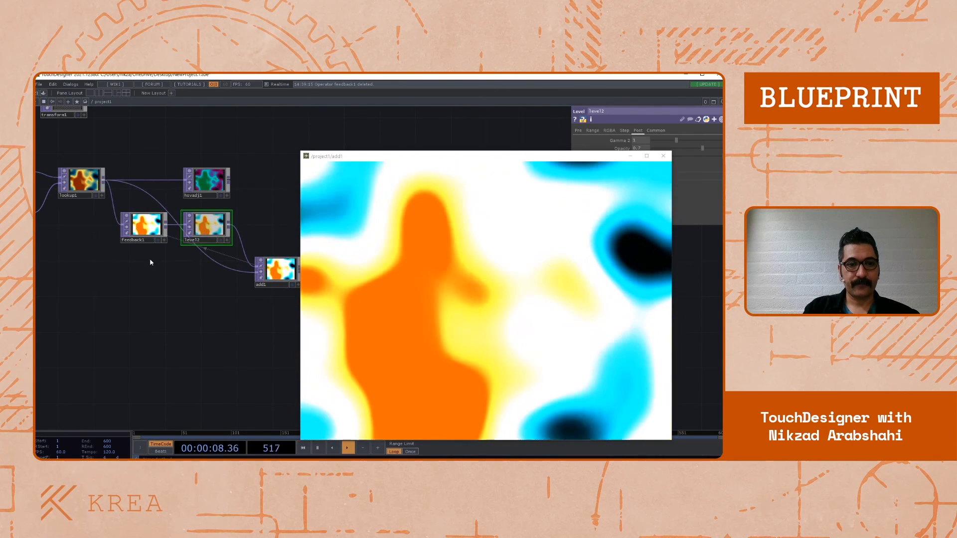
{"action": "left_click_drag", "start_coordinate": [170, 285], "coordinate": [114, 274]}
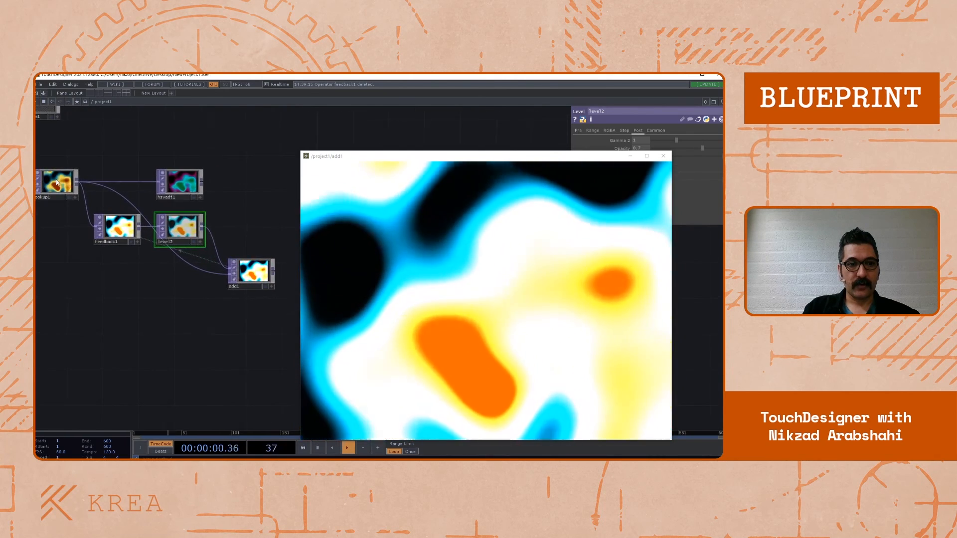
{"action": "left_click_drag", "start_coordinate": [220, 225], "coordinate": [176, 217]}
{"action": "left_click_drag", "start_coordinate": [213, 270], "coordinate": [248, 270]}
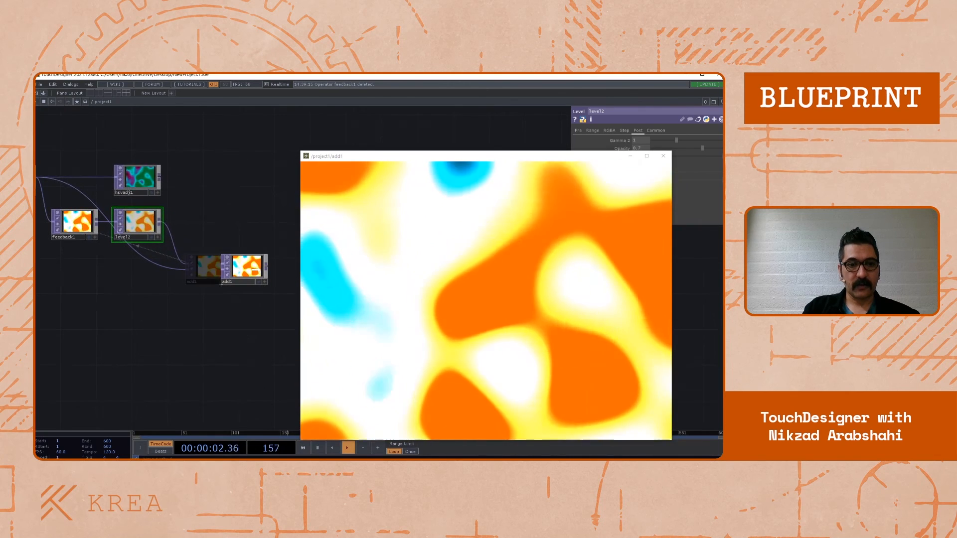
{"action": "left_click_drag", "start_coordinate": [166, 312], "coordinate": [226, 328]}
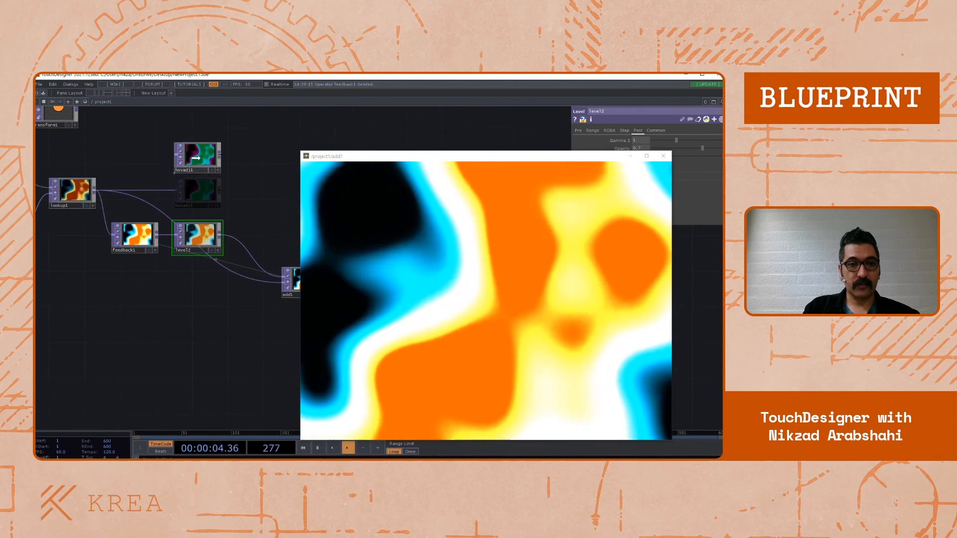
{"action": "left_click_drag", "start_coordinate": [234, 214], "coordinate": [174, 205]}
{"action": "left_click_drag", "start_coordinate": [246, 272], "coordinate": [271, 271]}
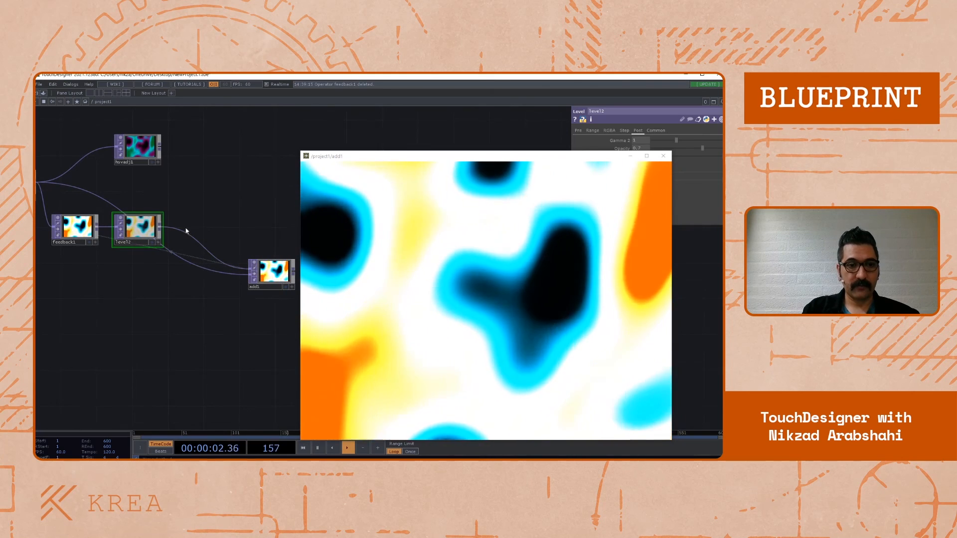
Insert a Transform TOP on the wire between level2 and add1
{"action": "right_click", "coordinate": [182, 220]}
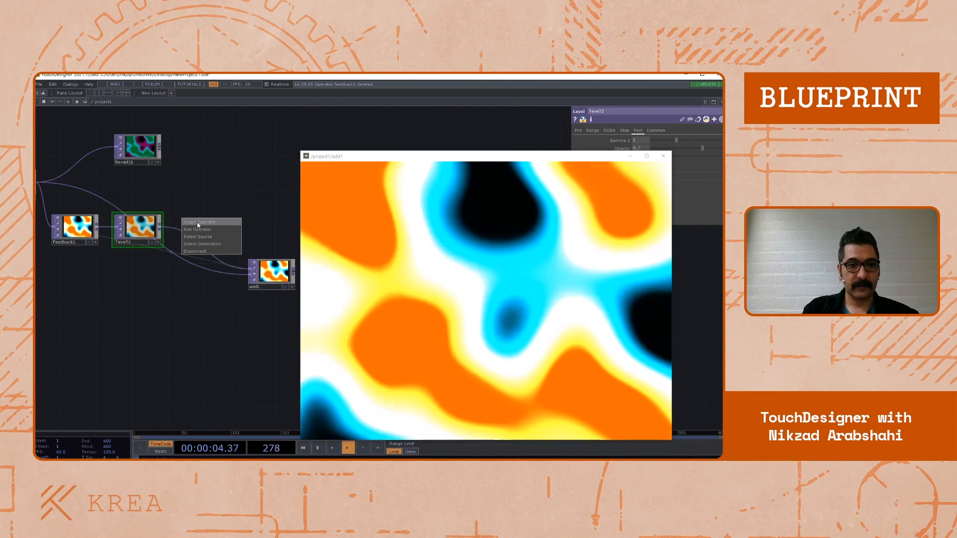
{"action": "left_click", "coordinate": [196, 229]}
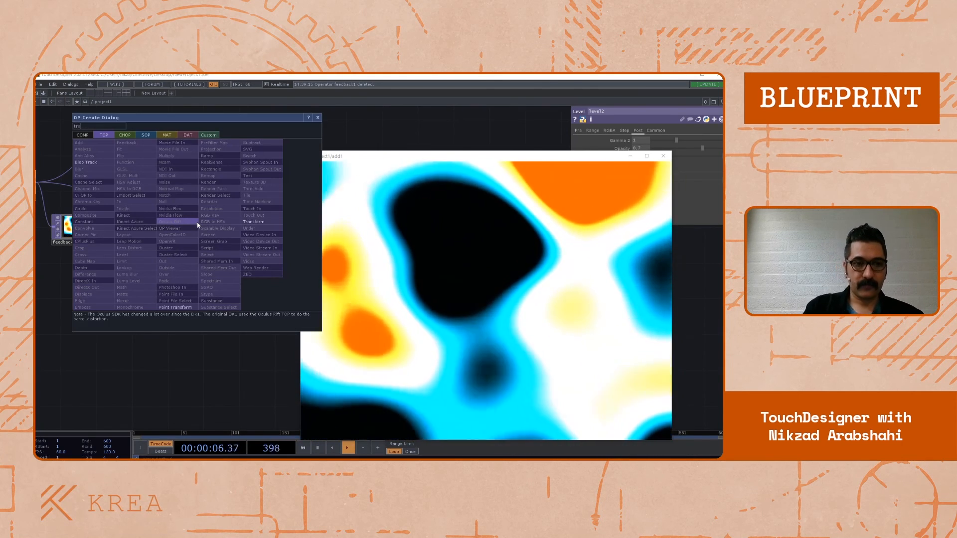
{"action": "left_click", "coordinate": [260, 224]}
{"action": "left_click", "coordinate": [201, 230]}
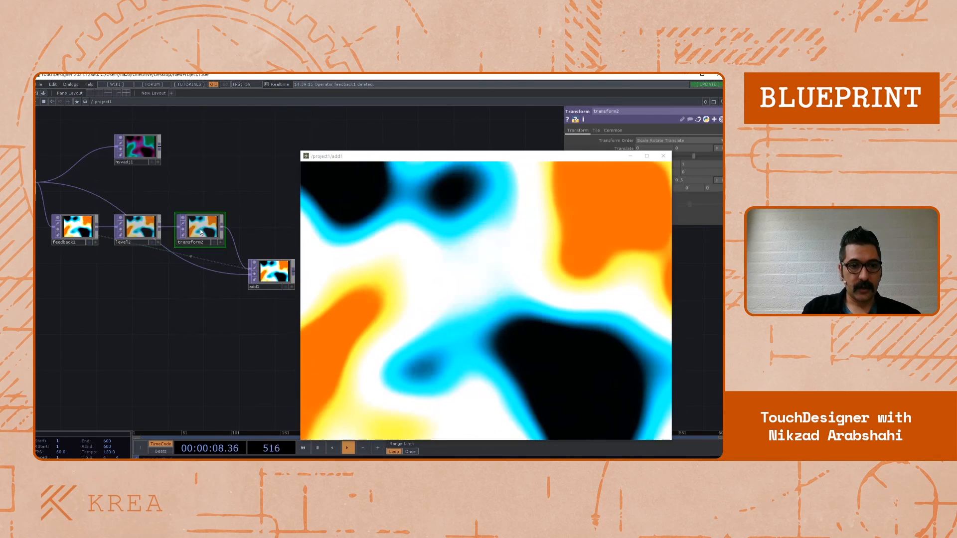
Reposition add1's viewer window below the node chain, clear of transform2's parameters
{"action": "left_click_drag", "start_coordinate": [399, 161], "coordinate": [294, 276]}
{"action": "left_click_drag", "start_coordinate": [242, 212], "coordinate": [266, 153]}
{"action": "left_click_drag", "start_coordinate": [141, 229], "coordinate": [156, 256]}
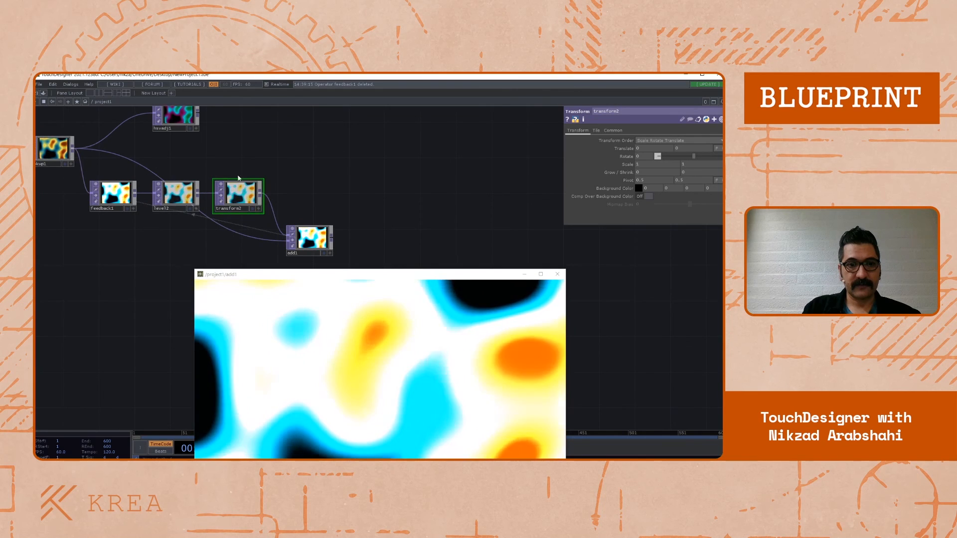
Set transform2's scale to 1.007 on both axes and move add1's viewer window lower
{"action": "left_click_drag", "start_coordinate": [238, 178], "coordinate": [226, 175]}
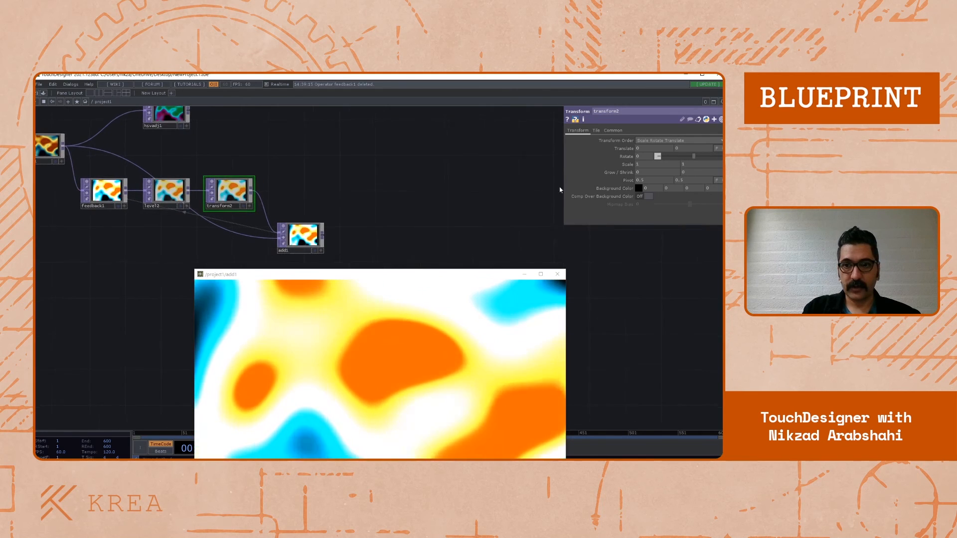
{"action": "middle_click", "coordinate": [614, 166]}
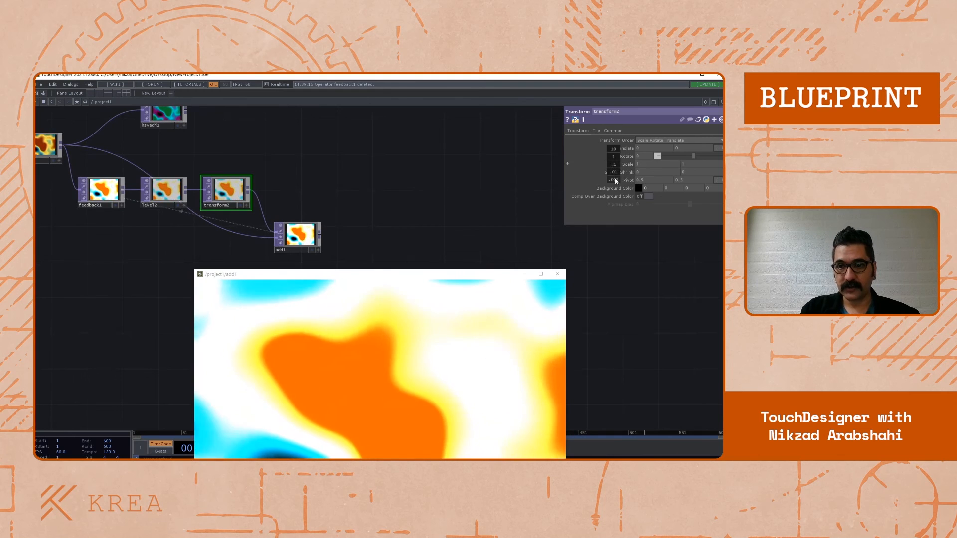
{"action": "middle_click_drag", "start_coordinate": [614, 180], "coordinate": [618, 150]}
{"action": "left_click_drag", "start_coordinate": [459, 275], "coordinate": [434, 302]}
{"action": "scroll", "coordinate": [373, 261], "scroll_direction": "up", "scroll_amount": 5}
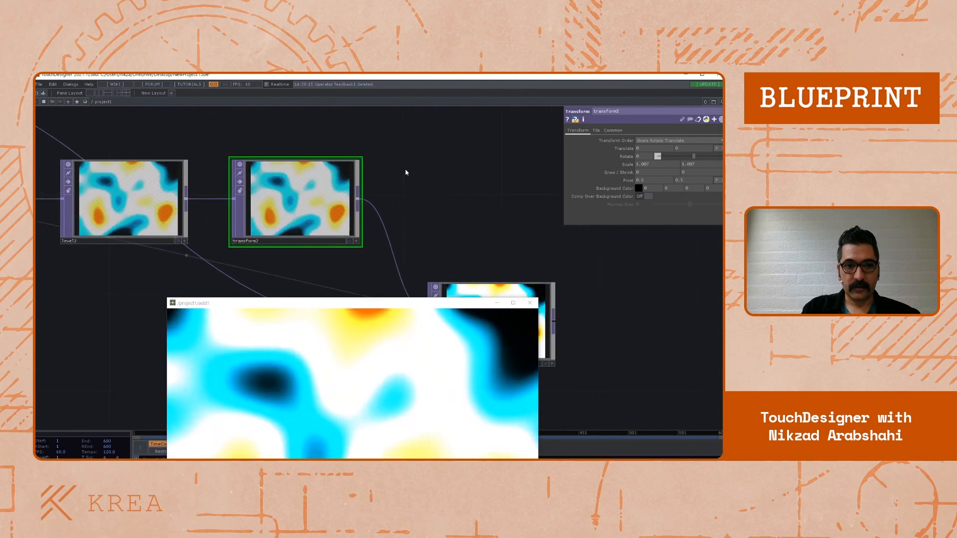
Lower level2's opacity to about 0.3 to weaken the feedback trail
{"action": "scroll", "coordinate": [405, 173], "scroll_direction": "down", "scroll_amount": 3}
{"action": "left_click", "coordinate": [204, 192]}
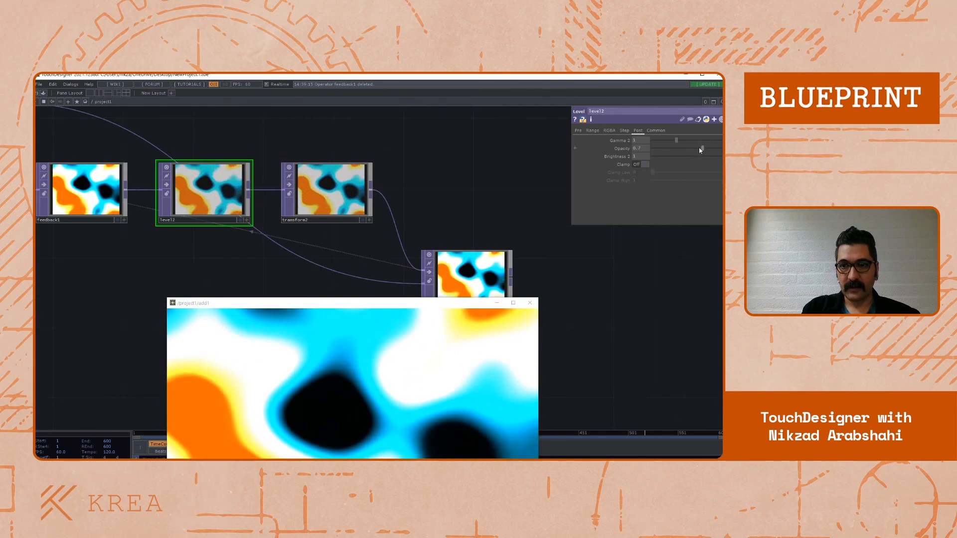
{"action": "left_click_drag", "start_coordinate": [701, 150], "coordinate": [676, 150]}
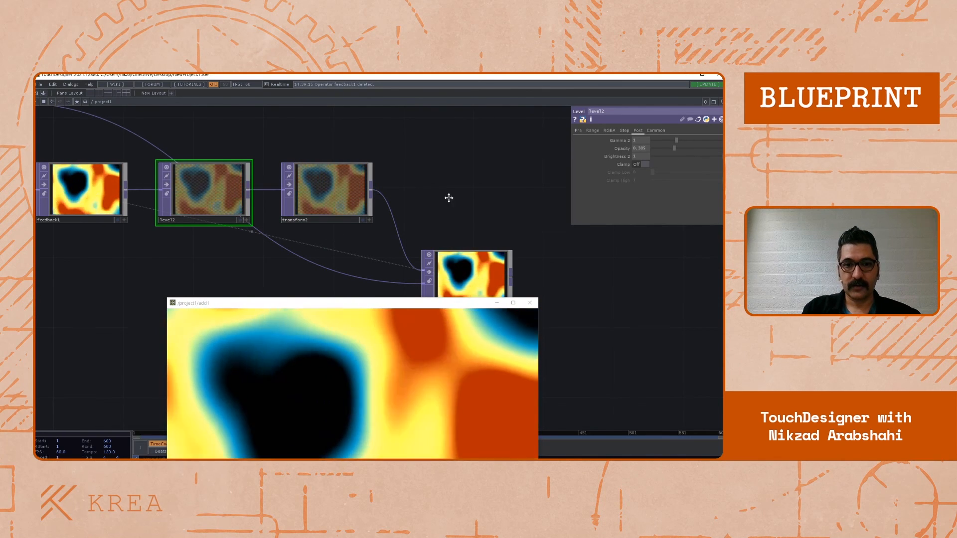
{"action": "scroll", "coordinate": [448, 198], "scroll_direction": "down", "scroll_amount": 4}
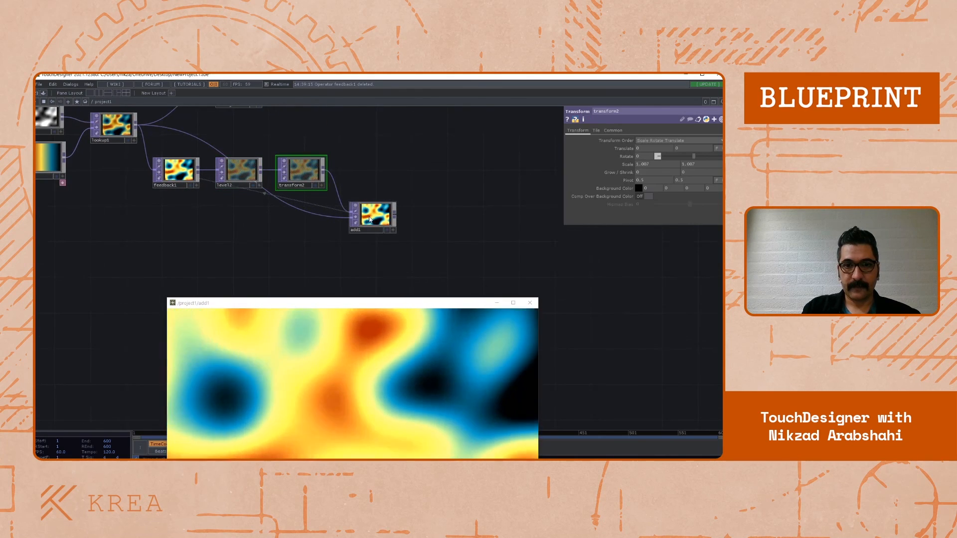
Reposition add1 lower and farther from transform2 so the feedback wires are spread out
{"action": "left_click_drag", "start_coordinate": [370, 219], "coordinate": [439, 247]}
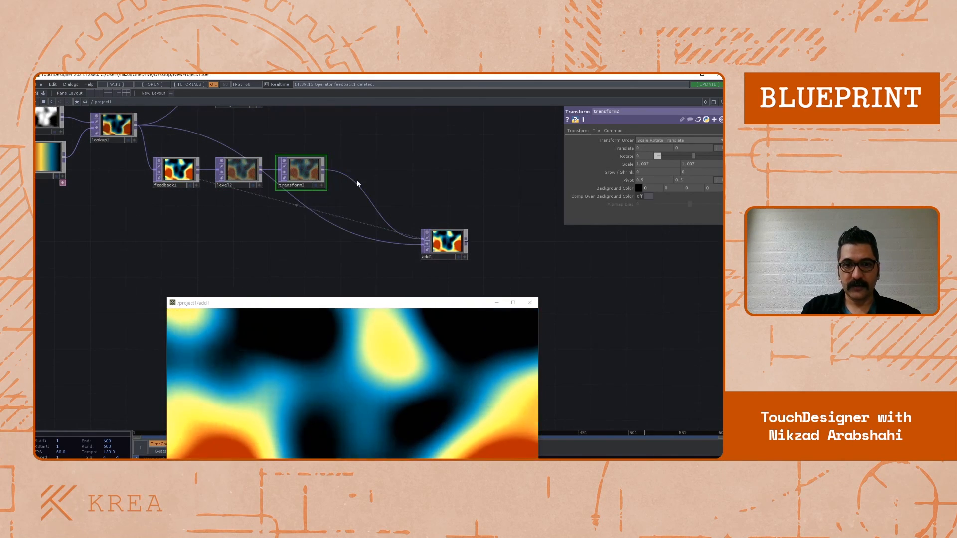
{"action": "left_click_drag", "start_coordinate": [384, 179], "coordinate": [360, 177]}
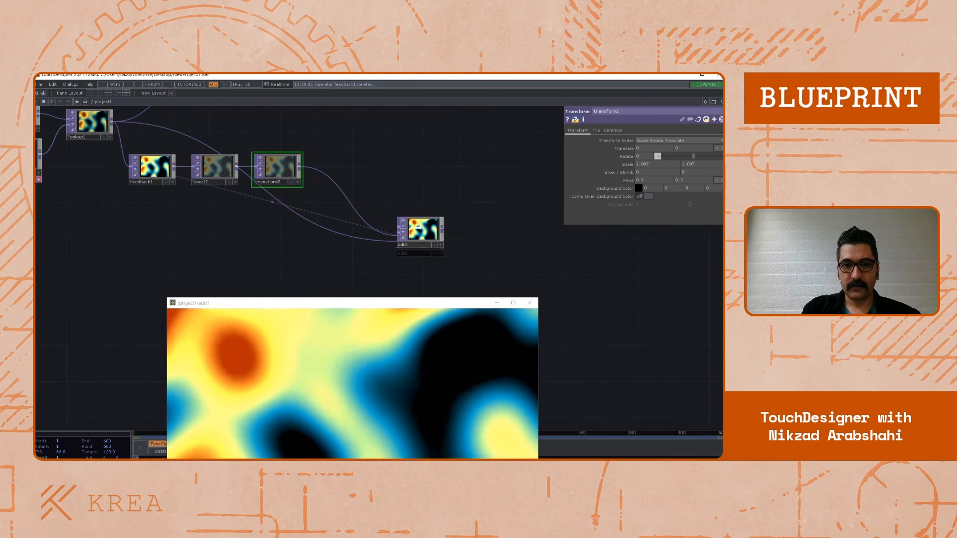
{"action": "left_click_drag", "start_coordinate": [417, 225], "coordinate": [390, 216]}
{"action": "mouse_move", "coordinate": [382, 179]}
{"action": "left_mouse_down"}
{"action": "mouse_move", "coordinate": [401, 180]}
{"action": "mouse_move", "coordinate": [383, 165]}
{"action": "left_mouse_up"}
{"action": "left_click_drag", "start_coordinate": [436, 207], "coordinate": [391, 198]}
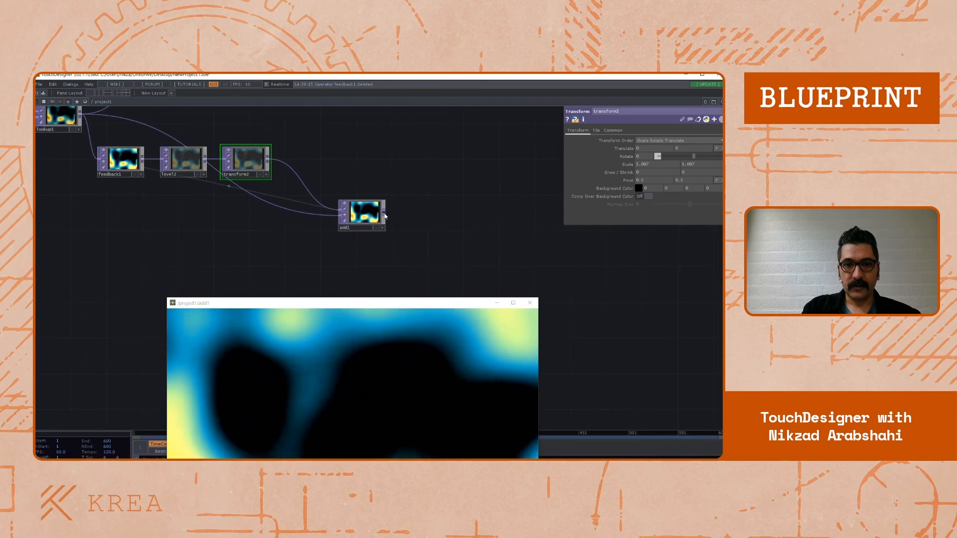
{"action": "right_click", "coordinate": [385, 215]}
{"action": "type", "text": "n"}
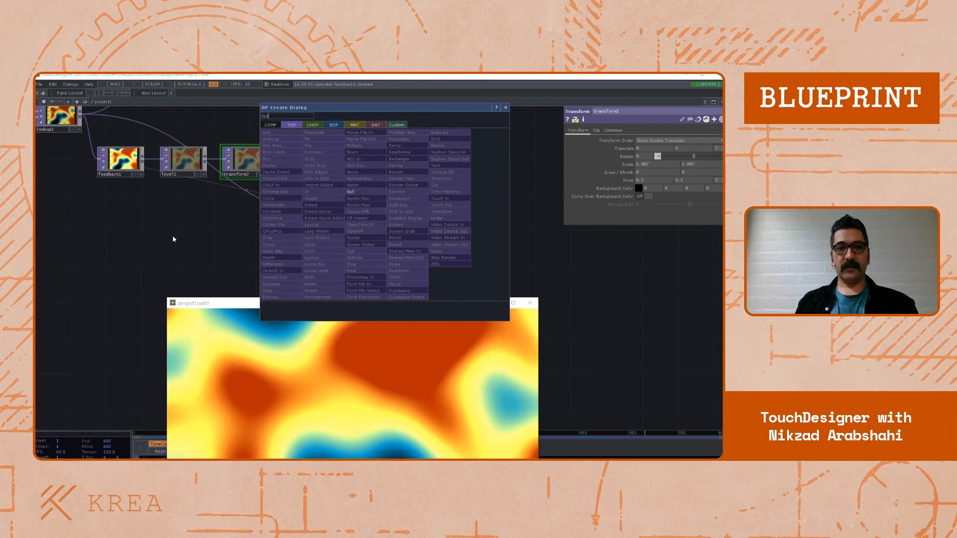
{"action": "type", "text": "ul"}
{"action": "key", "text": "Return"}
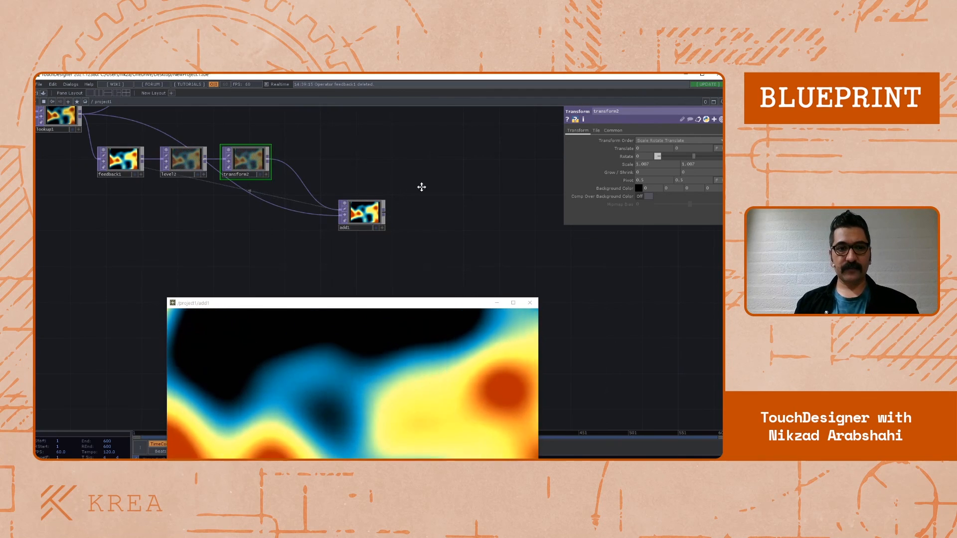
Add a Composite TOP in the empty network area beyond hsvadj1 and add1
{"action": "left_click_drag", "start_coordinate": [422, 187], "coordinate": [435, 235]}
{"action": "left_click_drag", "start_coordinate": [272, 154], "coordinate": [282, 166]}
{"action": "left_click_drag", "start_coordinate": [207, 132], "coordinate": [269, 133]}
{"action": "left_click_drag", "start_coordinate": [359, 173], "coordinate": [296, 145]}
{"action": "left_click_drag", "start_coordinate": [322, 185], "coordinate": [318, 218]}
{"action": "left_click_drag", "start_coordinate": [289, 183], "coordinate": [355, 203]}
{"action": "key", "text": "Tab"}
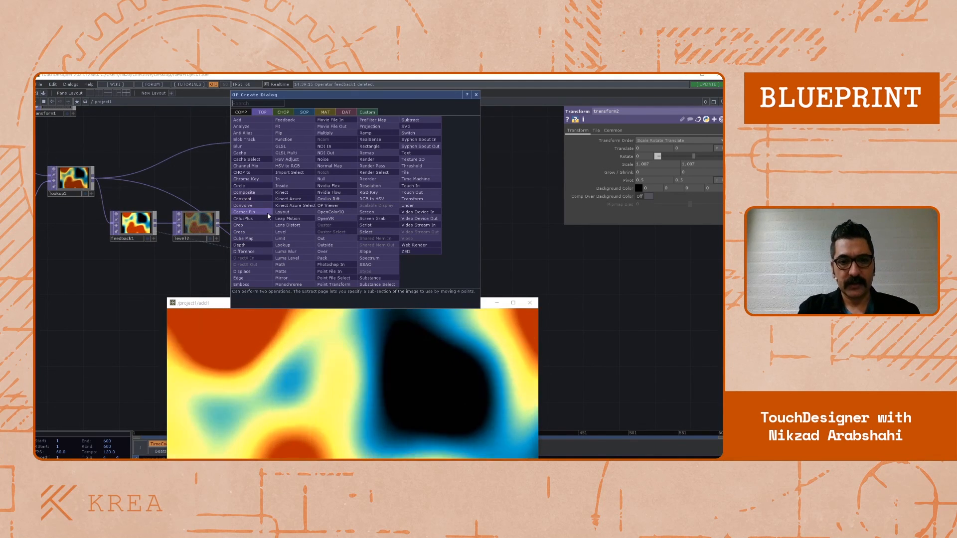
{"action": "type", "text": "c"}
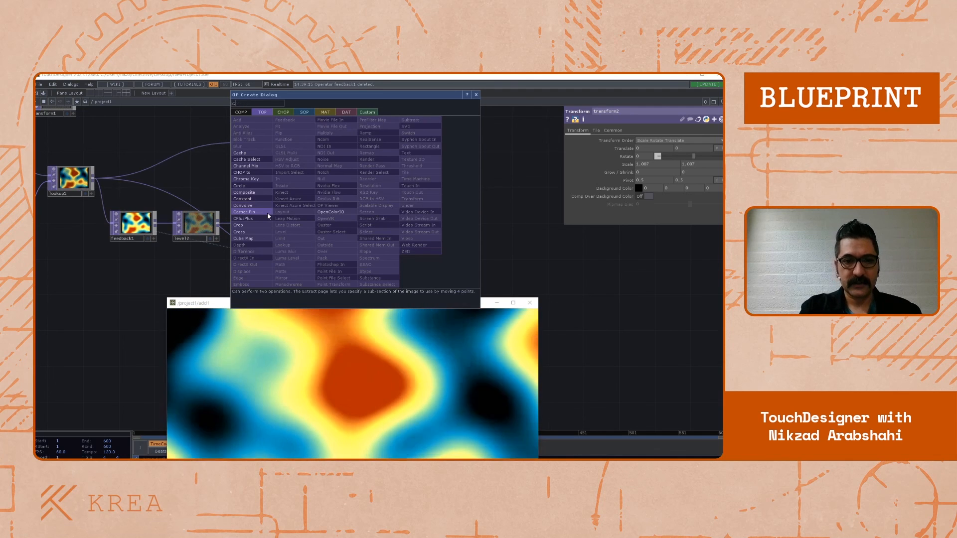
{"action": "type", "text": "om"}
{"action": "key", "text": "Return"}
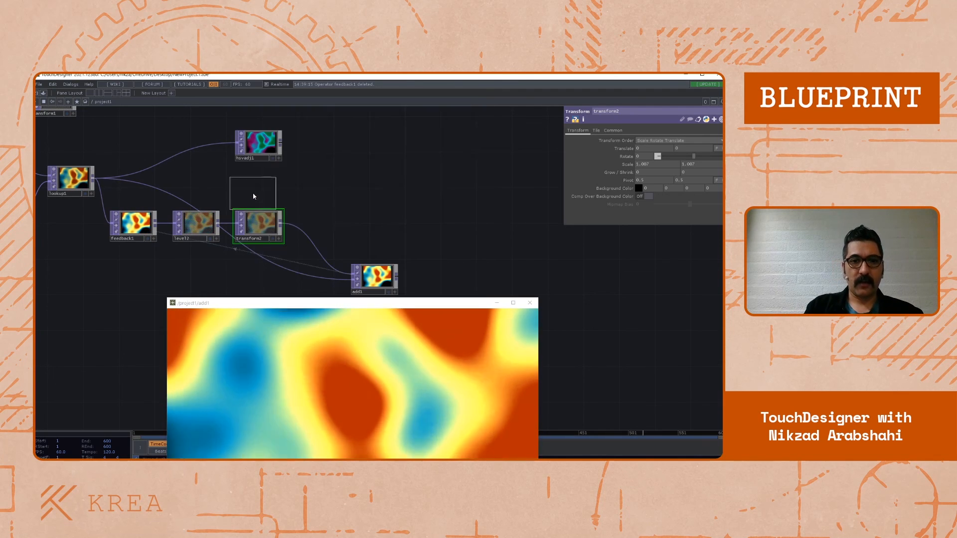
{"action": "left_click", "coordinate": [423, 193]}
Shift comp1 farther from the node chain and wire hsvadj1 and add1 into it as inputs
{"action": "middle_click_drag", "start_coordinate": [432, 188], "coordinate": [317, 173]}
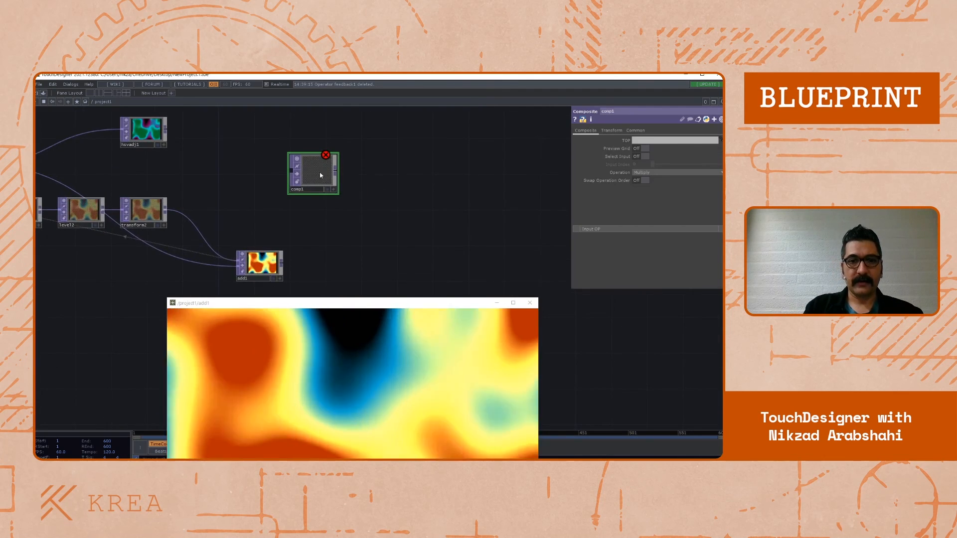
{"action": "left_click_drag", "start_coordinate": [320, 174], "coordinate": [356, 174]}
{"action": "left_click_drag", "start_coordinate": [249, 204], "coordinate": [309, 211]}
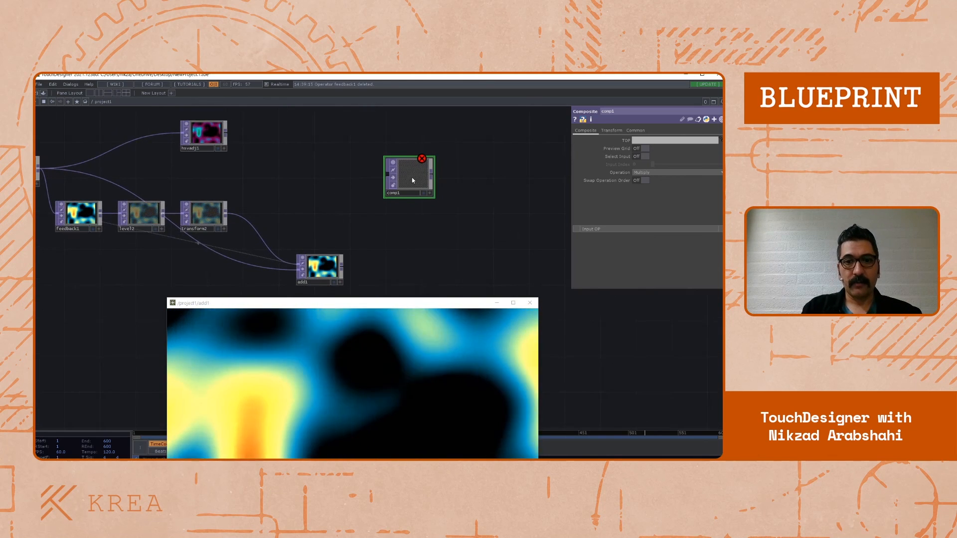
{"action": "left_click_drag", "start_coordinate": [411, 174], "coordinate": [429, 177]}
{"action": "left_click_drag", "start_coordinate": [337, 202], "coordinate": [319, 211]}
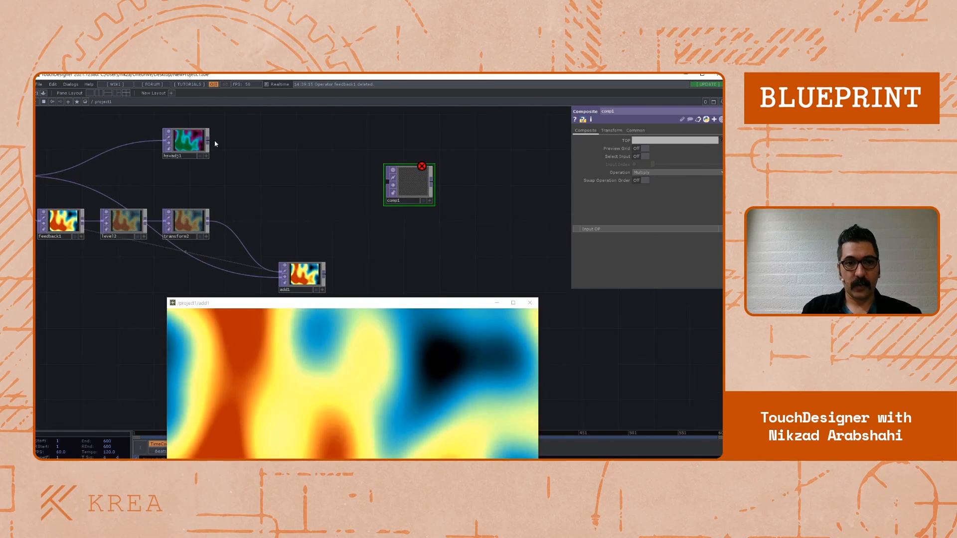
{"action": "left_click_drag", "start_coordinate": [209, 144], "coordinate": [386, 182]}
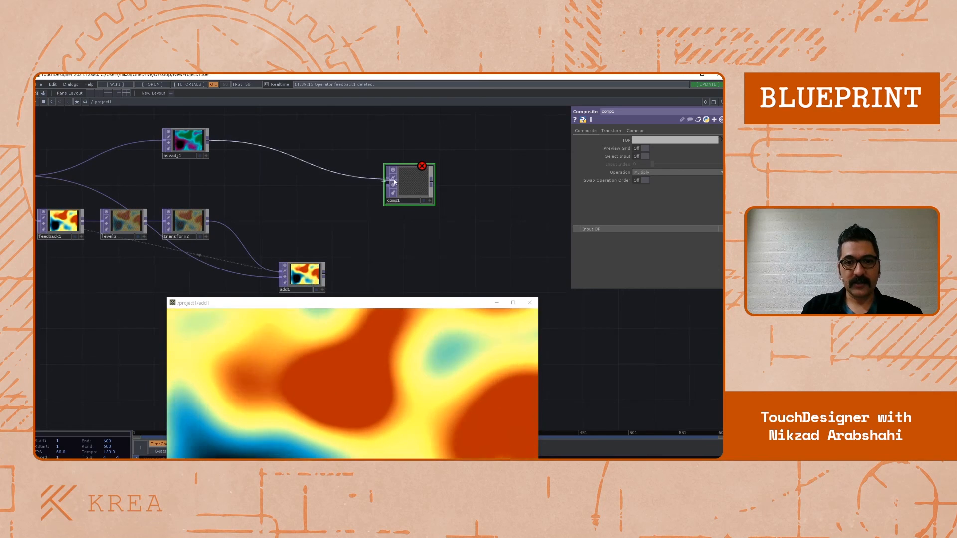
{"action": "left_click_drag", "start_coordinate": [346, 226], "coordinate": [313, 201]}
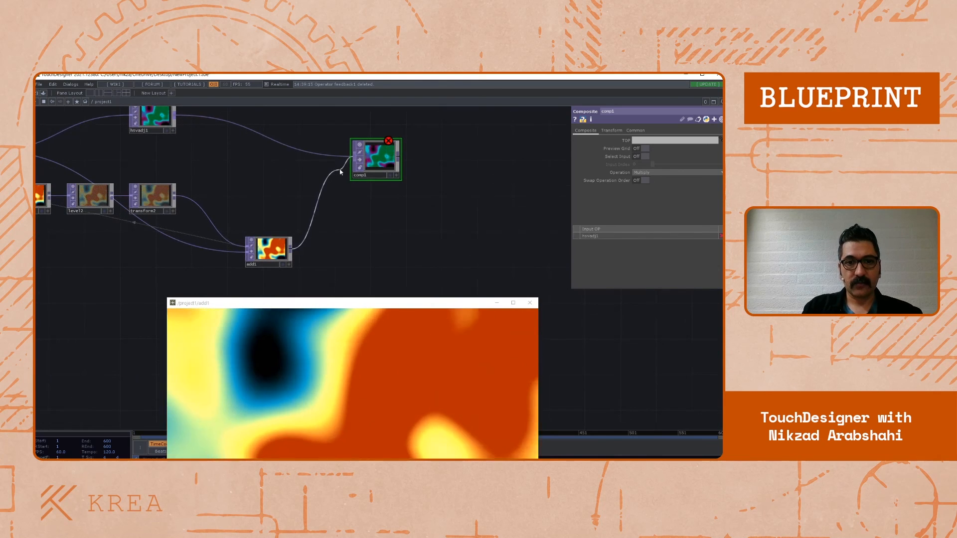
{"action": "left_click_drag", "start_coordinate": [340, 172], "coordinate": [352, 160]}
{"action": "left_click_drag", "start_coordinate": [455, 235], "coordinate": [444, 239]}
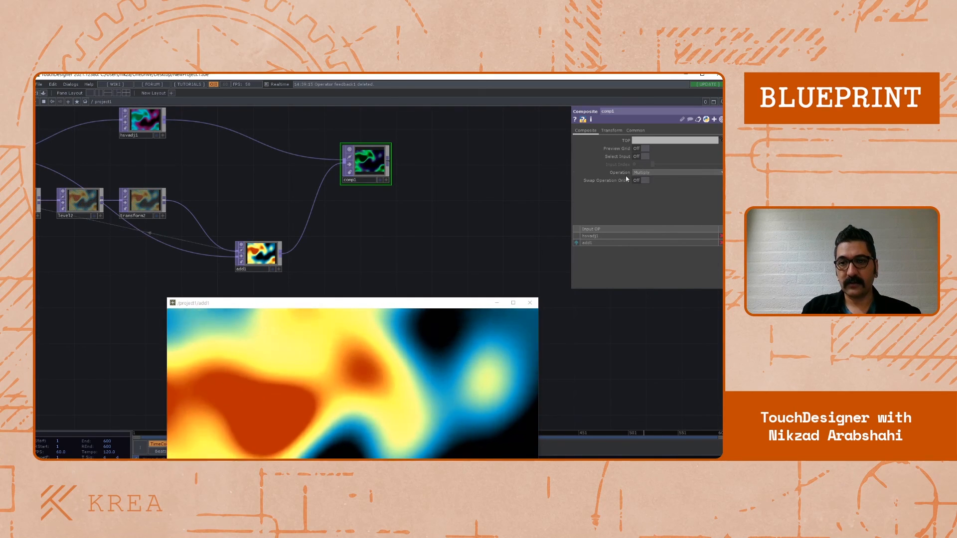
Examine comp1's blended image up close and move hsvadj1 nearer to comp1
{"action": "scroll", "coordinate": [369, 168], "scroll_direction": "up", "scroll_amount": 4}
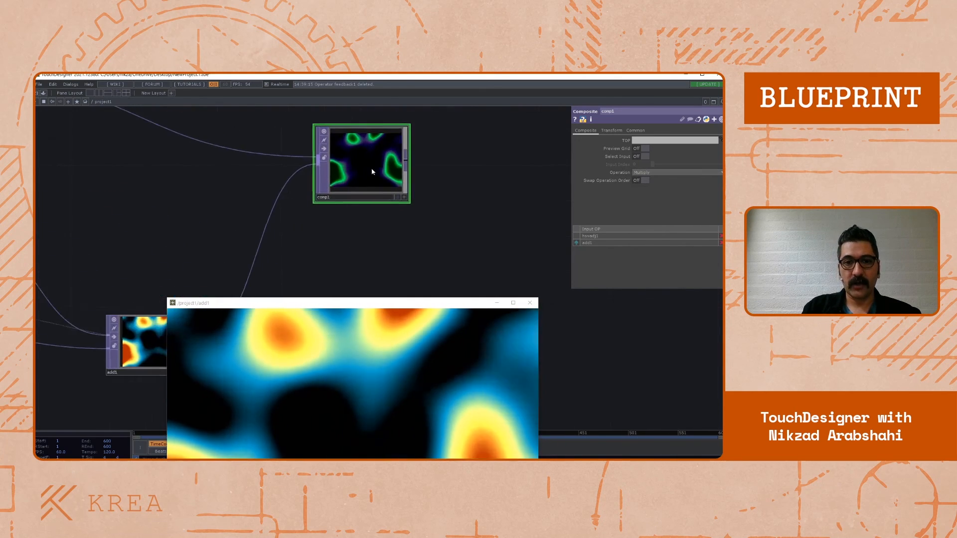
{"action": "scroll", "coordinate": [372, 172], "scroll_direction": "down", "scroll_amount": 2}
{"action": "left_click_drag", "start_coordinate": [289, 174], "coordinate": [331, 148]}
{"action": "scroll", "coordinate": [289, 182], "scroll_direction": "down", "scroll_amount": 3}
{"action": "left_click_drag", "start_coordinate": [205, 167], "coordinate": [228, 188]}
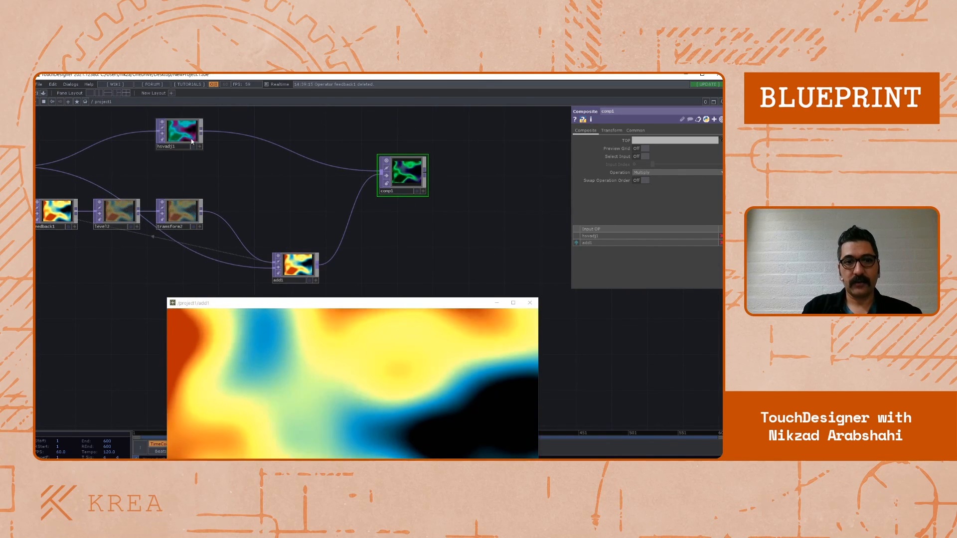
{"action": "left_click_drag", "start_coordinate": [191, 141], "coordinate": [302, 141]}
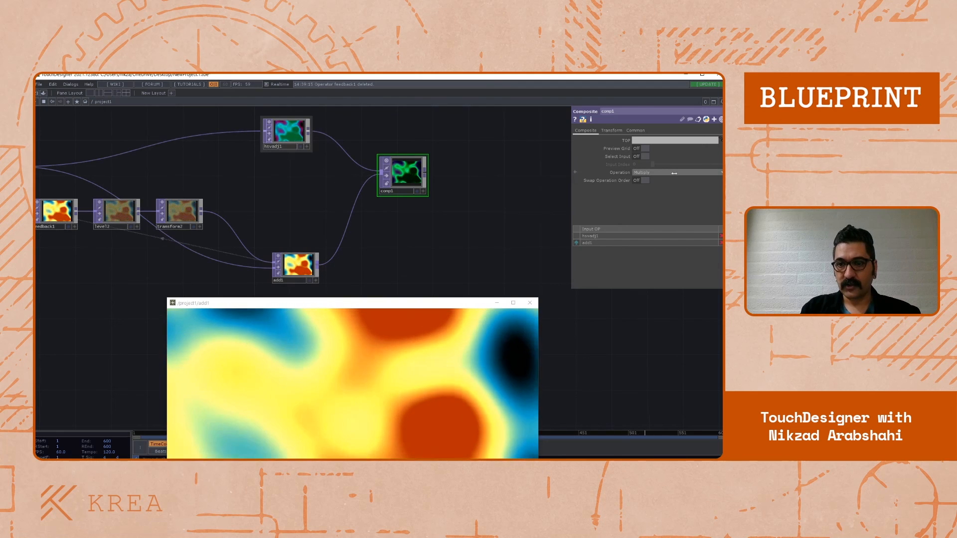
Try the Add operation on comp1 and return it to Multiply
{"action": "left_click", "coordinate": [674, 173]}
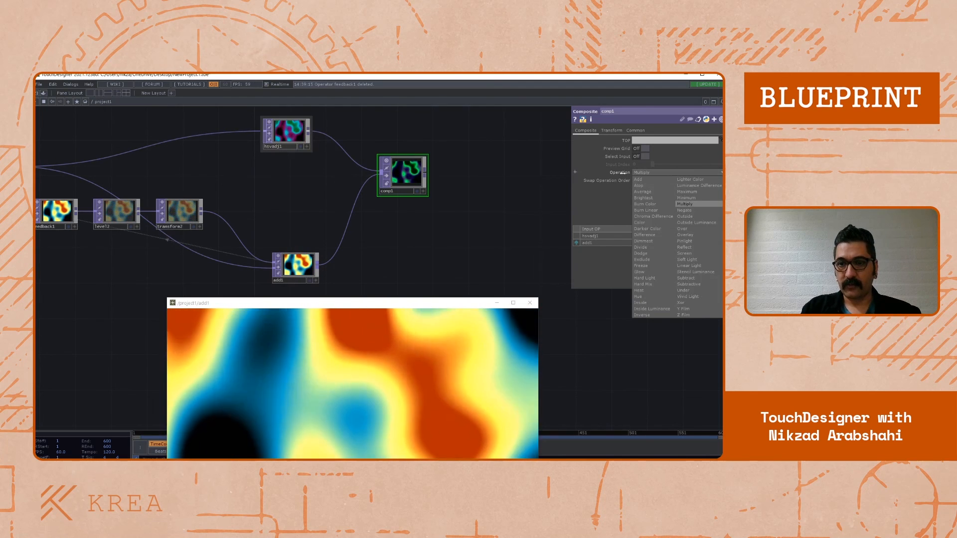
{"action": "left_click", "coordinate": [650, 180]}
{"action": "left_click", "coordinate": [662, 173]}
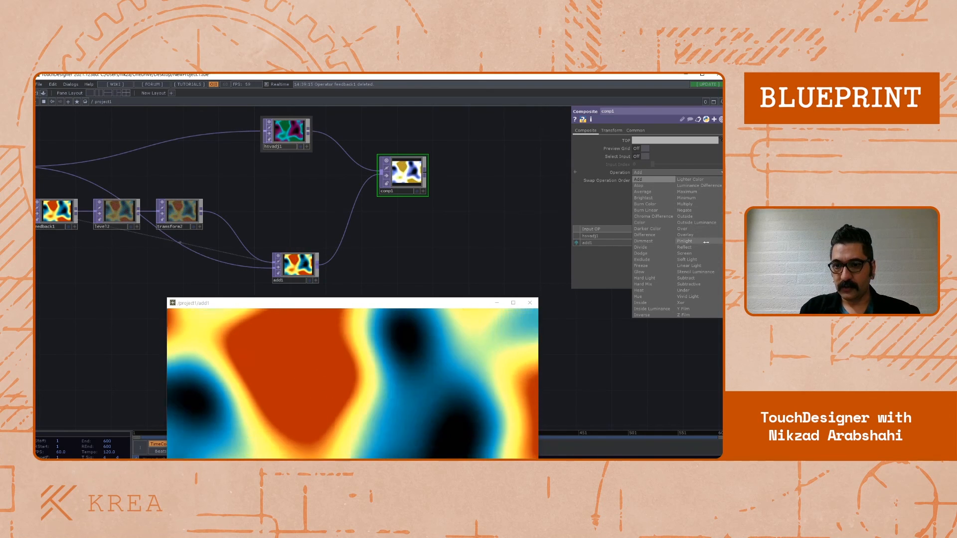
{"action": "left_click", "coordinate": [684, 204]}
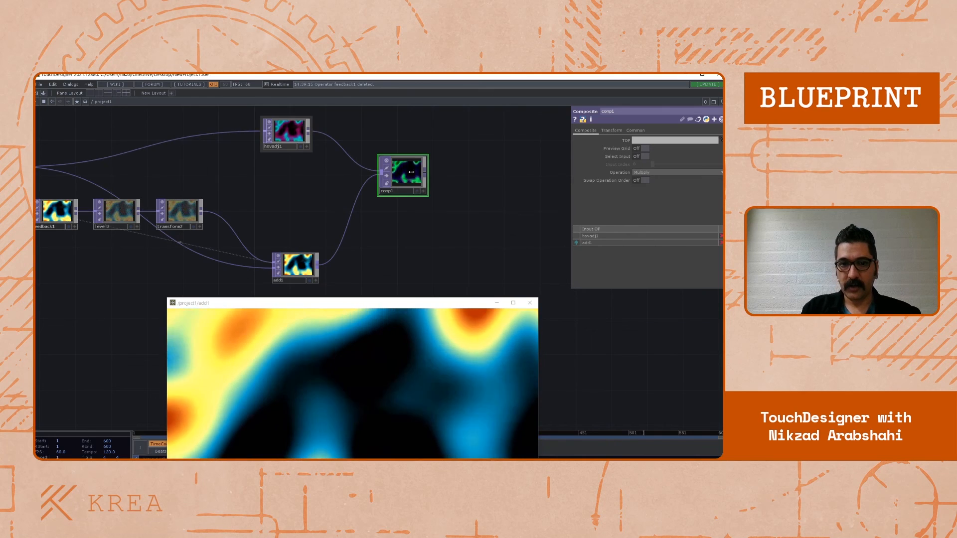
Place hsvadj1 directly above transform2, level with lookup1
{"action": "scroll", "coordinate": [430, 177], "scroll_direction": "up", "scroll_amount": 3}
{"action": "scroll", "coordinate": [324, 220], "scroll_direction": "down", "scroll_amount": 5}
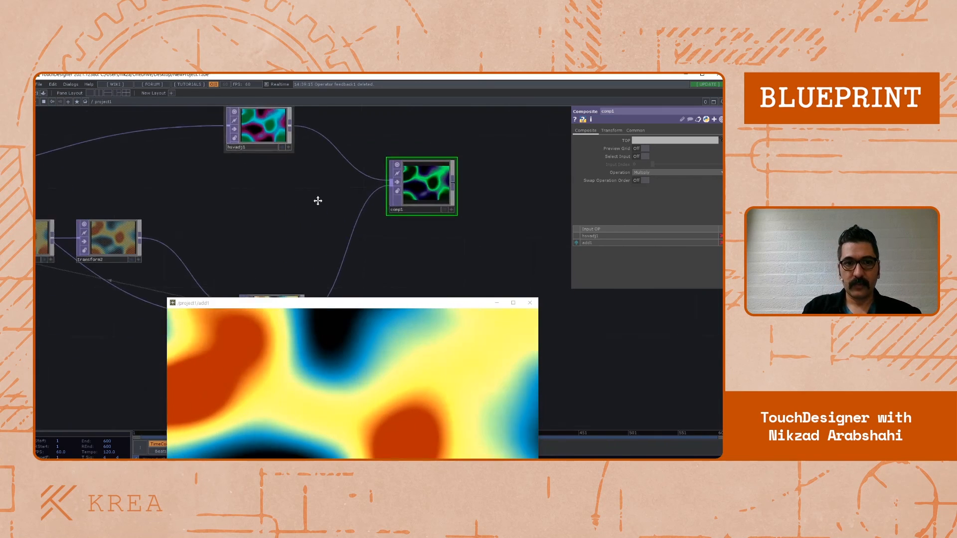
{"action": "left_click_drag", "start_coordinate": [294, 170], "coordinate": [236, 195]}
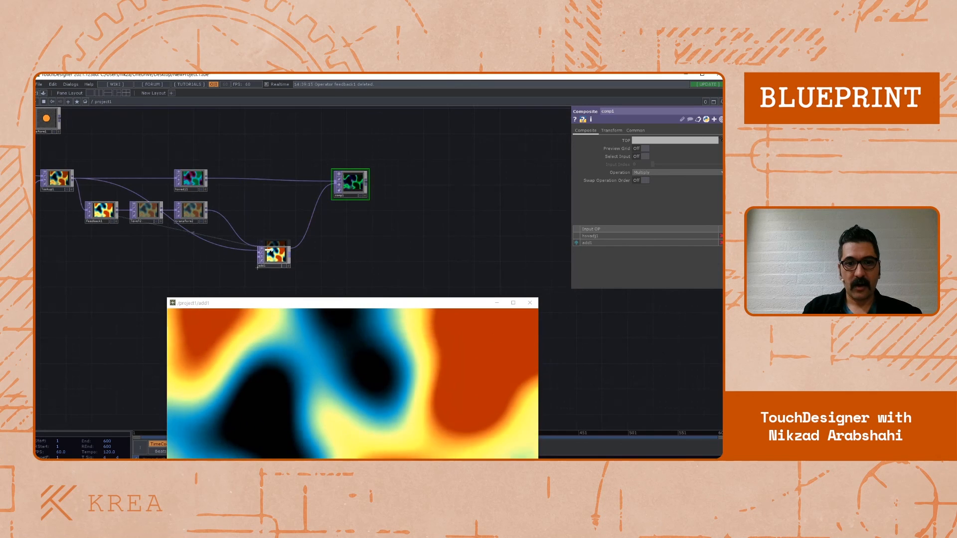
{"action": "left_click_drag", "start_coordinate": [387, 234], "coordinate": [360, 234]}
{"action": "scroll", "coordinate": [330, 189], "scroll_direction": "up", "scroll_amount": 5}
{"action": "left_click_drag", "start_coordinate": [278, 185], "coordinate": [508, 155]}
{"action": "scroll", "coordinate": [261, 196], "scroll_direction": "down", "scroll_amount": 3}
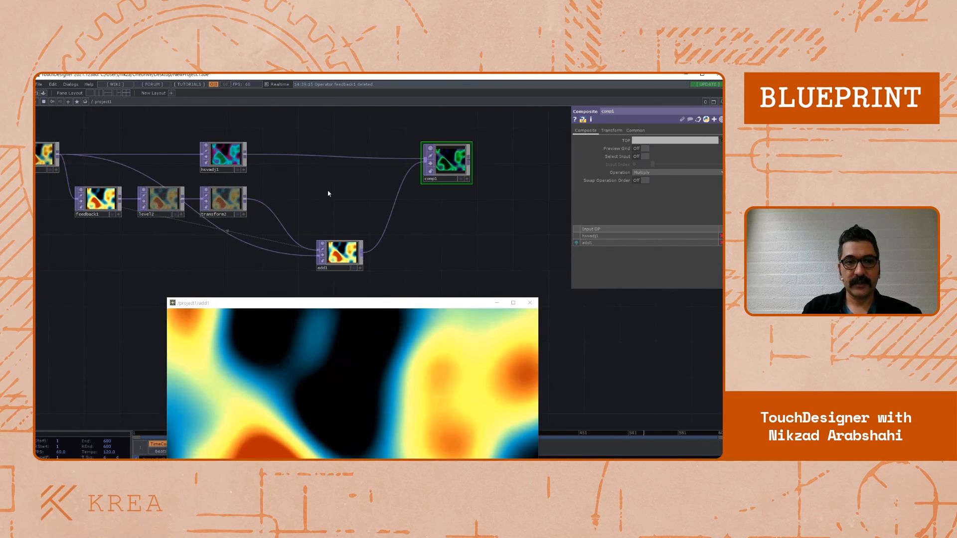
{"action": "left_click_drag", "start_coordinate": [292, 169], "coordinate": [157, 181]}
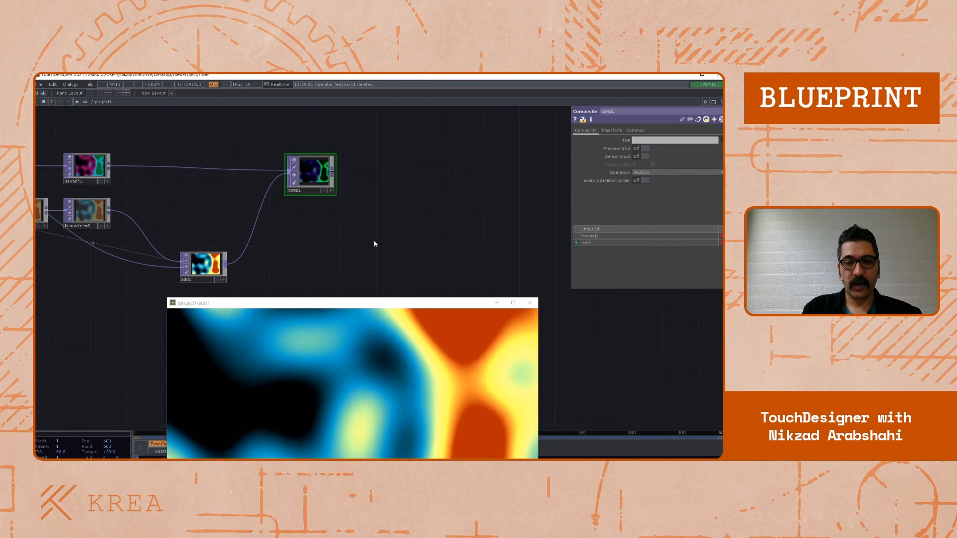
Close add1's viewer window and check comp1's output in a temporary floating viewer
{"action": "left_click", "coordinate": [530, 303]}
{"action": "right_click", "coordinate": [324, 172]}
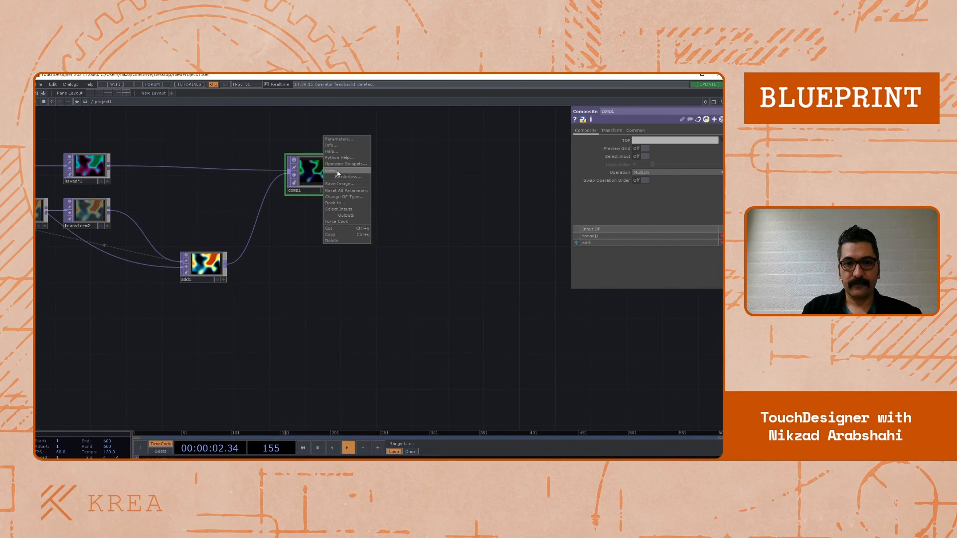
{"action": "left_click", "coordinate": [344, 172]}
{"action": "left_click_drag", "start_coordinate": [398, 78], "coordinate": [370, 139]}
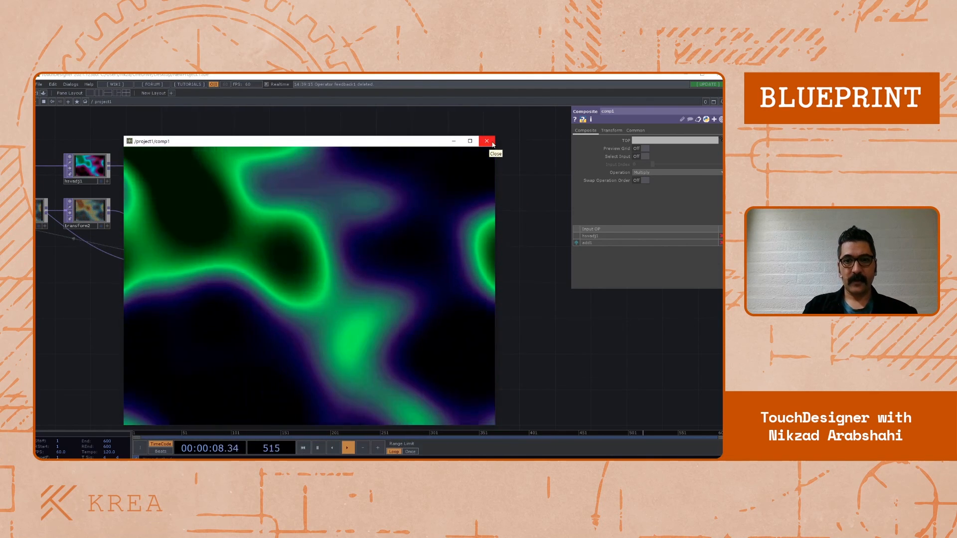
{"action": "left_click", "coordinate": [491, 142]}
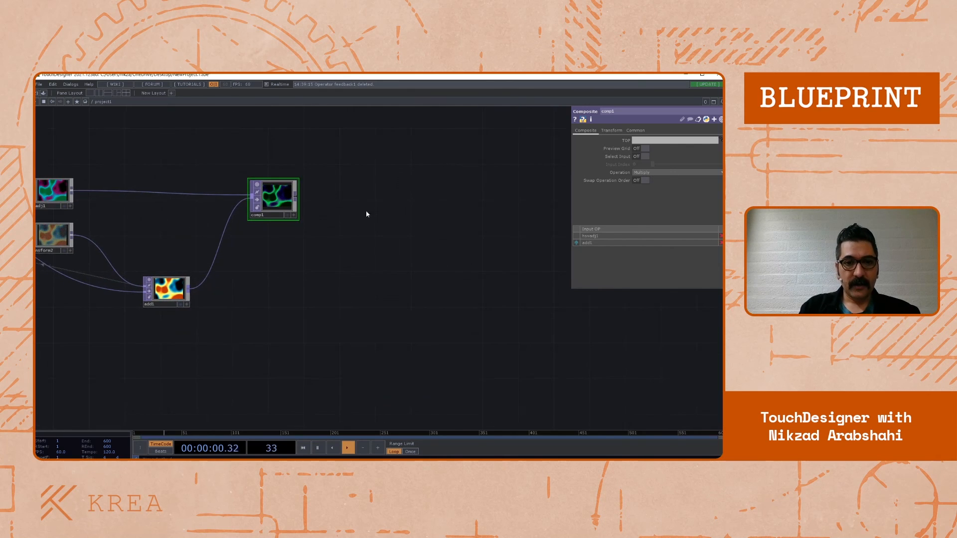
{"action": "left_click_drag", "start_coordinate": [276, 210], "coordinate": [410, 203]}
{"action": "left_click_drag", "start_coordinate": [272, 140], "coordinate": [423, 131]}
{"action": "left_click_drag", "start_coordinate": [358, 166], "coordinate": [396, 219]}
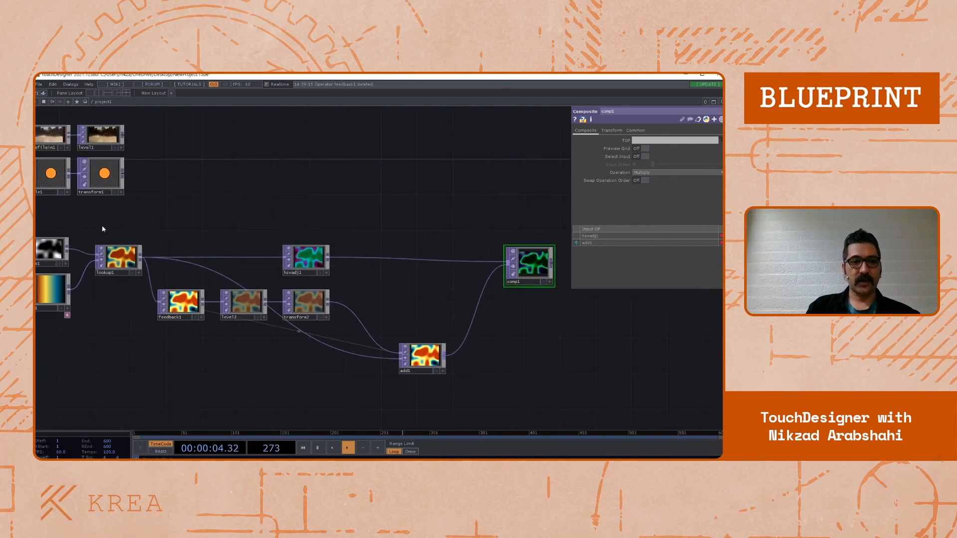
{"action": "left_click_drag", "start_coordinate": [116, 242], "coordinate": [121, 218]}
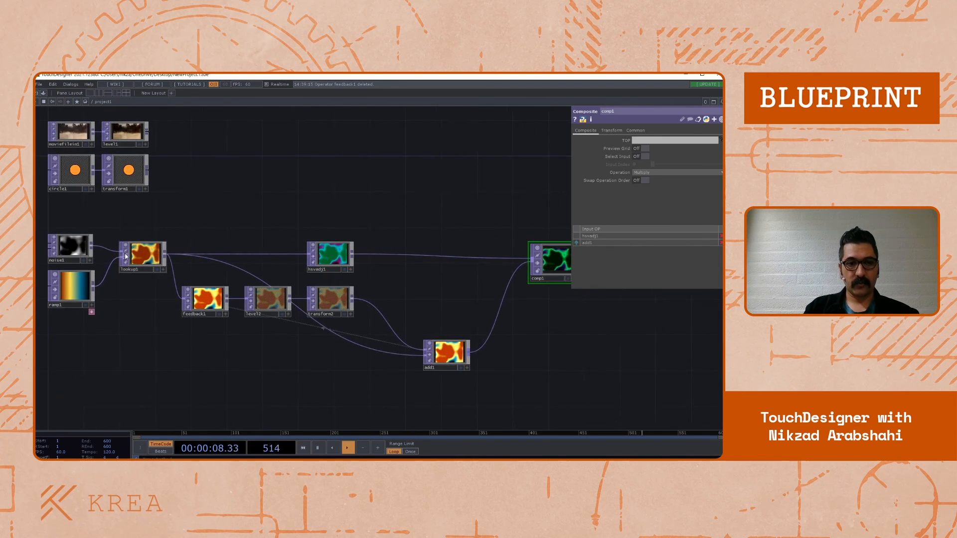
Add a Null TOP to comp1's output and place it beside comp1
{"action": "left_click_drag", "start_coordinate": [331, 231], "coordinate": [34, 229]}
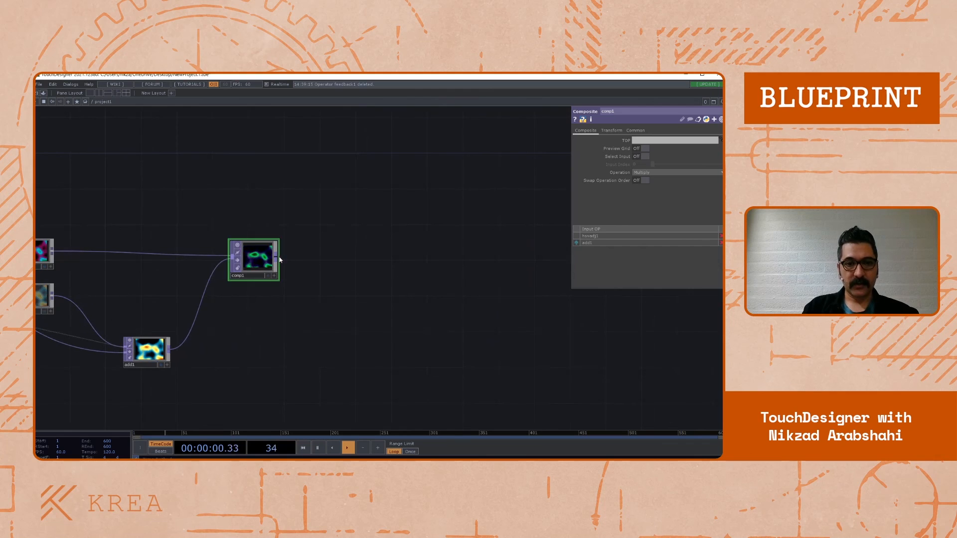
{"action": "right_click", "coordinate": [277, 259]}
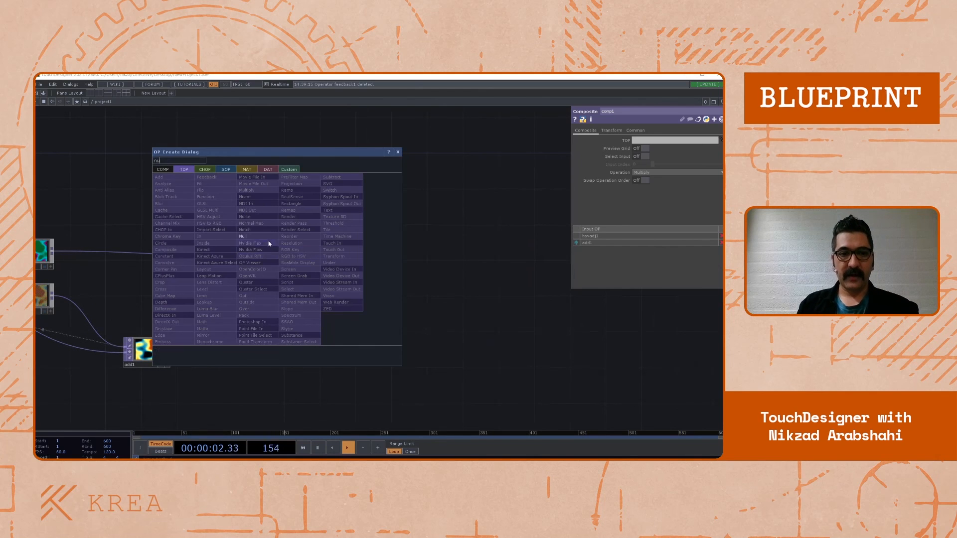
{"action": "left_click", "coordinate": [269, 246]}
{"action": "left_click", "coordinate": [343, 261]}
{"action": "left_click_drag", "start_coordinate": [340, 320], "coordinate": [361, 320]}
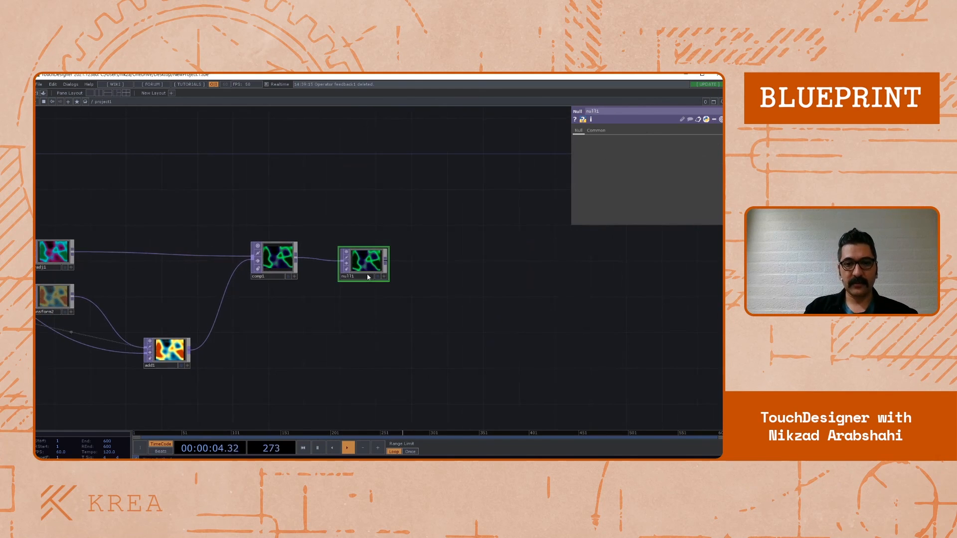
{"action": "left_click_drag", "start_coordinate": [367, 277], "coordinate": [360, 256]}
{"action": "left_click_drag", "start_coordinate": [364, 310], "coordinate": [313, 316]}
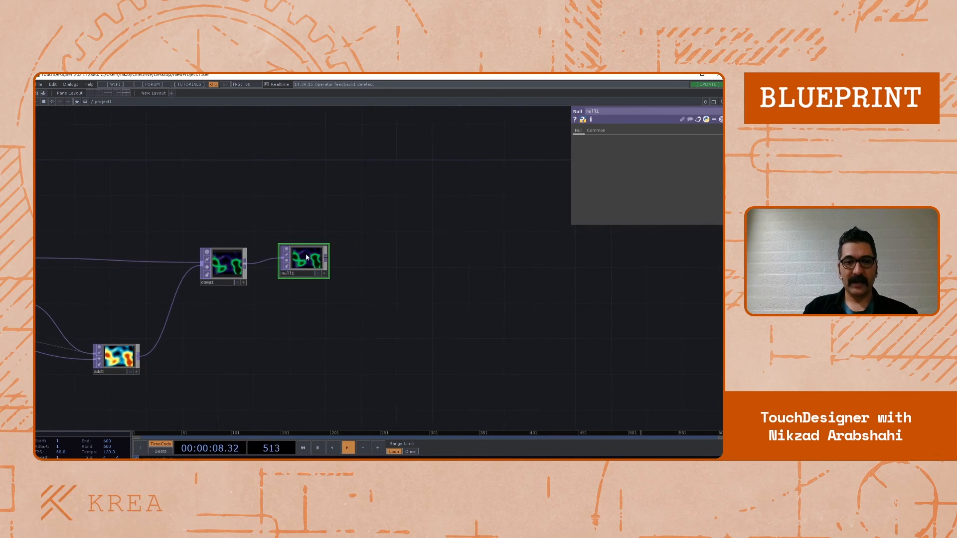
Move null1 away from comp1 to make room and insert a Level TOP on the wire between them
{"action": "left_click_drag", "start_coordinate": [316, 265], "coordinate": [556, 265]}
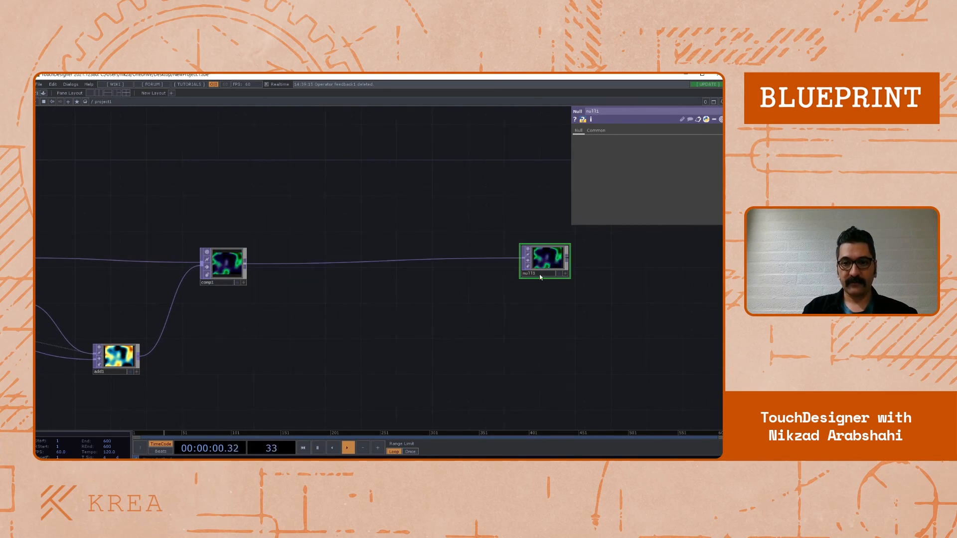
{"action": "left_click_drag", "start_coordinate": [613, 293], "coordinate": [574, 297]}
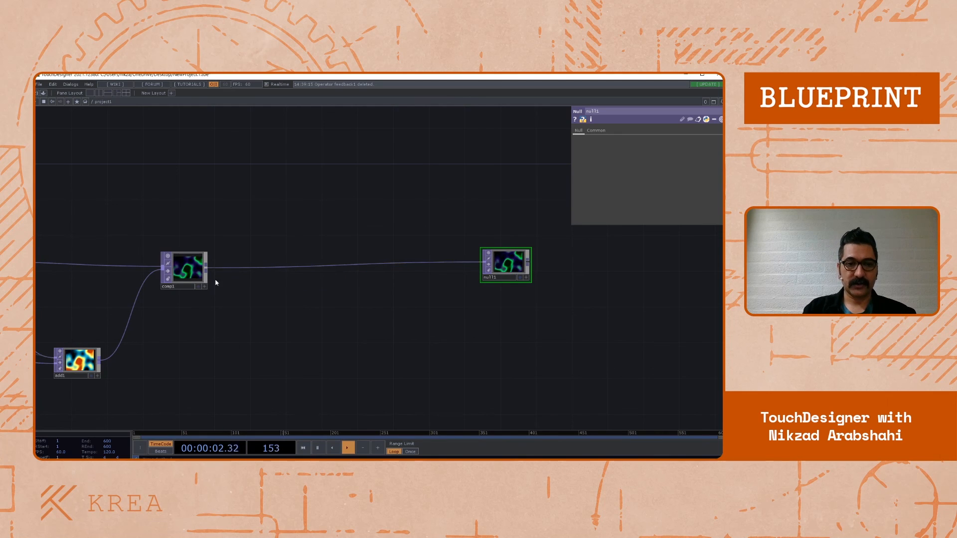
{"action": "right_click", "coordinate": [287, 270]}
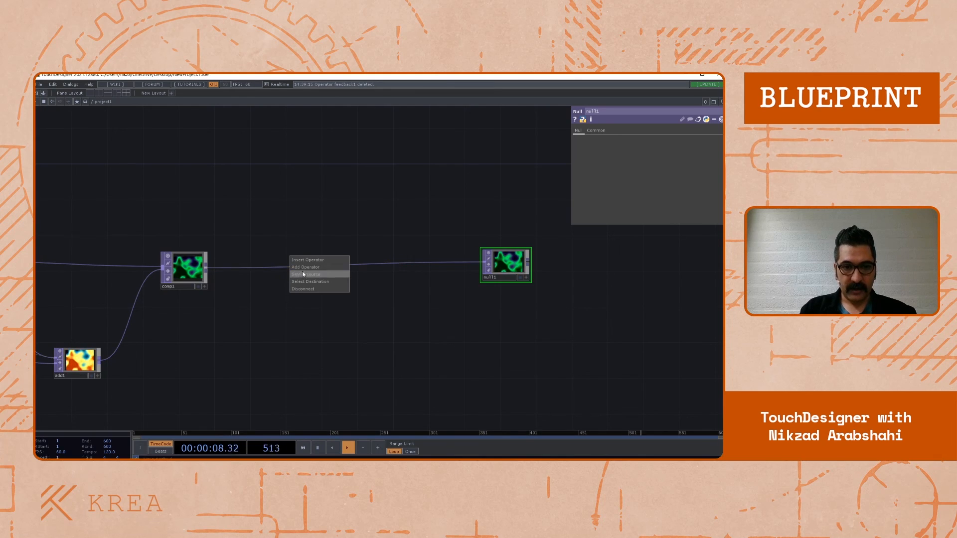
{"action": "left_click", "coordinate": [311, 261]}
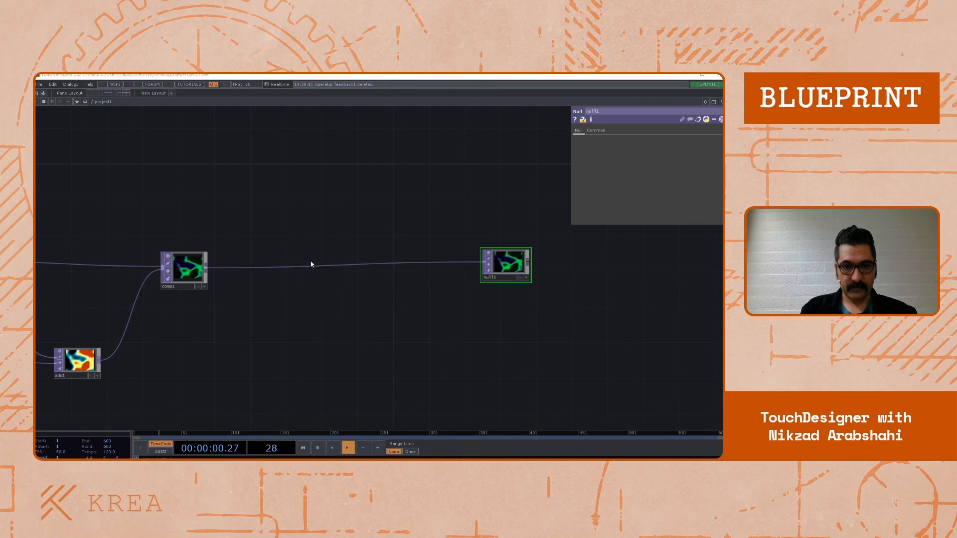
{"action": "type", "text": "level"}
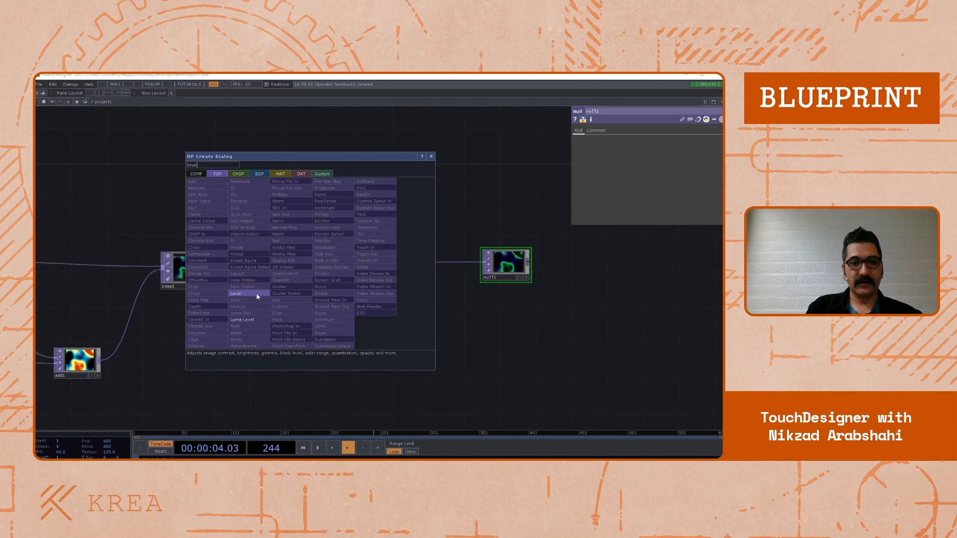
{"action": "left_click", "coordinate": [256, 296]}
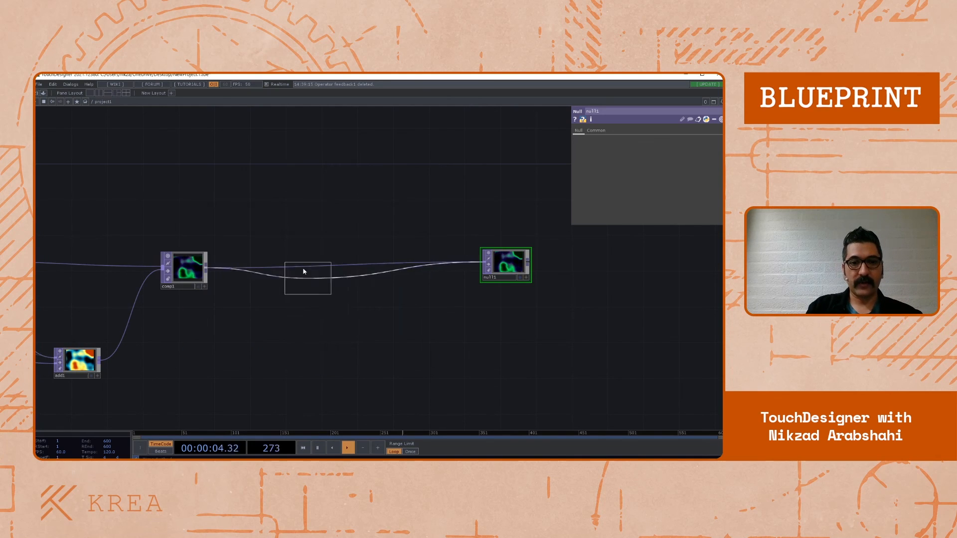
{"action": "left_click", "coordinate": [308, 273]}
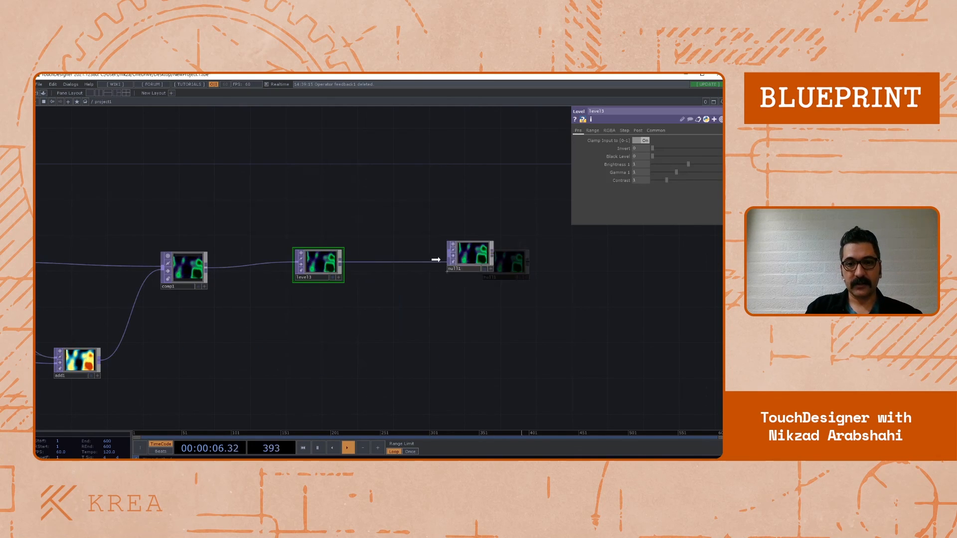
{"action": "left_click_drag", "start_coordinate": [435, 260], "coordinate": [423, 268]}
Raise Brightness 1 on level3 to about 1.3 and view its output up close
{"action": "scroll", "coordinate": [306, 259], "scroll_direction": "up", "scroll_amount": 3}
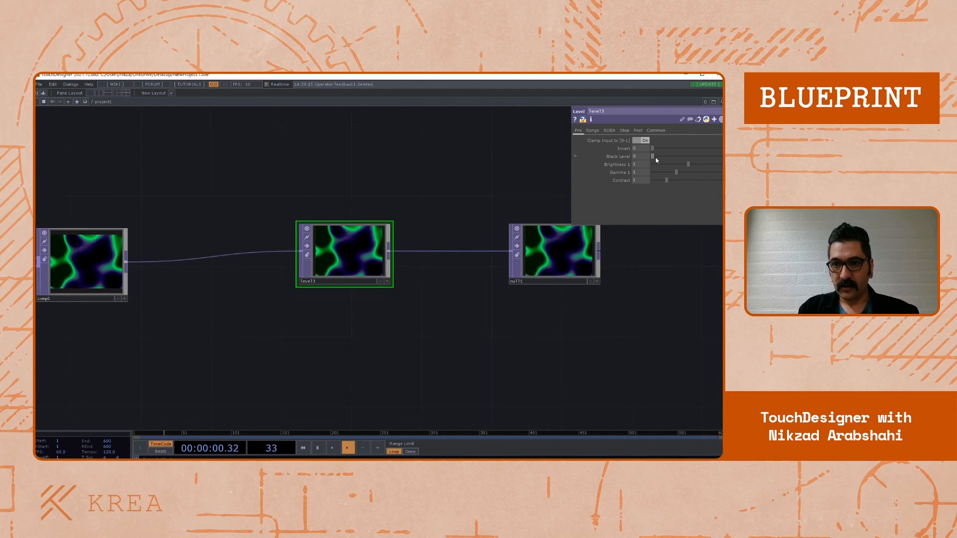
{"action": "left_click_drag", "start_coordinate": [688, 164], "coordinate": [699, 163]}
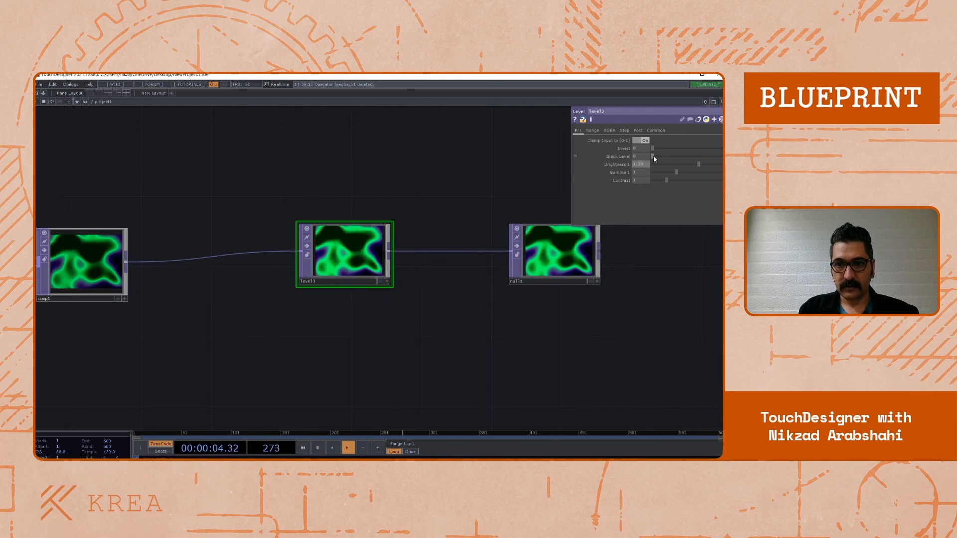
{"action": "scroll", "coordinate": [355, 265], "scroll_direction": "up", "scroll_amount": 3}
{"action": "scroll", "coordinate": [355, 264], "scroll_direction": "up", "scroll_amount": 2}
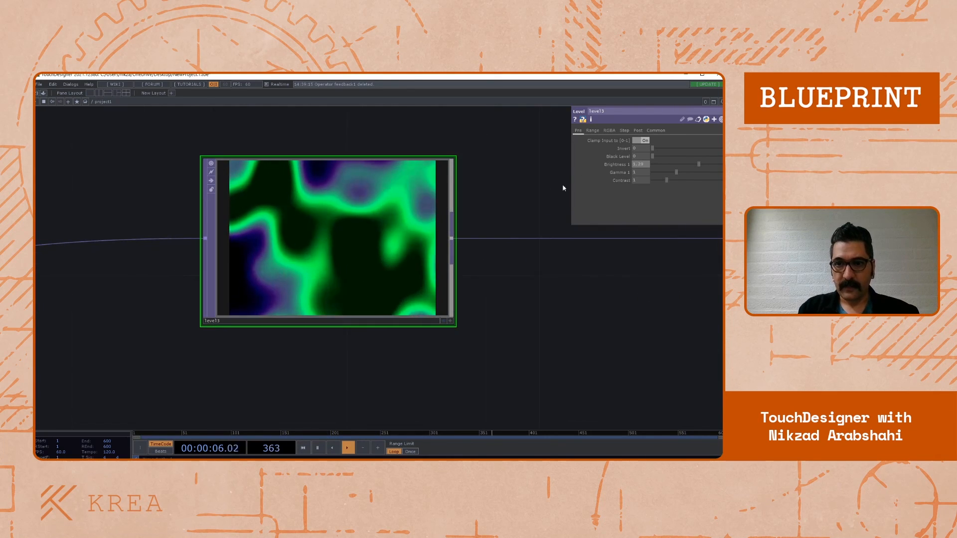
Adjust level3's color channels, lowering High R to about 0.93 and High B to about 0.56
{"action": "left_click", "coordinate": [609, 130]}
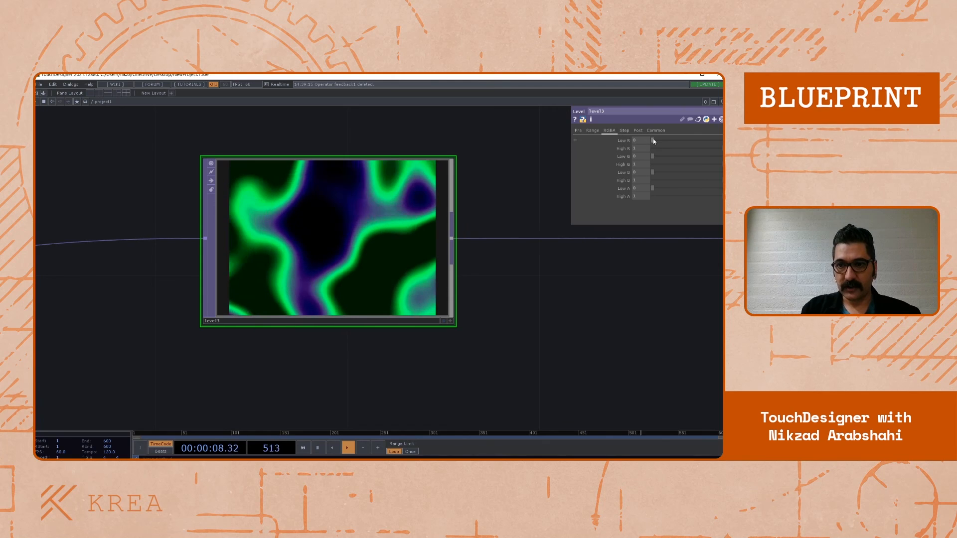
{"action": "left_click_drag", "start_coordinate": [653, 140], "coordinate": [653, 139]}
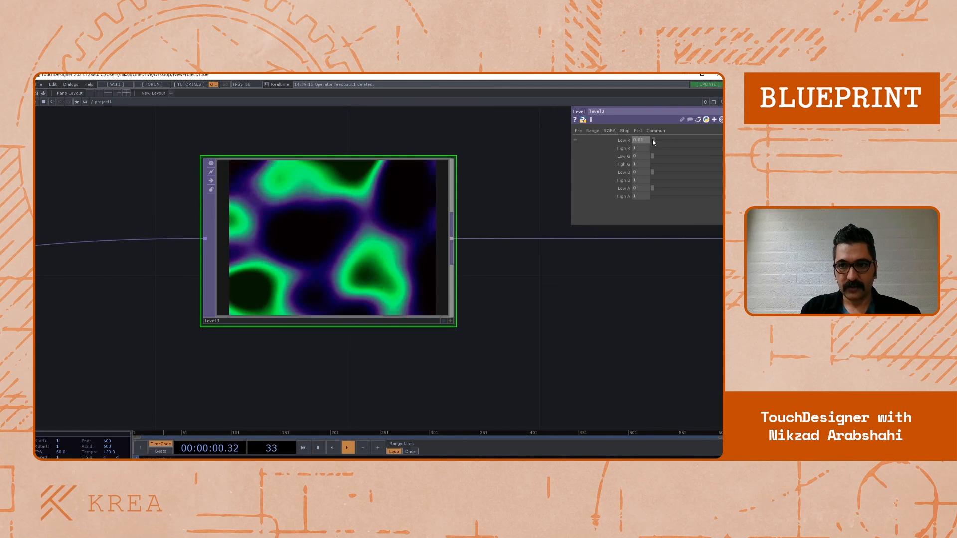
{"action": "mouse_move", "coordinate": [722, 181]}
{"action": "left_mouse_down"}
{"action": "mouse_move", "coordinate": [677, 175]}
{"action": "mouse_move", "coordinate": [706, 181]}
{"action": "mouse_move", "coordinate": [694, 182]}
{"action": "mouse_move", "coordinate": [713, 165]}
{"action": "mouse_move", "coordinate": [699, 164]}
{"action": "mouse_move", "coordinate": [719, 148]}
{"action": "mouse_move", "coordinate": [712, 166]}
{"action": "mouse_move", "coordinate": [723, 167]}
{"action": "left_mouse_up"}
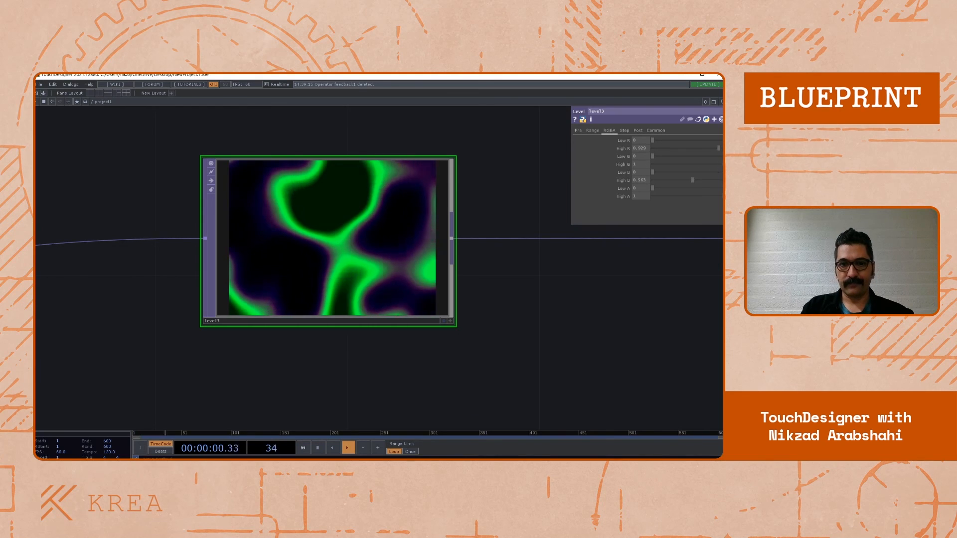
Examine how the image passes from comp1 through level3 to null1
{"action": "left_click_drag", "start_coordinate": [552, 289], "coordinate": [458, 256]}
{"action": "scroll", "coordinate": [412, 239], "scroll_direction": "down", "scroll_amount": 2}
{"action": "scroll", "coordinate": [413, 239], "scroll_direction": "down", "scroll_amount": 2}
{"action": "left_click_drag", "start_coordinate": [448, 342], "coordinate": [397, 345]}
{"action": "scroll", "coordinate": [331, 316], "scroll_direction": "down", "scroll_amount": 4}
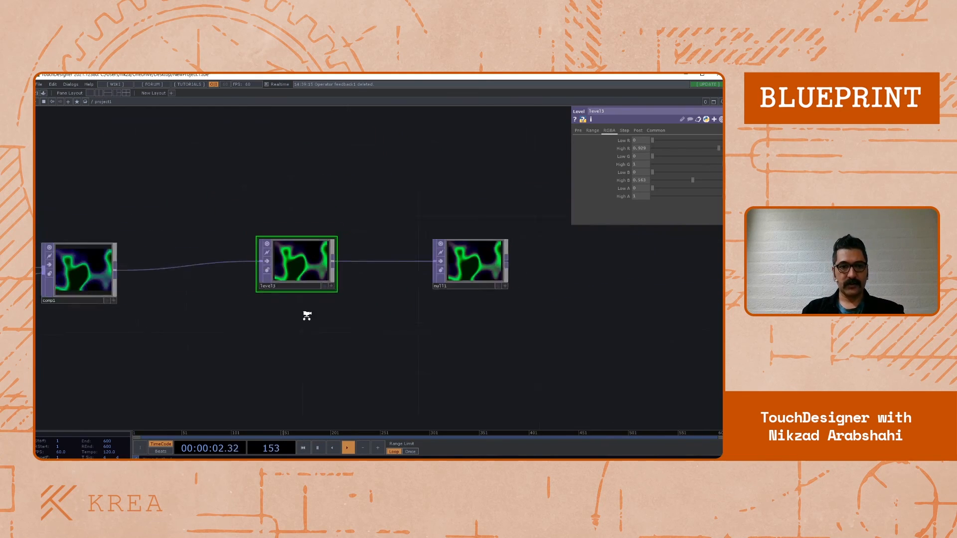
{"action": "scroll", "coordinate": [309, 257], "scroll_direction": "up", "scroll_amount": 2}
{"action": "left_click_drag", "start_coordinate": [308, 218], "coordinate": [341, 210]}
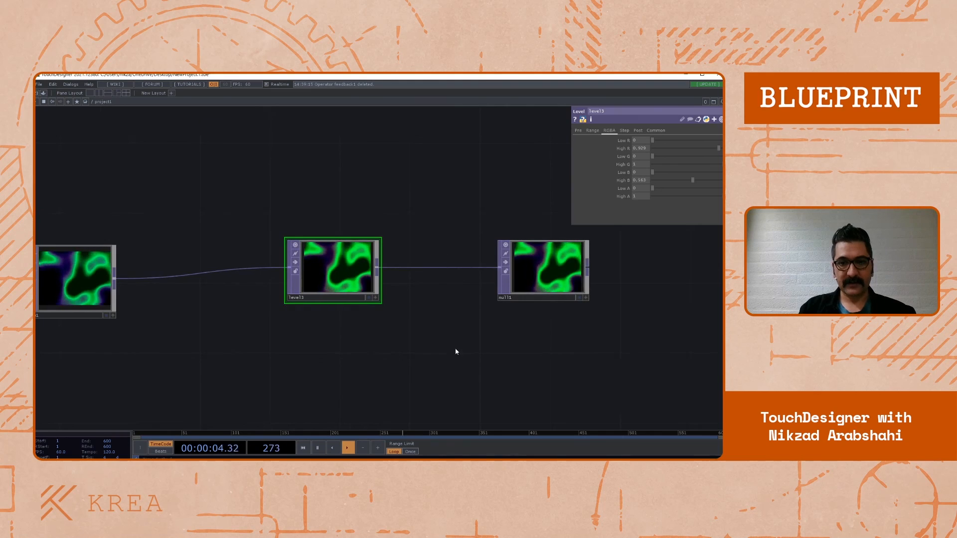
{"action": "left_click_drag", "start_coordinate": [456, 348], "coordinate": [410, 339]}
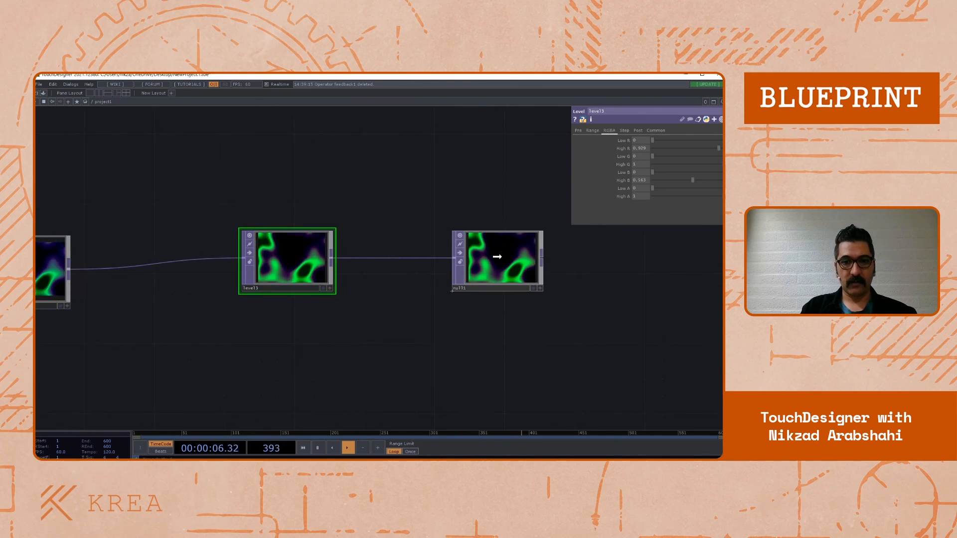
{"action": "left_click_drag", "start_coordinate": [294, 260], "coordinate": [375, 263]}
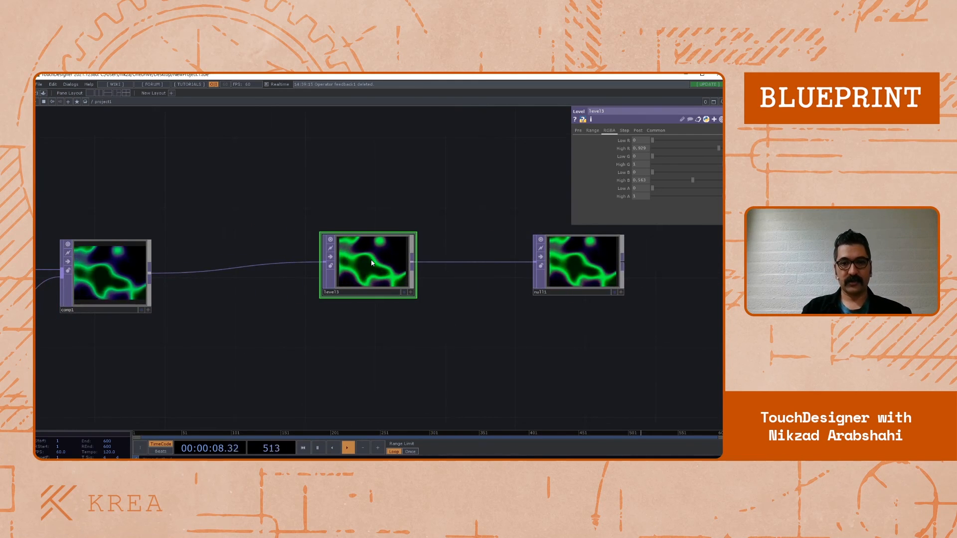
{"action": "scroll", "coordinate": [358, 255], "scroll_direction": "down", "scroll_amount": 2}
{"action": "left_click_drag", "start_coordinate": [345, 211], "coordinate": [288, 209]}
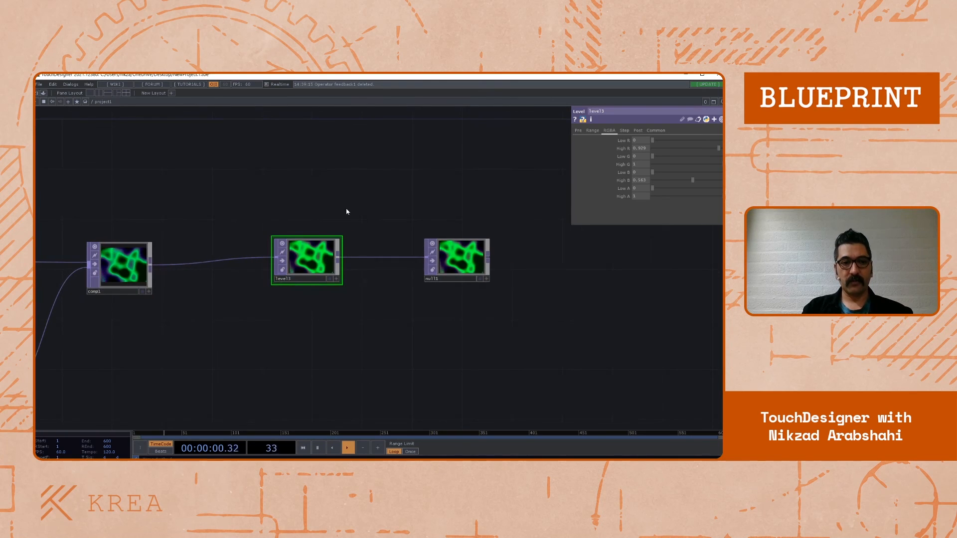
{"action": "left_click_drag", "start_coordinate": [191, 312], "coordinate": [244, 312]}
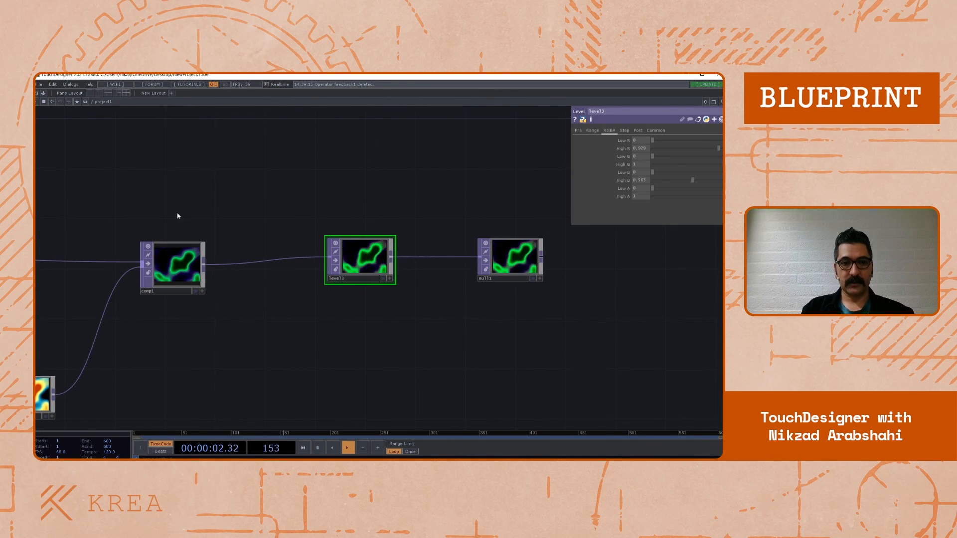
{"action": "left_click_drag", "start_coordinate": [378, 307], "coordinate": [368, 309]}
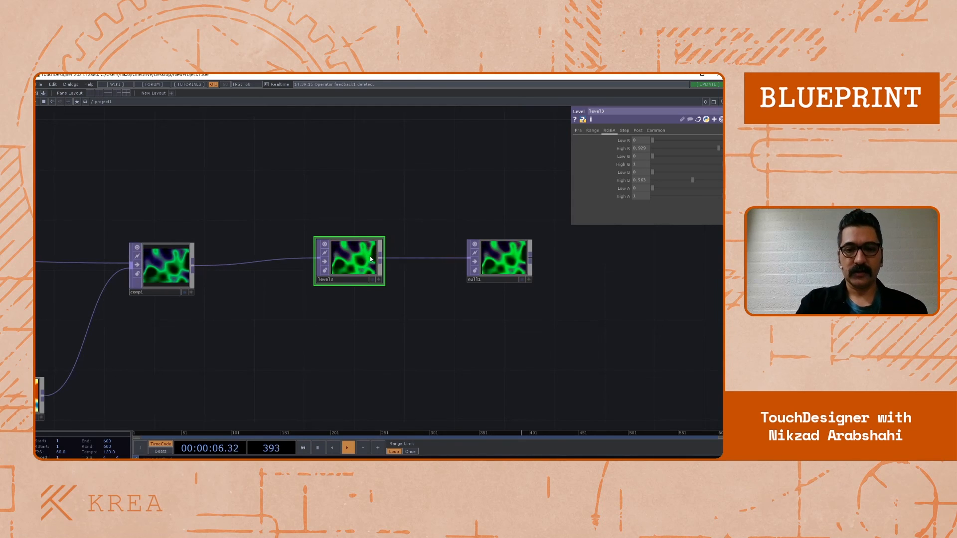
Delete level3 from the chain and move null1 back close to comp1
{"action": "key", "text": "Delete"}
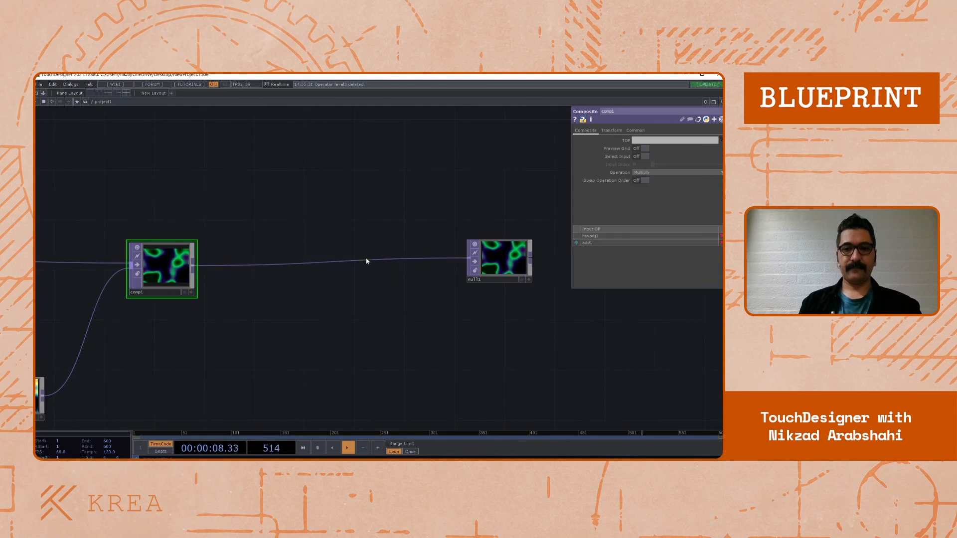
{"action": "scroll", "coordinate": [384, 306], "scroll_direction": "down", "scroll_amount": 4}
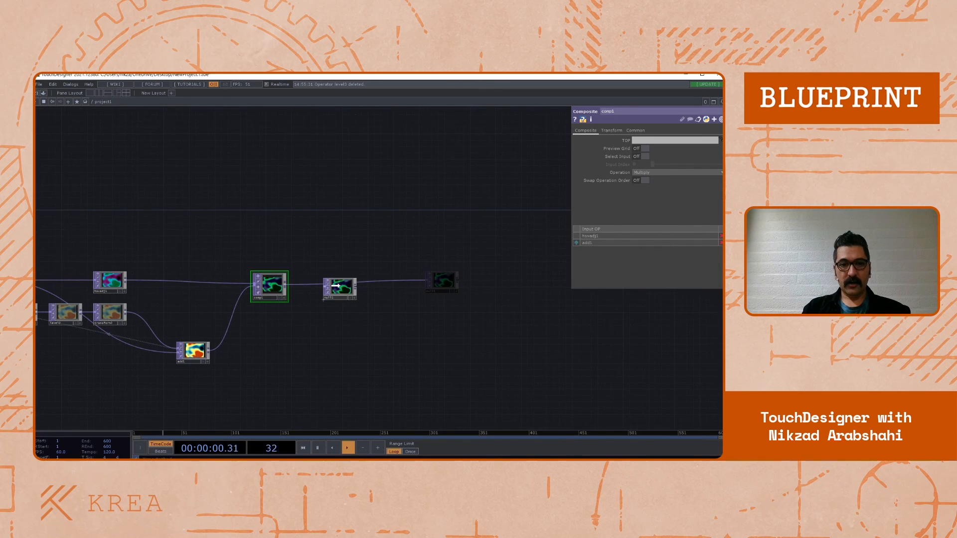
{"action": "left_click_drag", "start_coordinate": [336, 286], "coordinate": [335, 286]}
{"action": "left_click_drag", "start_coordinate": [292, 357], "coordinate": [408, 327]}
{"action": "left_click_drag", "start_coordinate": [277, 173], "coordinate": [326, 230]}
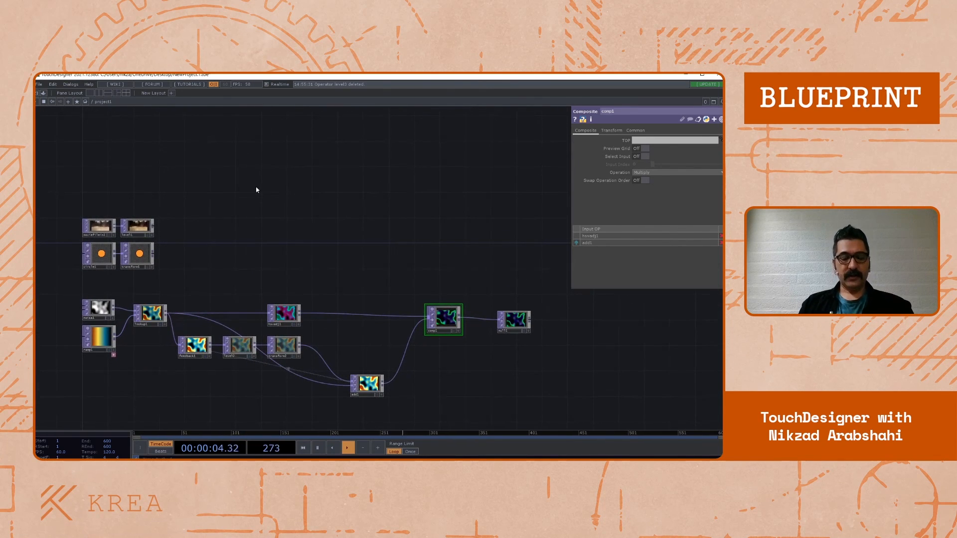
{"action": "left_click_drag", "start_coordinate": [252, 244], "coordinate": [250, 203]}
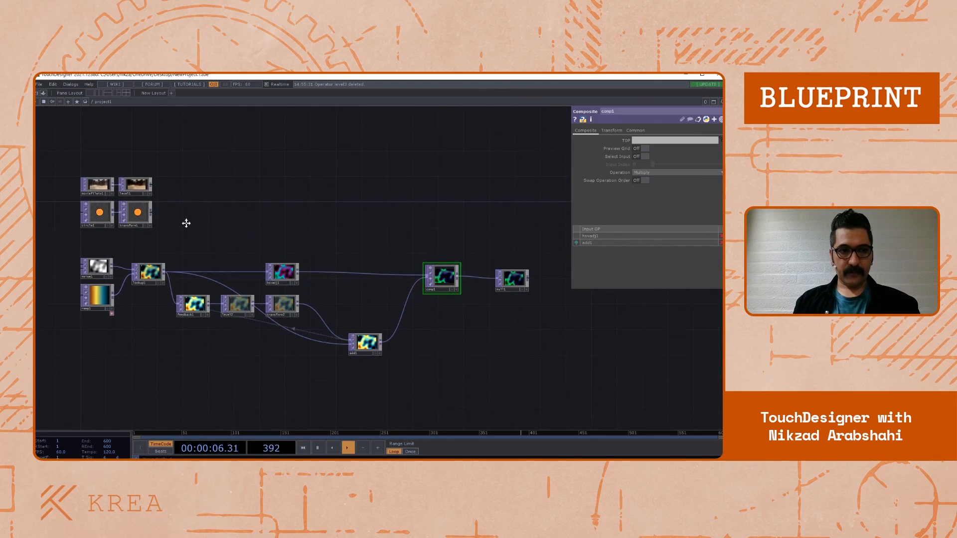
{"action": "left_click_drag", "start_coordinate": [186, 223], "coordinate": [226, 229]}
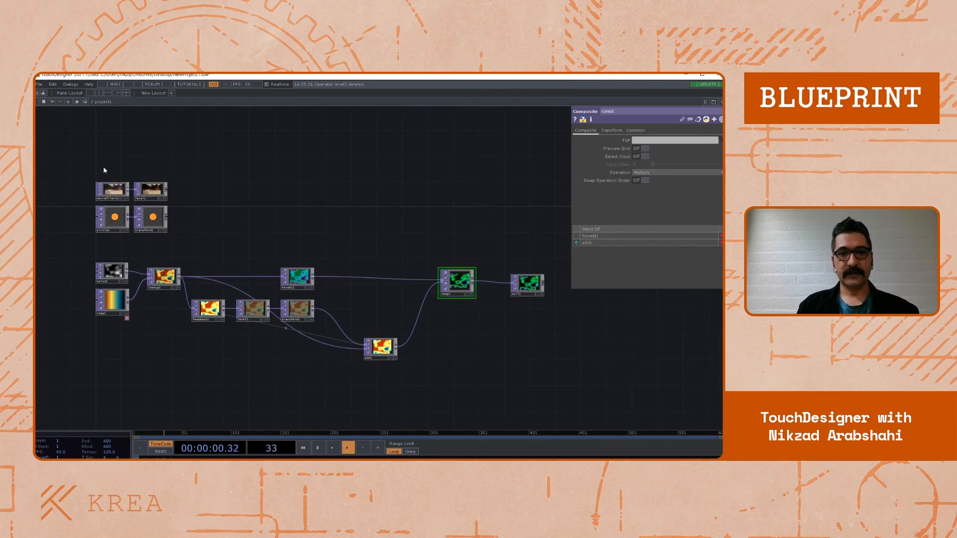
{"action": "left_click_drag", "start_coordinate": [229, 208], "coordinate": [223, 194]}
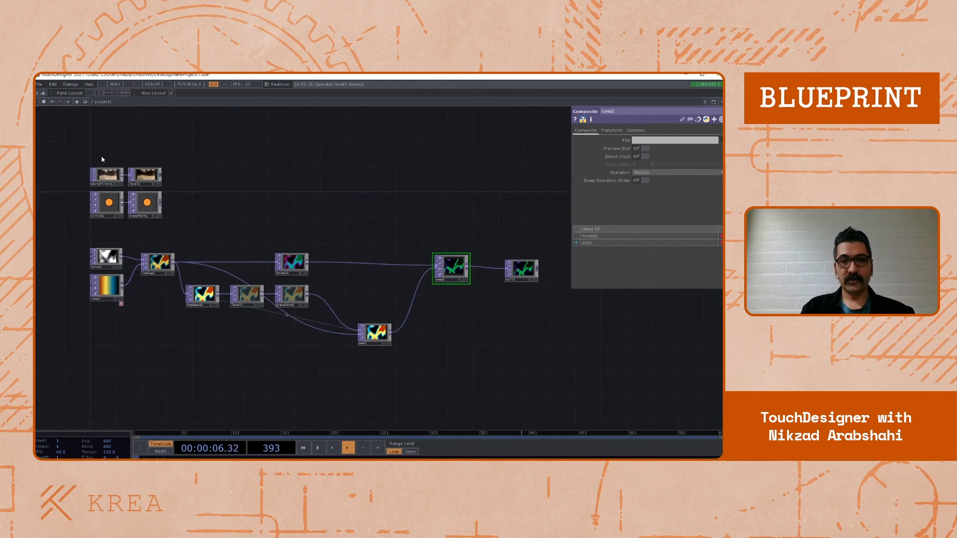
{"action": "left_click_drag", "start_coordinate": [235, 212], "coordinate": [244, 204]}
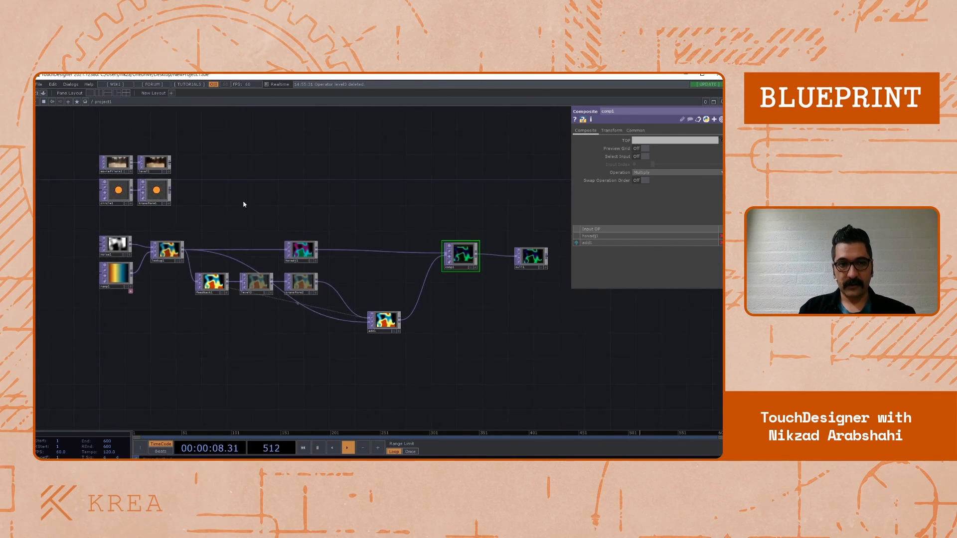